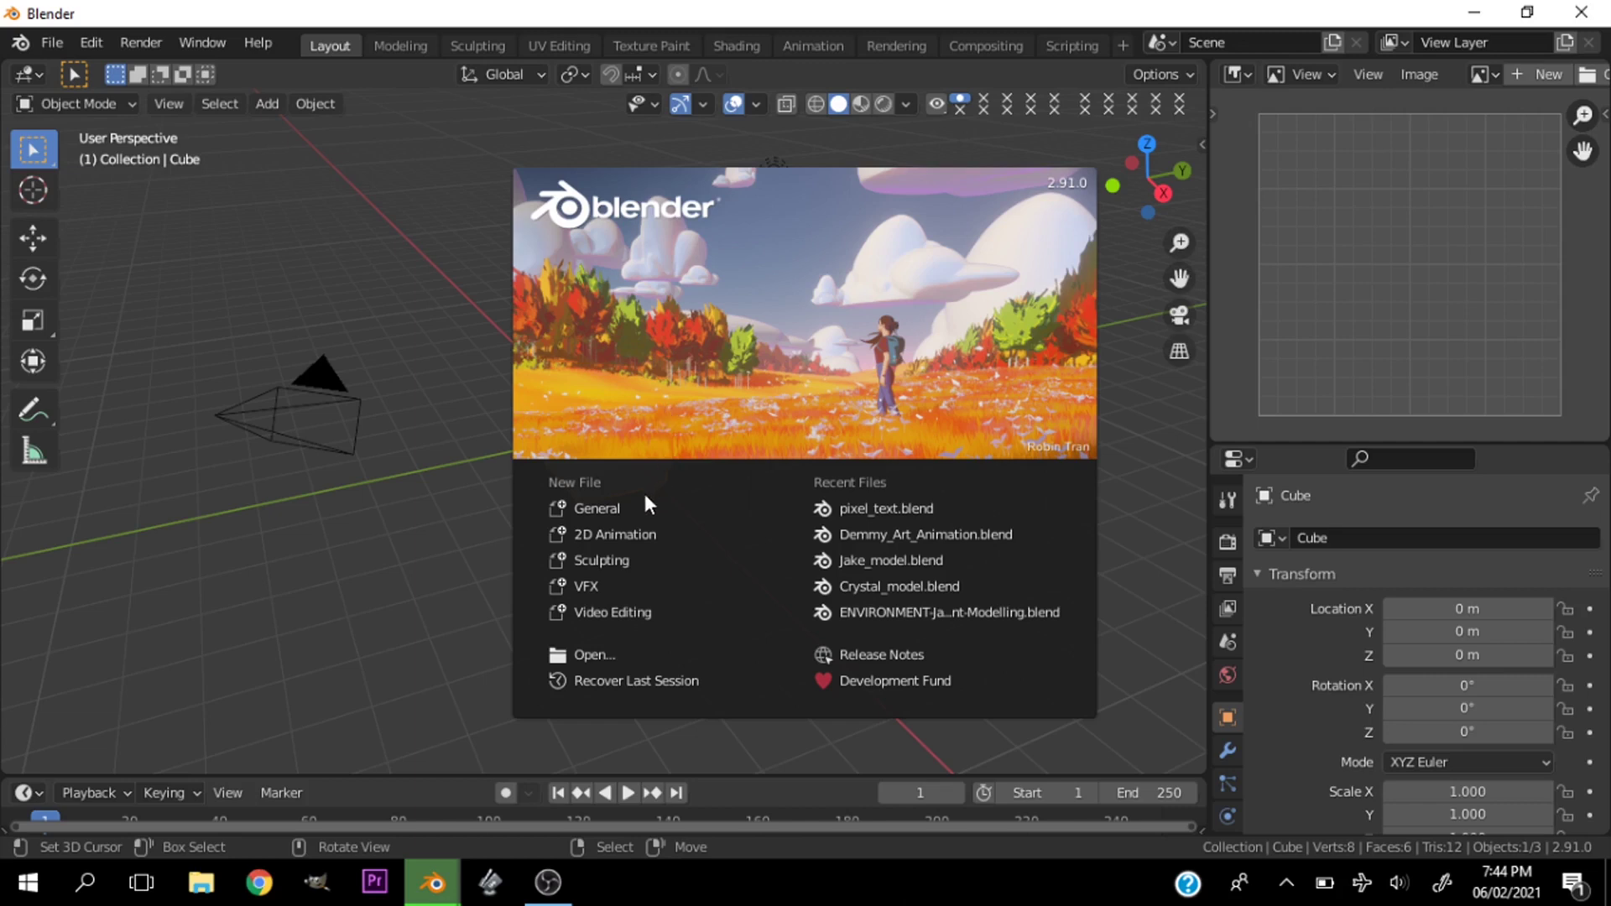
Start a new General file and delete all the default objects from the scene
click(616, 507)
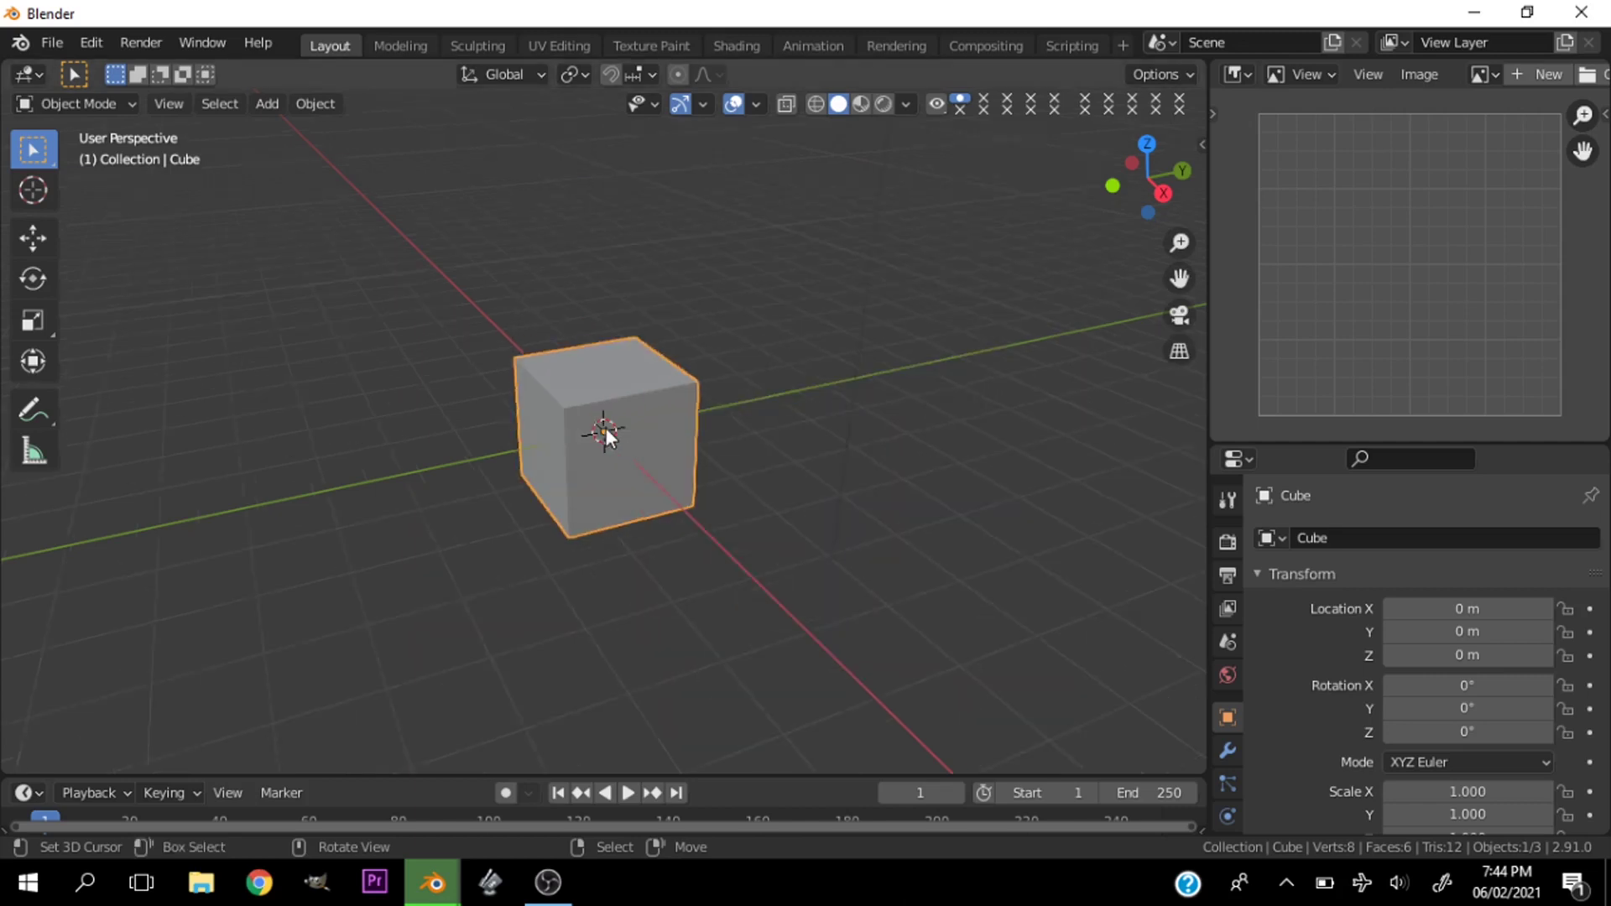
scroll(606, 435, down, 2)
key(a)
key(x)
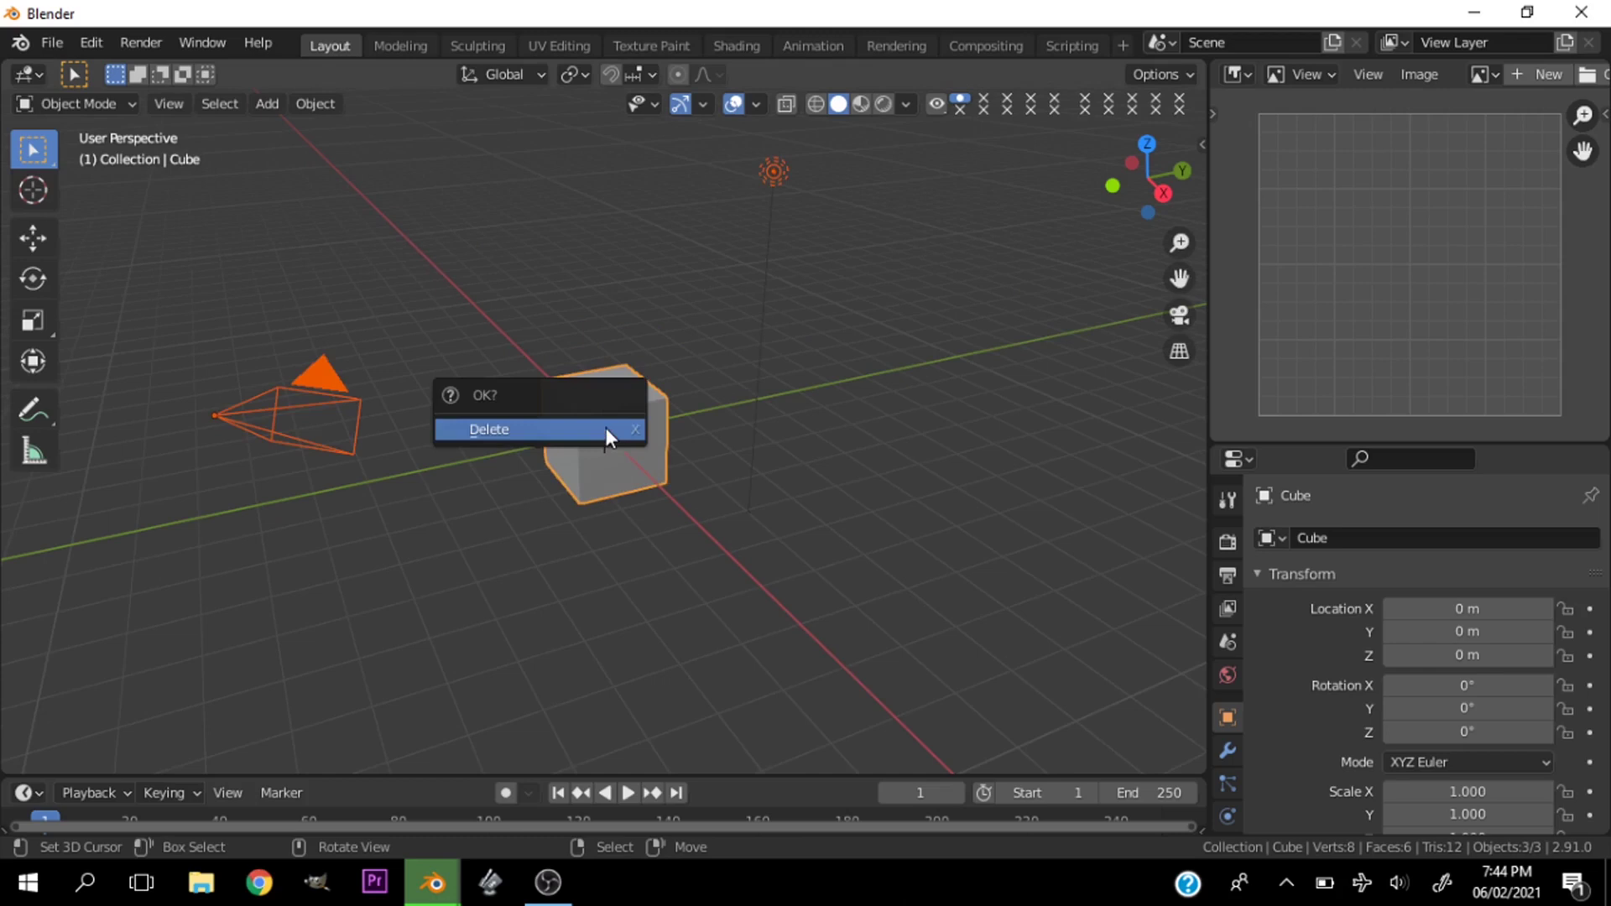
click(606, 429)
Add a text object at the world origin and view it from the top
key(shift+a)
mouse_move(584, 380)
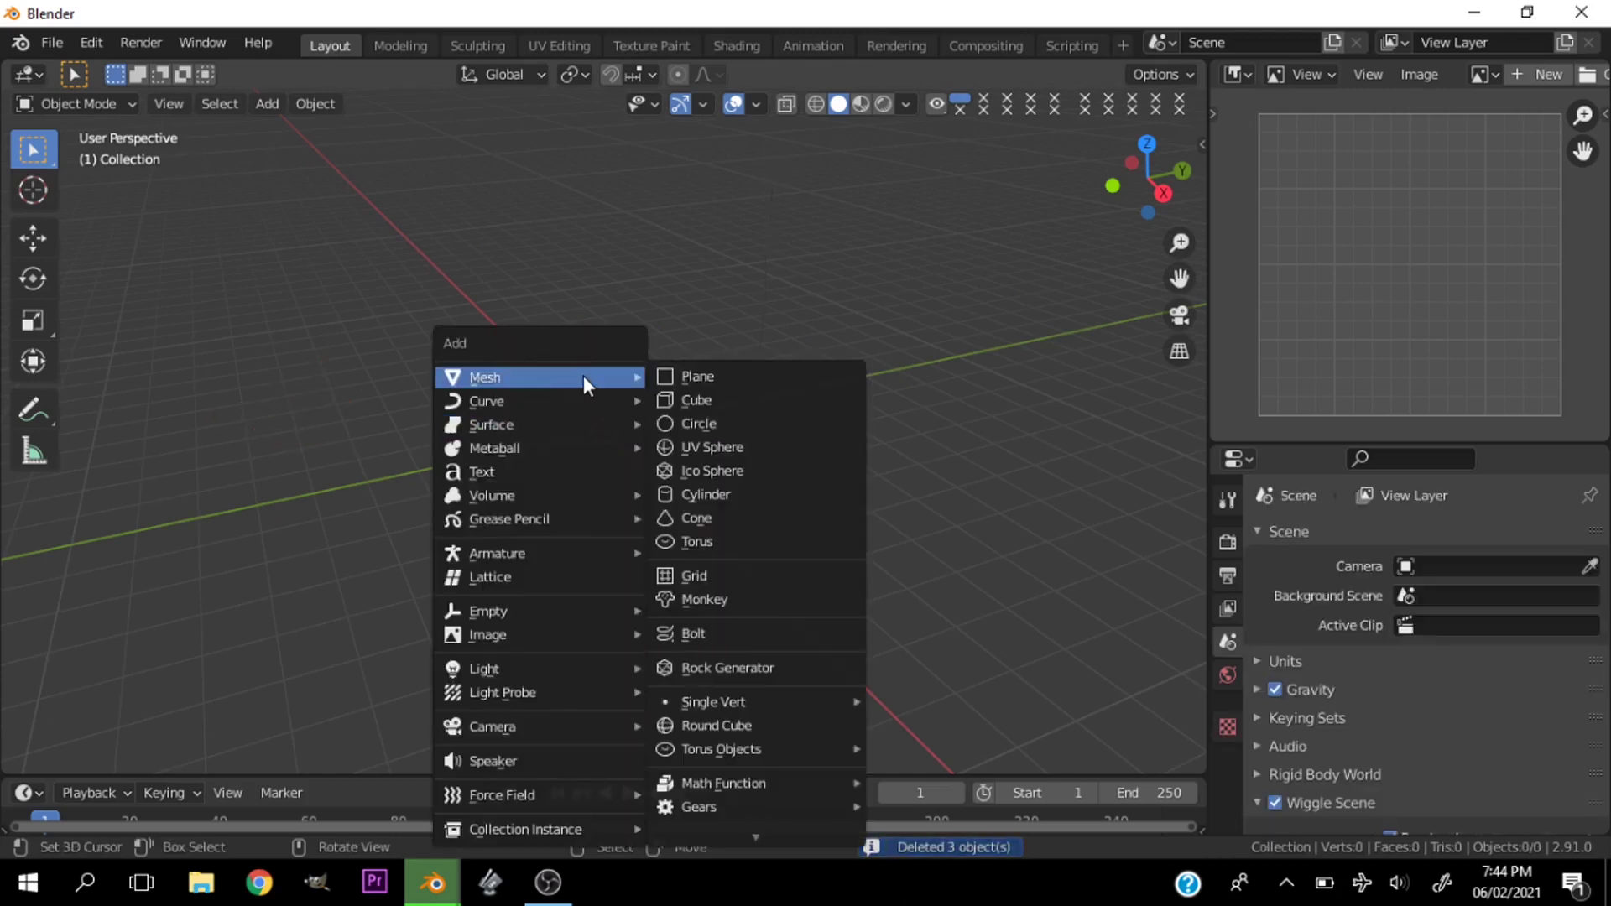
click(521, 469)
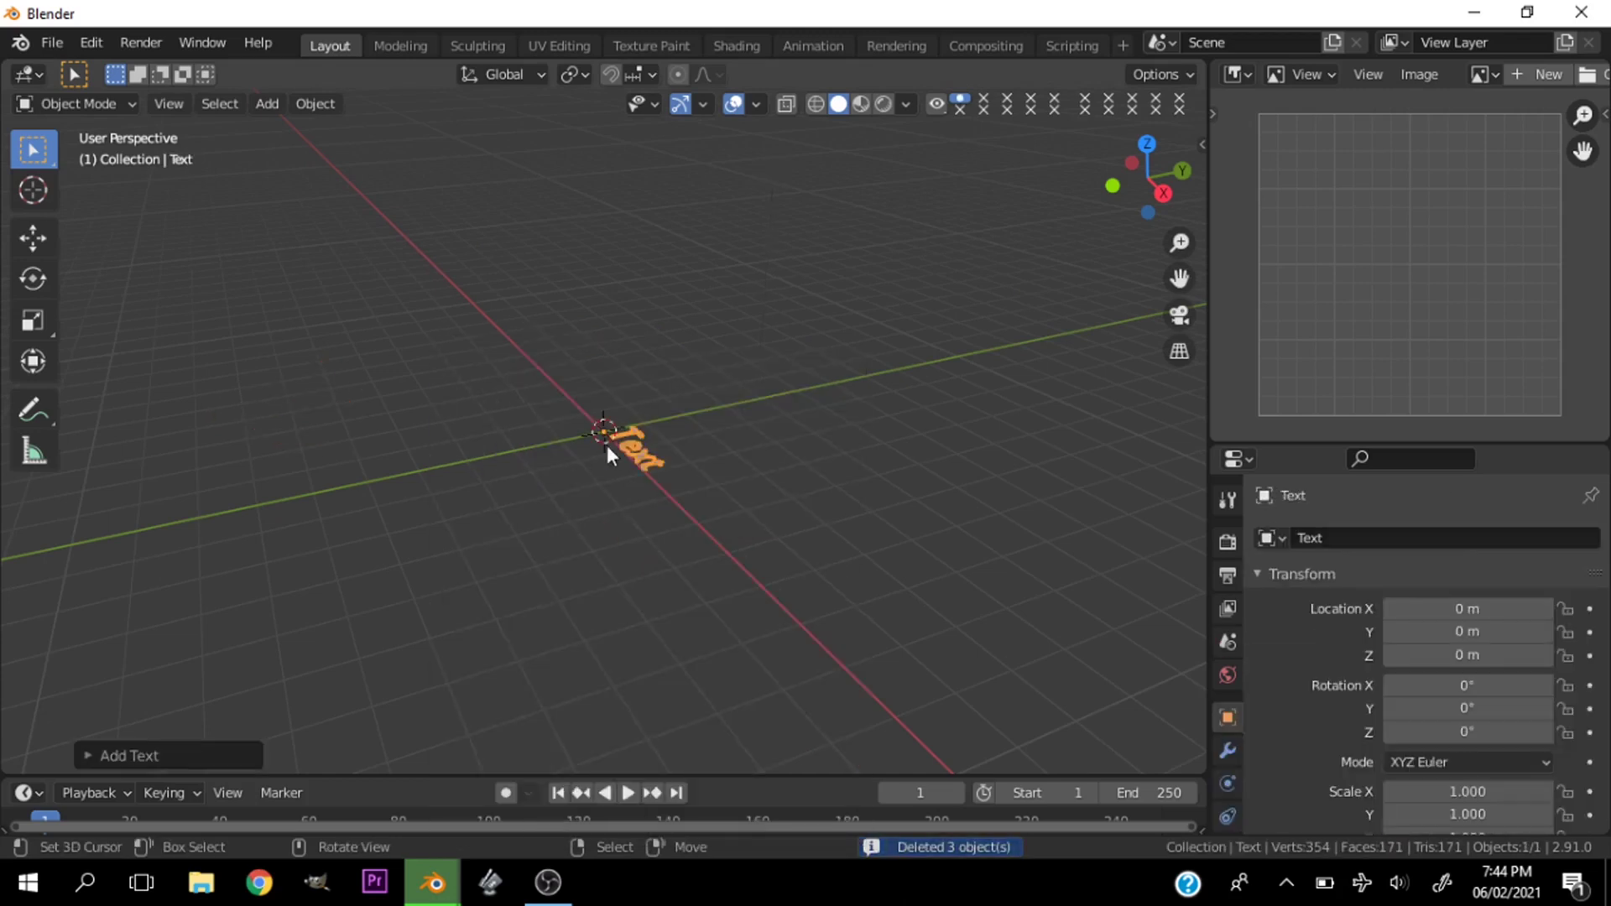
key(grave)
click(626, 344)
scroll(628, 390, up, 5)
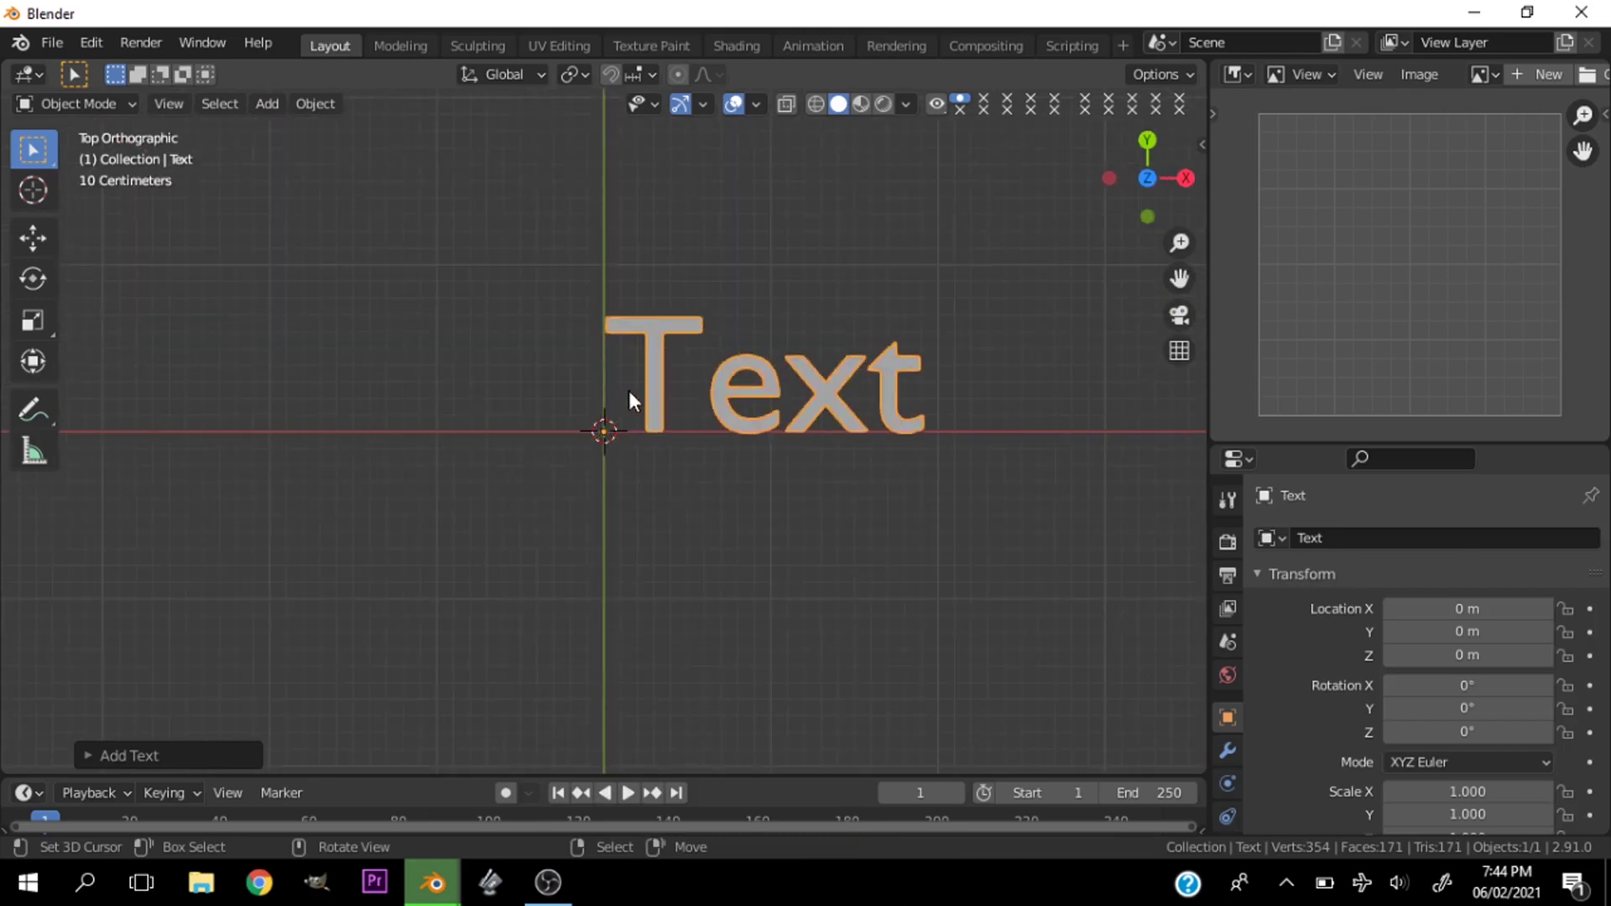
Set the text's paragraph alignment to Center both horizontally and vertically
scroll(1230, 785, down, 3)
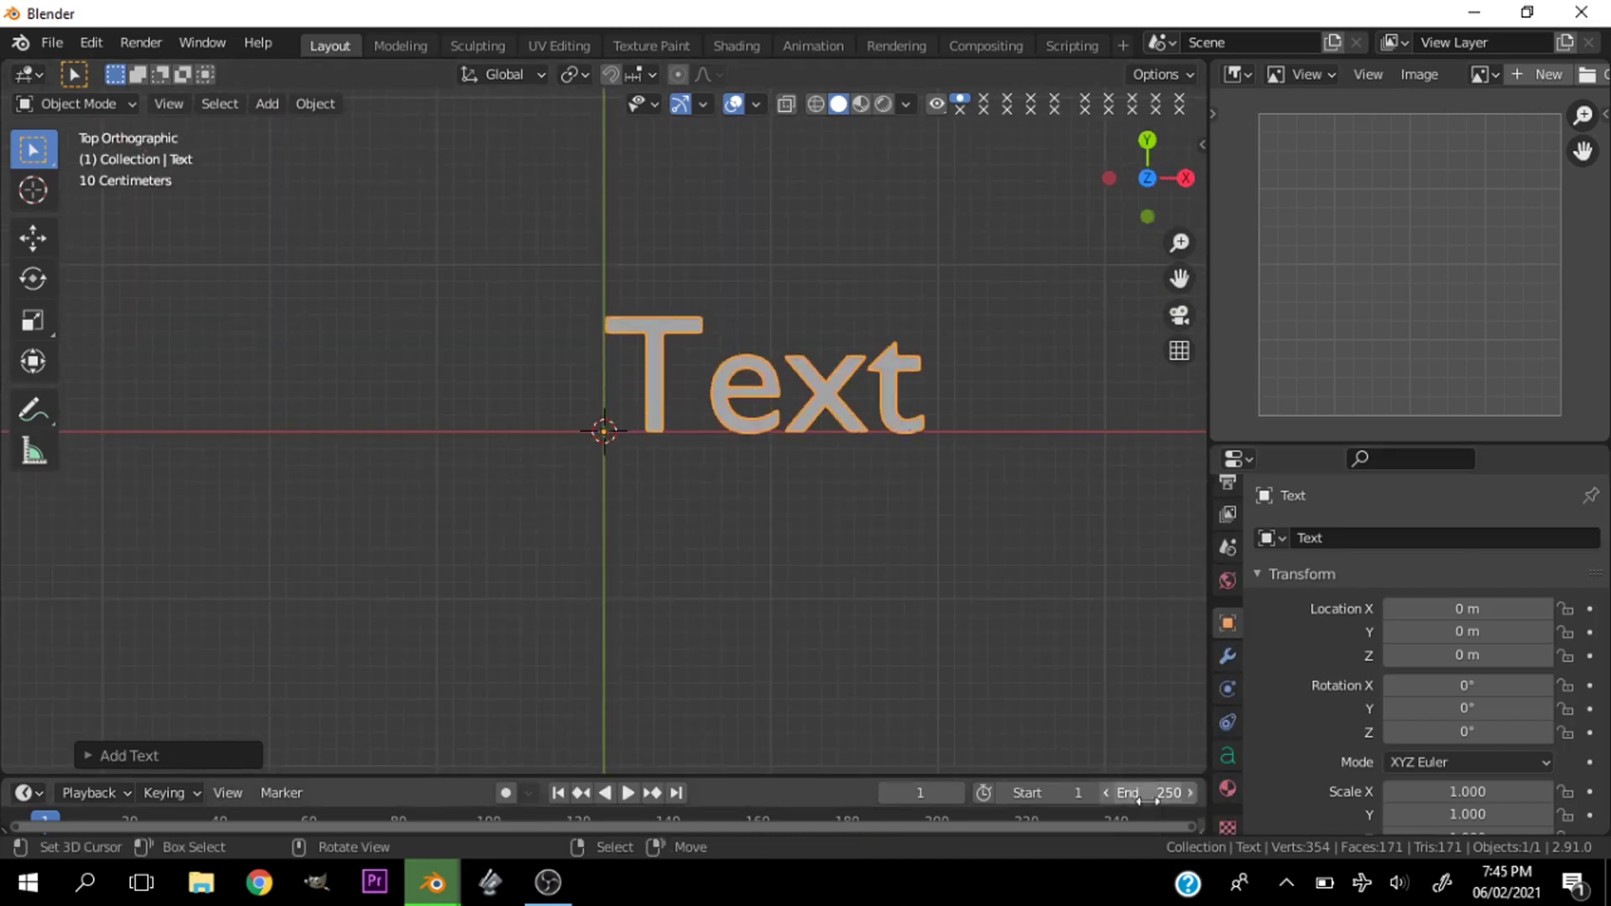
click(1230, 766)
scroll(1363, 811, down, 6)
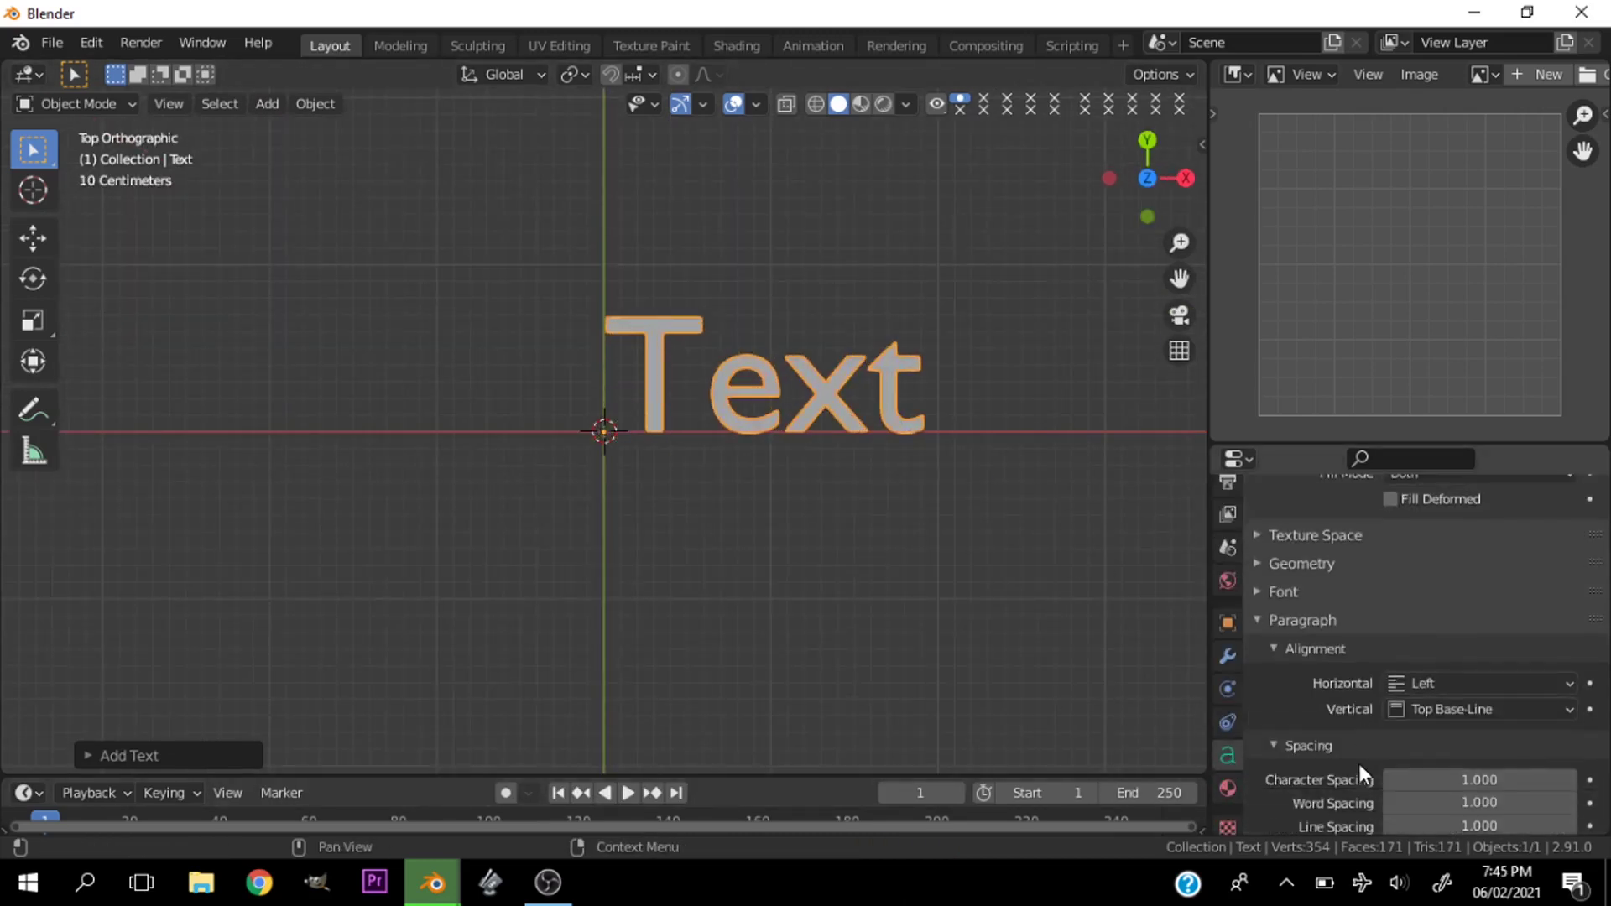
click(1421, 683)
click(1437, 631)
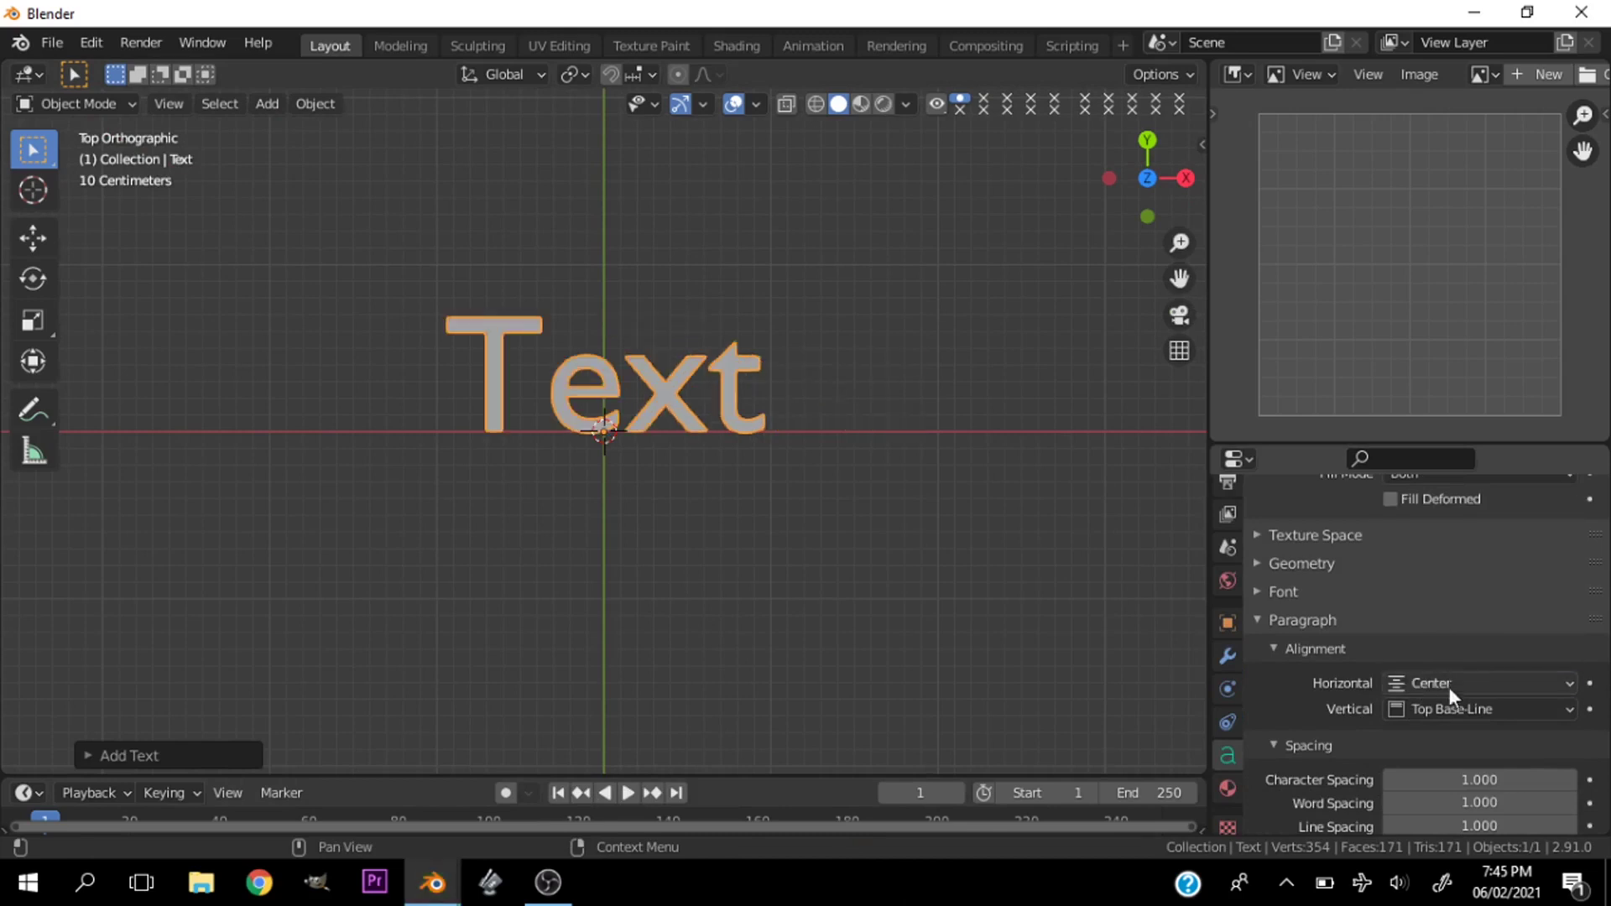
click(1448, 708)
click(1440, 635)
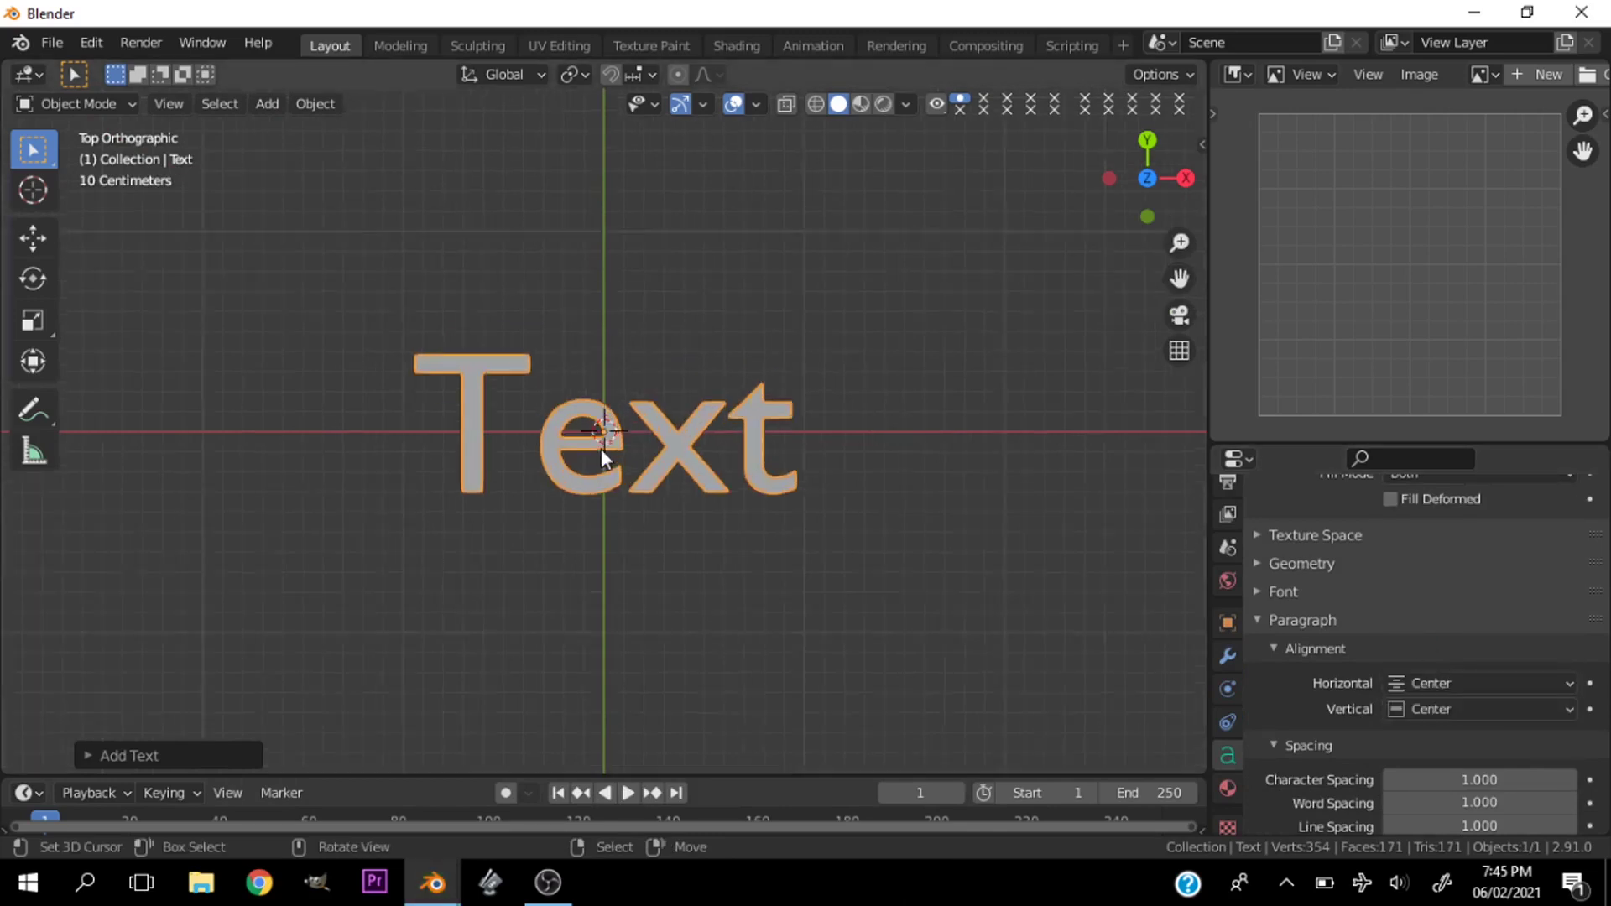
Give the text thickness by setting its geometry Extrude to 0.037 m
click(1337, 572)
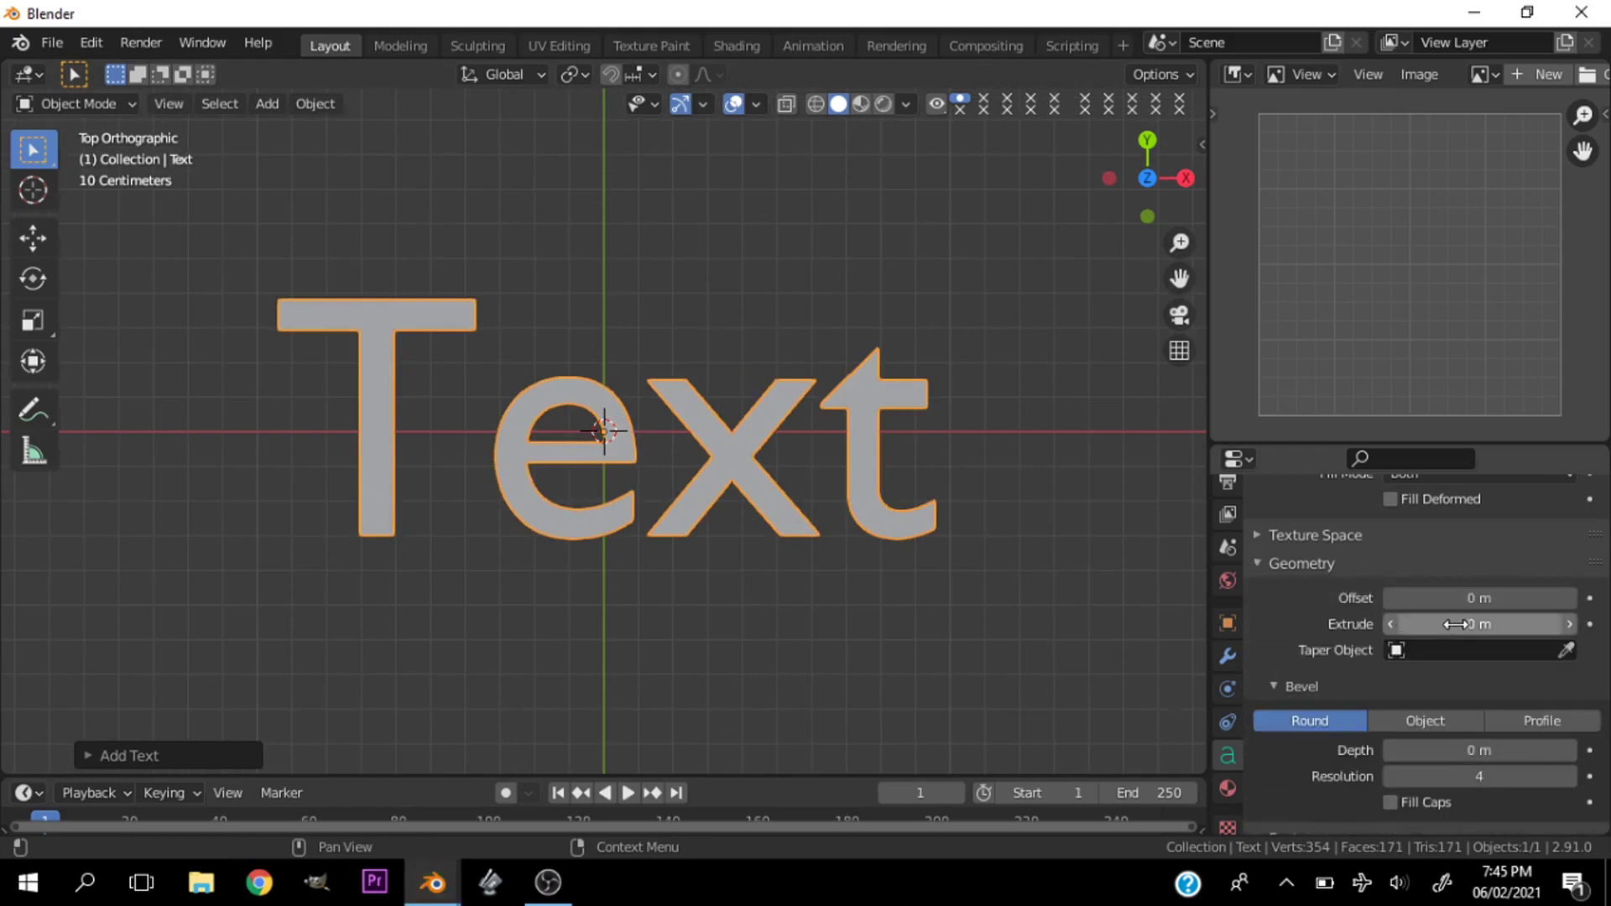
drag(1147, 178, 1175, 277)
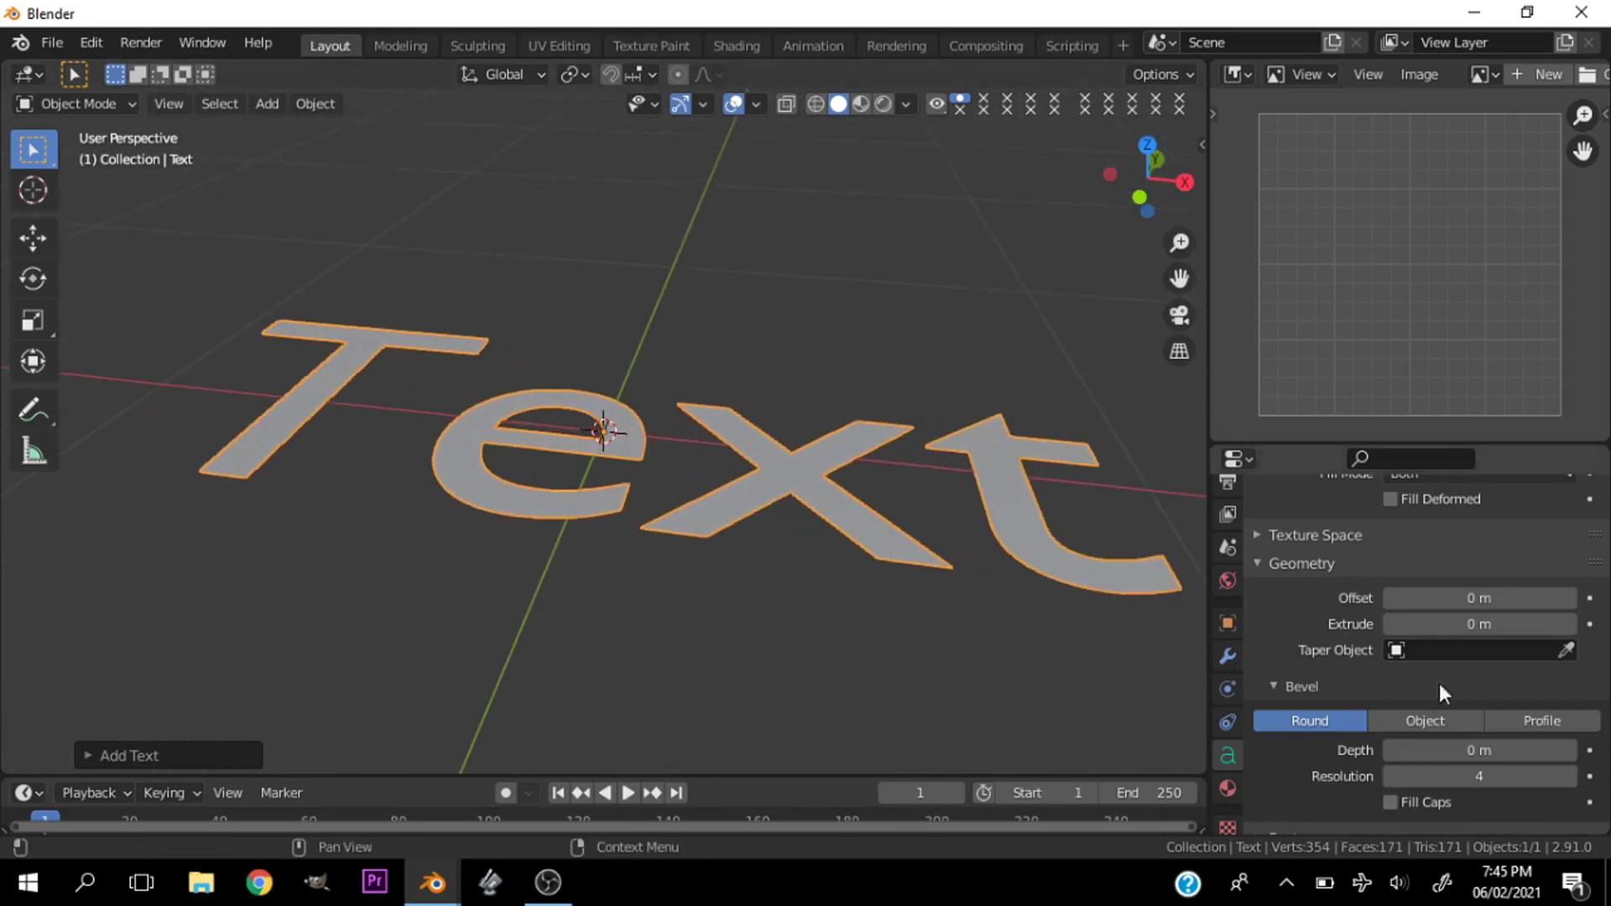
drag(1479, 623, 1518, 623)
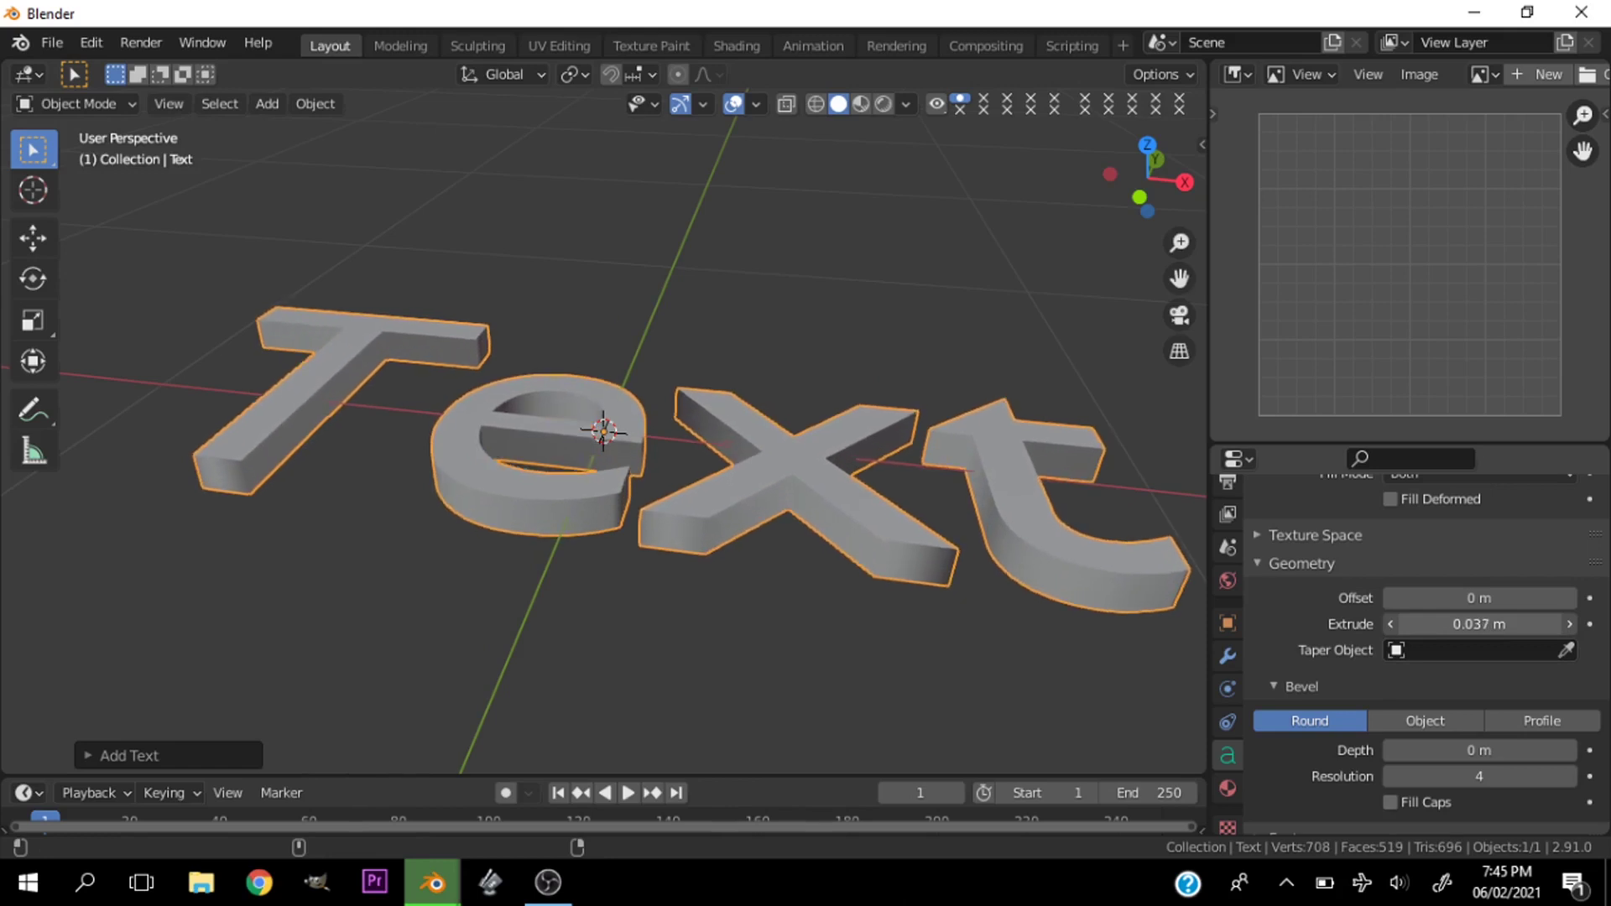
Edit the text object from the top view, replacing its default content with "DENZEL"
key(grave)
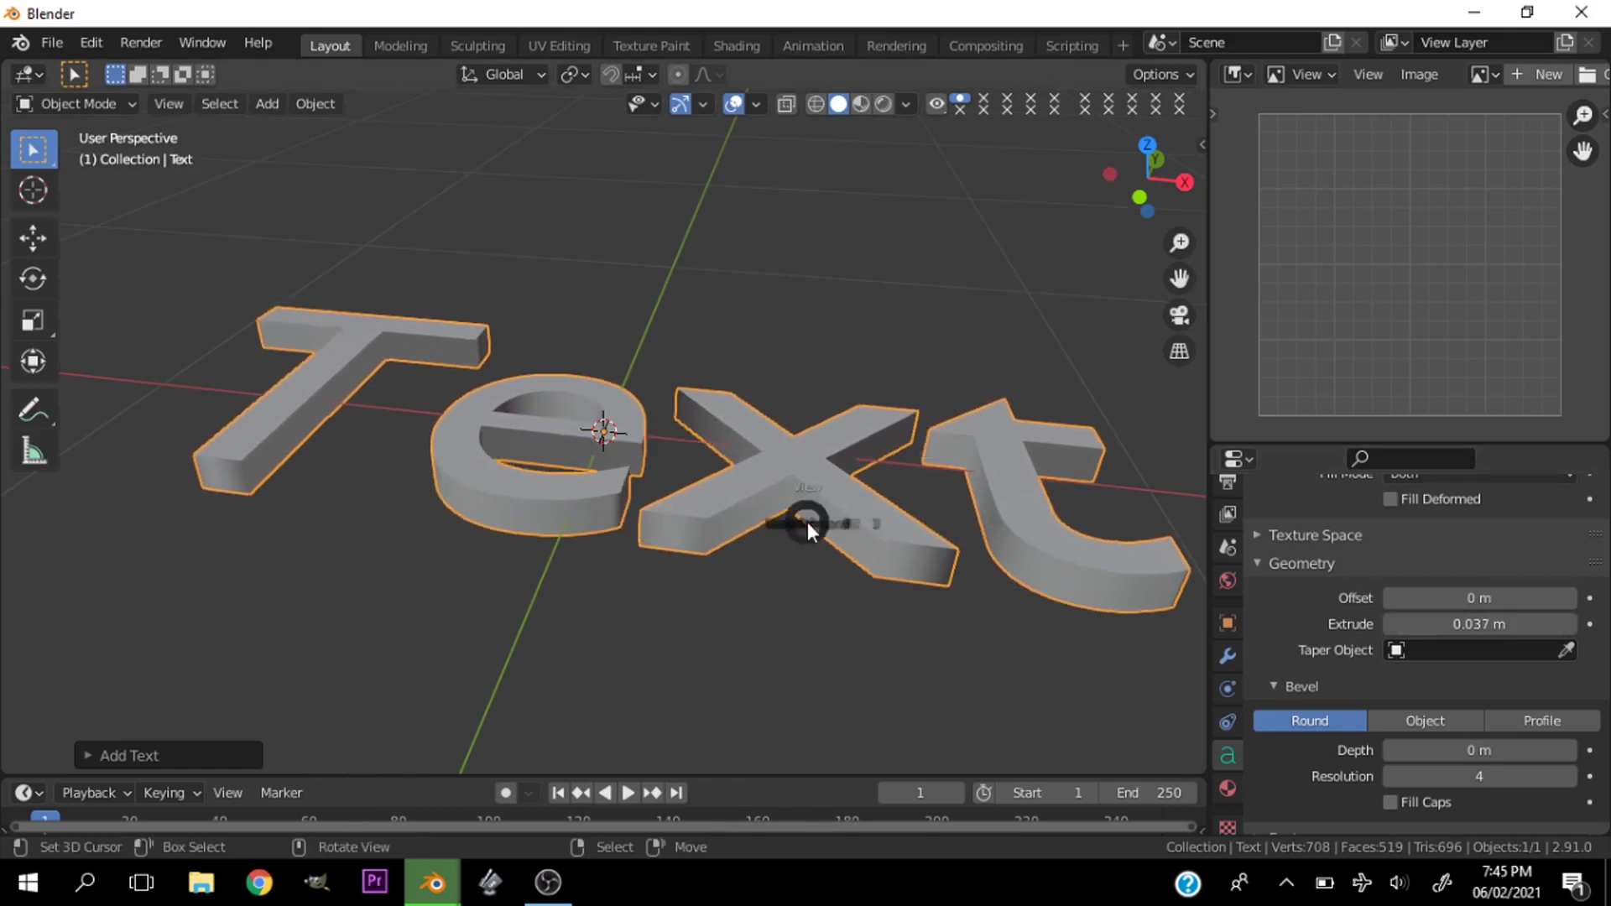
key(KP_7)
key(Tab)
key(BackSpace)
key(BackSpace)
key(BackSpace)
key(BackSpace)
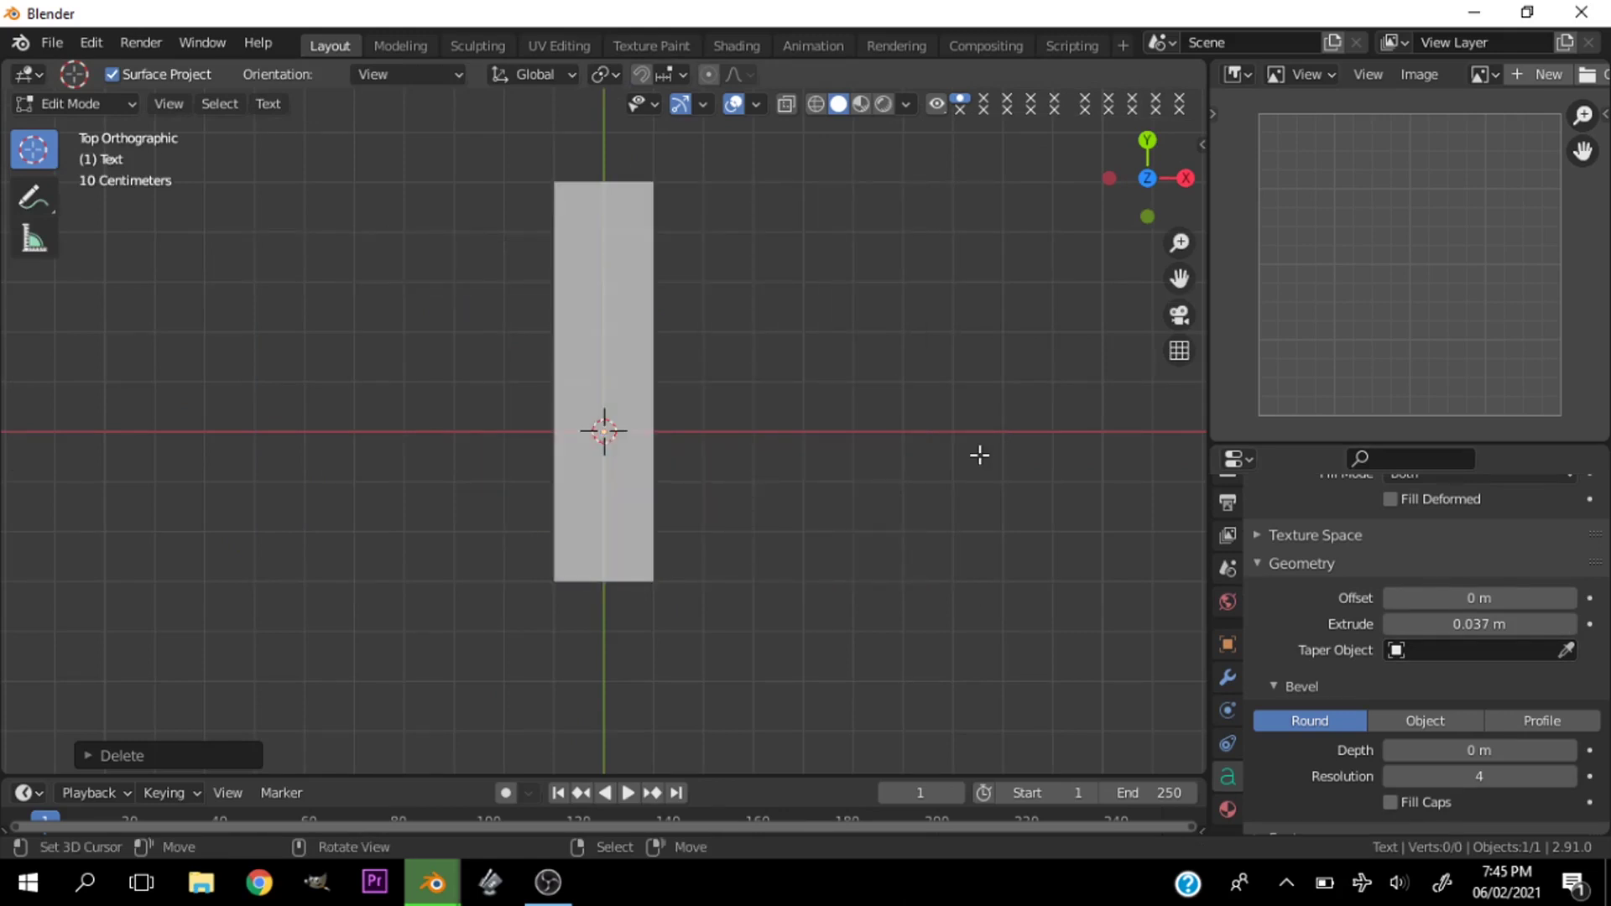
text(DE)
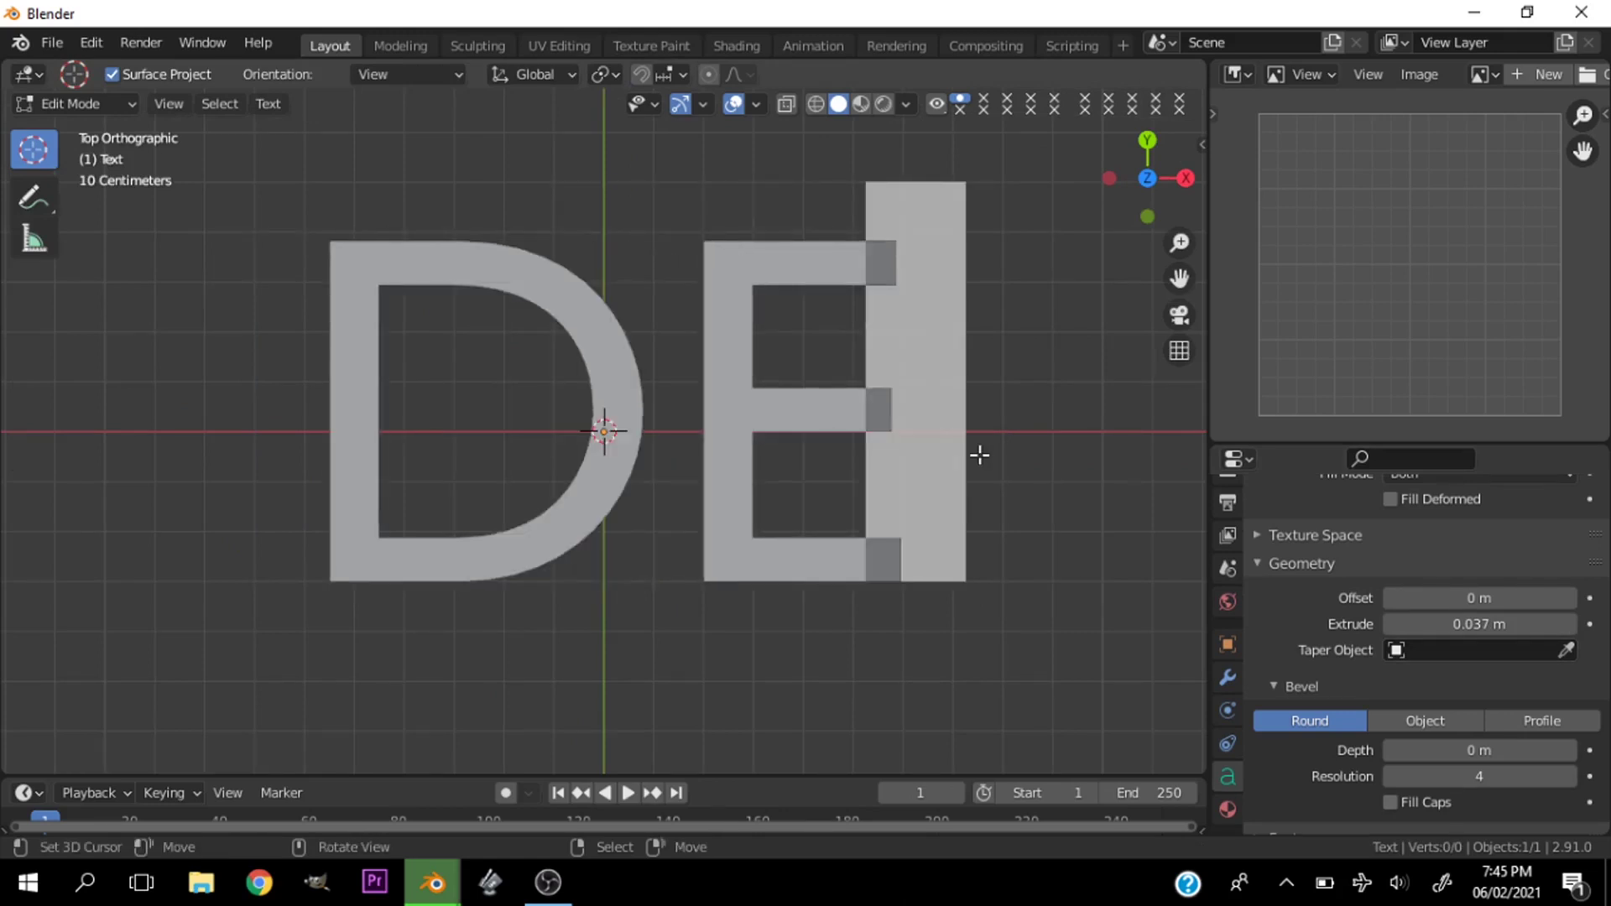
text(NZE)
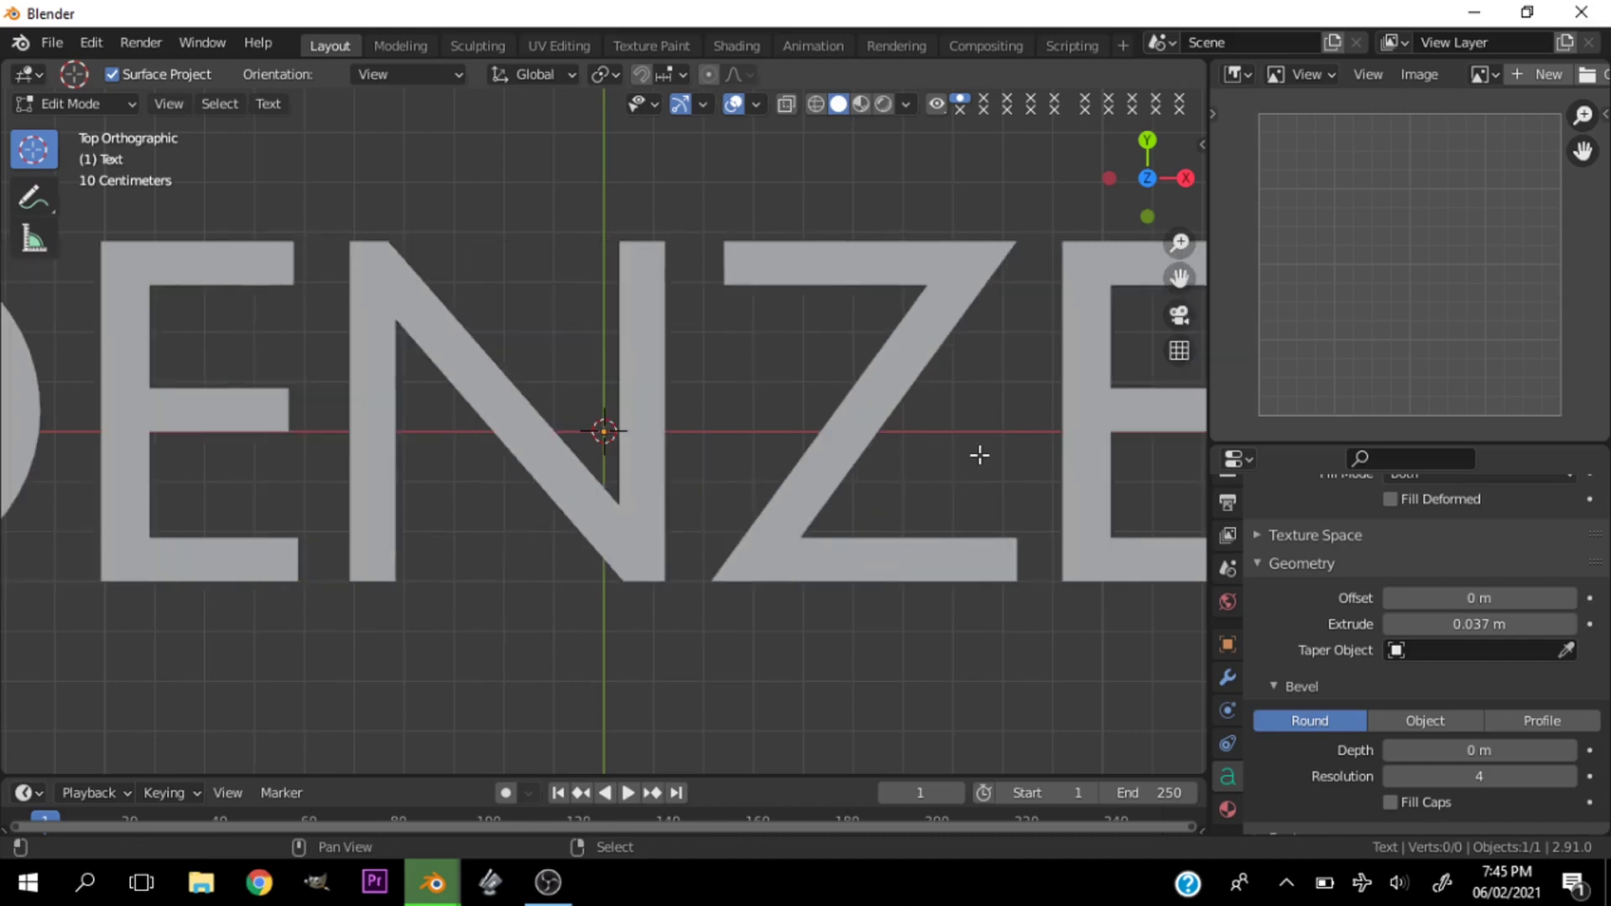
text(L)
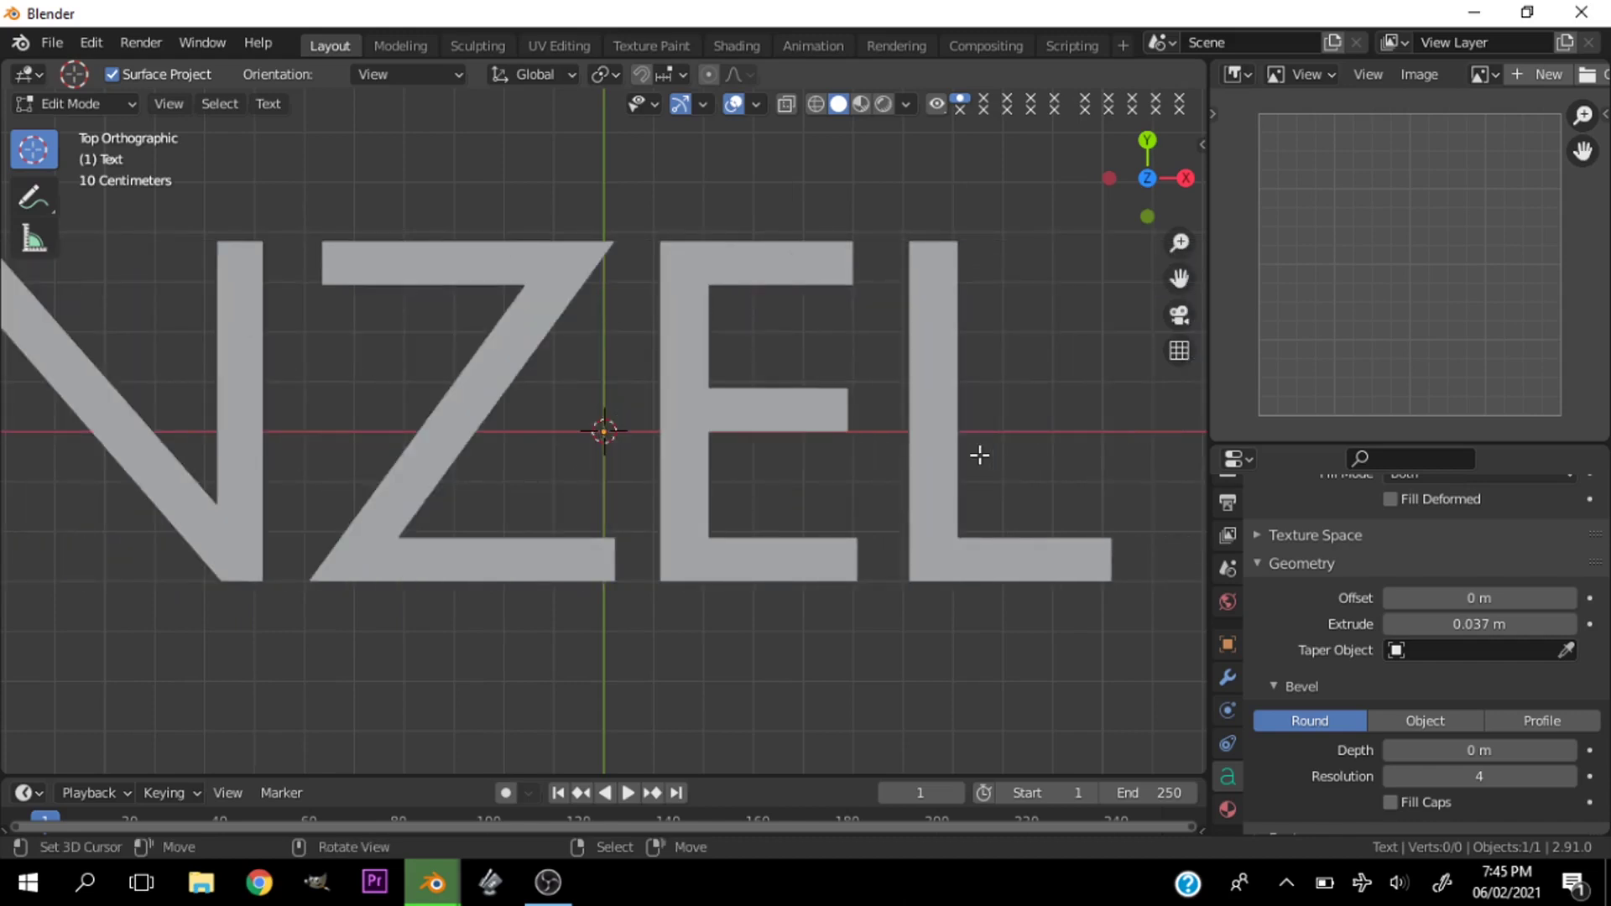
Add a second line reading "3D" below the first word and finish editing the text
key(Return)
text(#D)
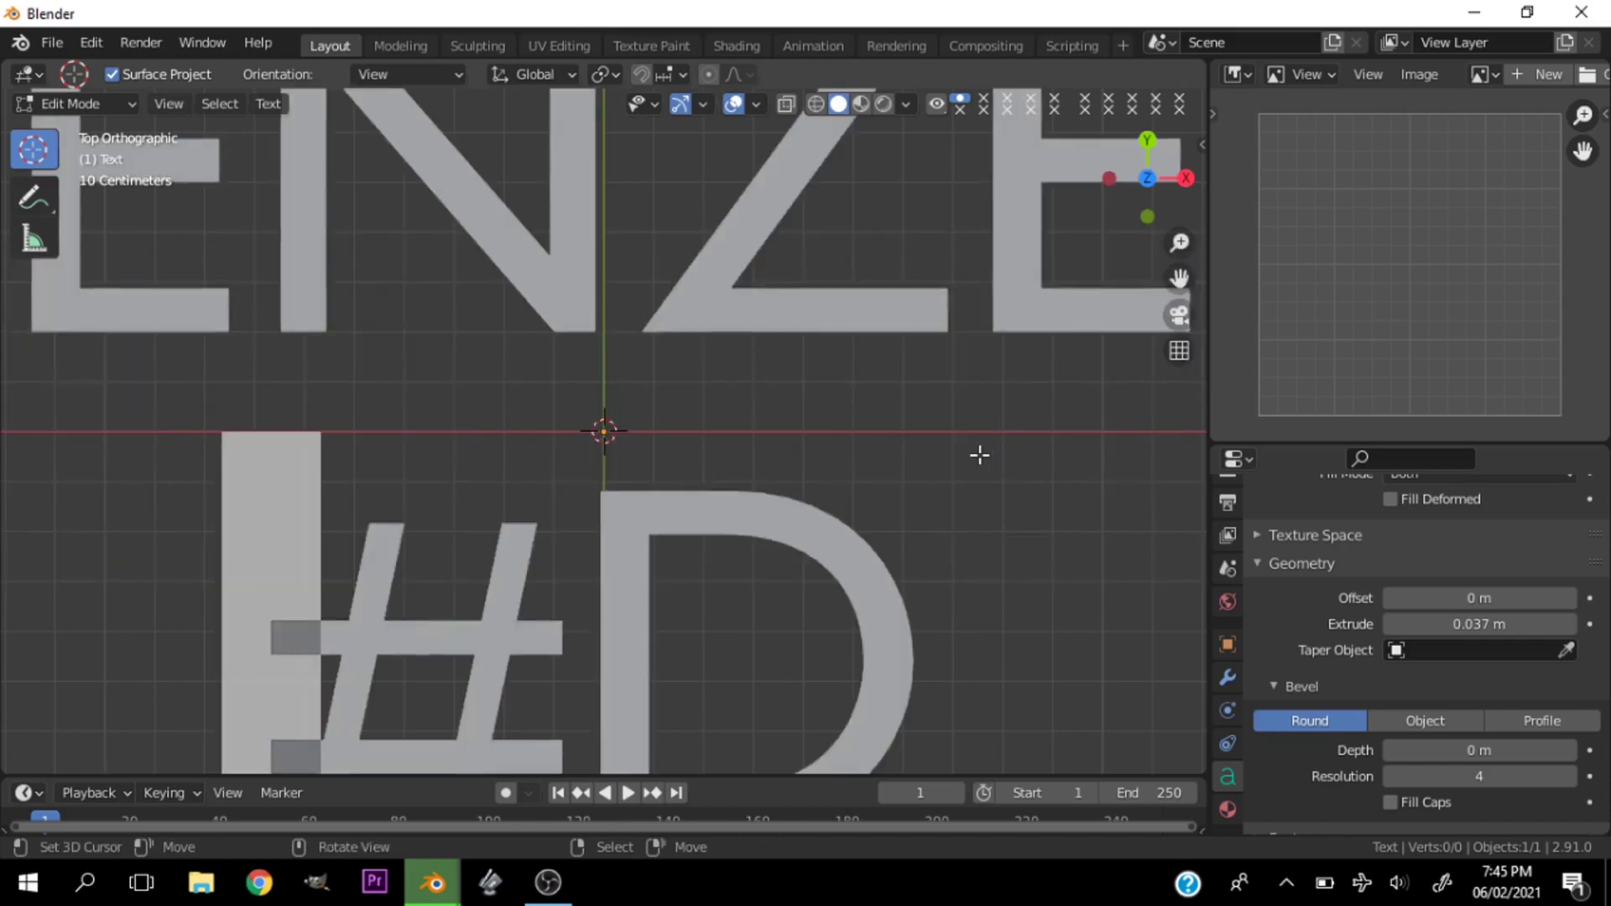
scroll(978, 454, down, 5)
key(Right)
key(BackSpace)
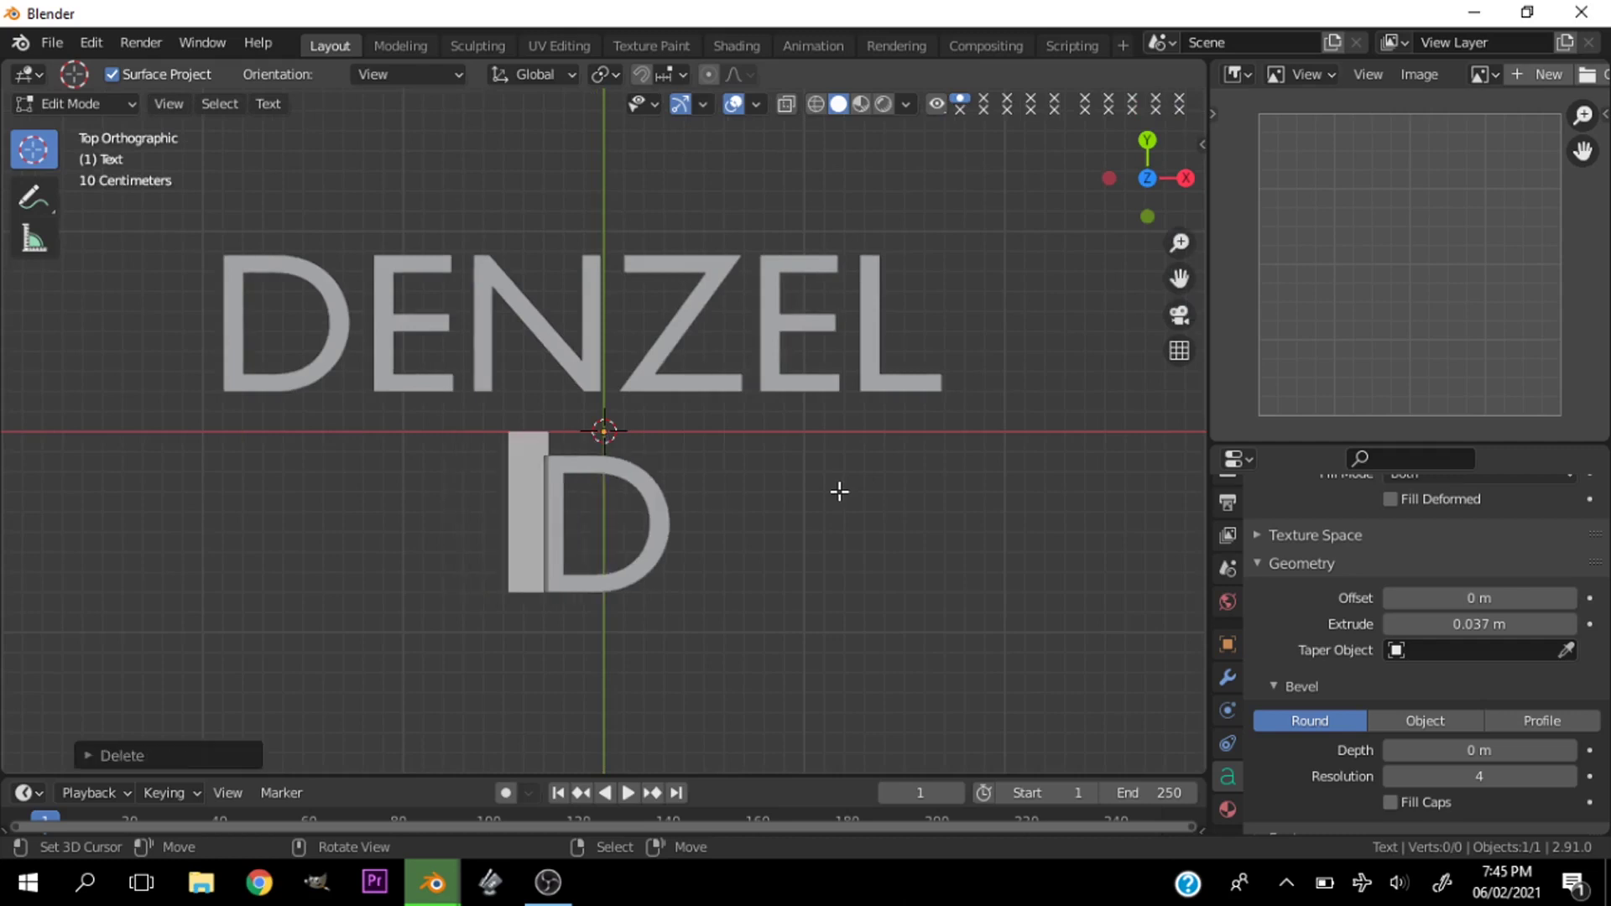
text(3)
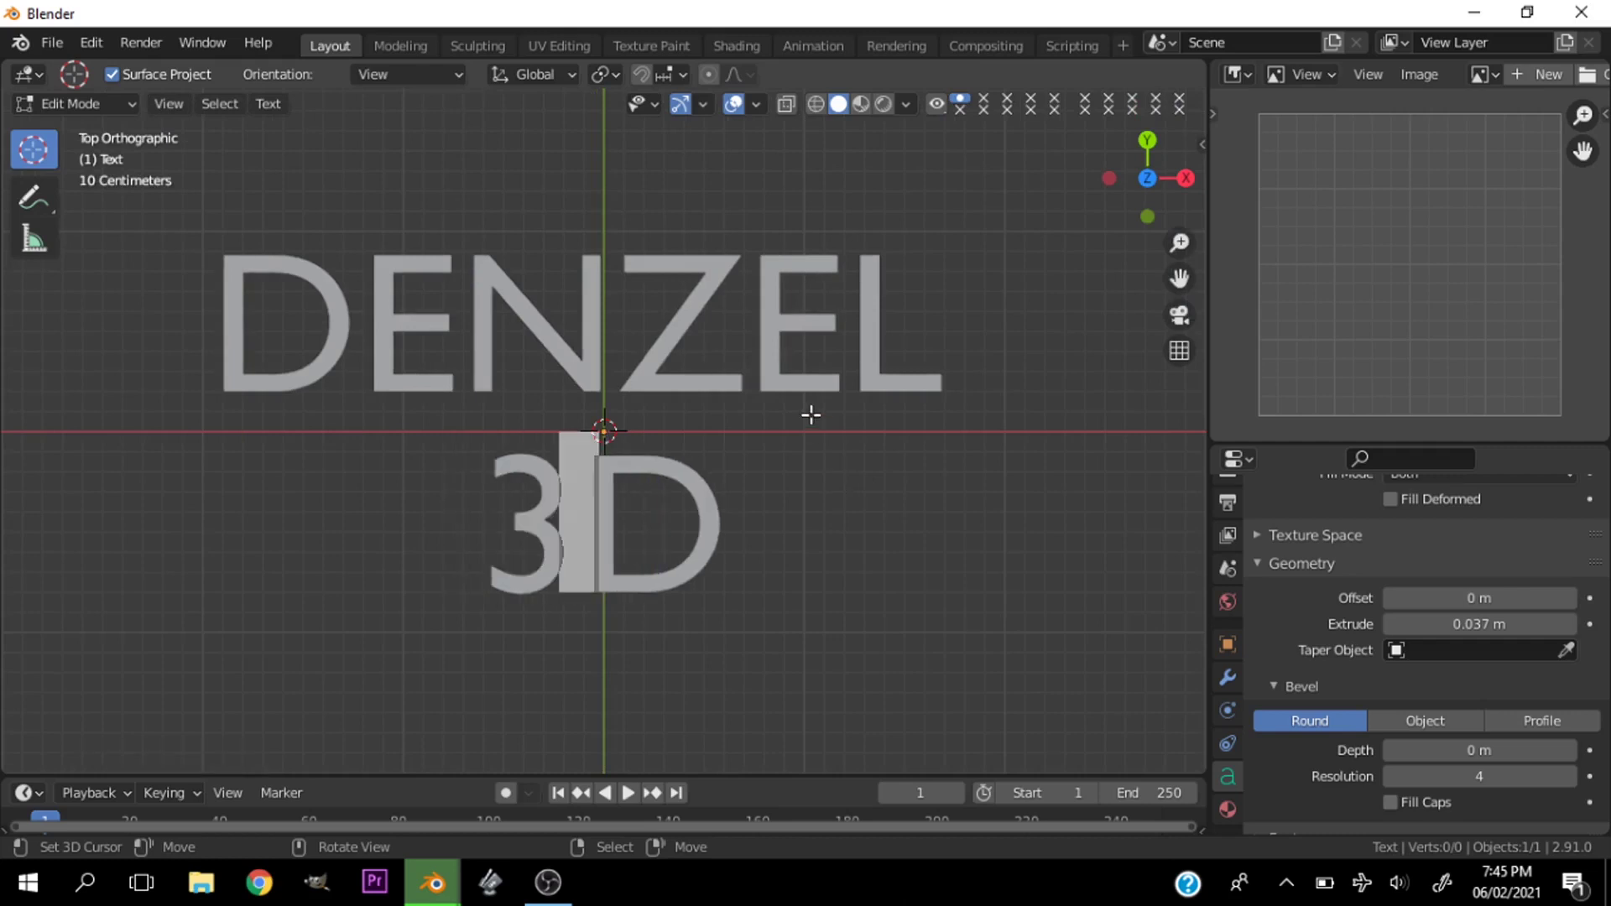
key(Tab)
Load impact.ttf from the Windows Fonts folder as the text's Regular font
scroll(1343, 621, up, 3)
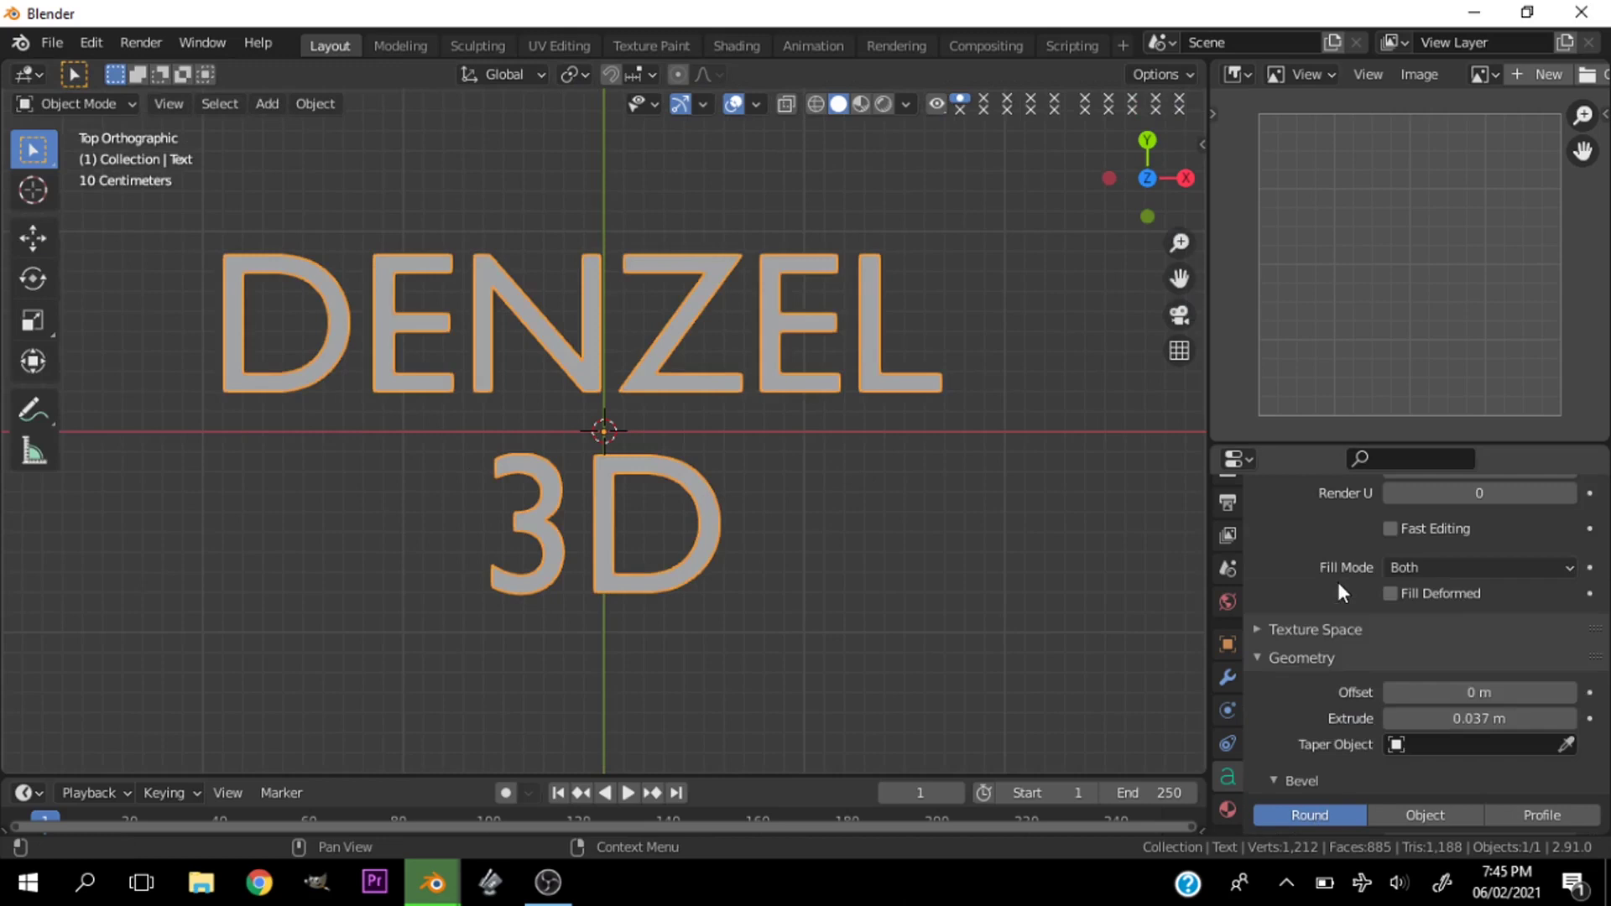
click(1288, 657)
scroll(1287, 654, down, 5)
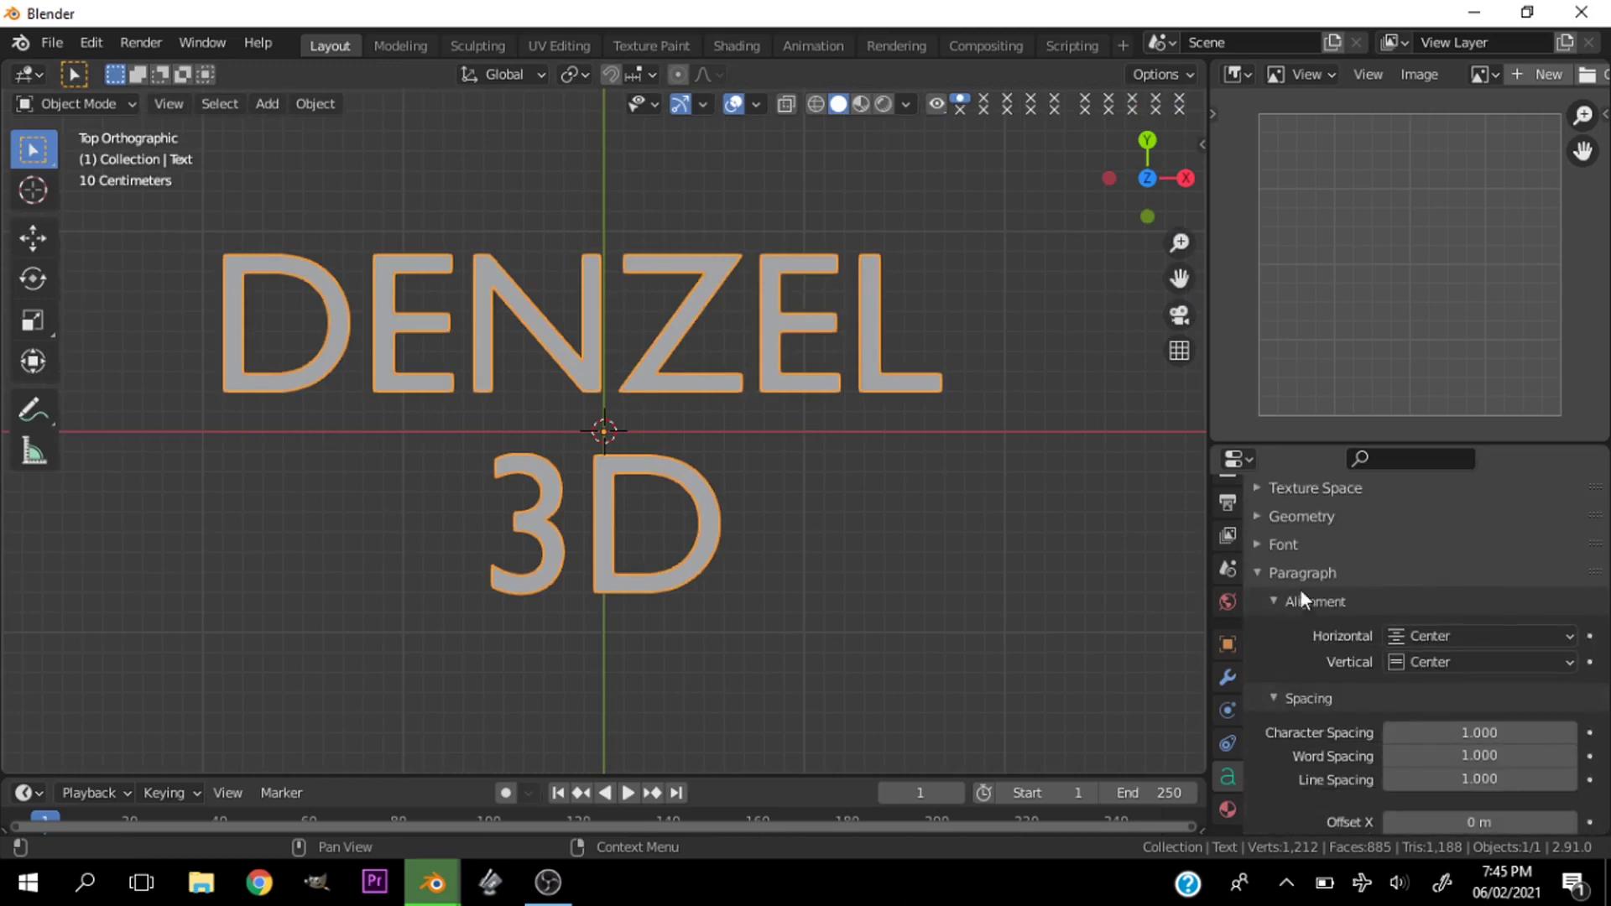
click(1308, 546)
scroll(1312, 647, down, 3)
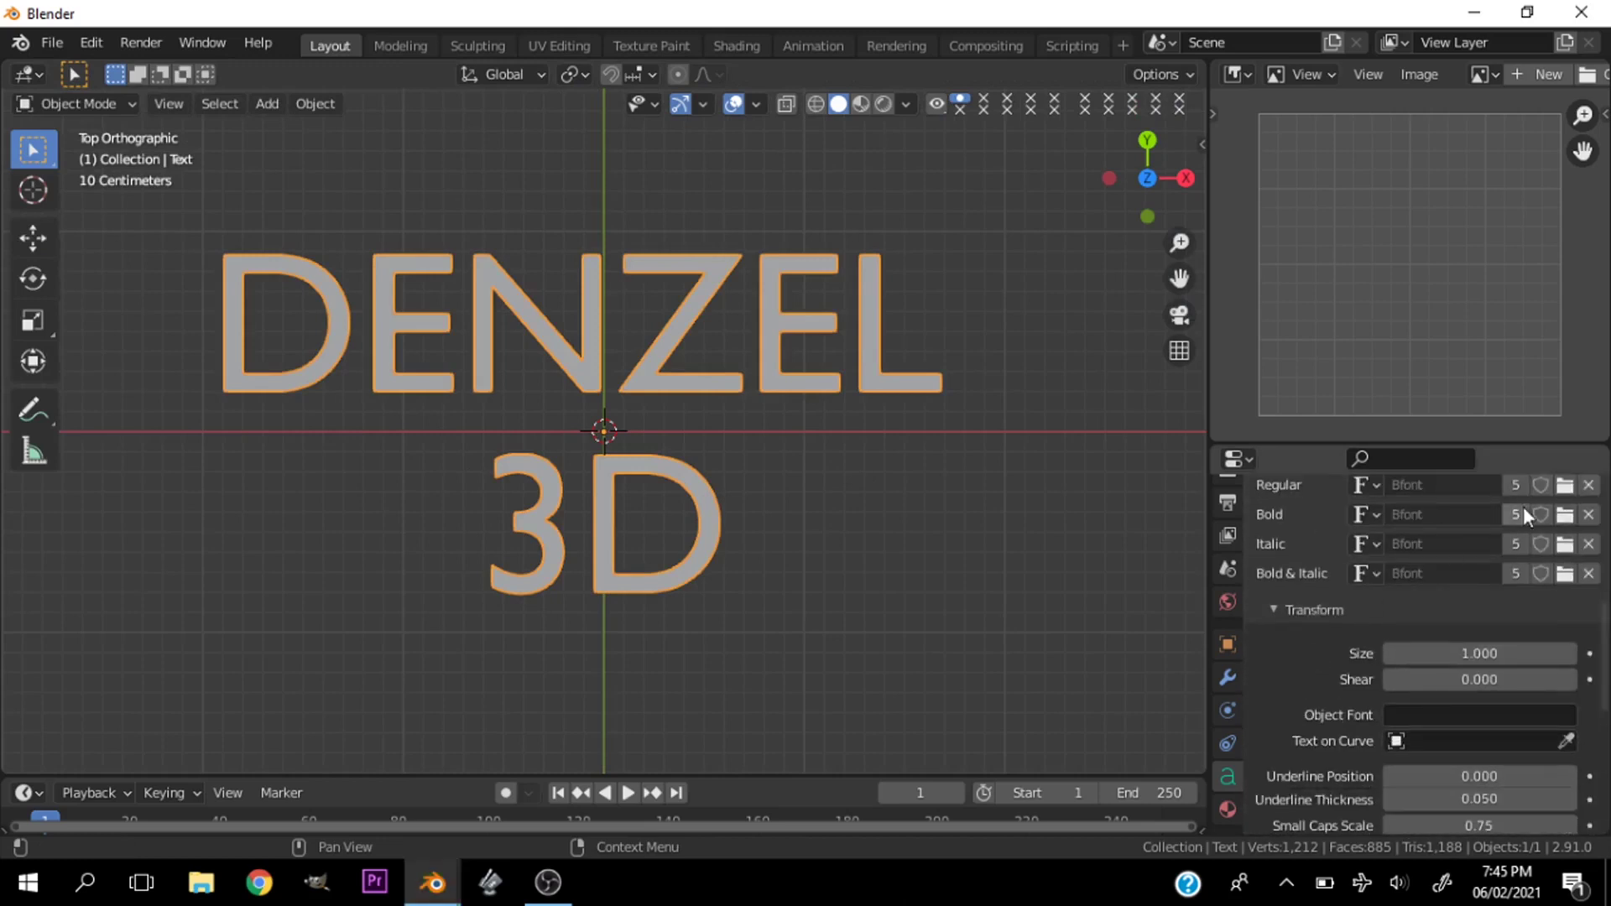
click(1564, 487)
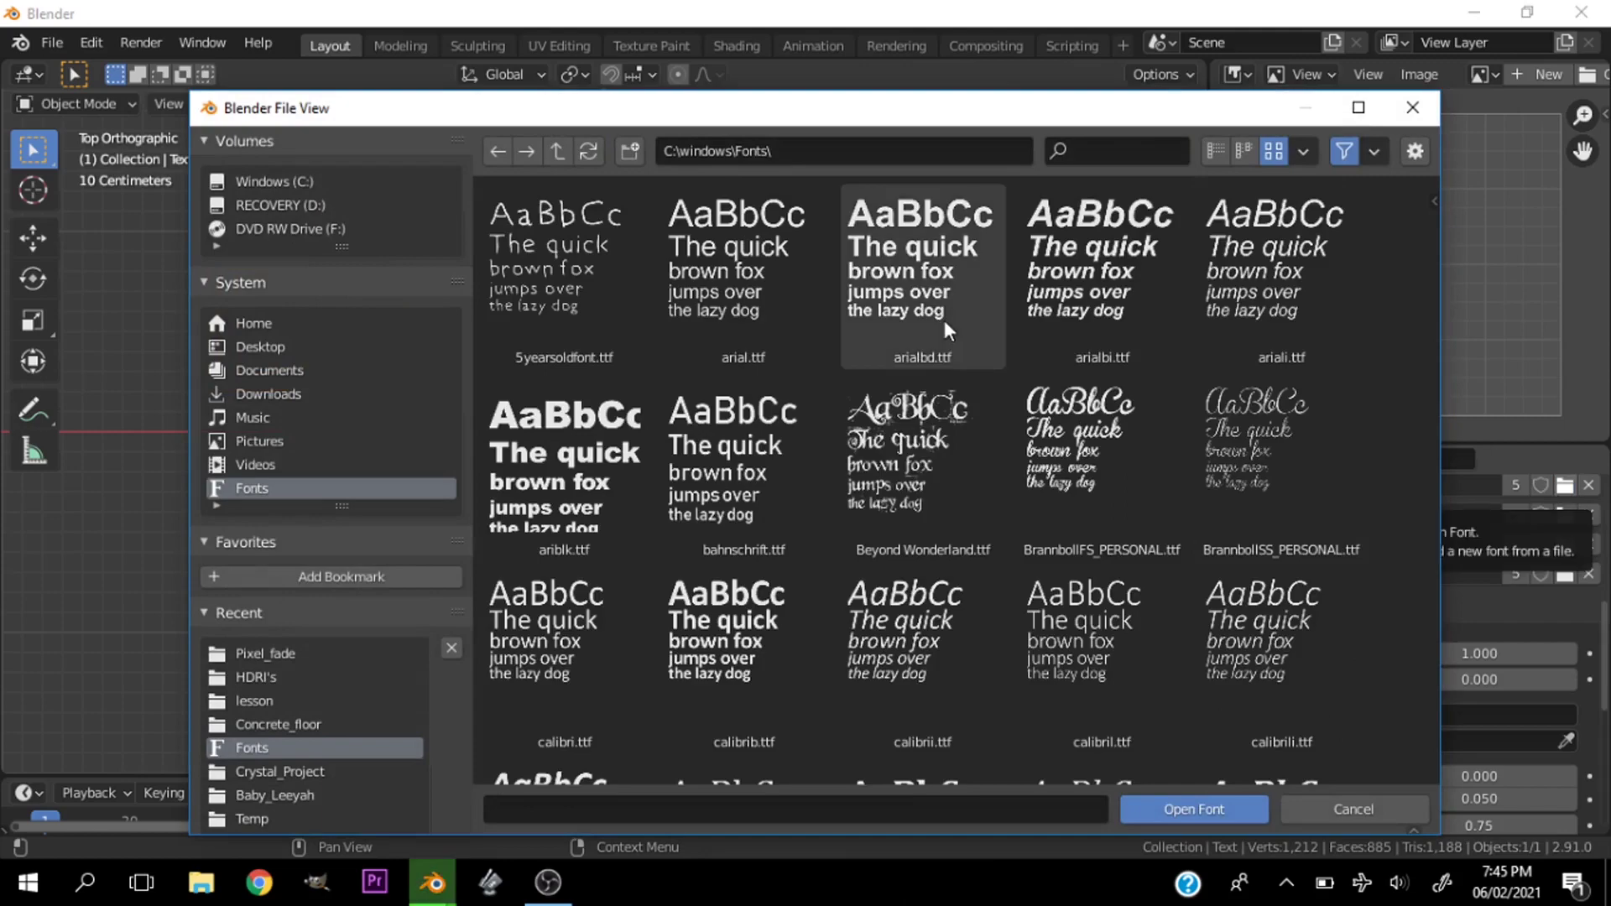
scroll(945, 330, down, 10)
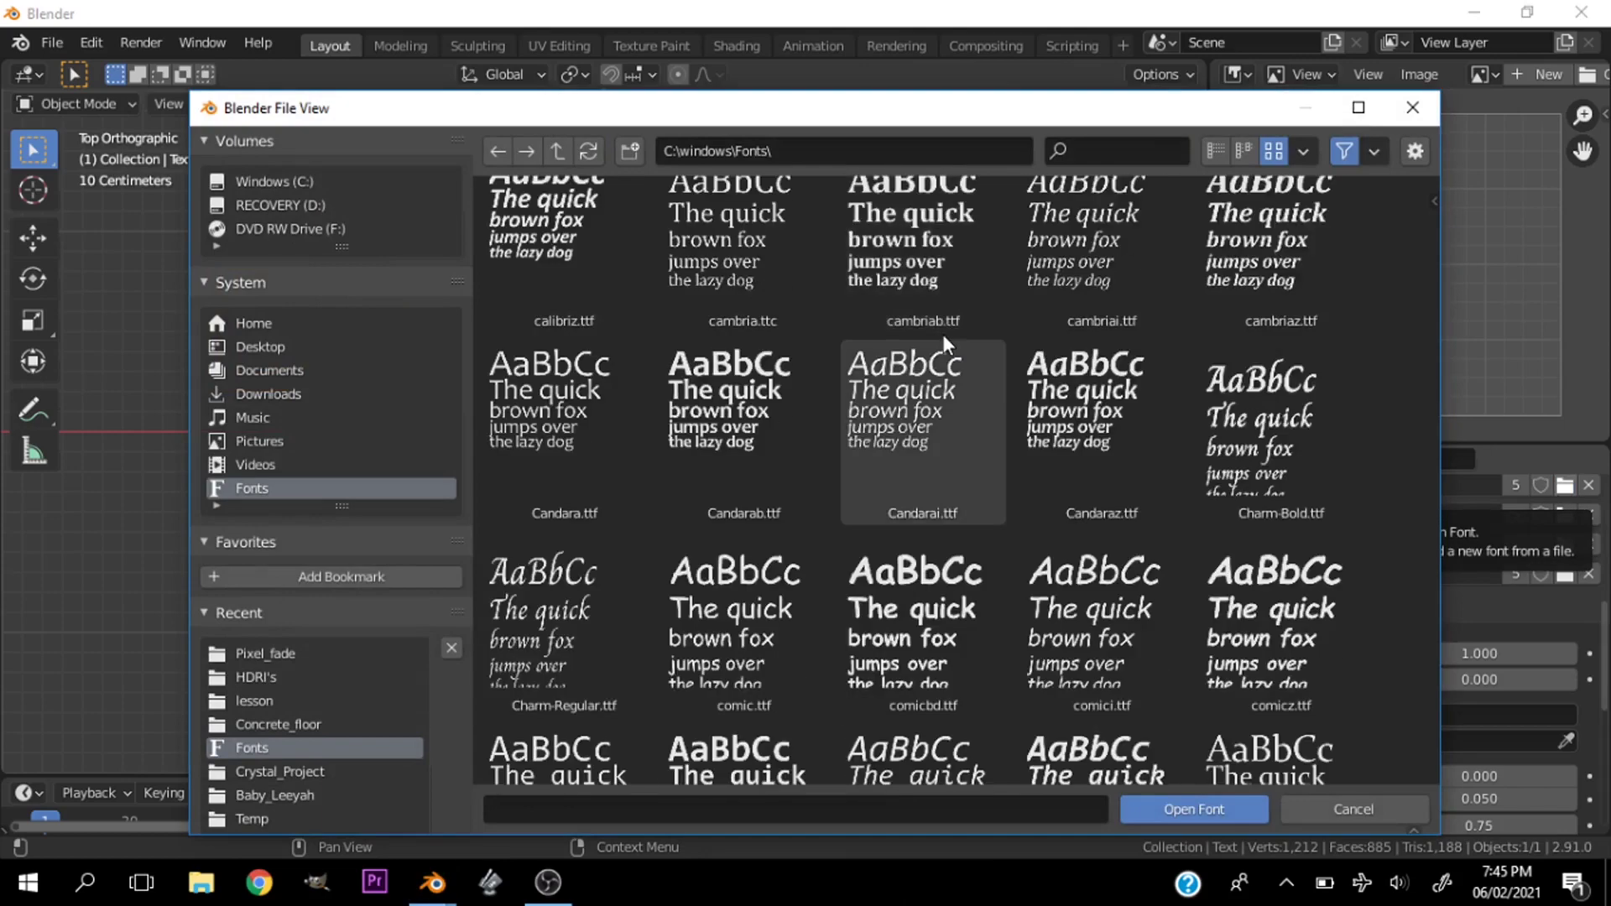
scroll(943, 334, down, 10)
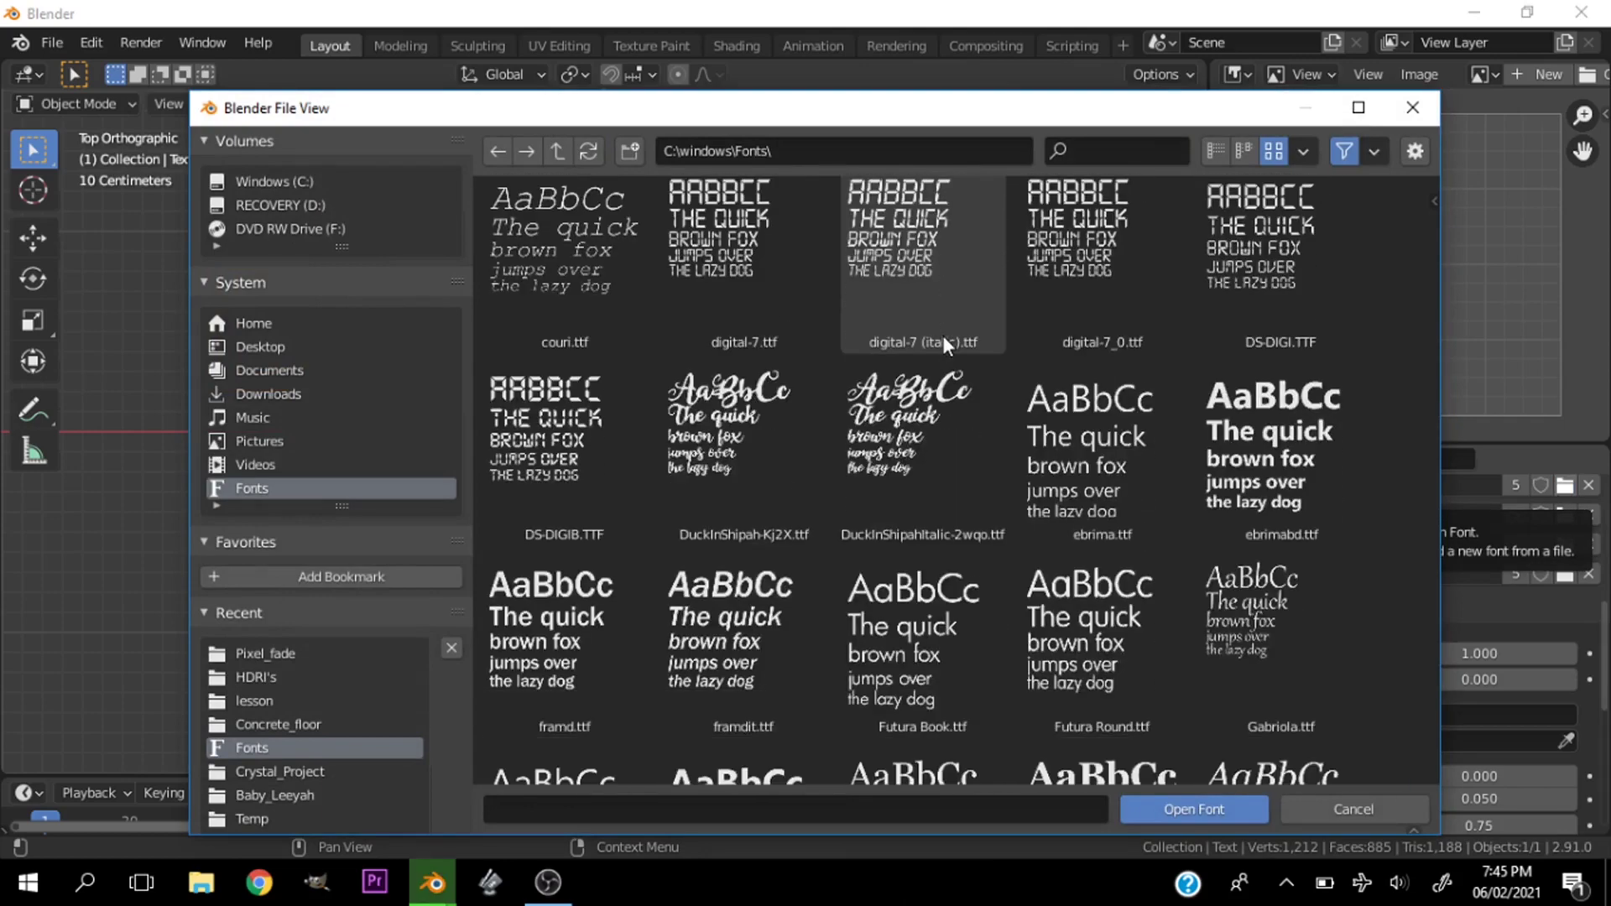
scroll(943, 335, down, 10)
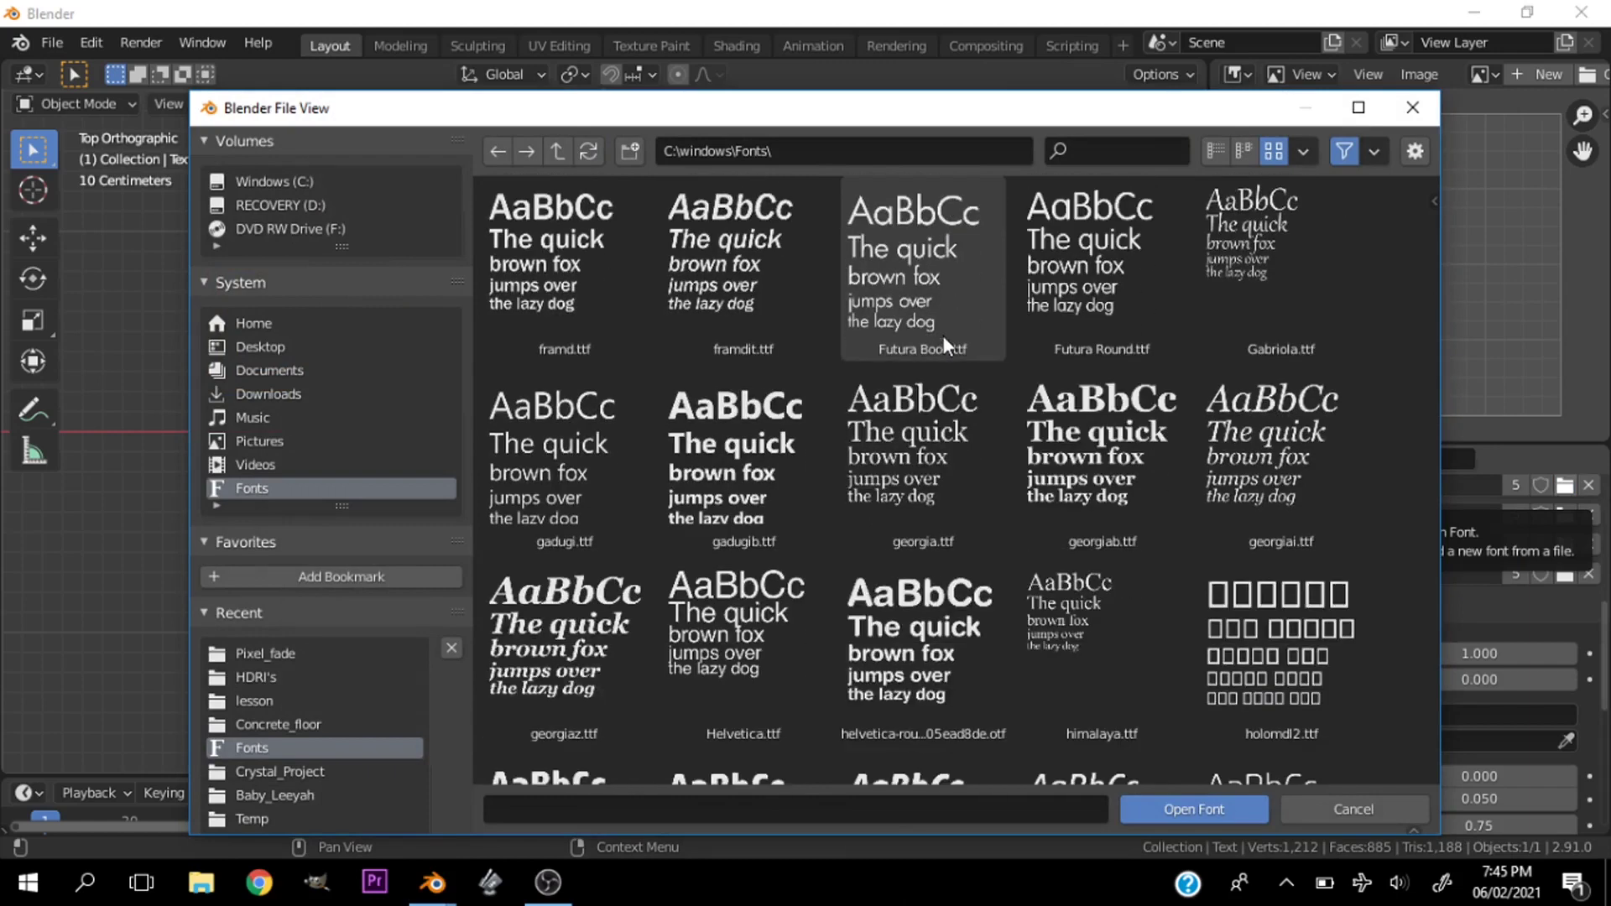
scroll(944, 335, down, 5)
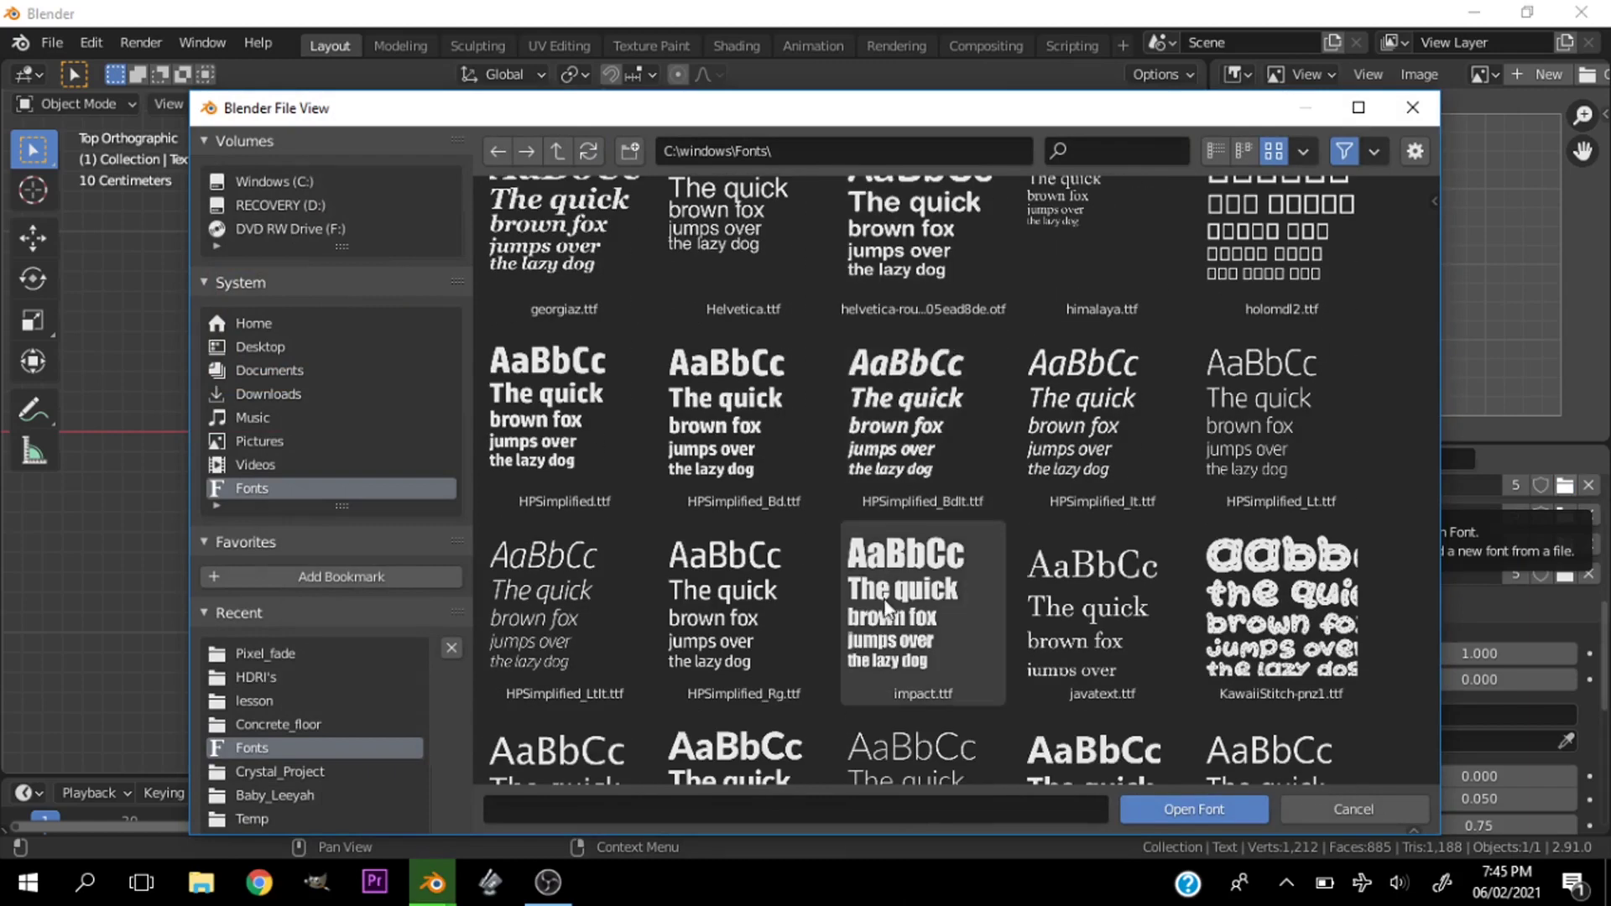
click(888, 630)
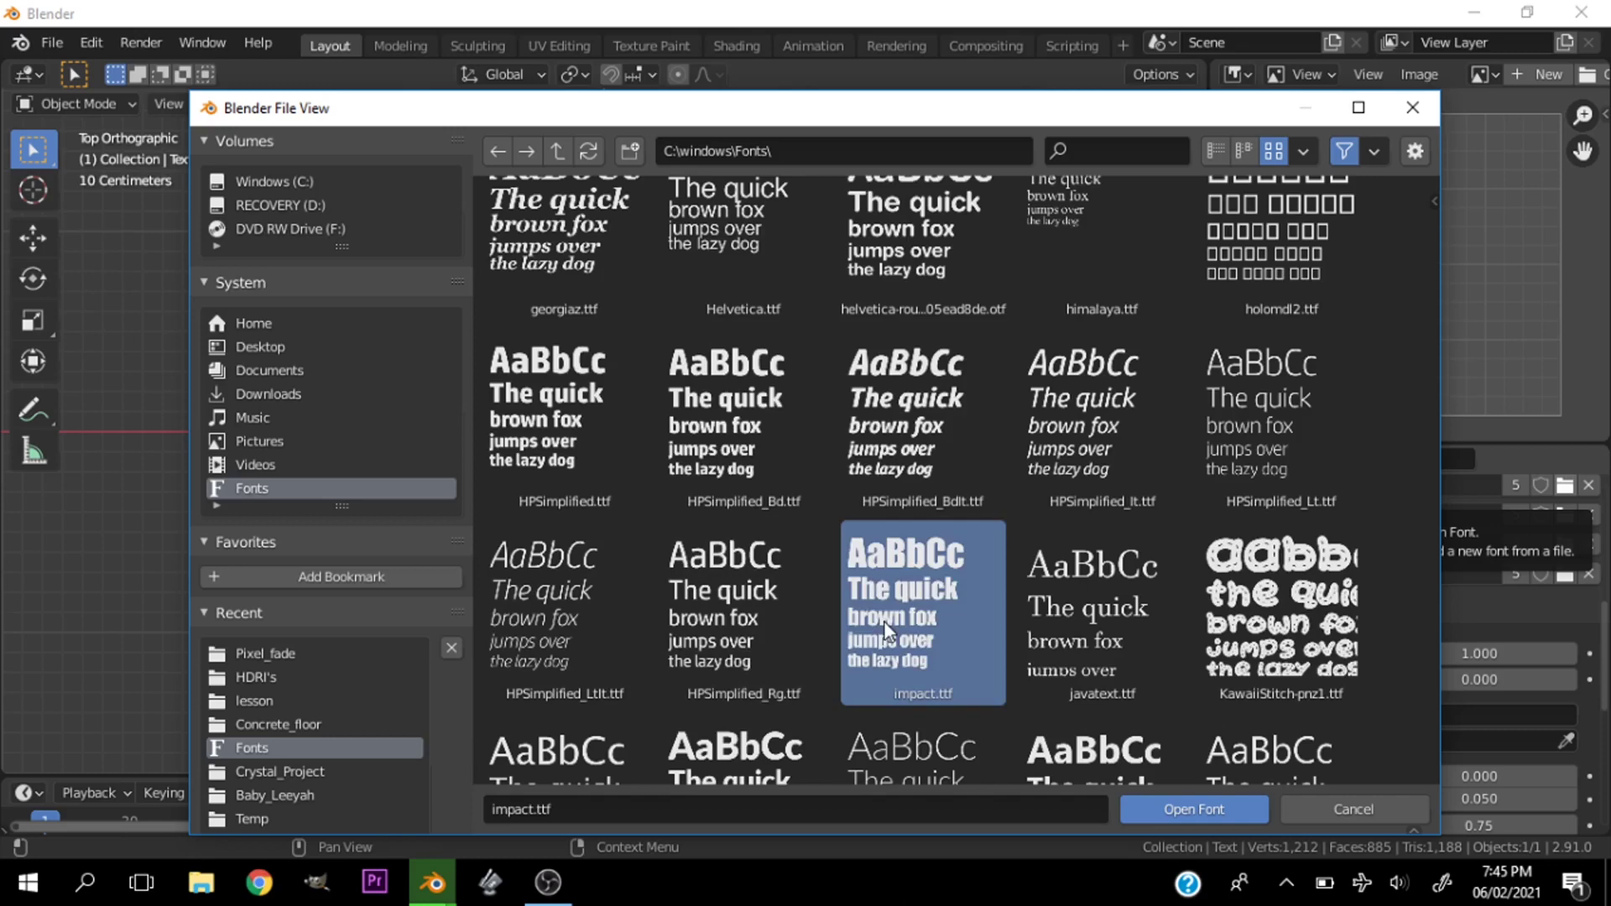
click(1201, 807)
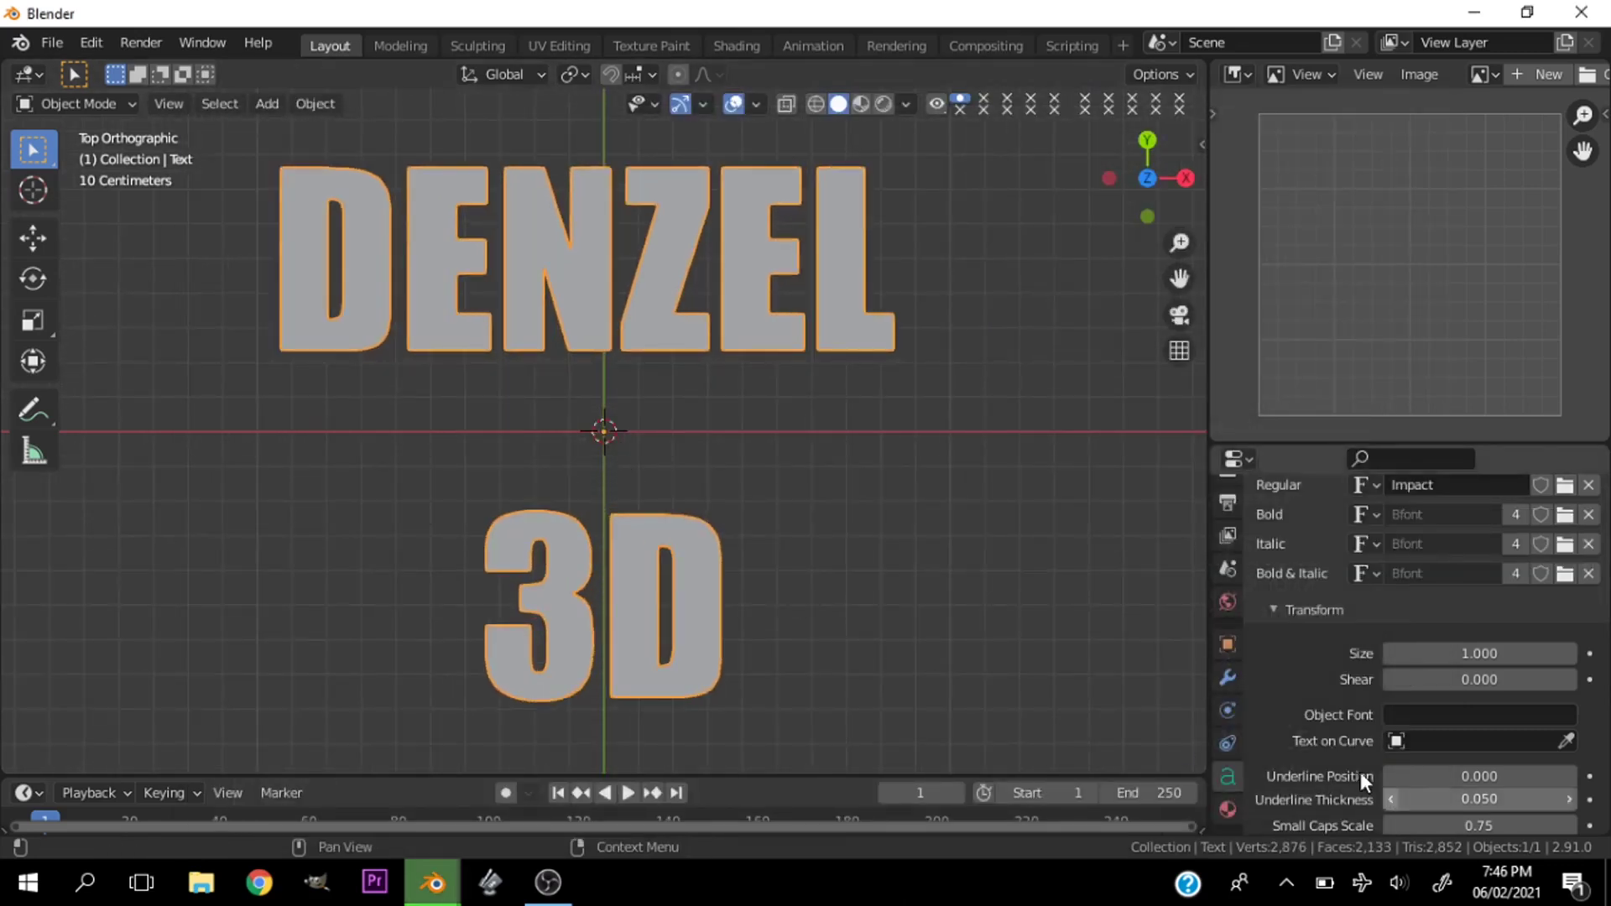
Set the text's line spacing to 0.600 to bring the two lines closer together
scroll(1277, 740, down, 6)
scroll(1323, 713, down, 4)
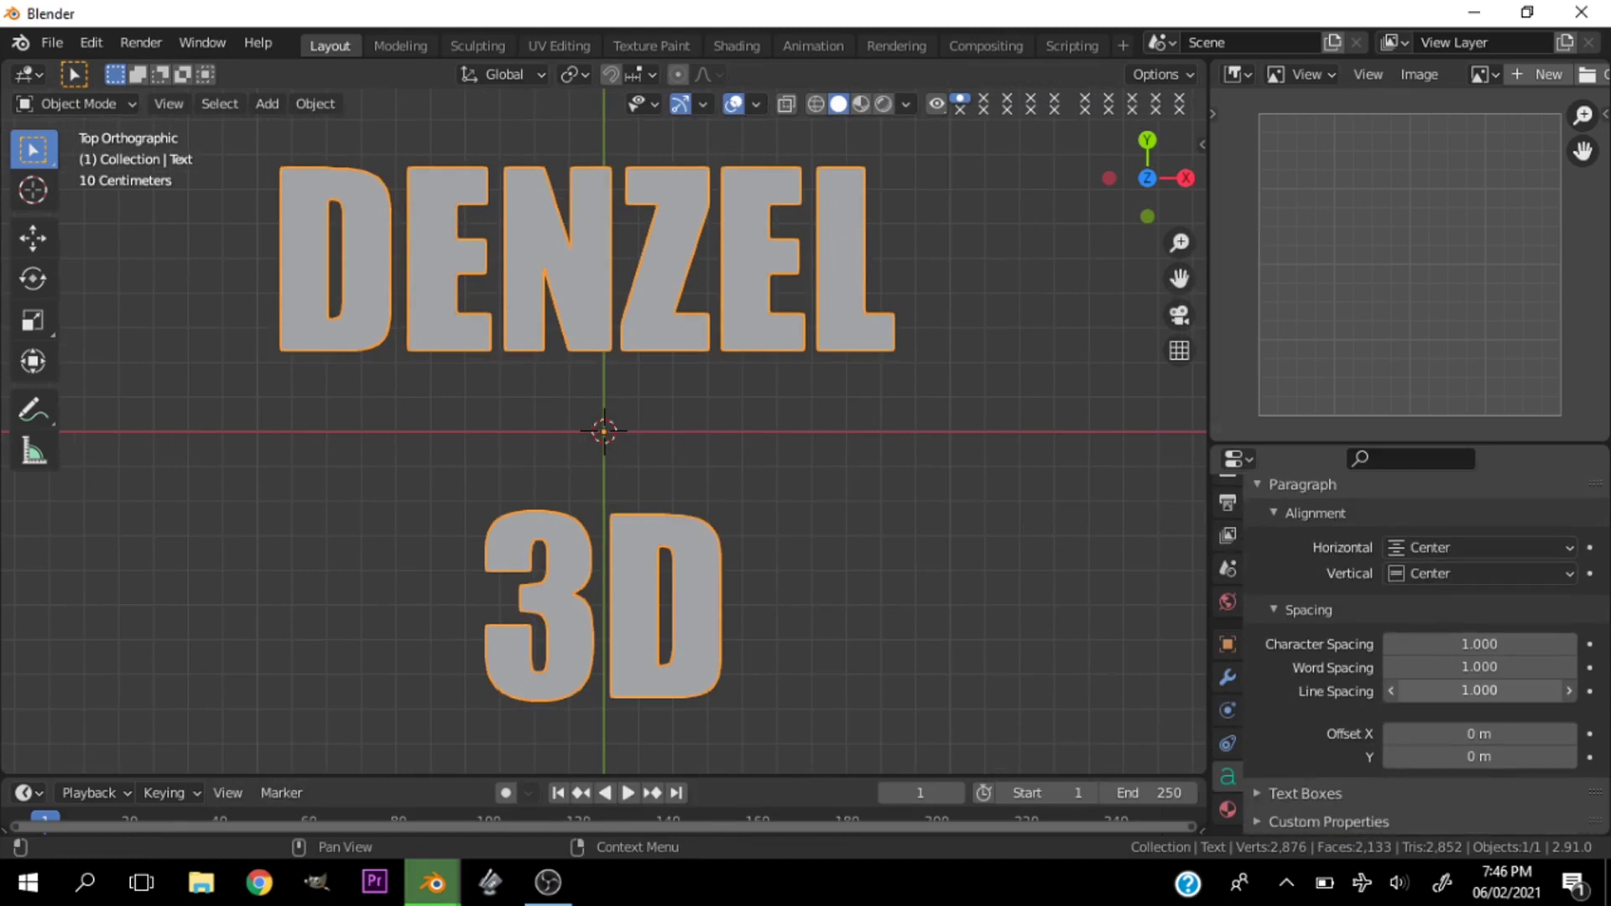
mouse_move(1480, 690)
mouse_down()
mouse_move(1519, 690)
mouse_move(1452, 690)
mouse_up()
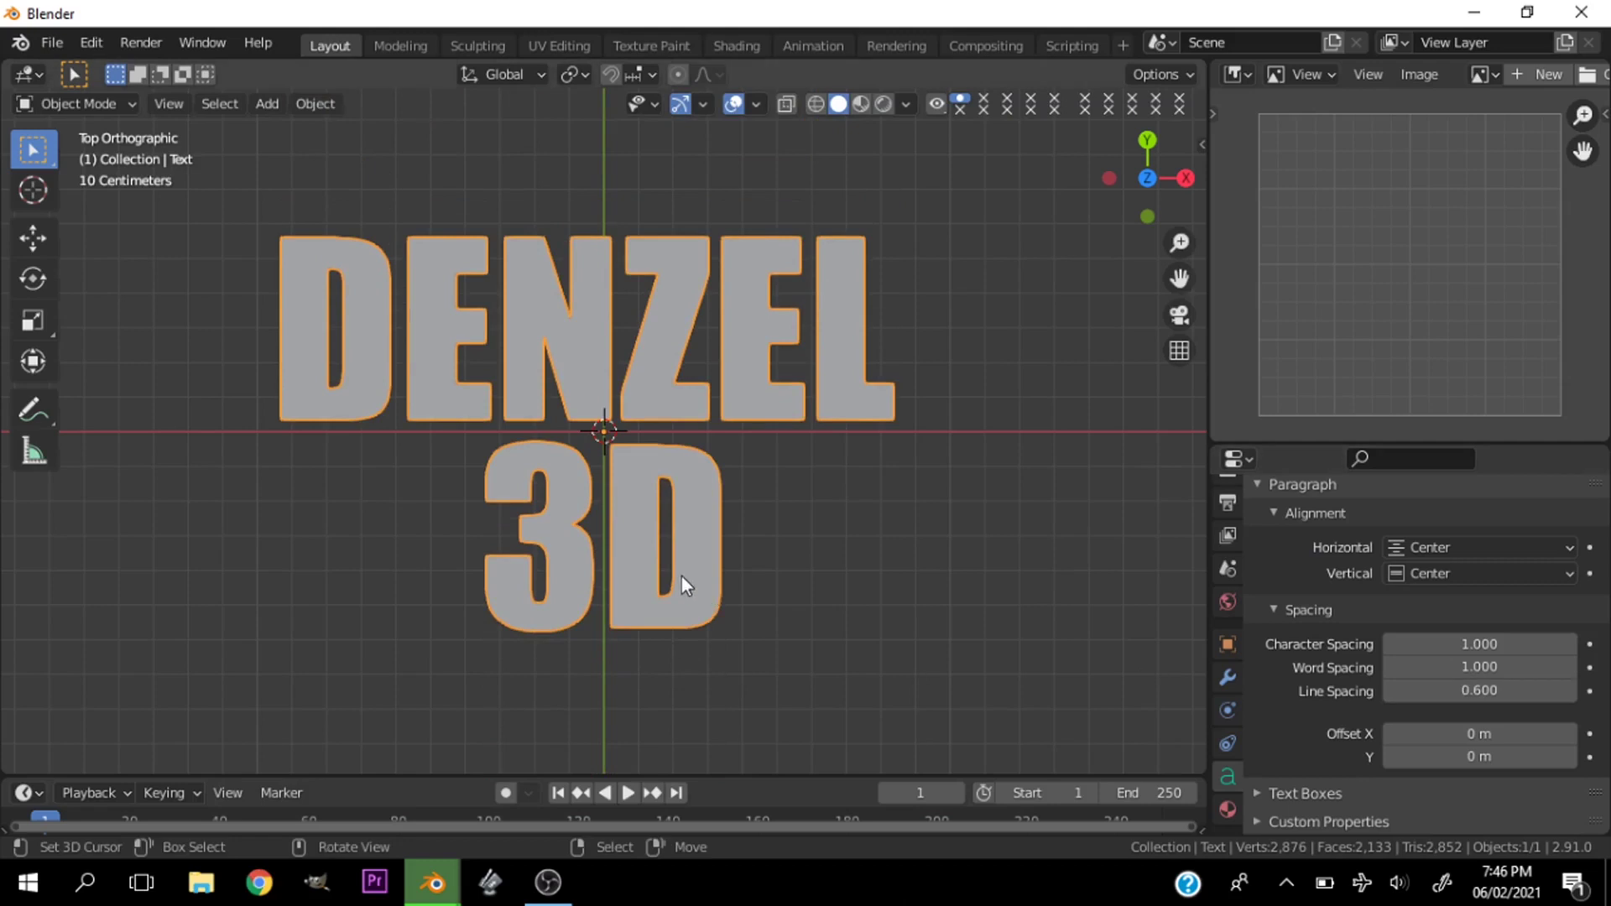
Add a plane mesh at the origin, across the extruded text
key(shift+a)
mouse_move(659, 379)
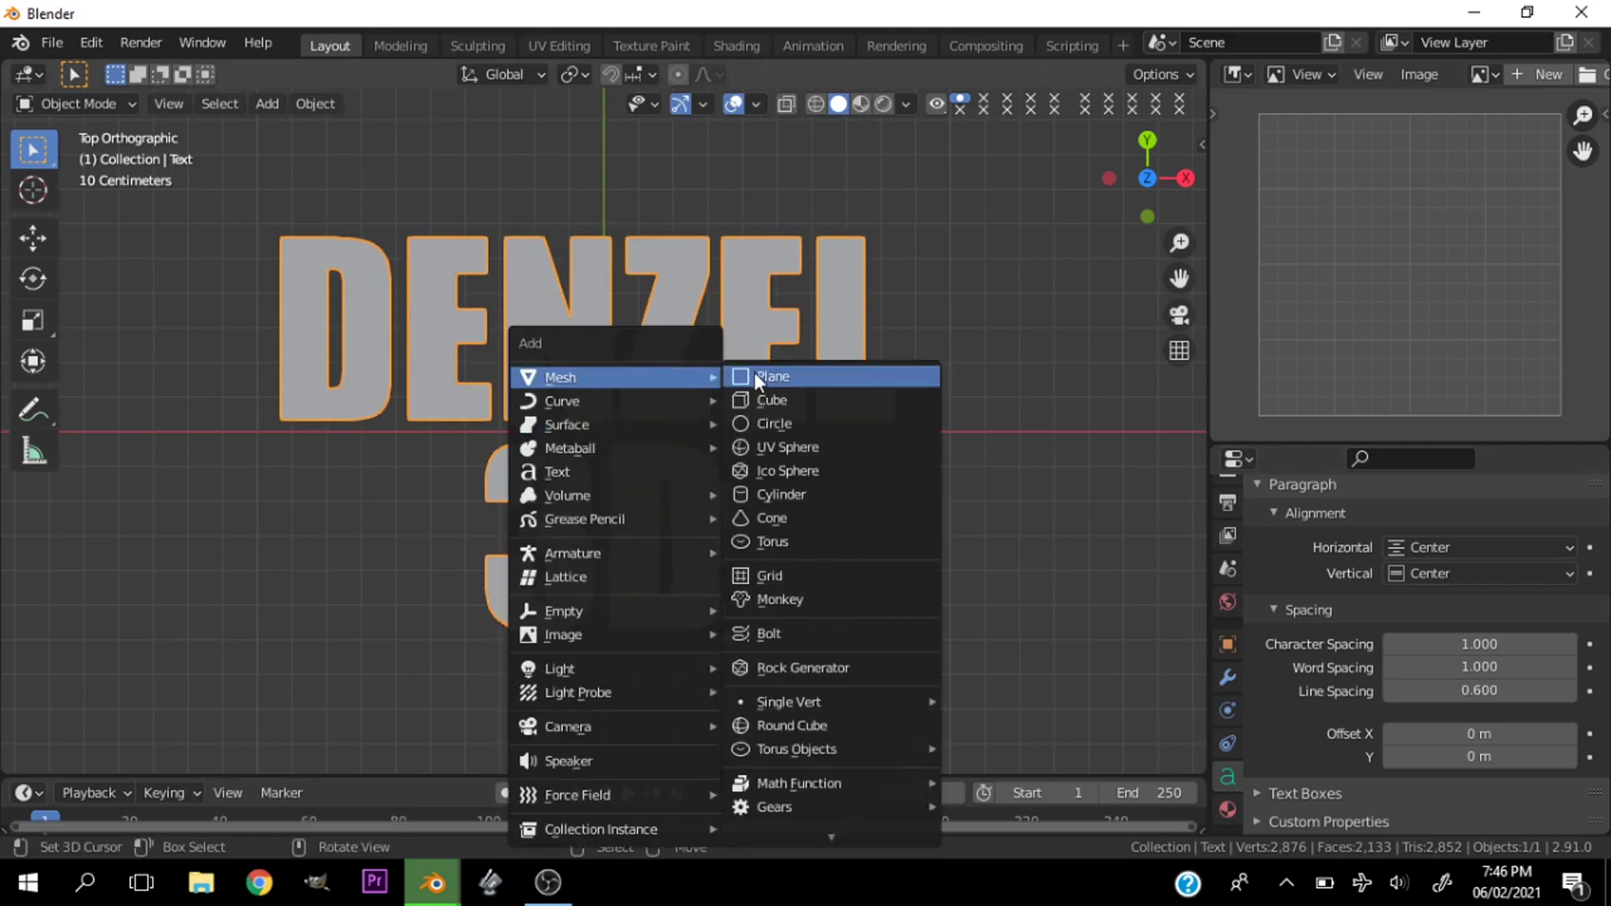
click(757, 374)
scroll(695, 410, down, 4)
key(grave)
scroll(657, 340, up, 1)
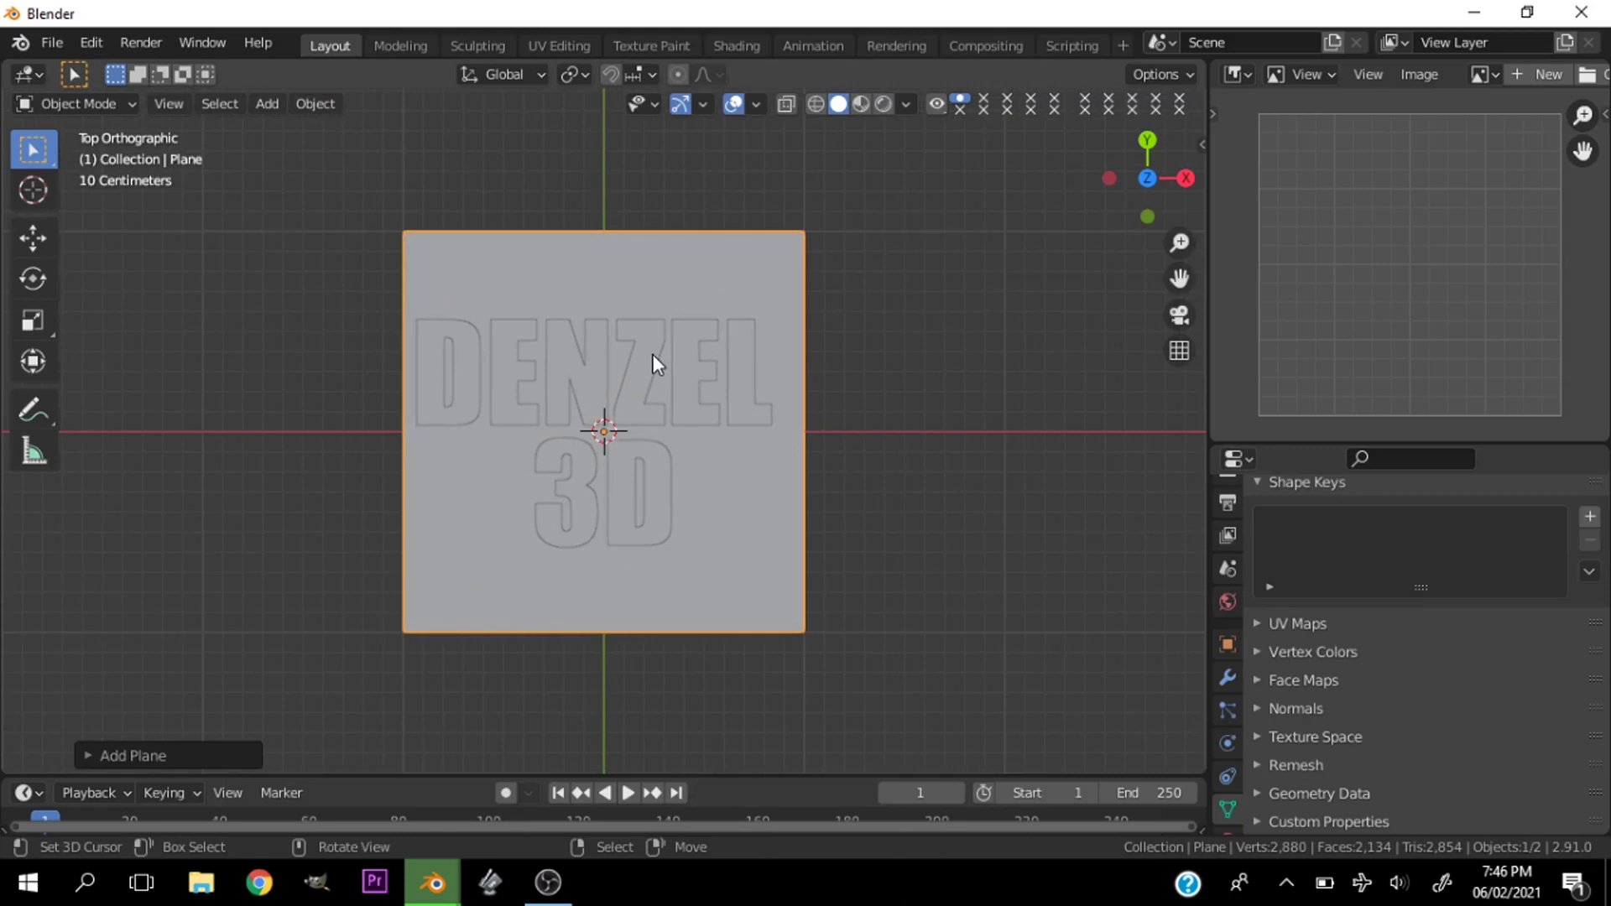
Move the plane about 0.04 m down along the Z axis so it sits just beneath the extruded text
key(grave)
click(555, 287)
key(g)
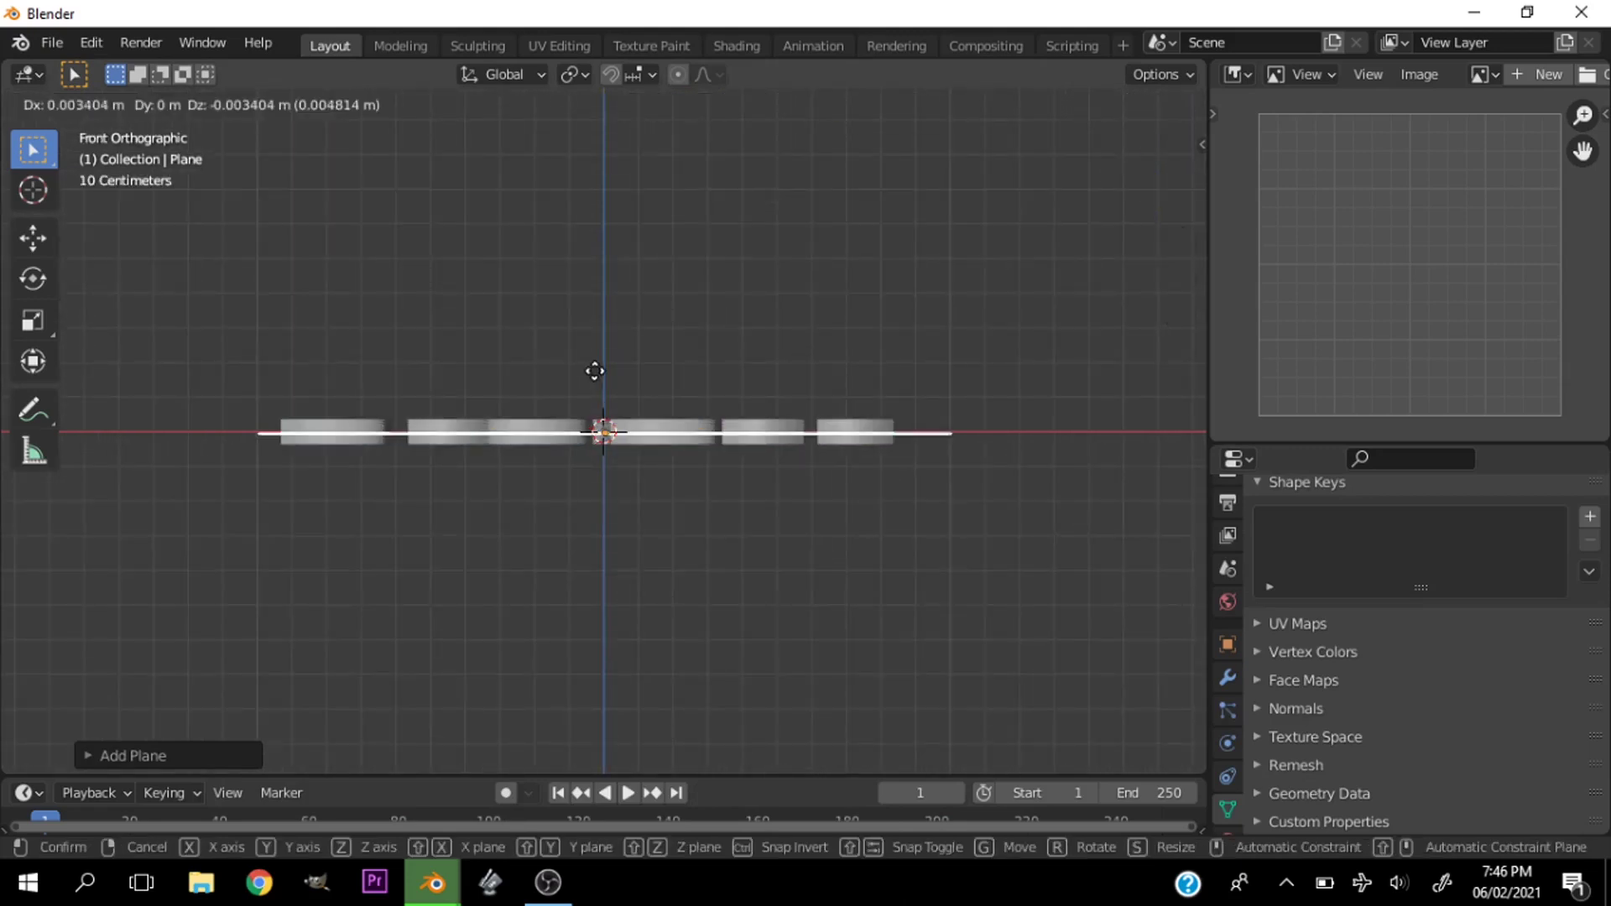
key(z)
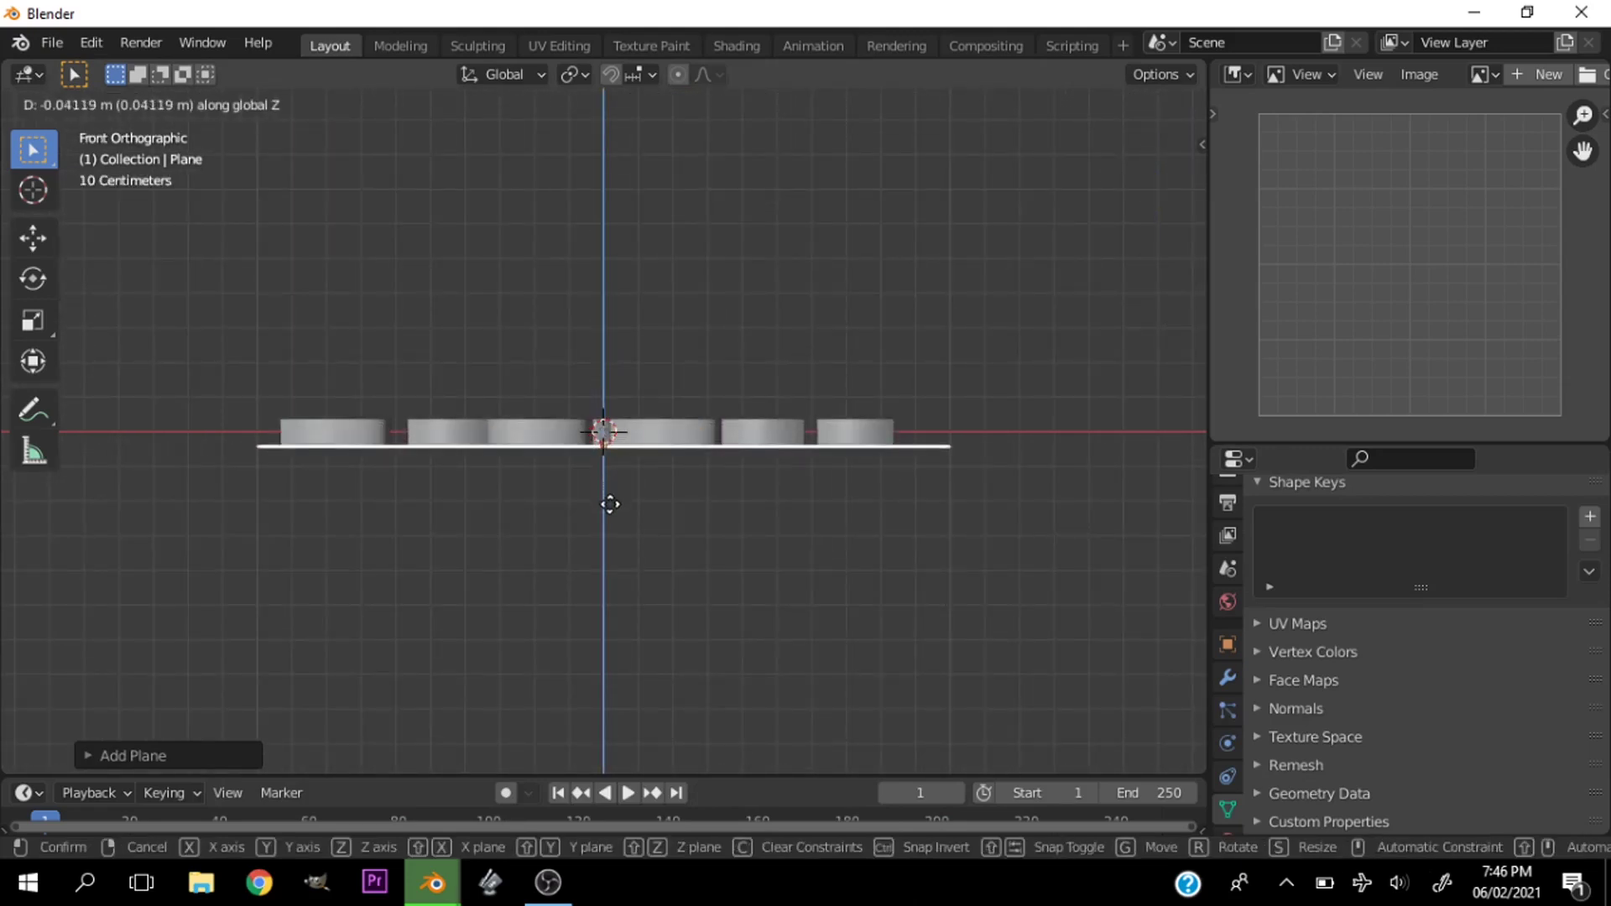
click(621, 495)
Scale the plane up evenly so it extends farther beyond the text on all sides
key(grave)
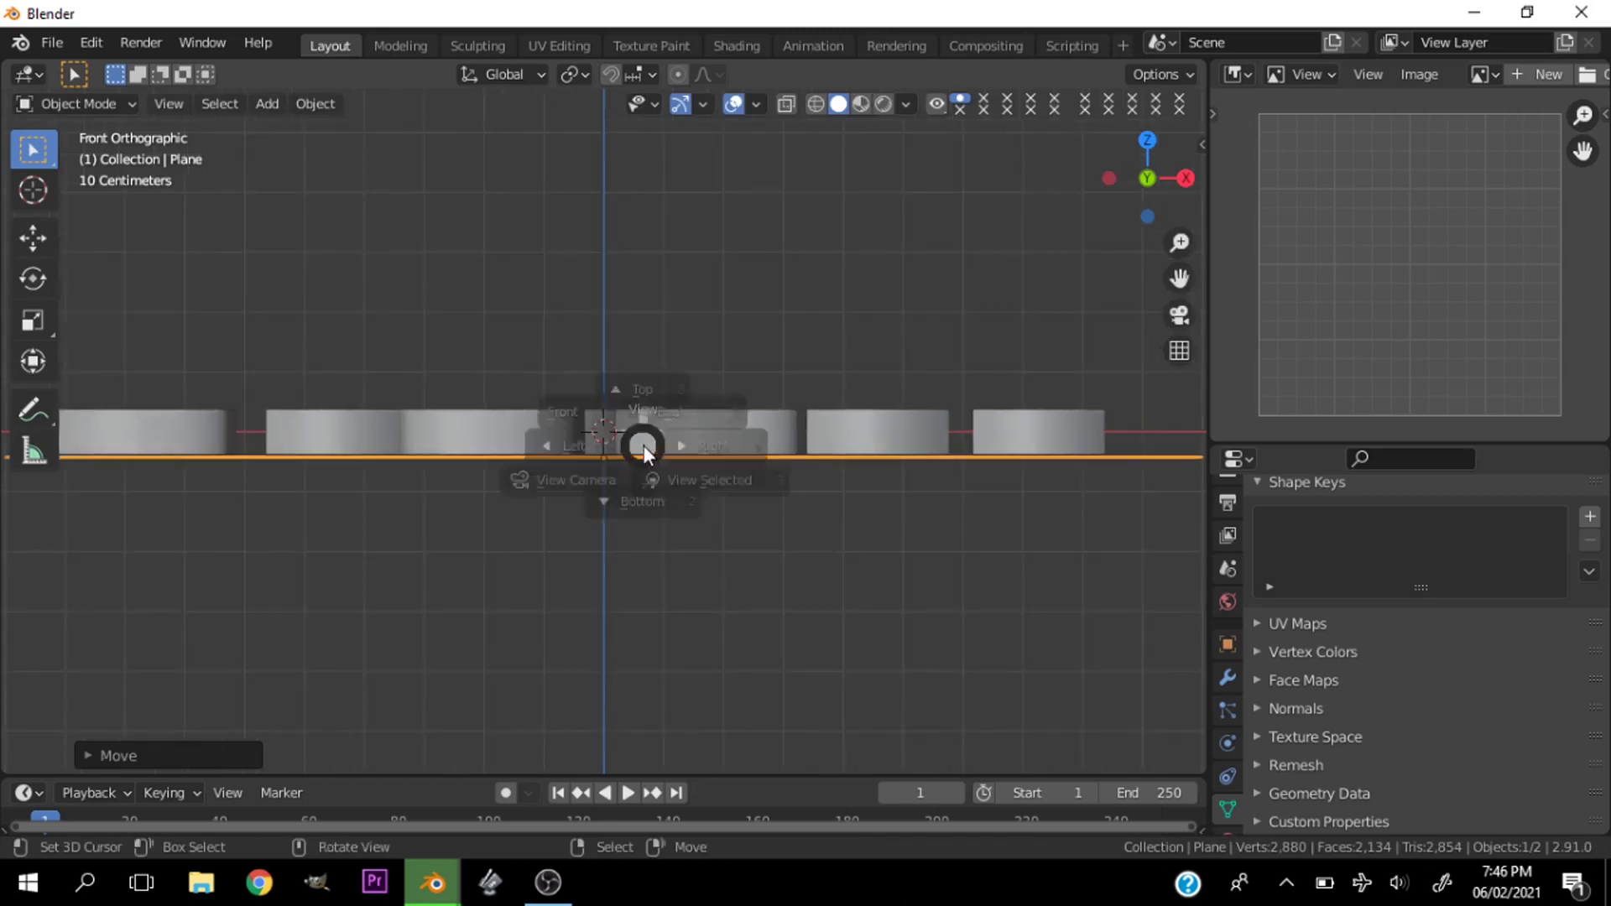
click(657, 310)
scroll(663, 361, down, 5)
scroll(672, 415, up, 3)
scroll(714, 432, down, 5)
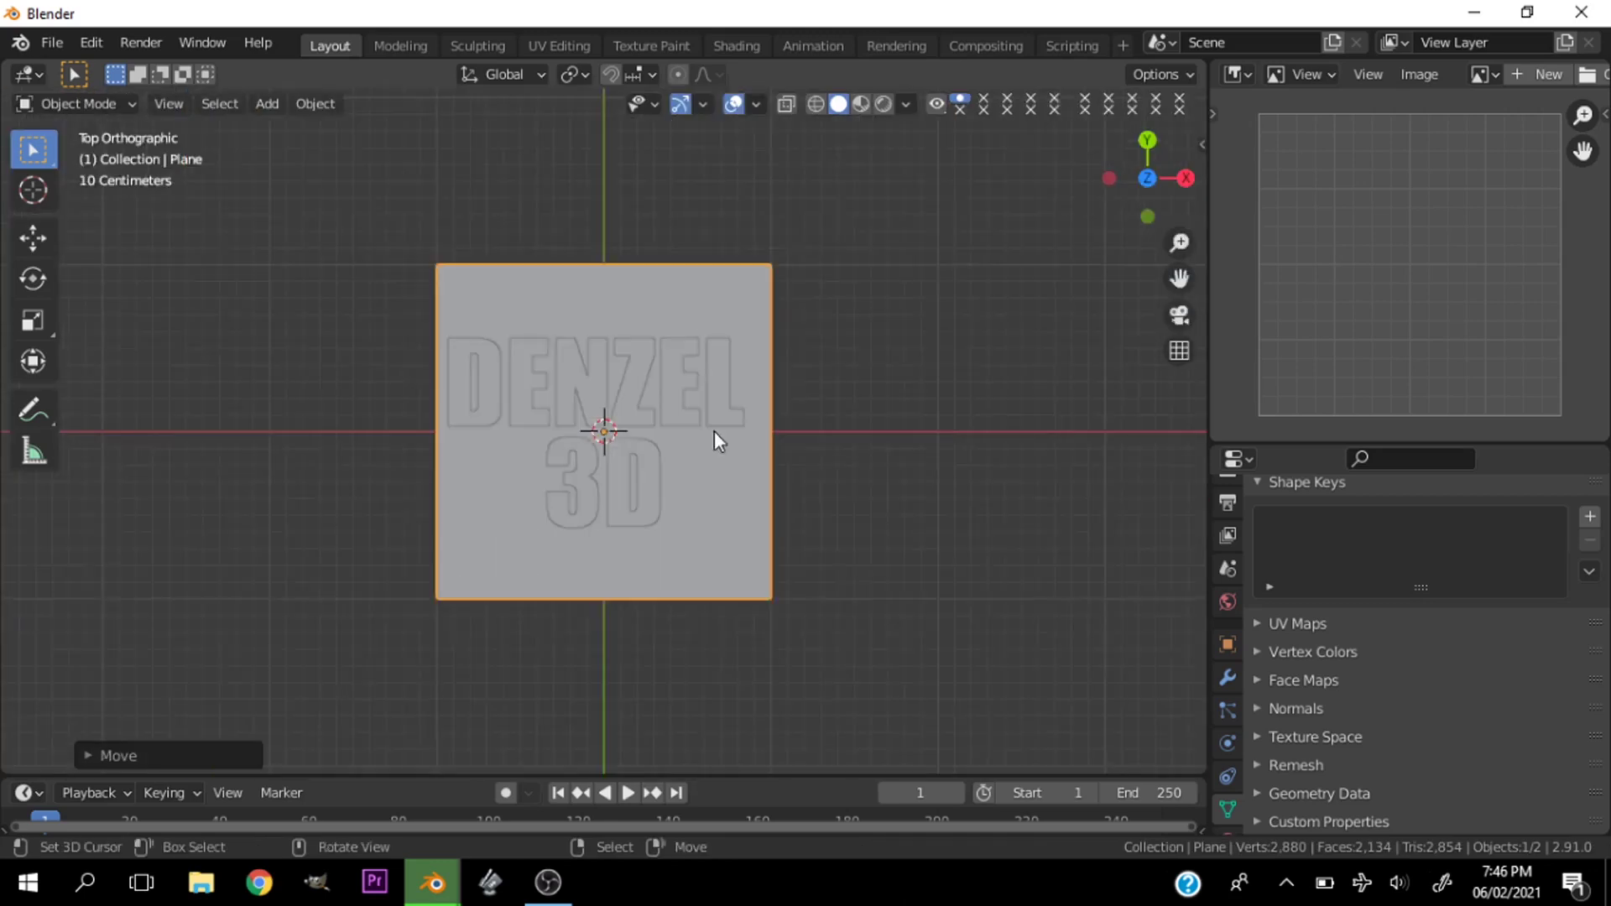
key(s)
click(738, 430)
scroll(738, 436, up, 3)
key(s)
click(746, 438)
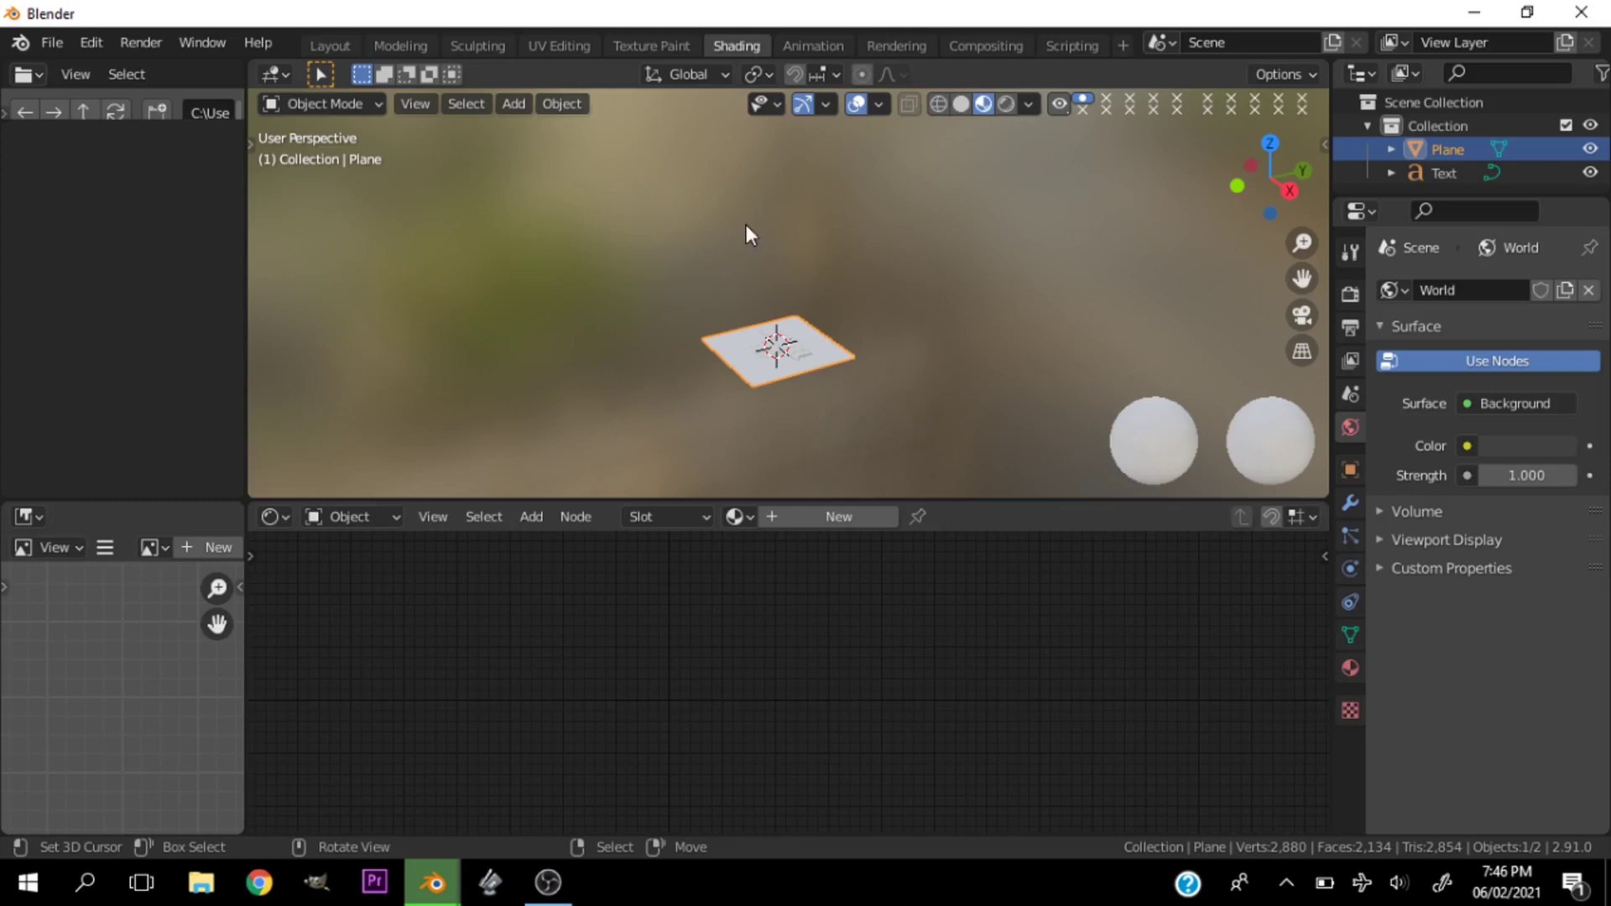
Add a camera at the origin from the top view in the Shading workspace
scroll(802, 335, up, 5)
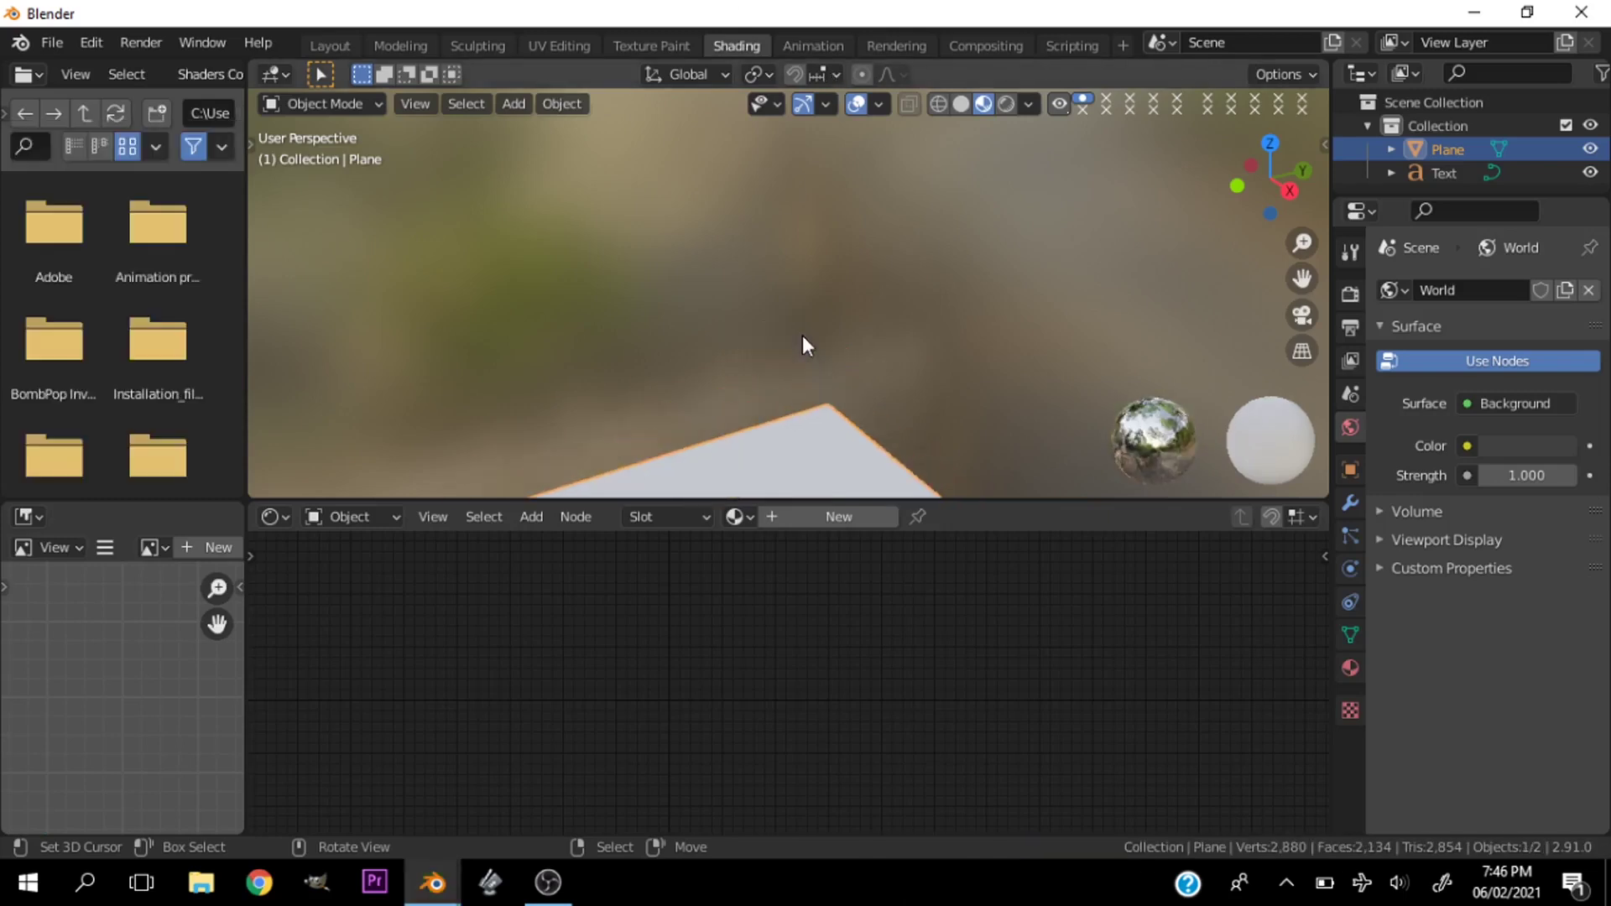
middle_drag(803, 334, 829, 215)
key(KP_7)
scroll(910, 331, up, 3)
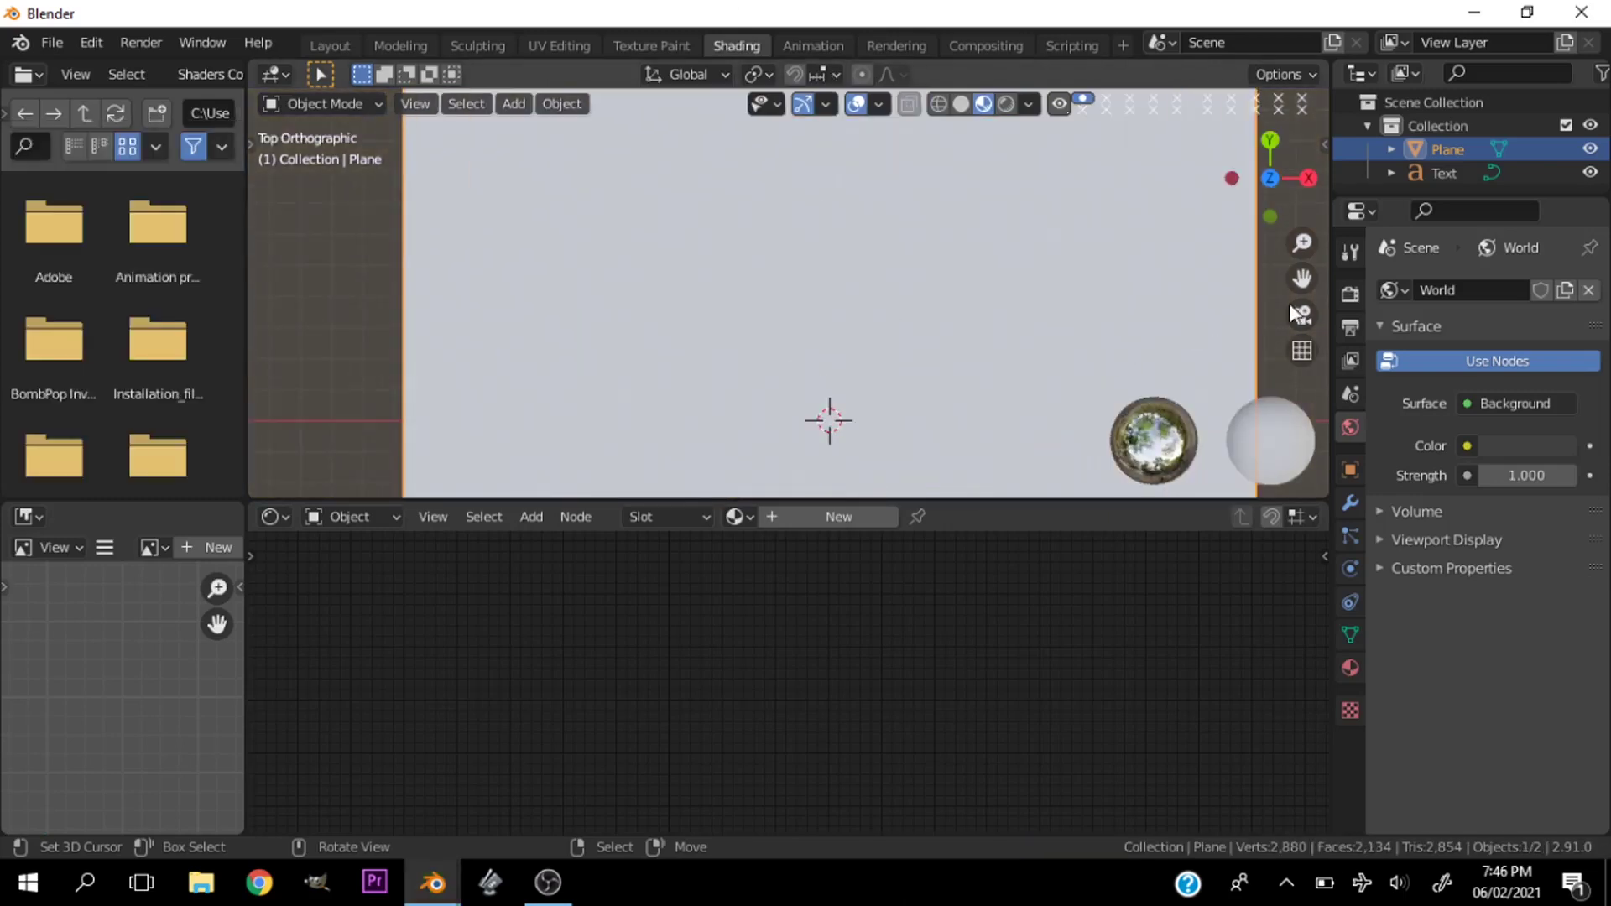
drag(1304, 280, 1163, 317)
scroll(781, 299, down, 8)
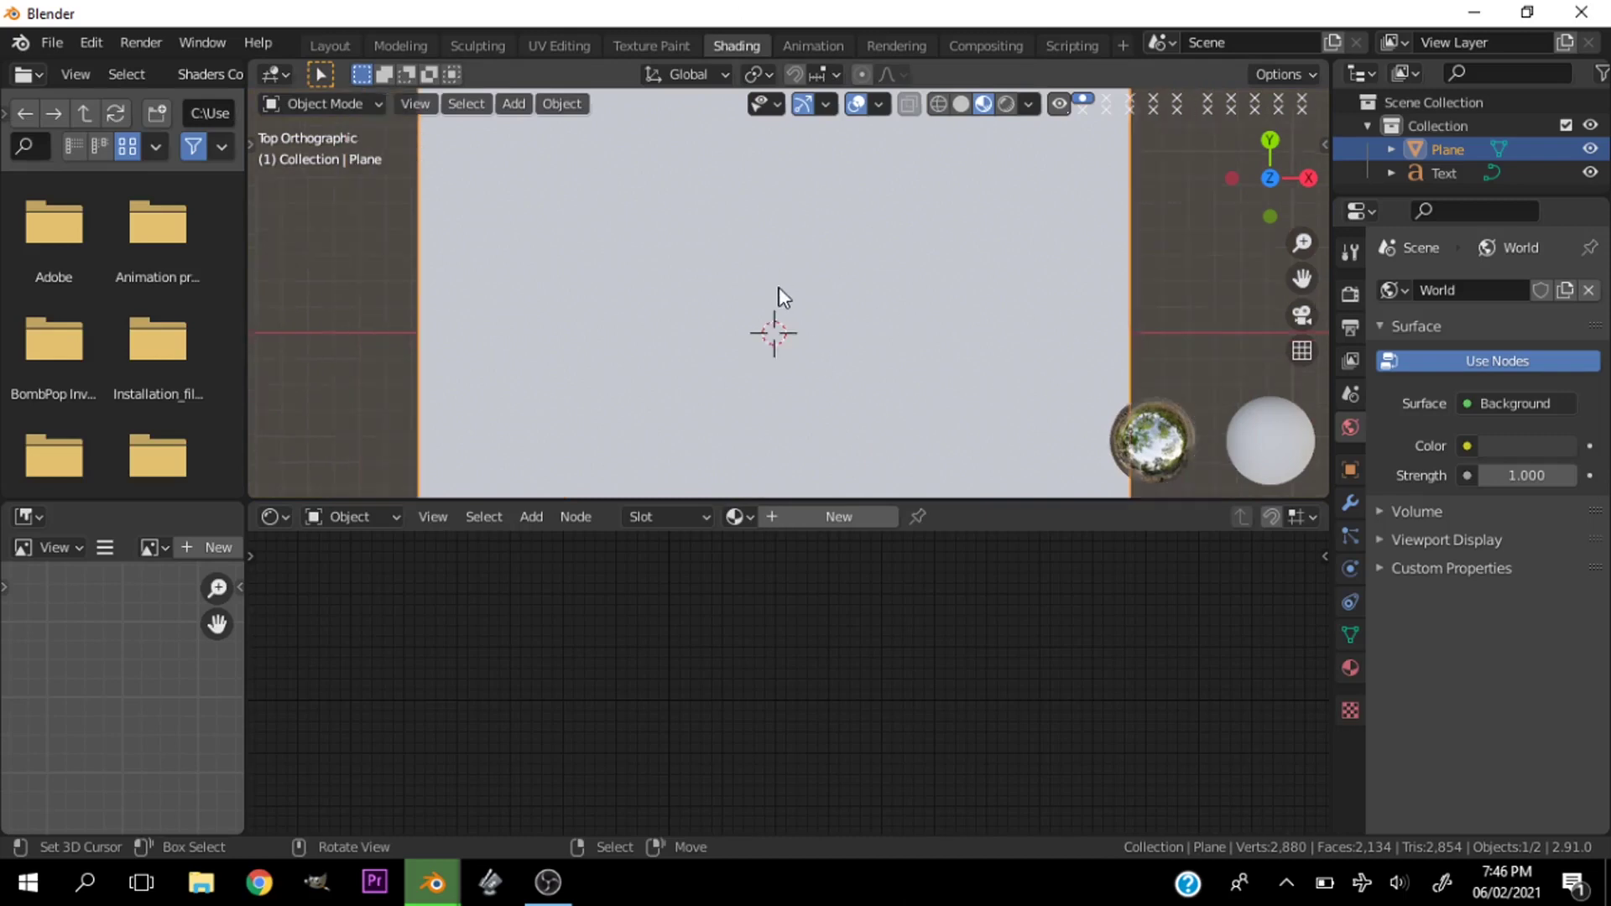
drag(1269, 180, 1242, 201)
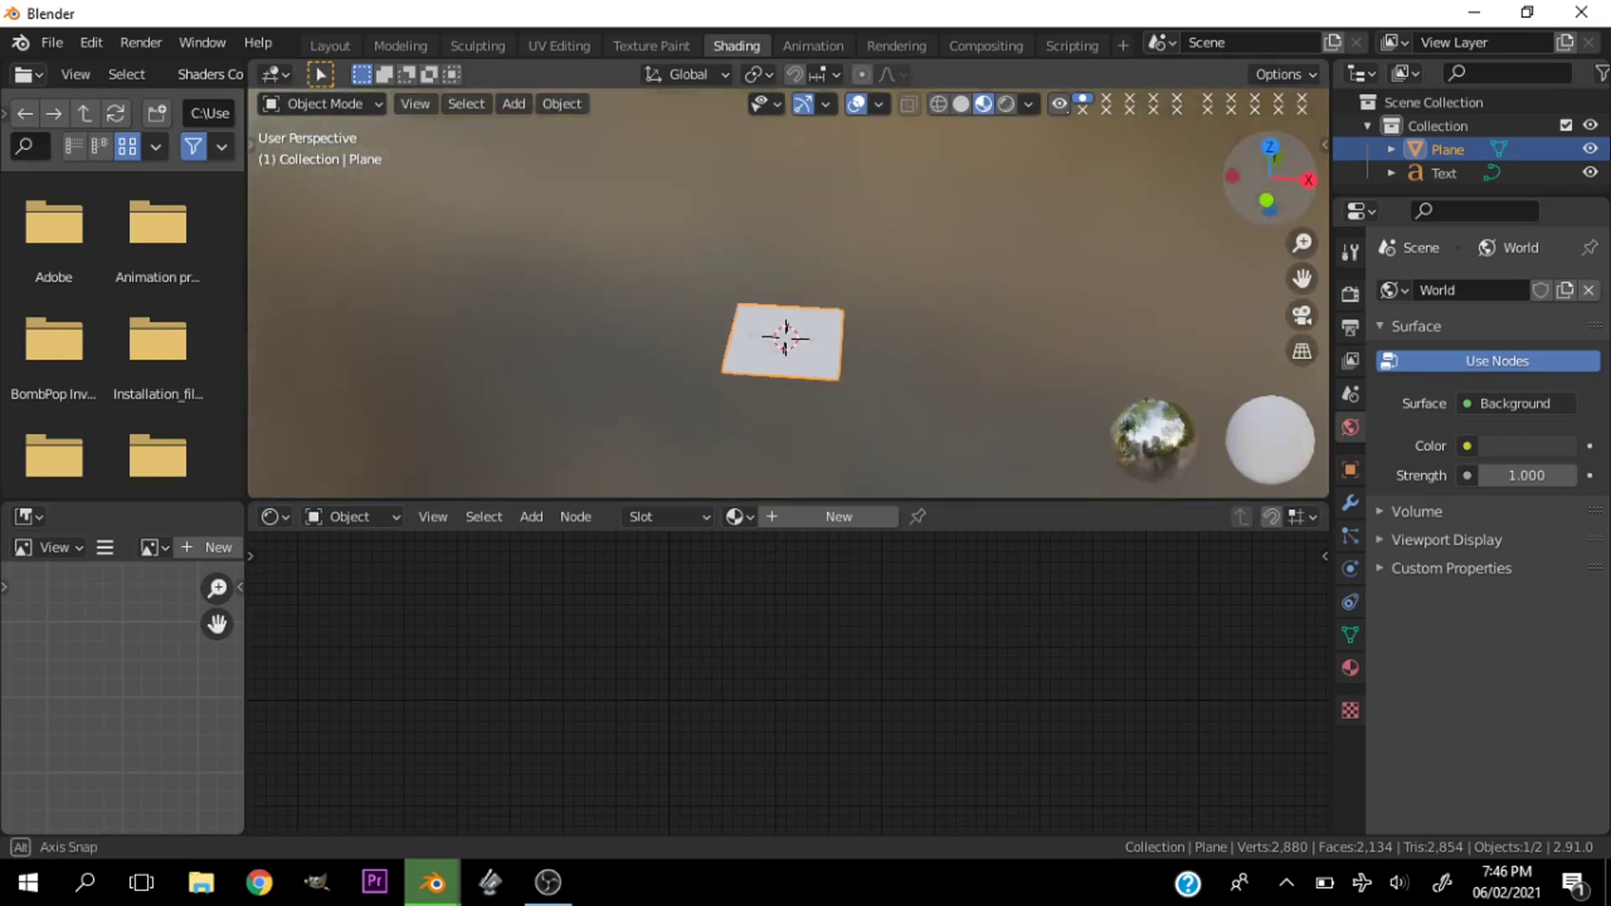
key(grave)
click(1176, 139)
scroll(900, 302, up, 5)
key(shift+a)
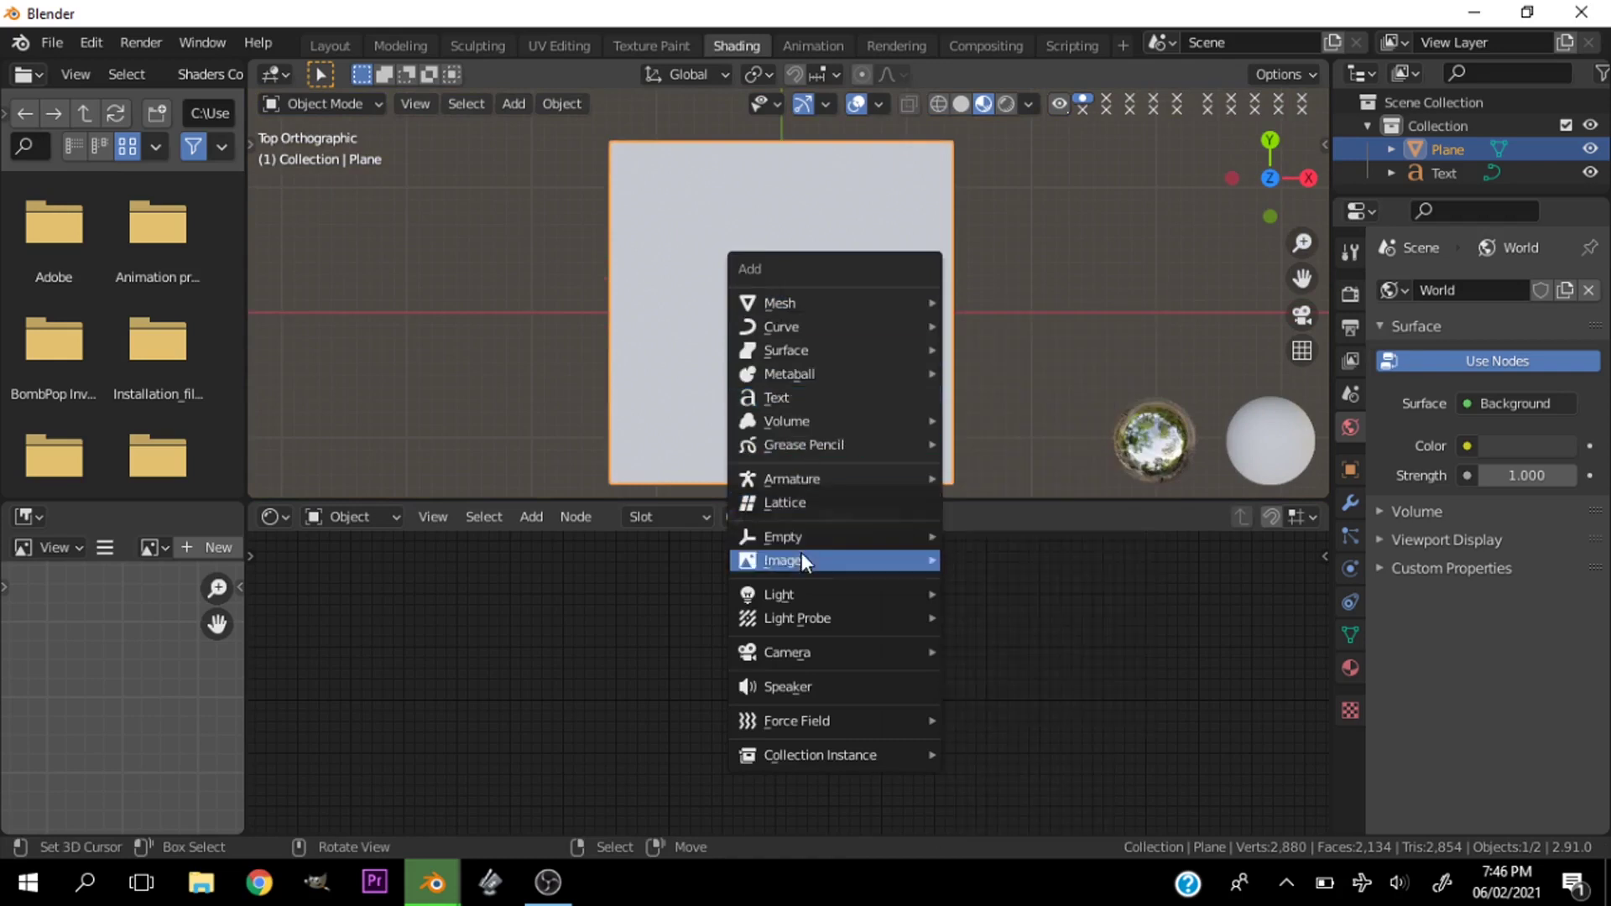
mouse_move(822, 653)
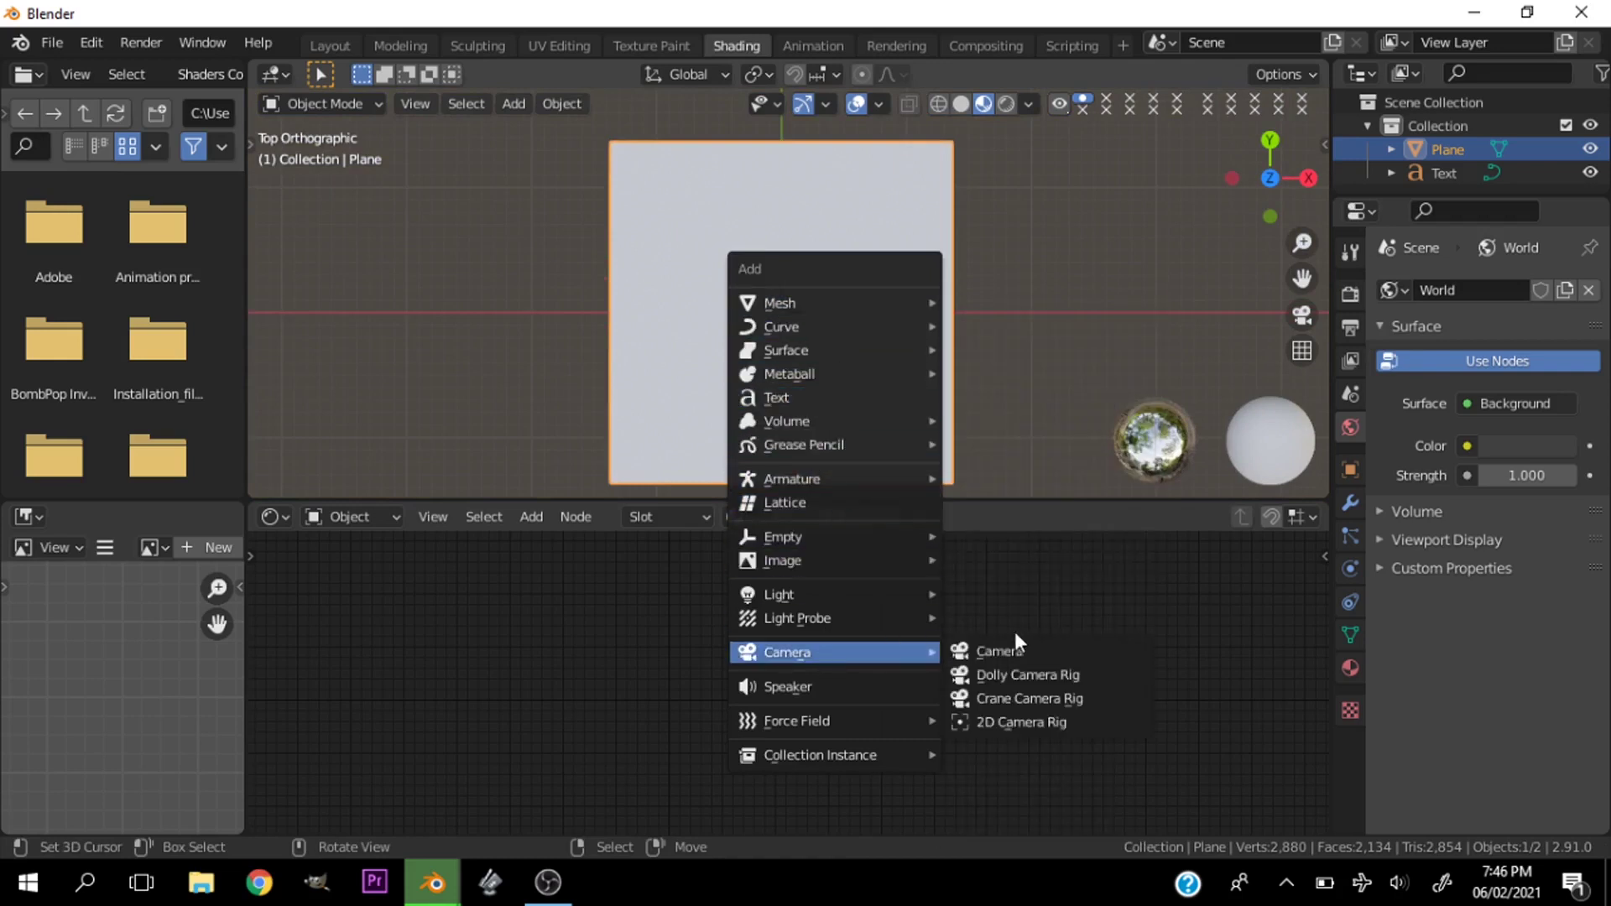
click(1024, 647)
Look through the camera and move it about 4.05 m back along its local Z axis to frame the text
scroll(833, 349, up, 4)
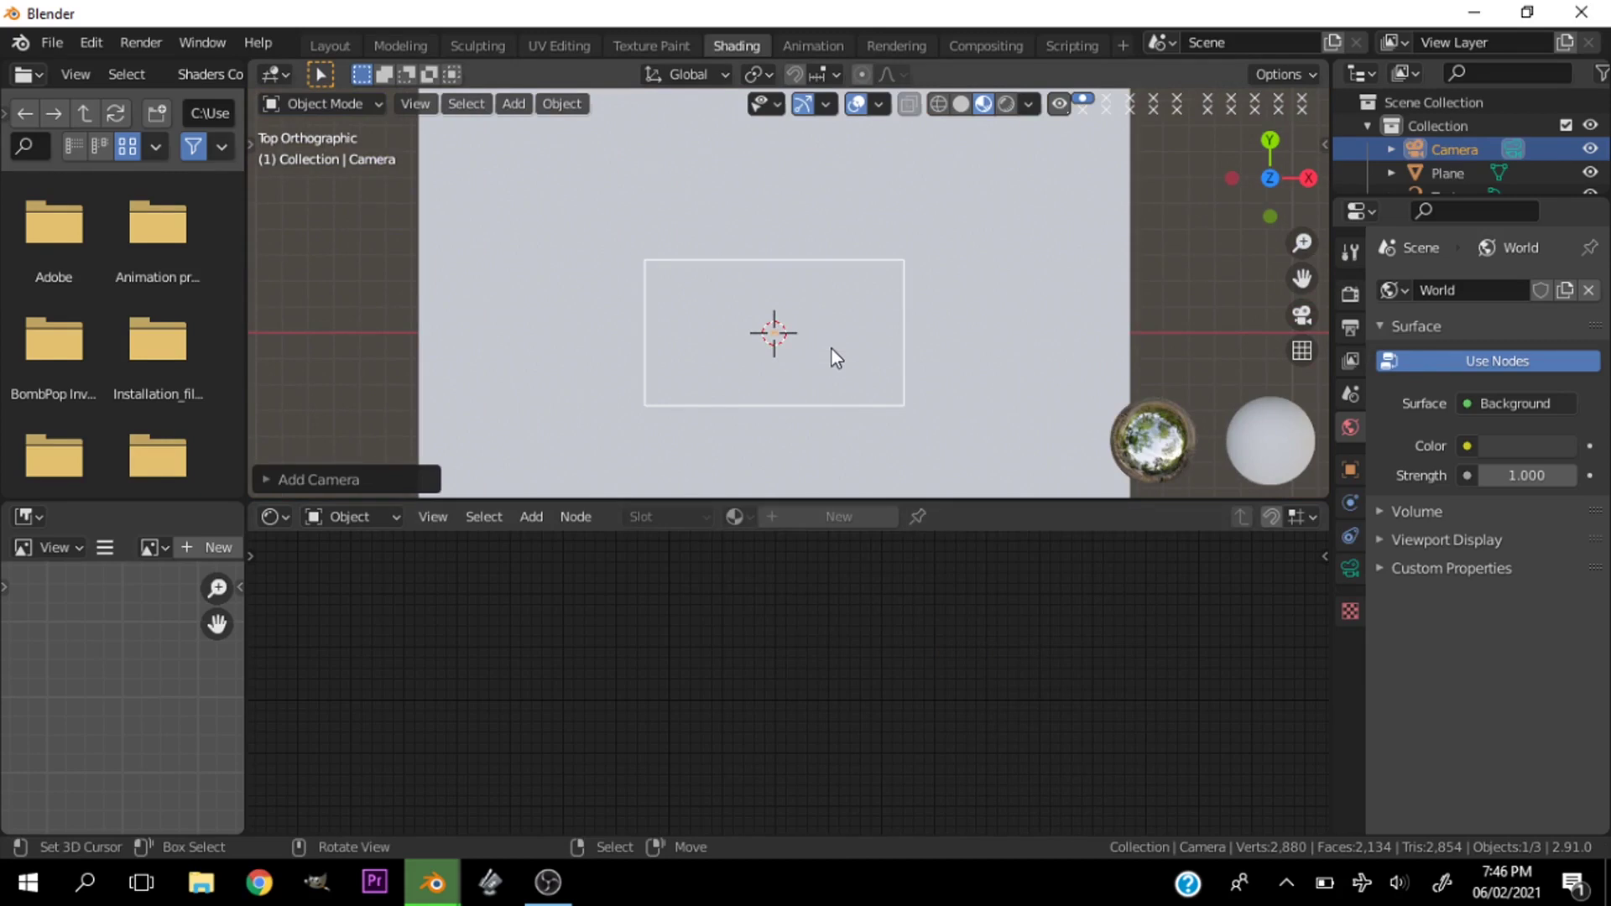
key(KP_0)
key(g)
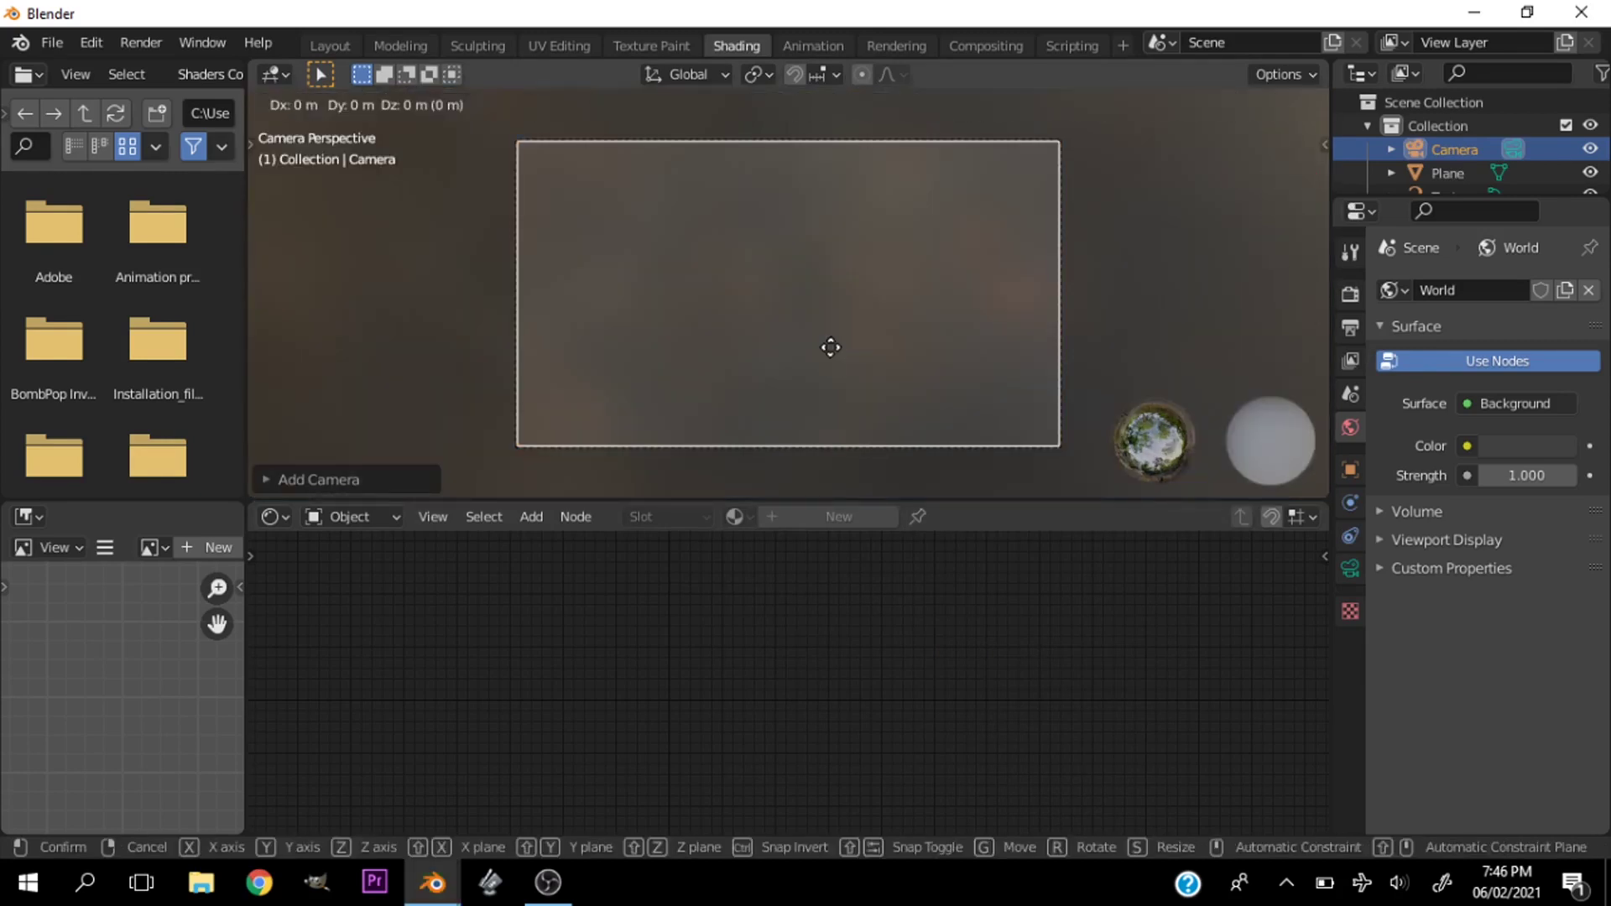
key(z)
key(Escape)
key(g)
key(z)
key(z)
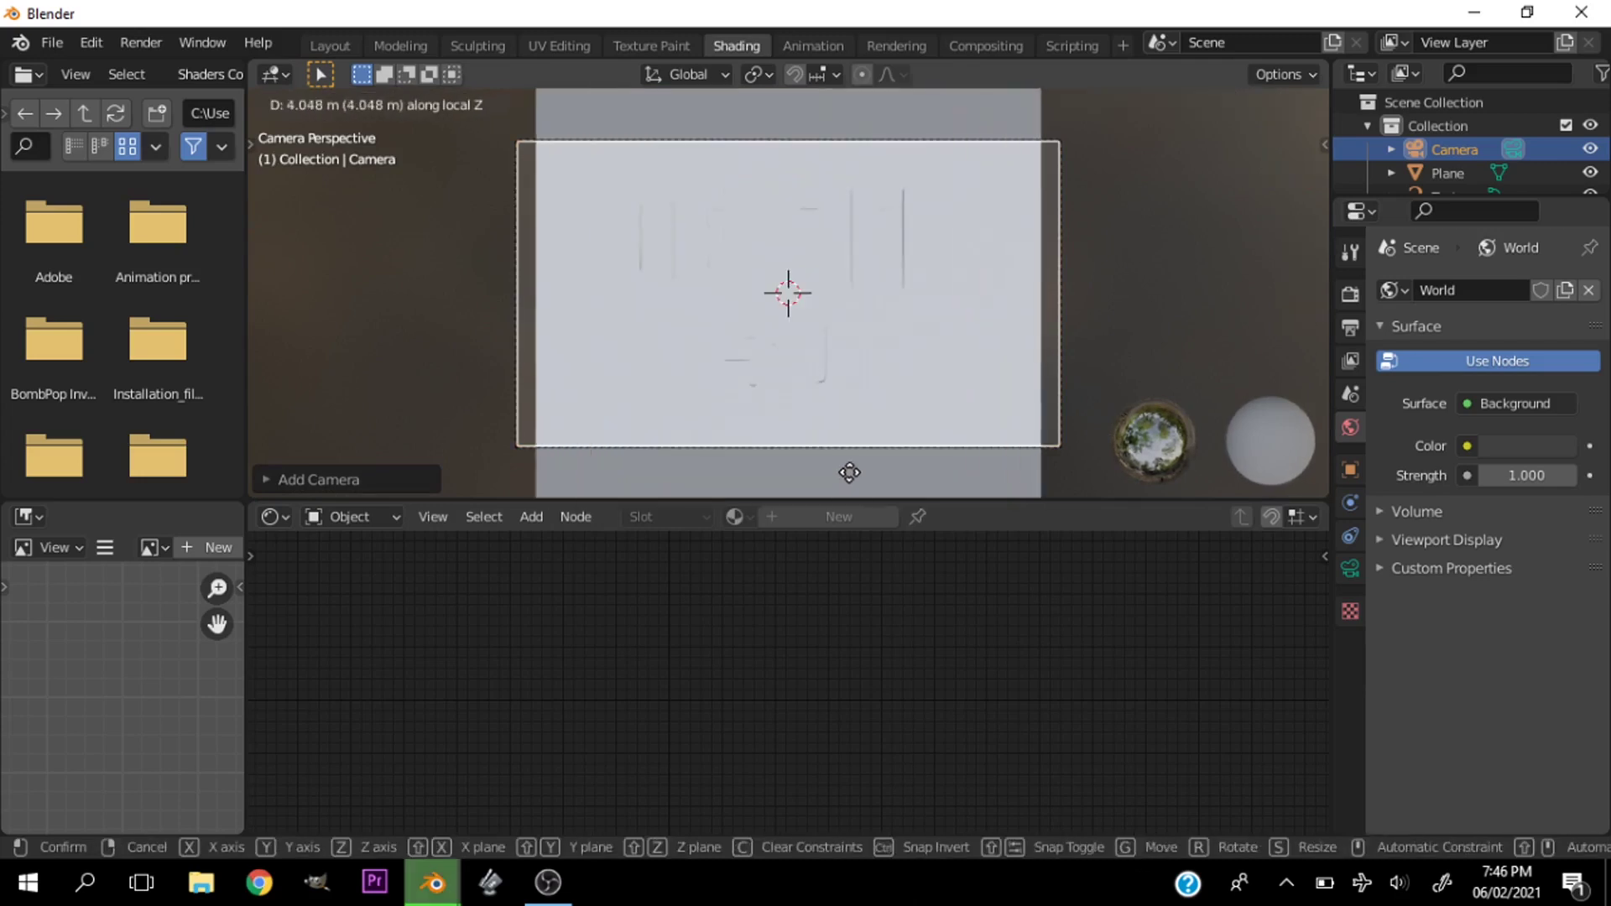
click(848, 467)
scroll(843, 285, up, 3)
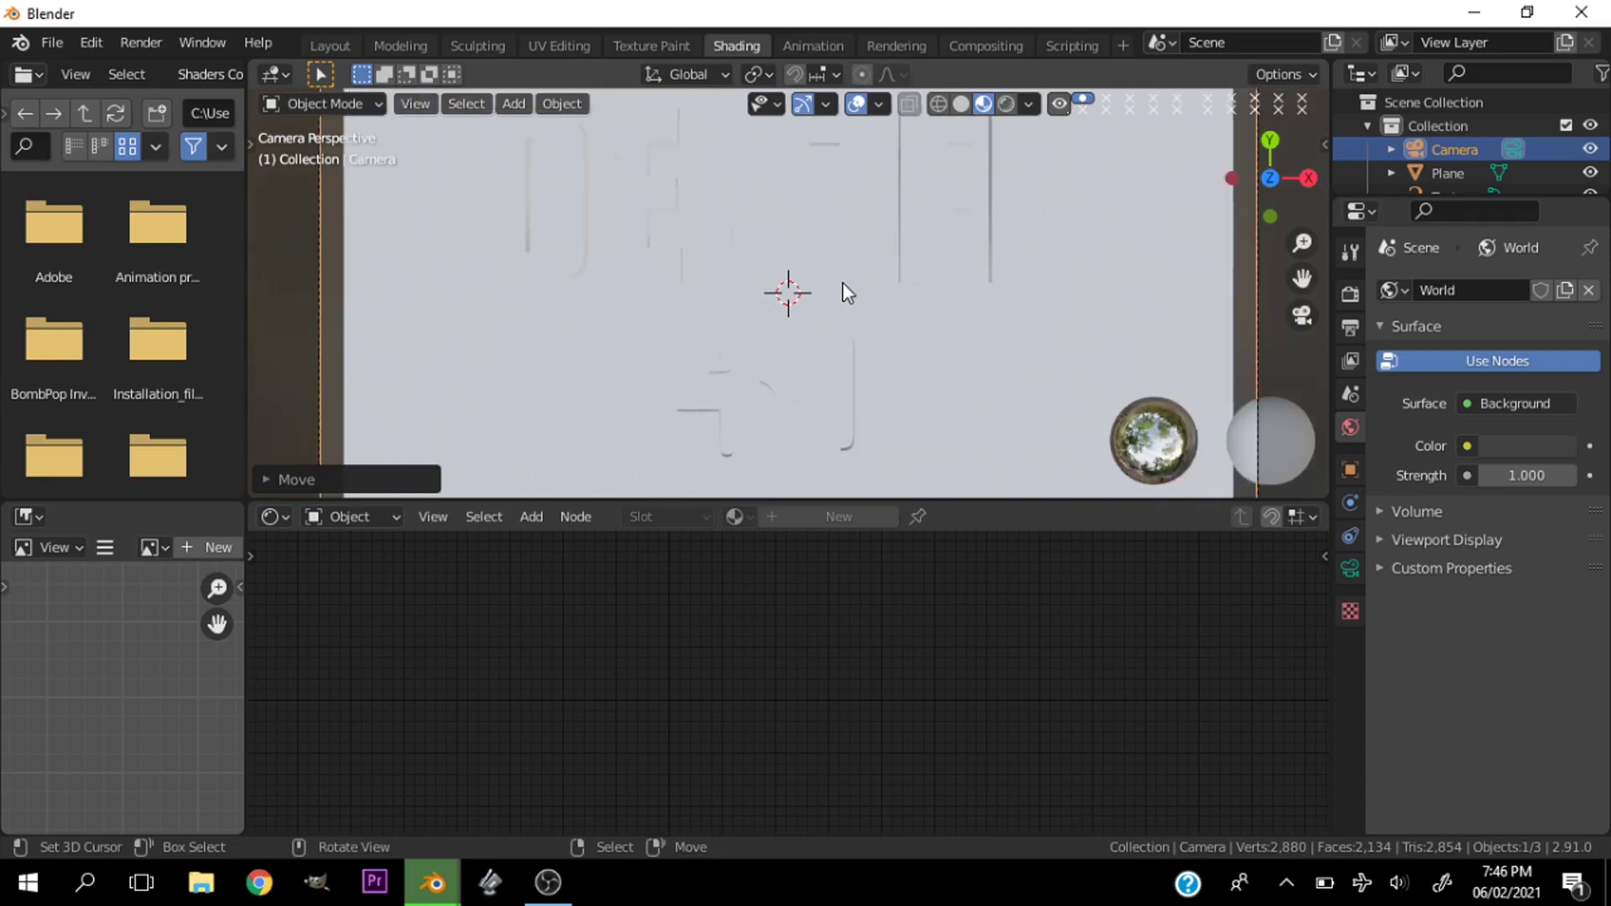
scroll(843, 282, down, 2)
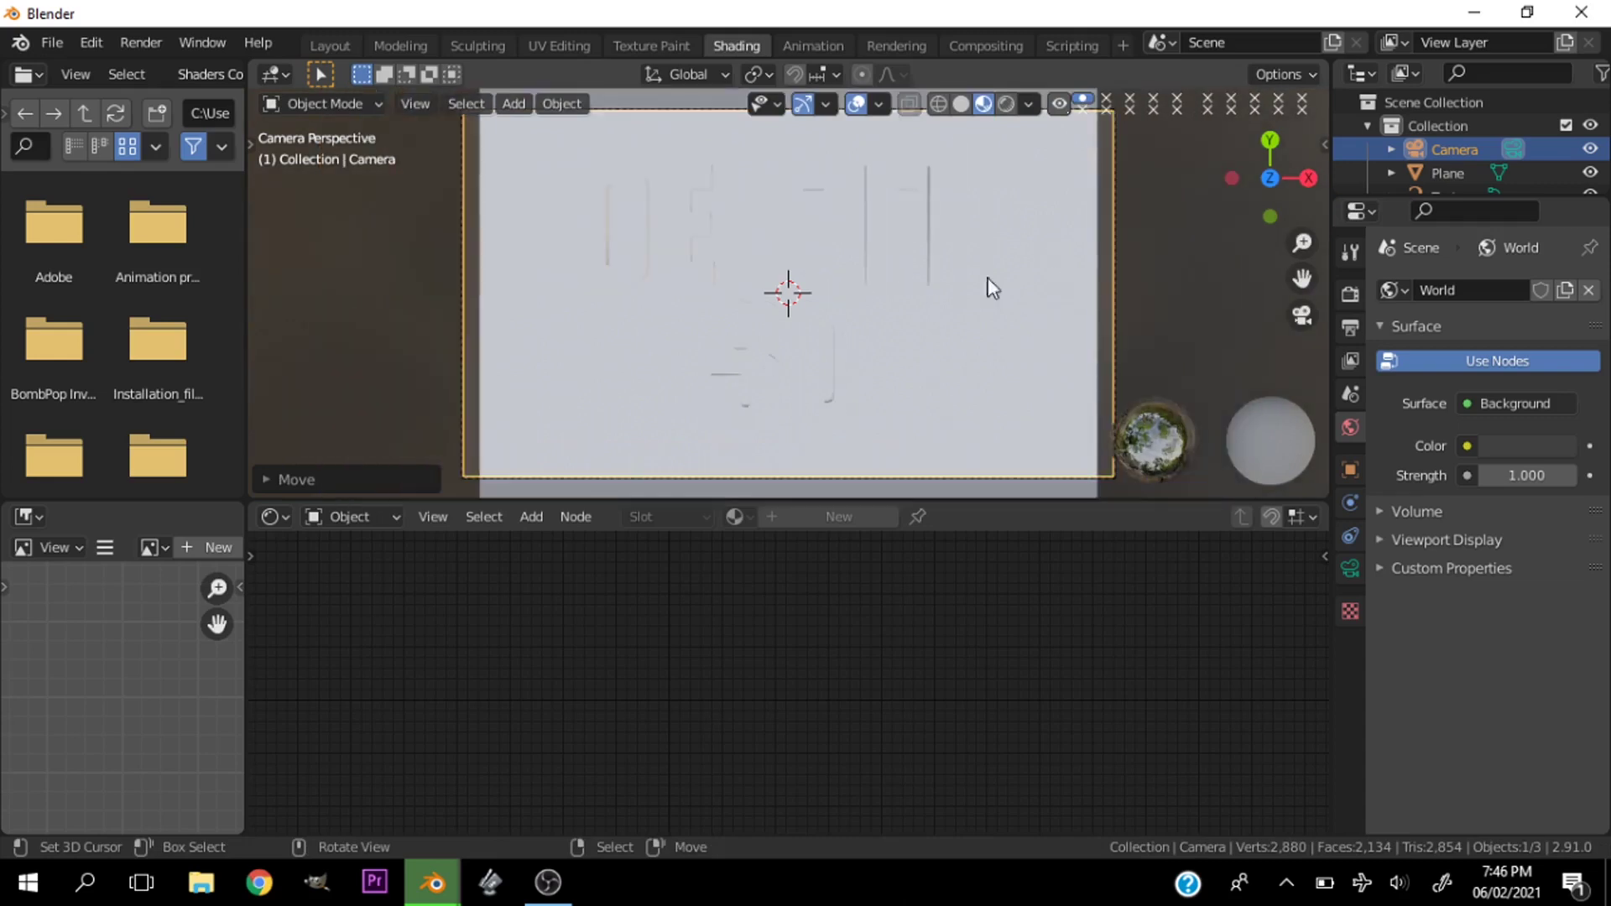
Switch the camera view to Solid shading
key(z)
click(1010, 287)
scroll(927, 355, down, 1)
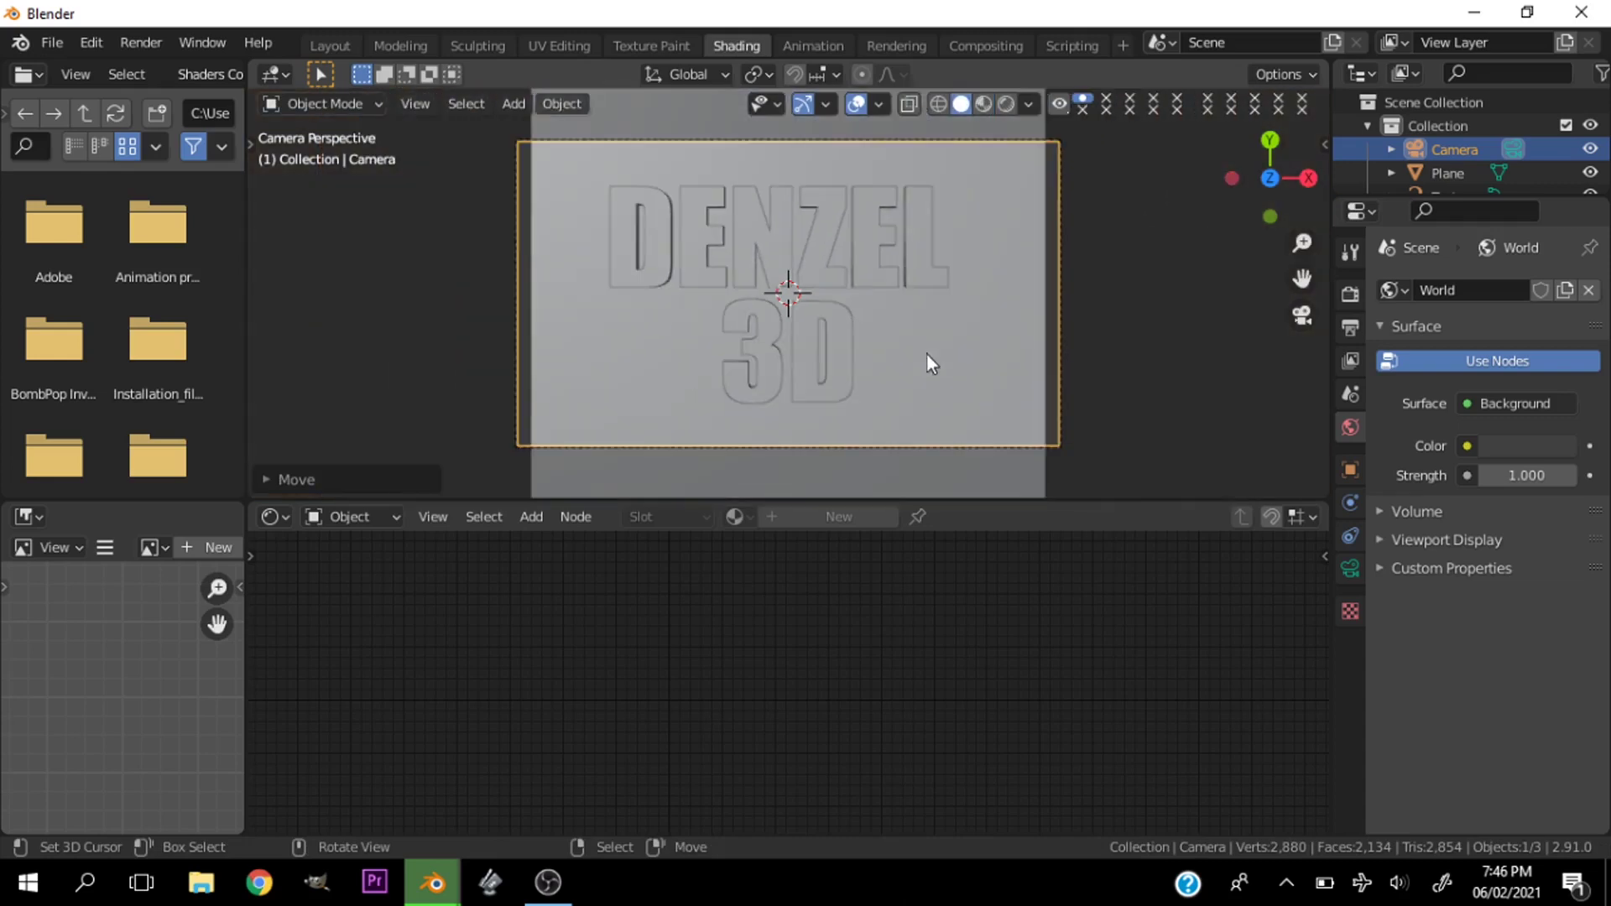
Set the render output's Resolution X to 1080 px for a square frame
click(1343, 571)
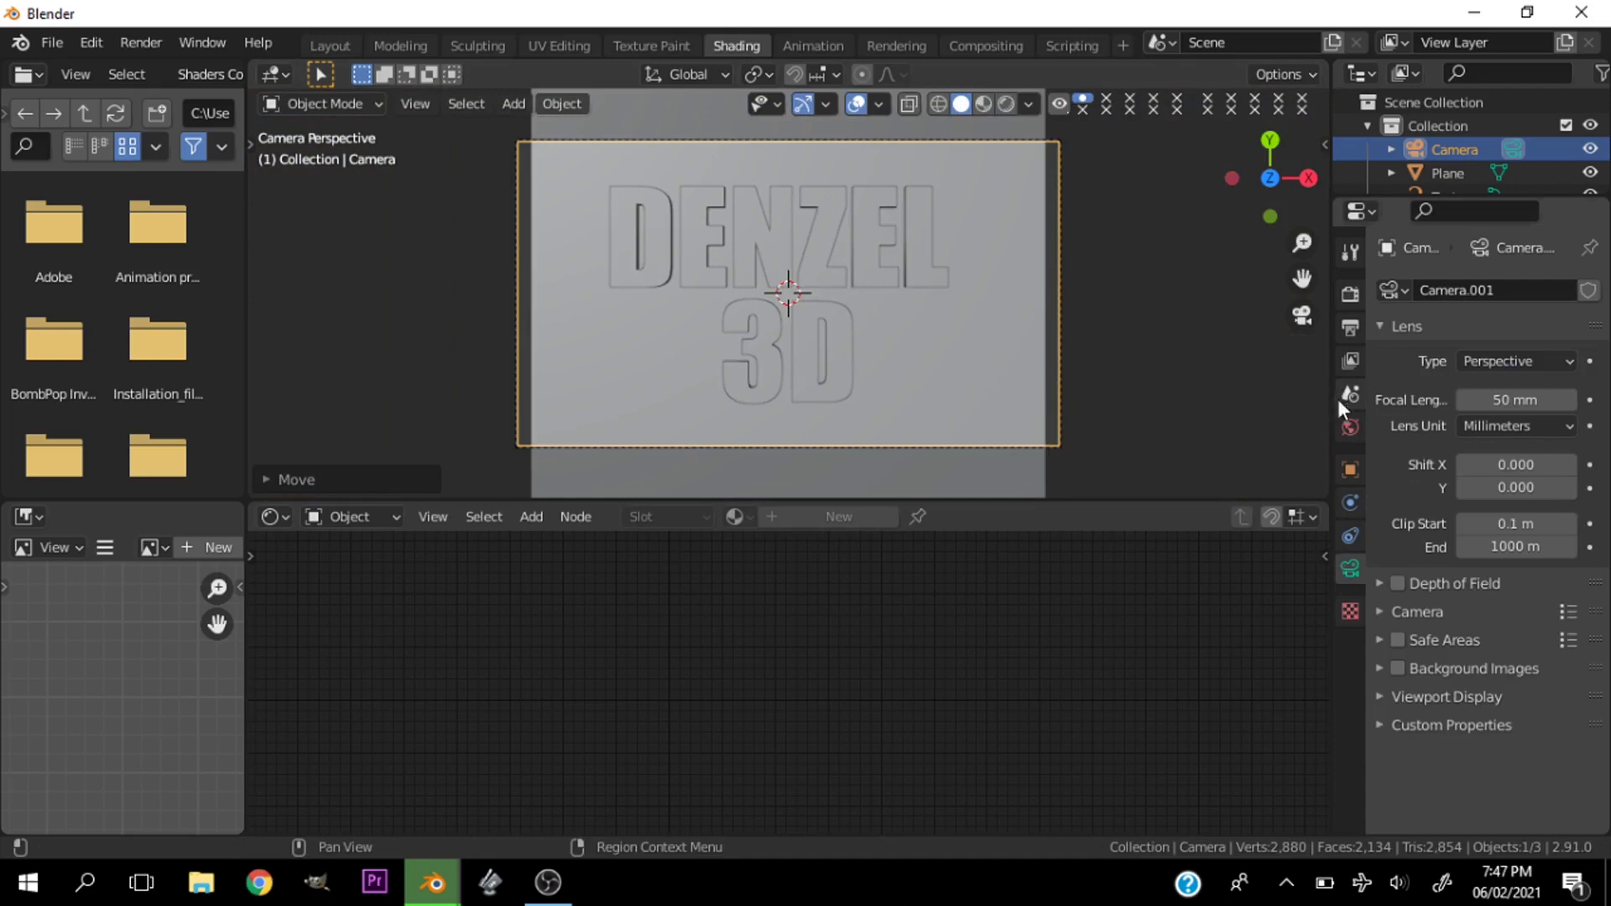
click(1350, 361)
click(1350, 328)
click(1555, 318)
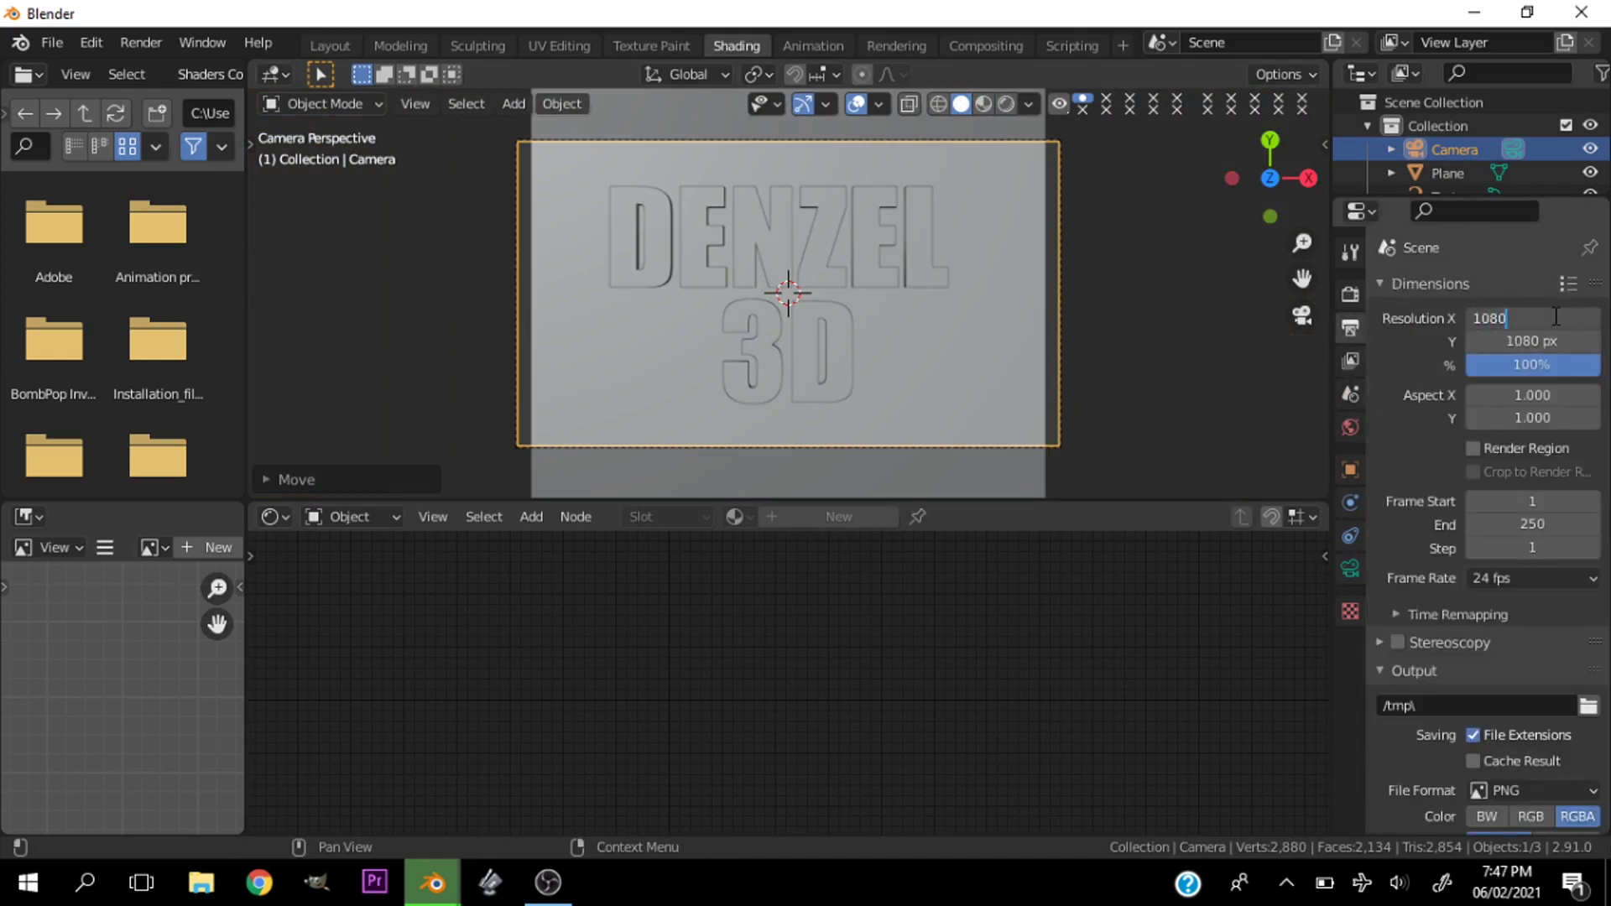
key(Return)
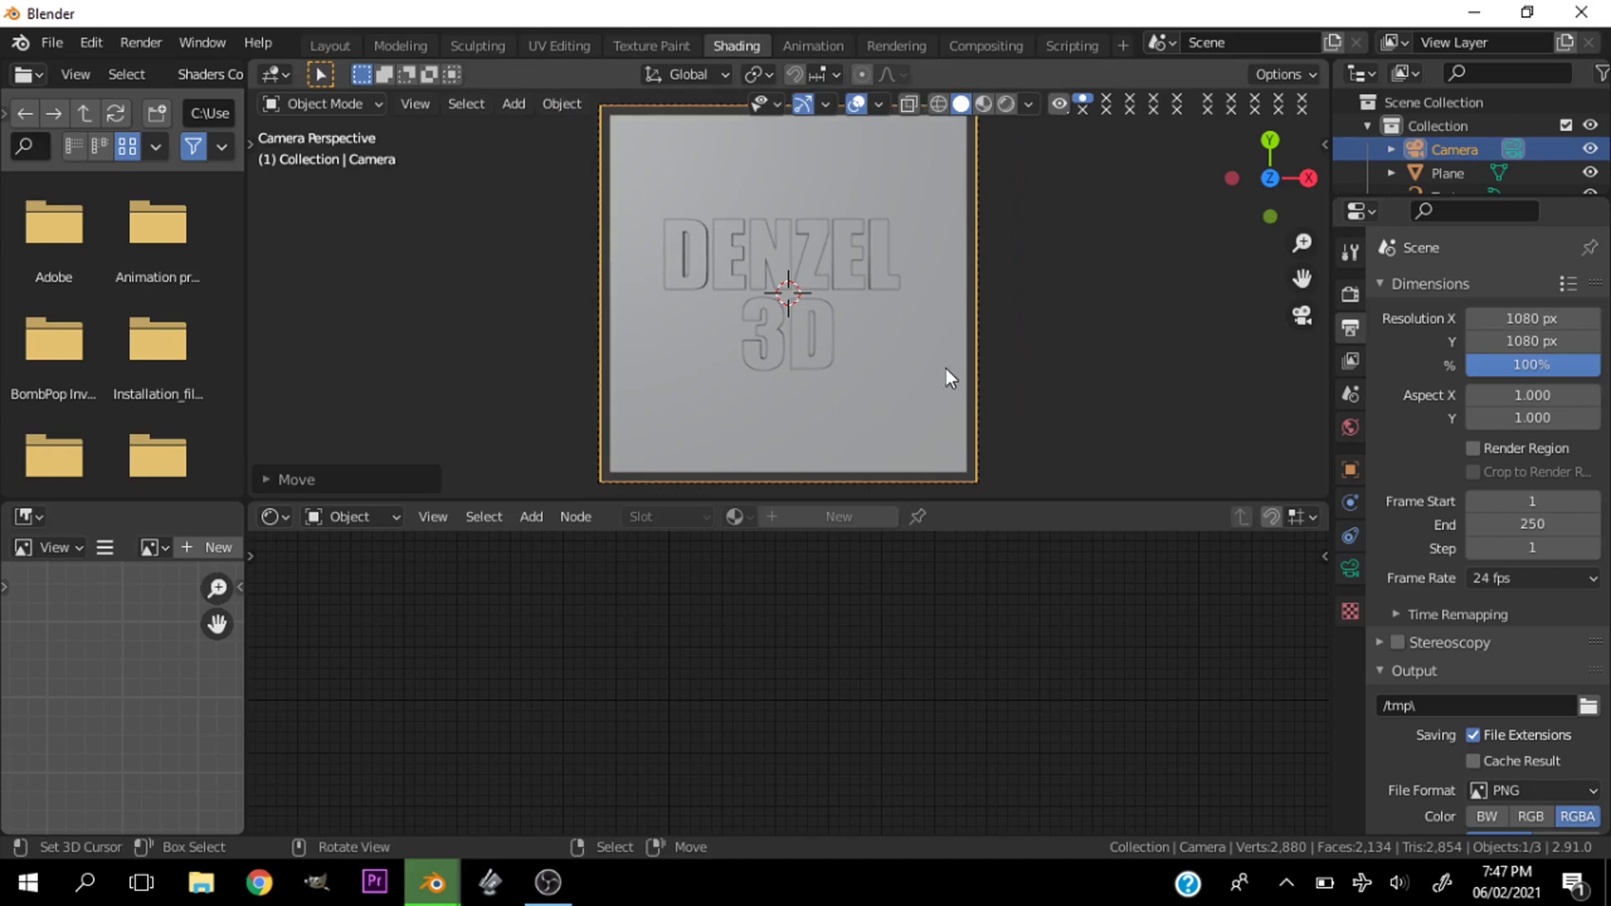
Move the camera closer along its local Z axis until the plane extends past all edges of the square frame
click(967, 383)
click(978, 397)
key(Home)
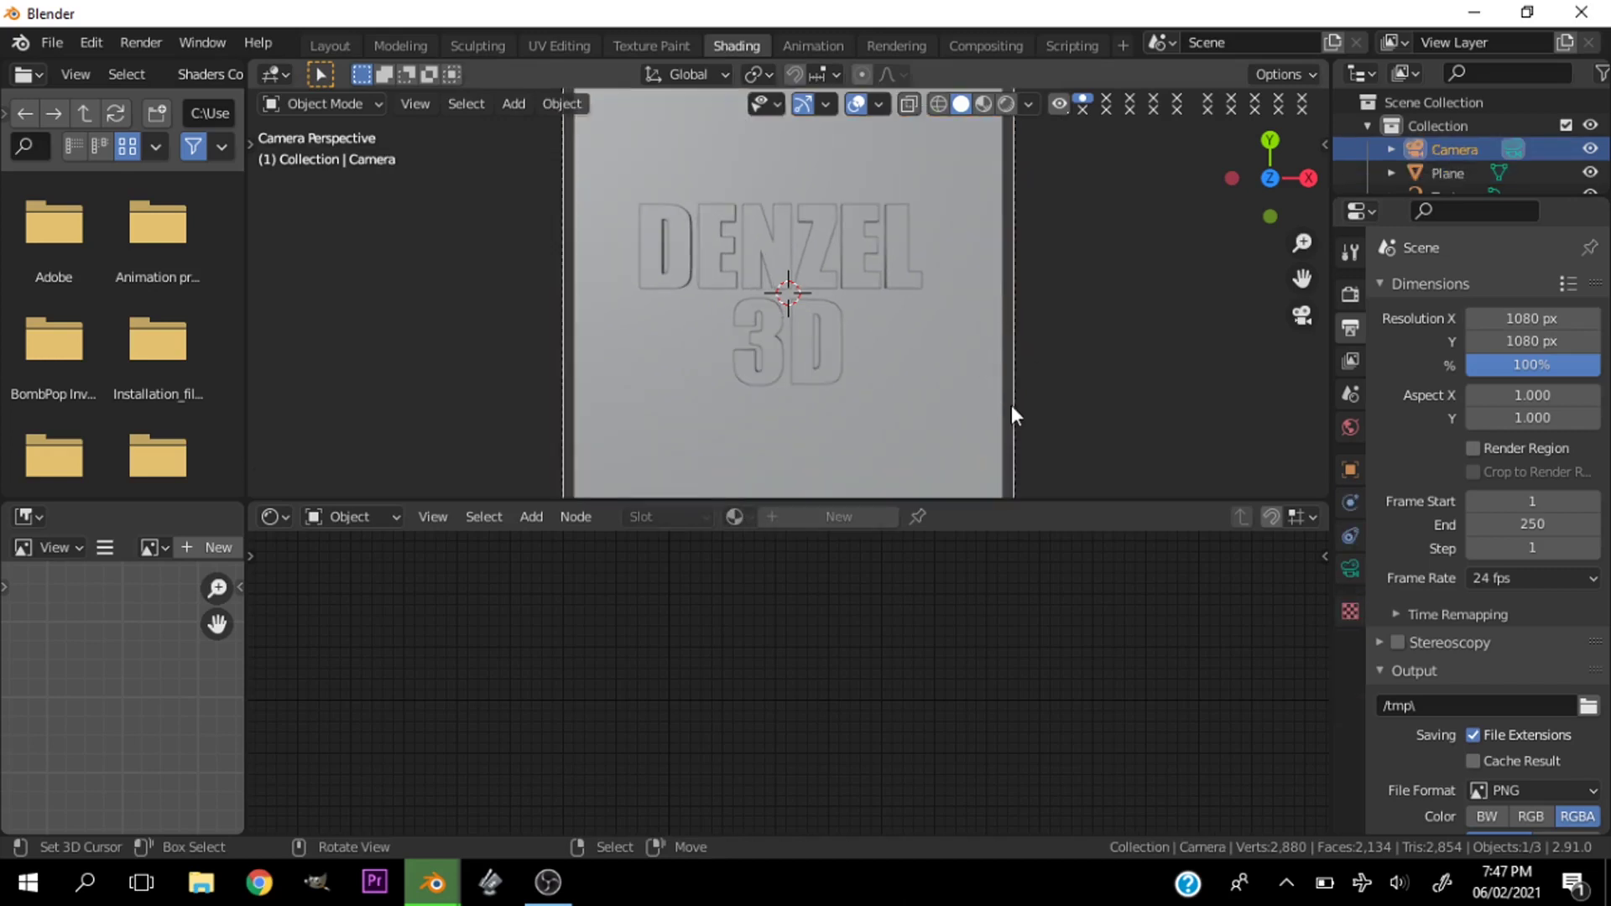
key(g)
key(z)
key(z)
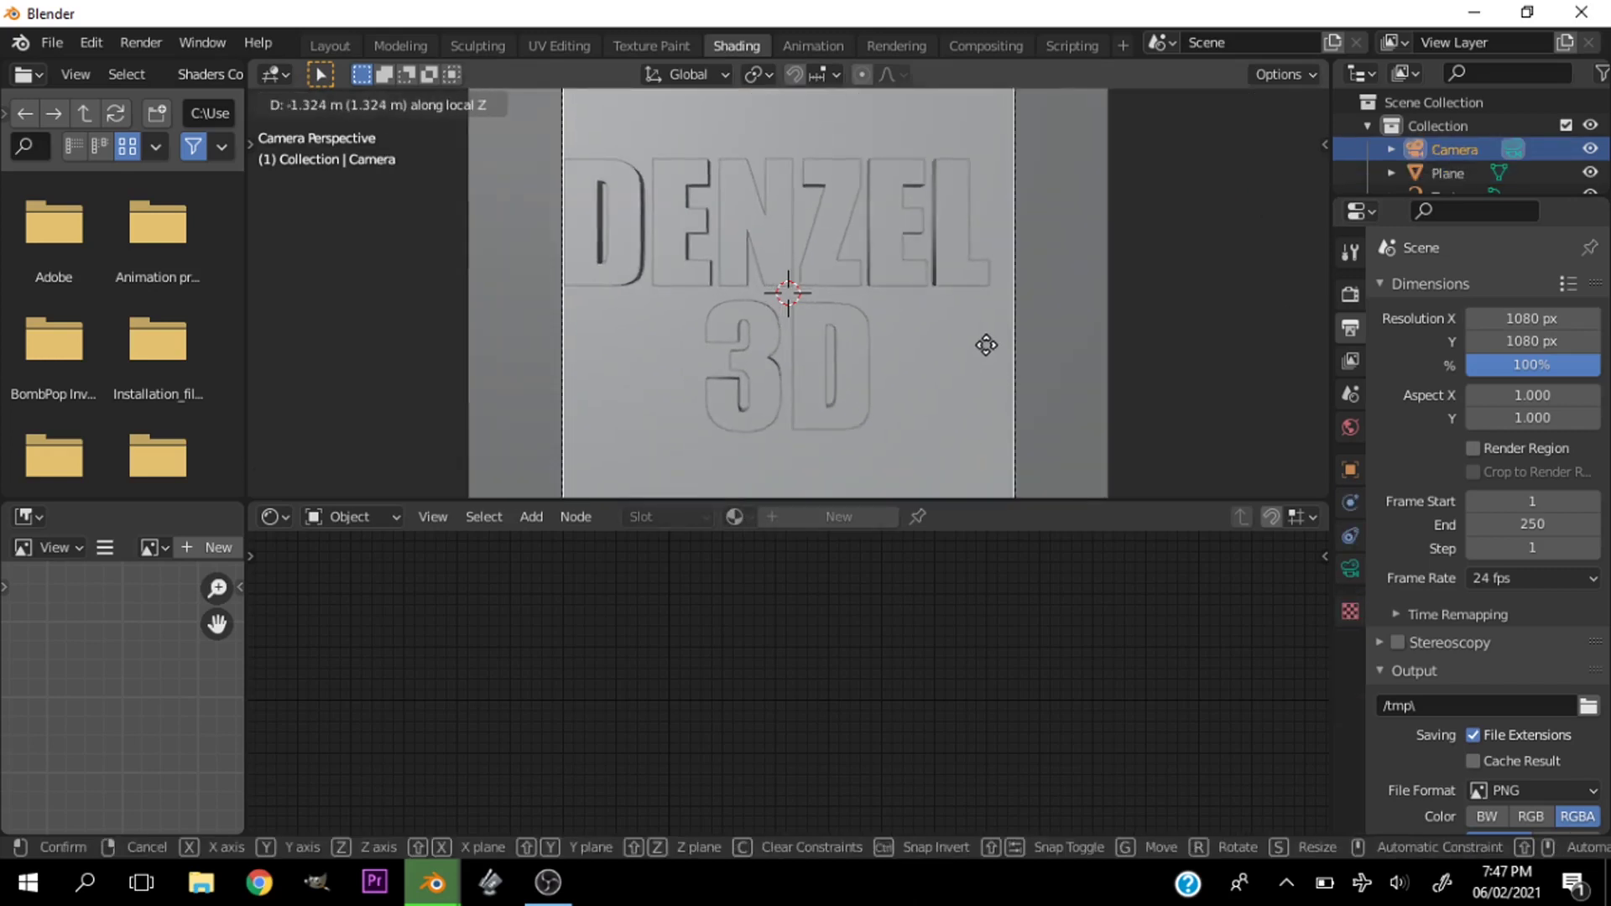
click(1008, 370)
scroll(999, 367, down, 3)
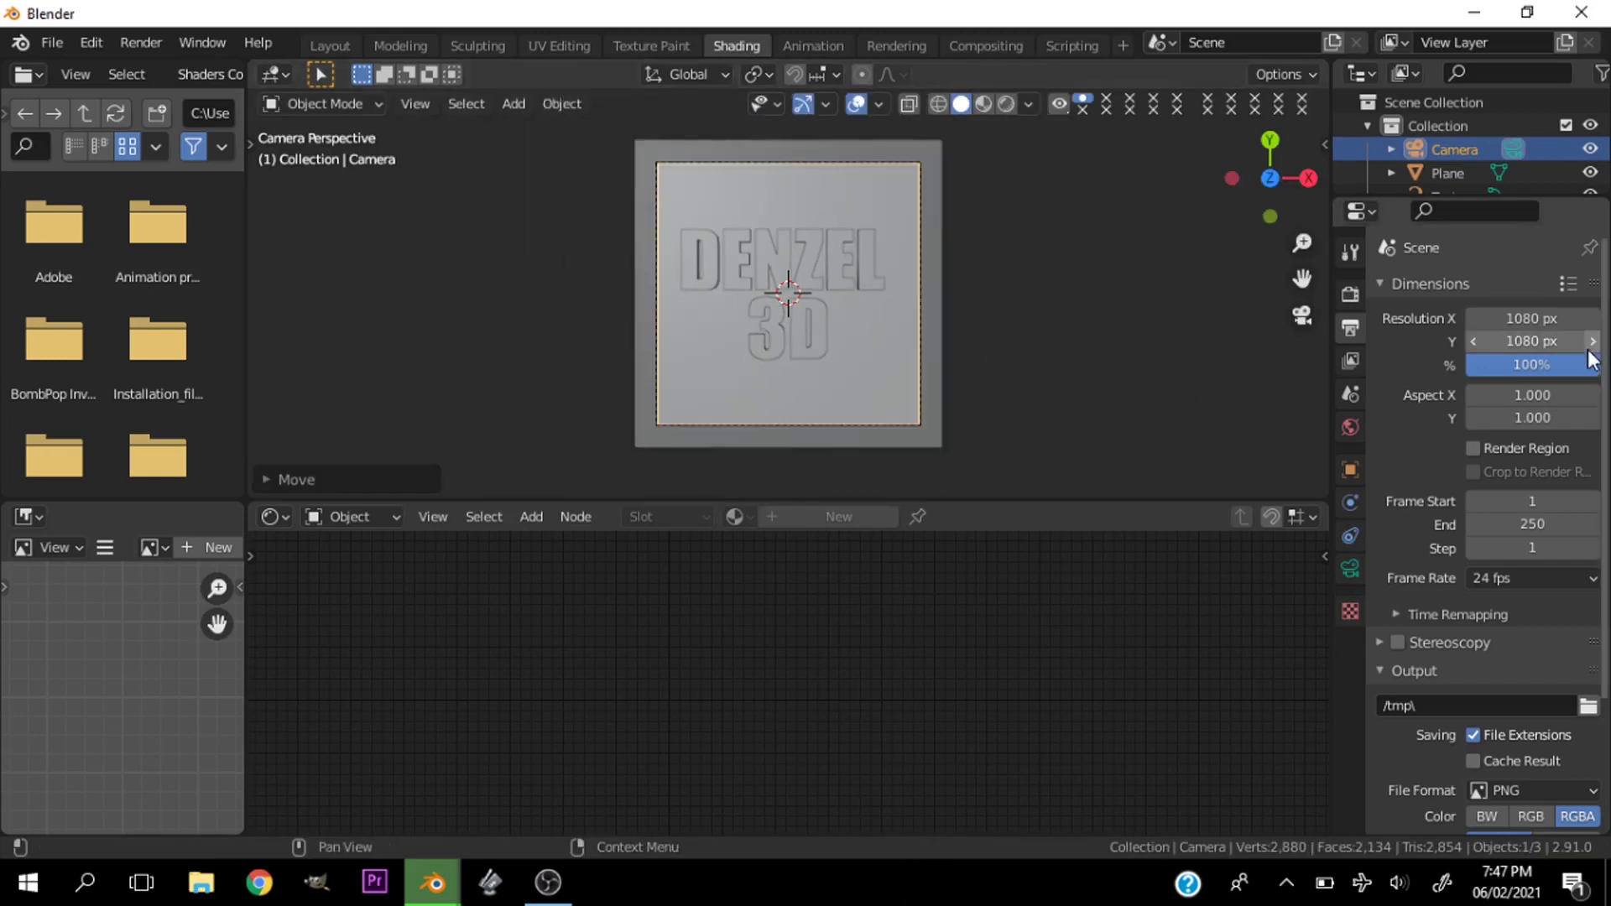
Set the text's line spacing to 0.700 to separate the two lines slightly
scroll(954, 316, up, 2)
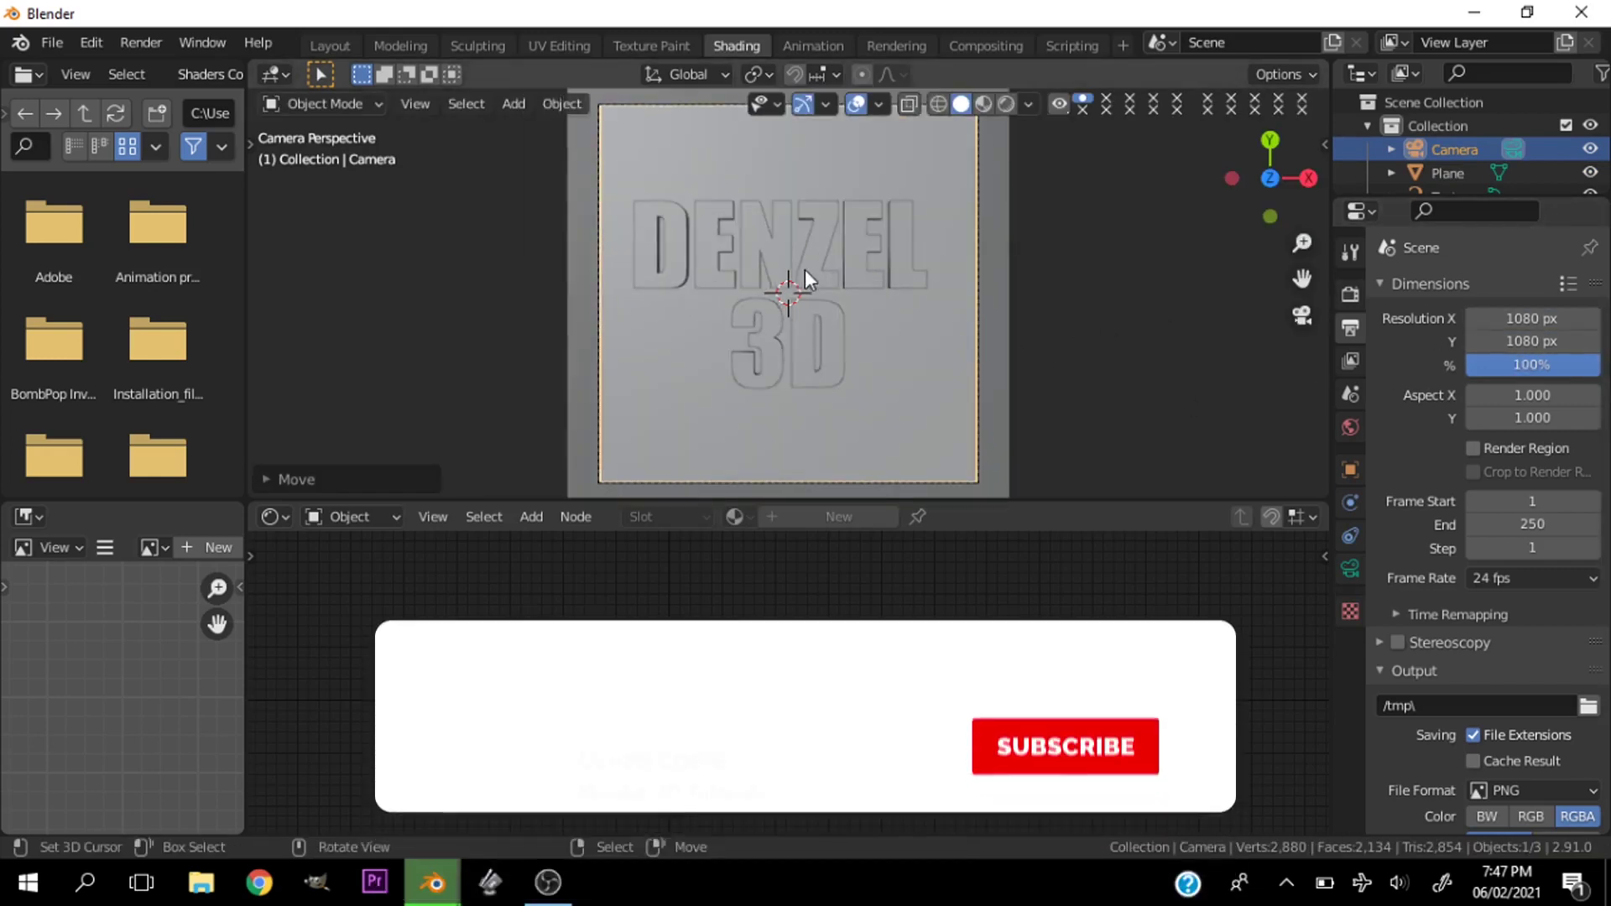
click(804, 270)
click(1350, 602)
click(1437, 722)
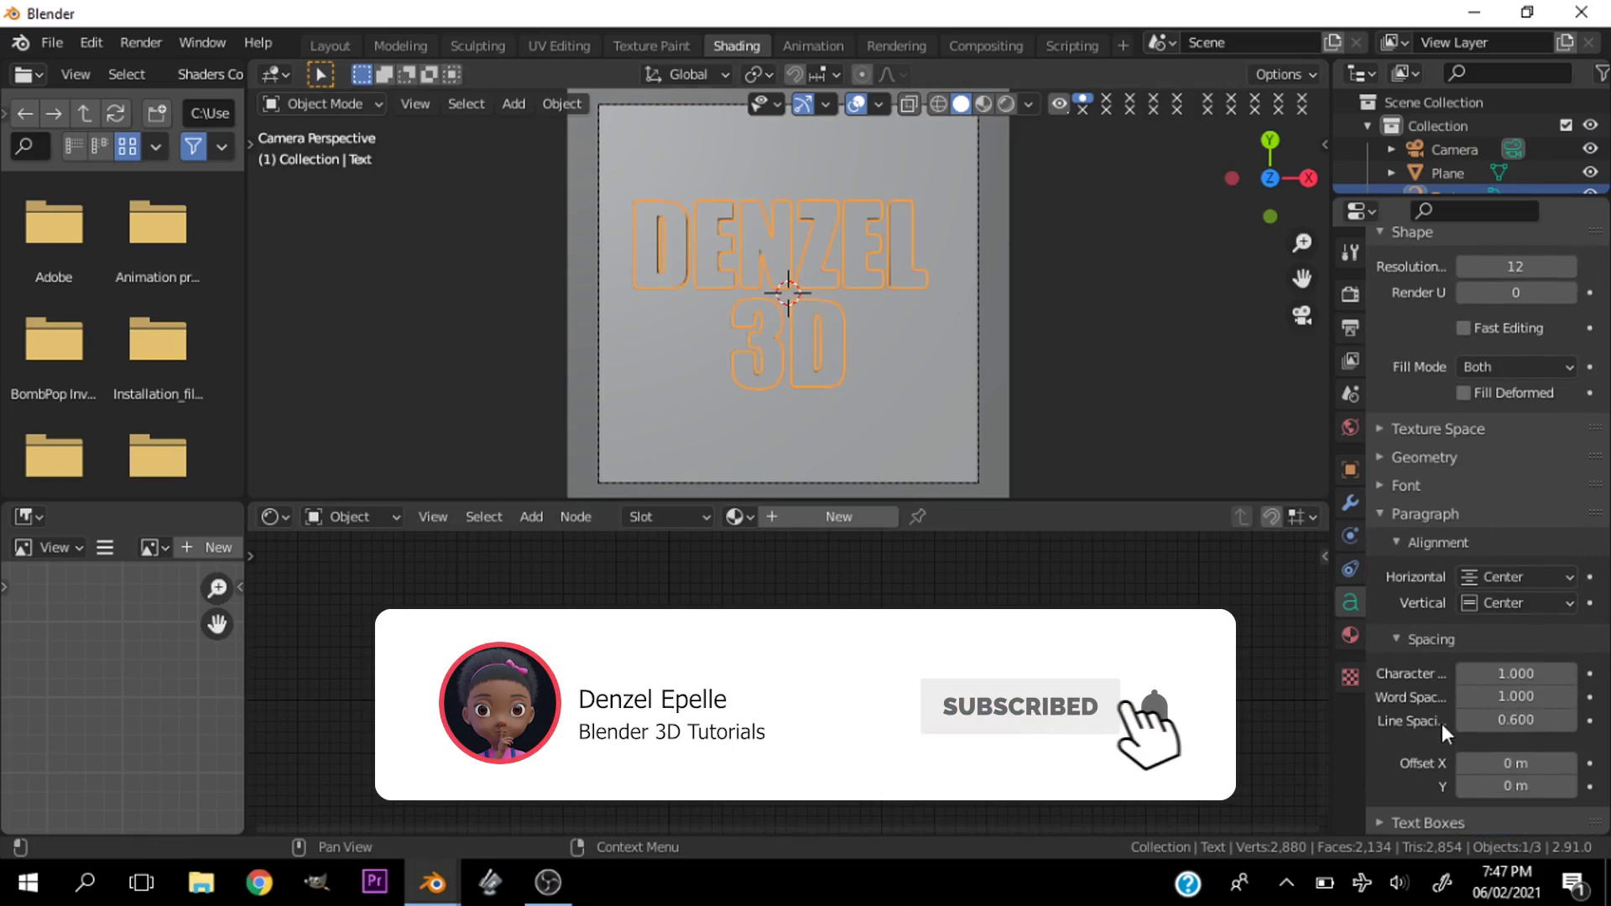
scroll(1441, 723, down, 4)
mouse_move(1502, 688)
mouse_down()
mouse_move(1469, 690)
mouse_move(1494, 690)
mouse_up()
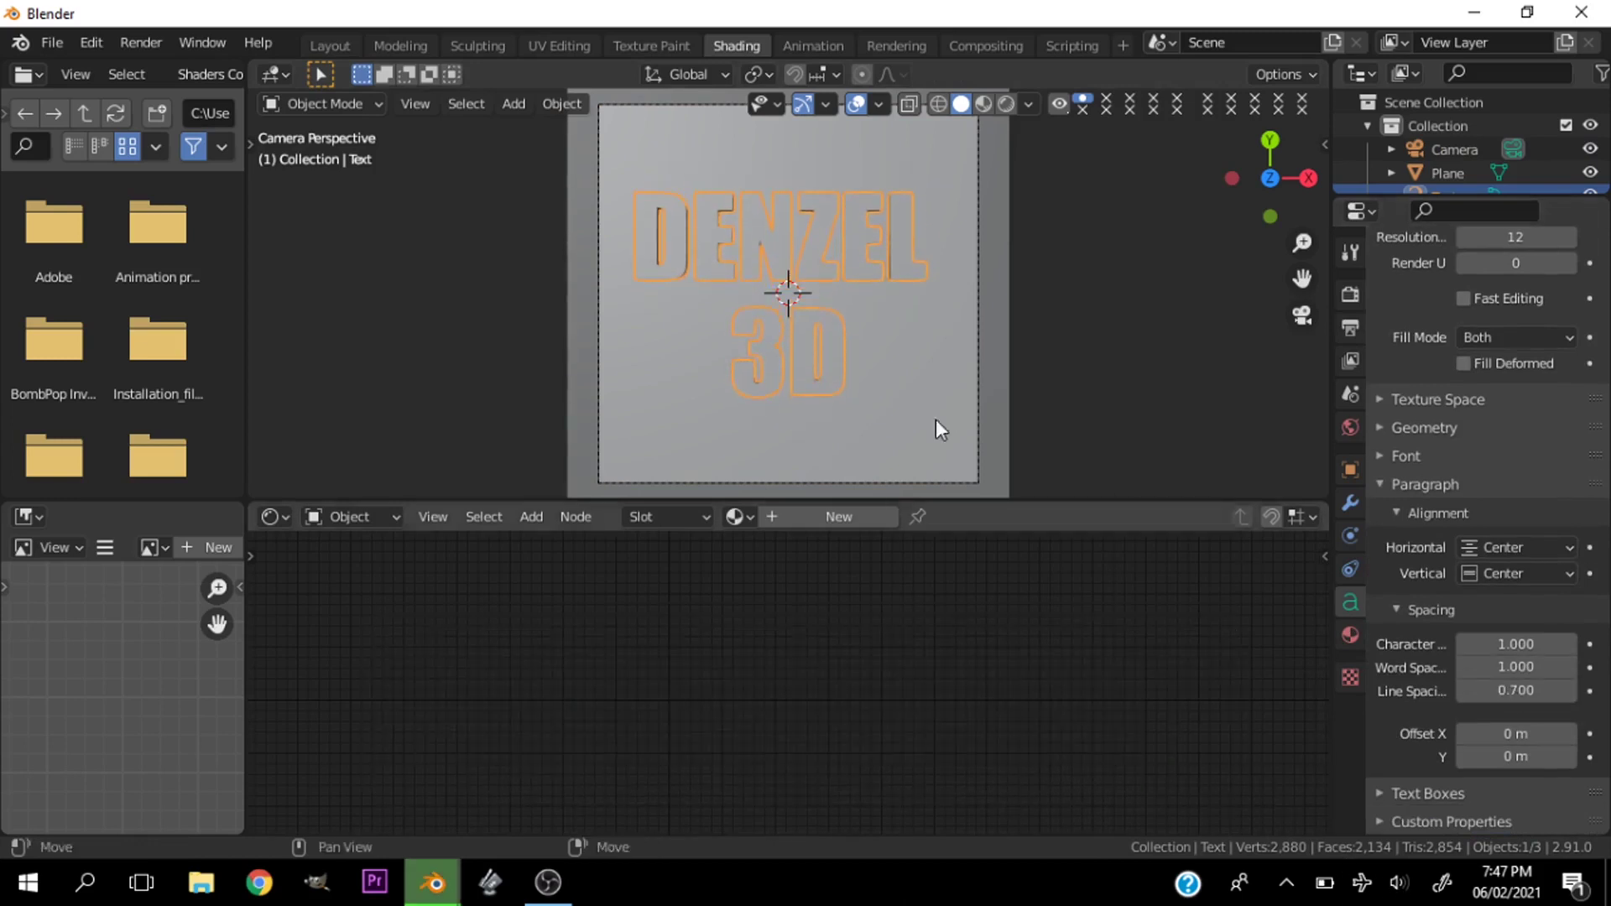
Give the plane a new material with a black base color and switch the viewport to Material Preview
scroll(812, 344, up, 2)
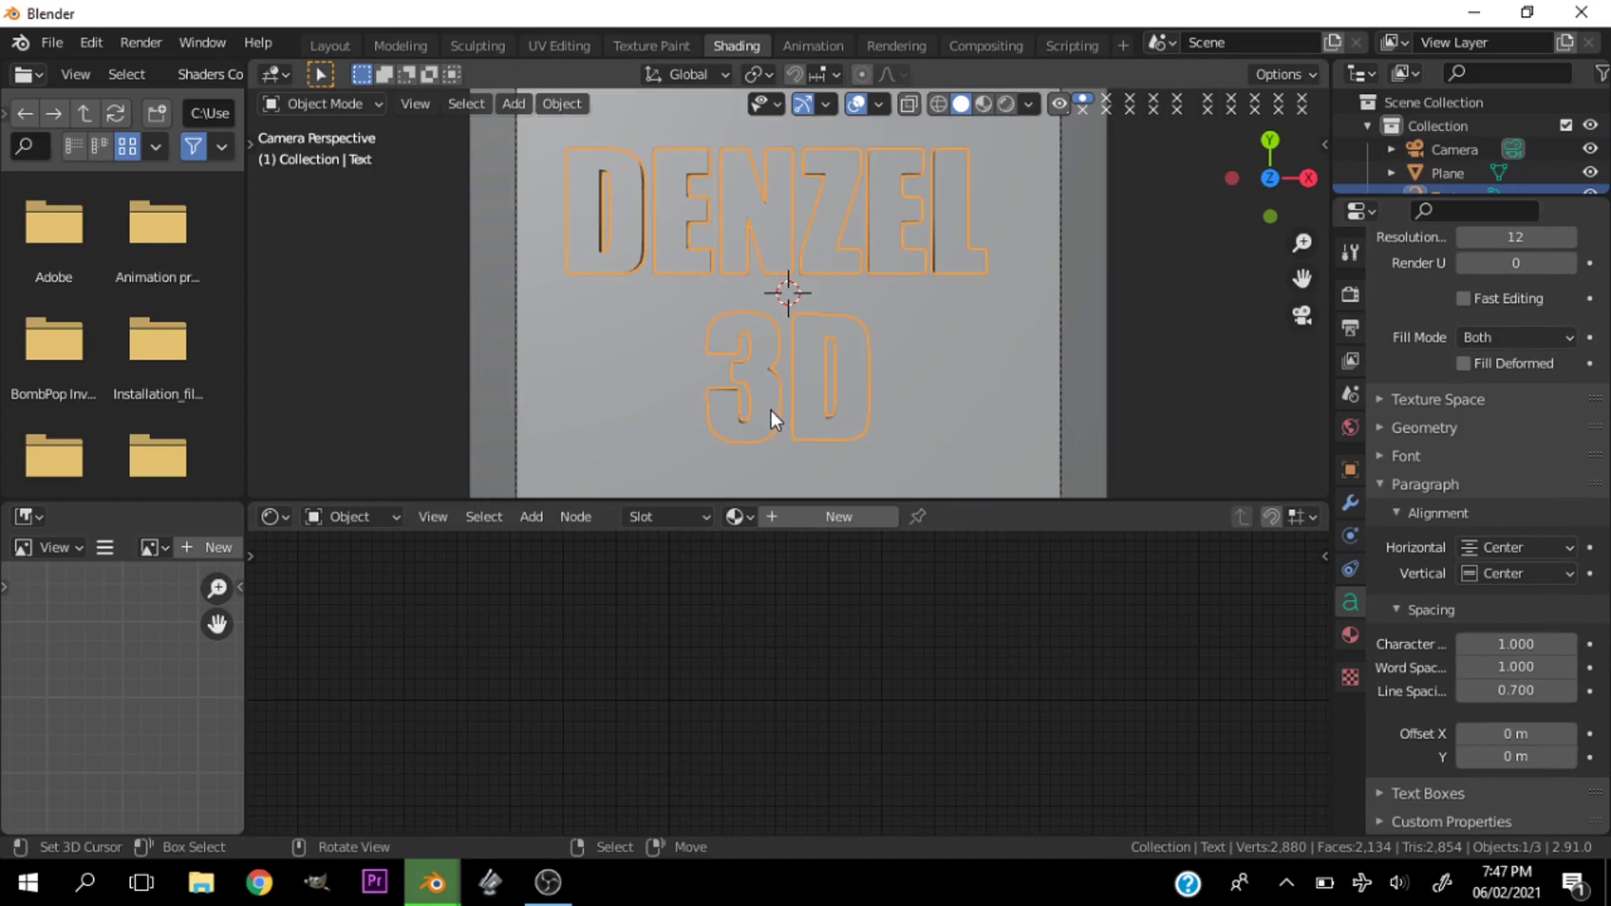
click(937, 424)
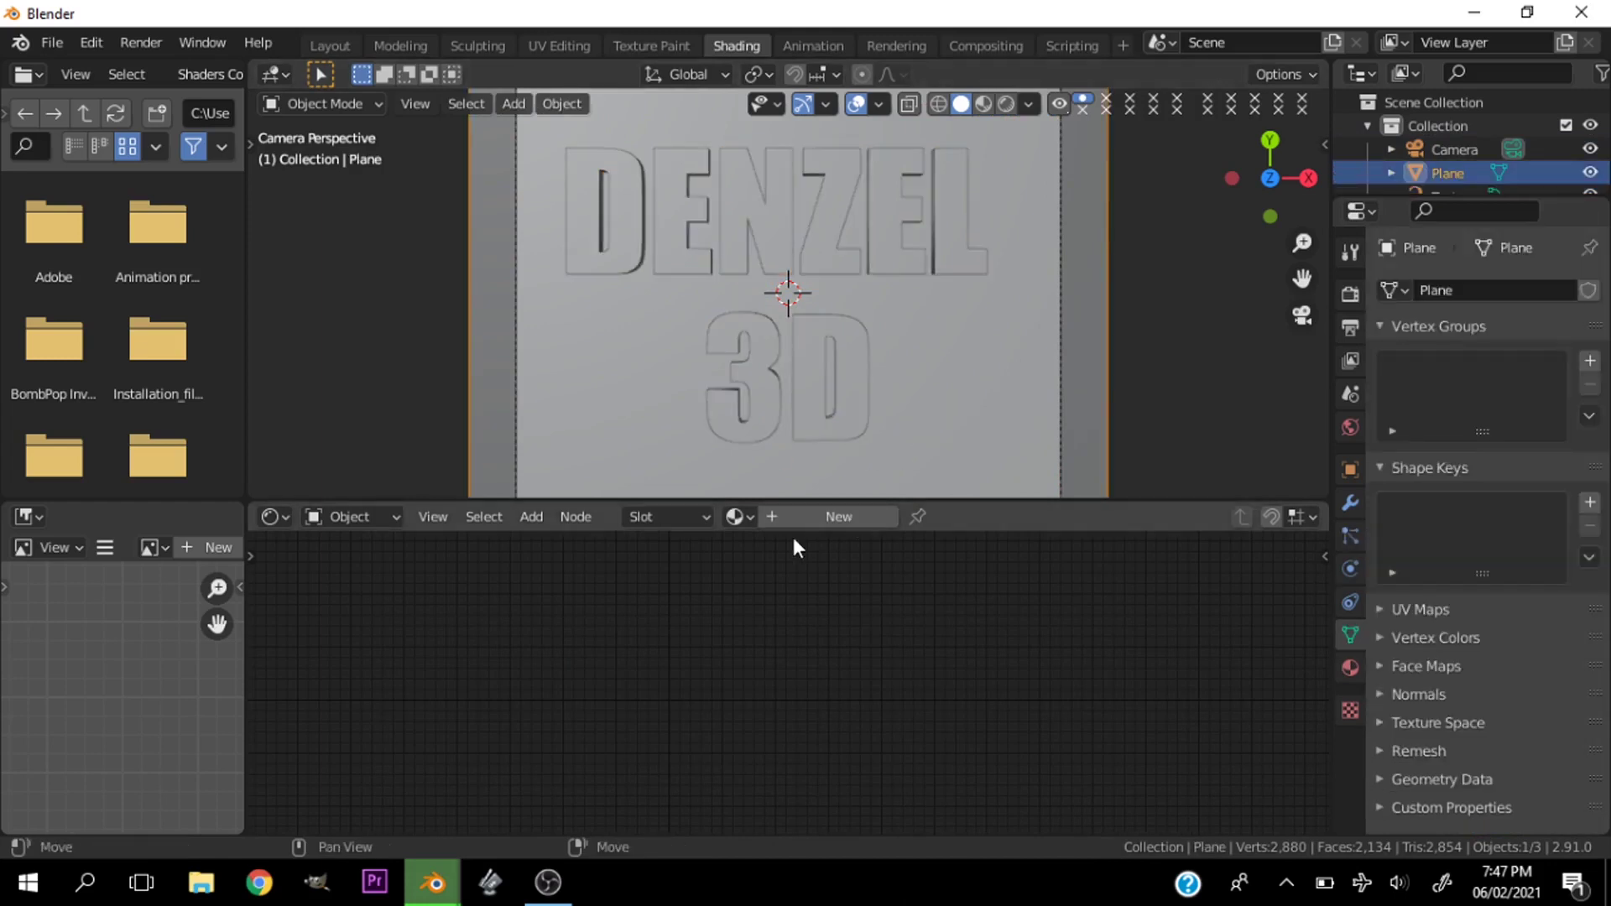
click(810, 516)
scroll(768, 573, up, 1)
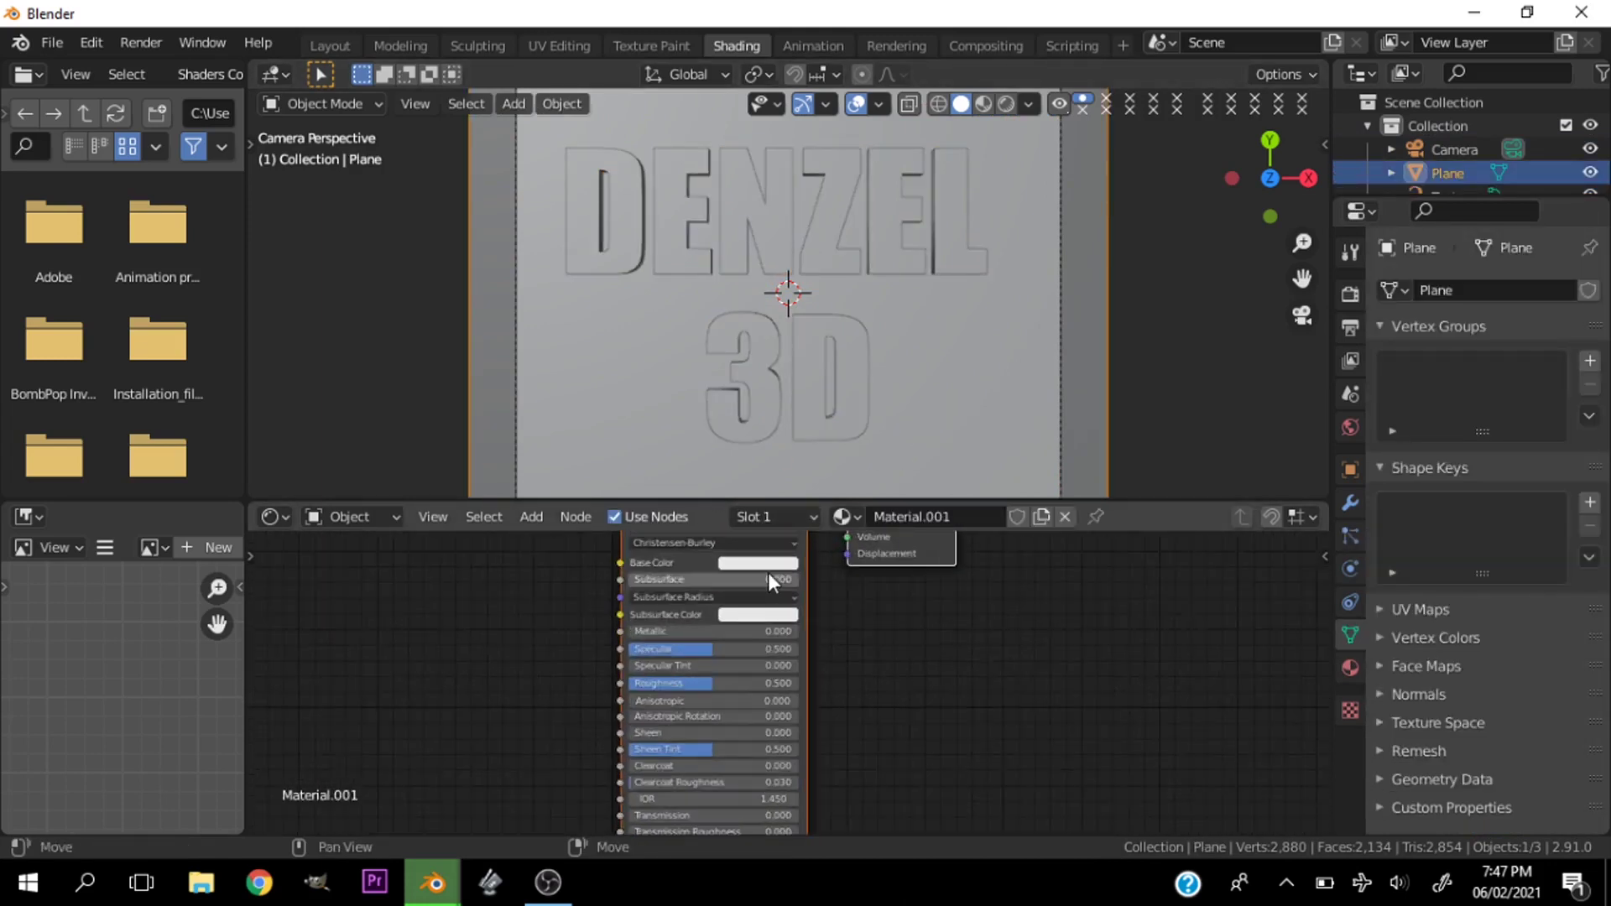
click(762, 565)
drag(781, 523, 730, 524)
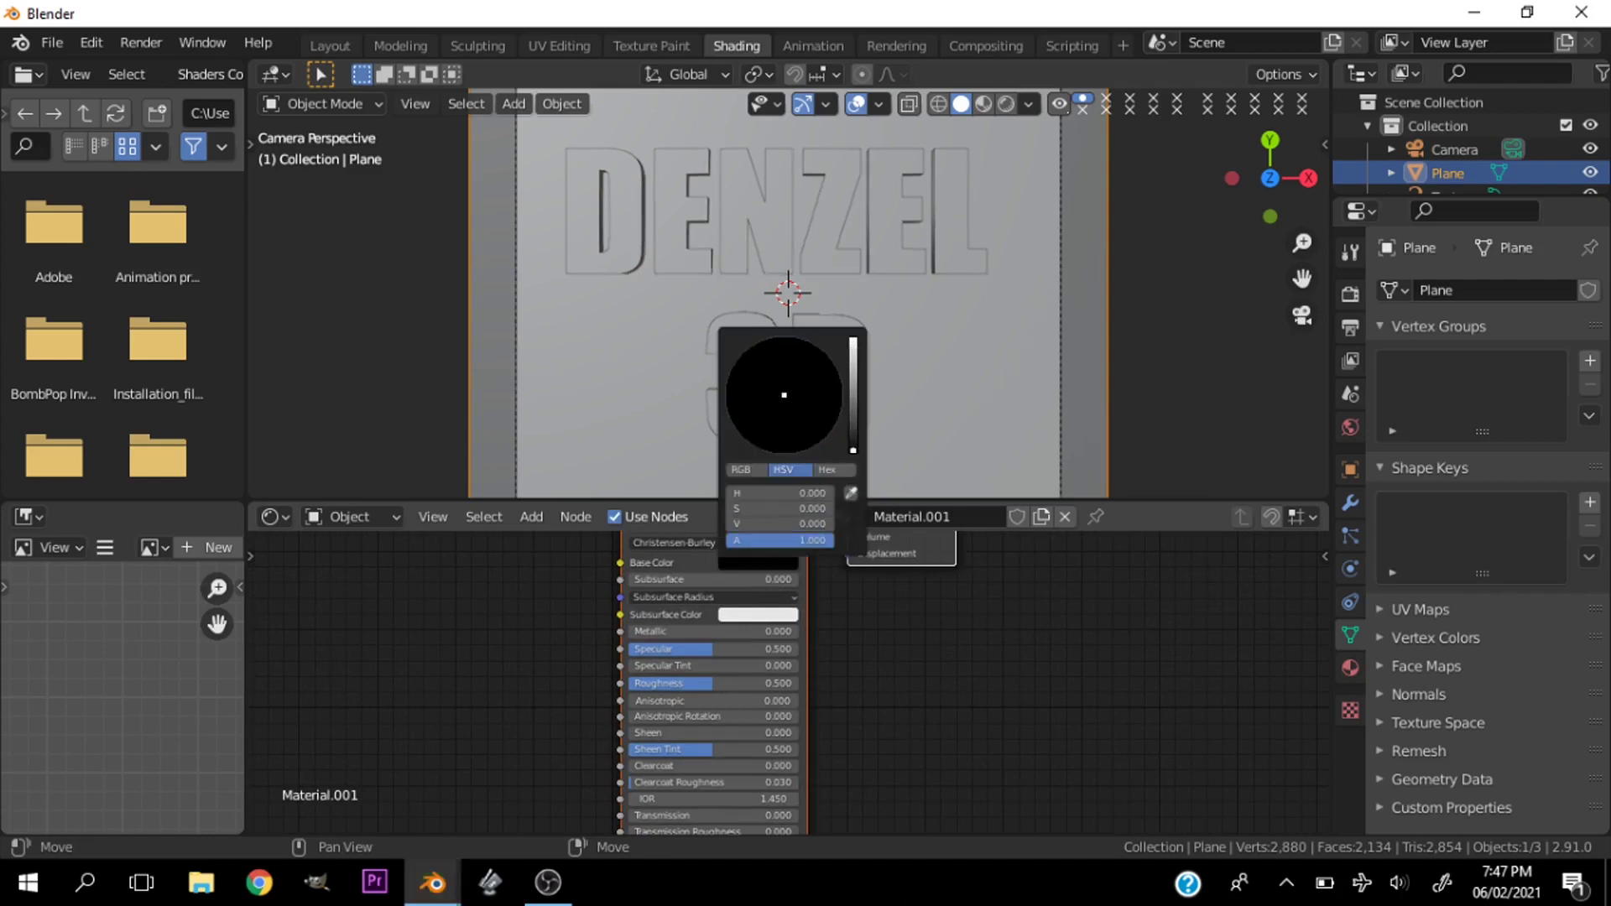
key(z)
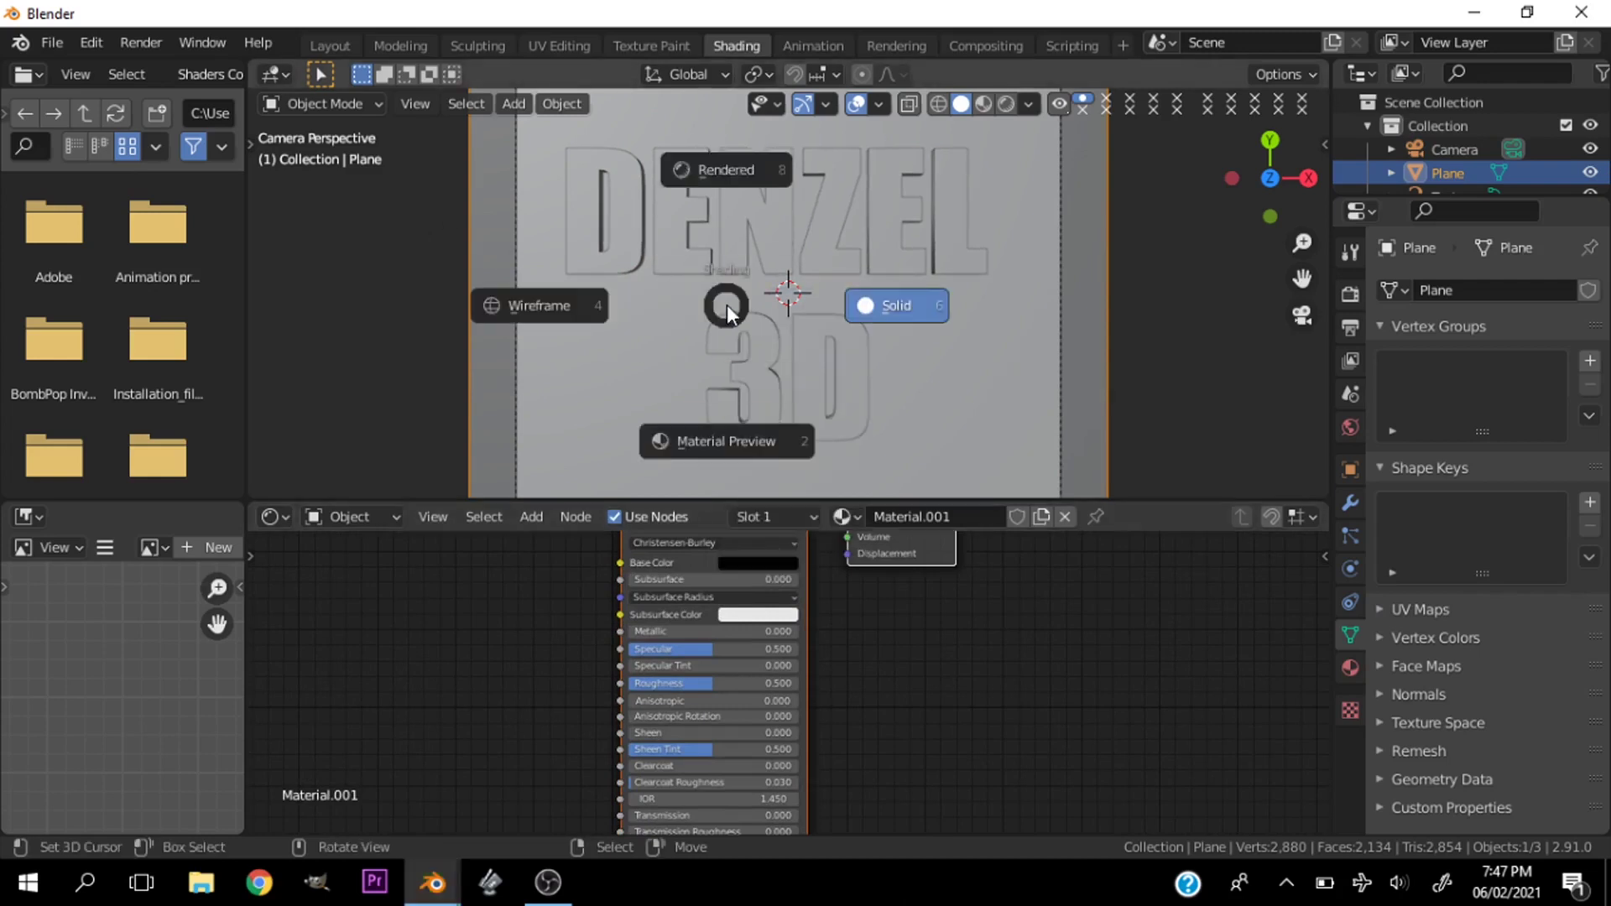
click(713, 455)
Create a new material for the text and add Texture Coordinate, Mapping and Image Texture nodes to its Principled BSDF
click(843, 363)
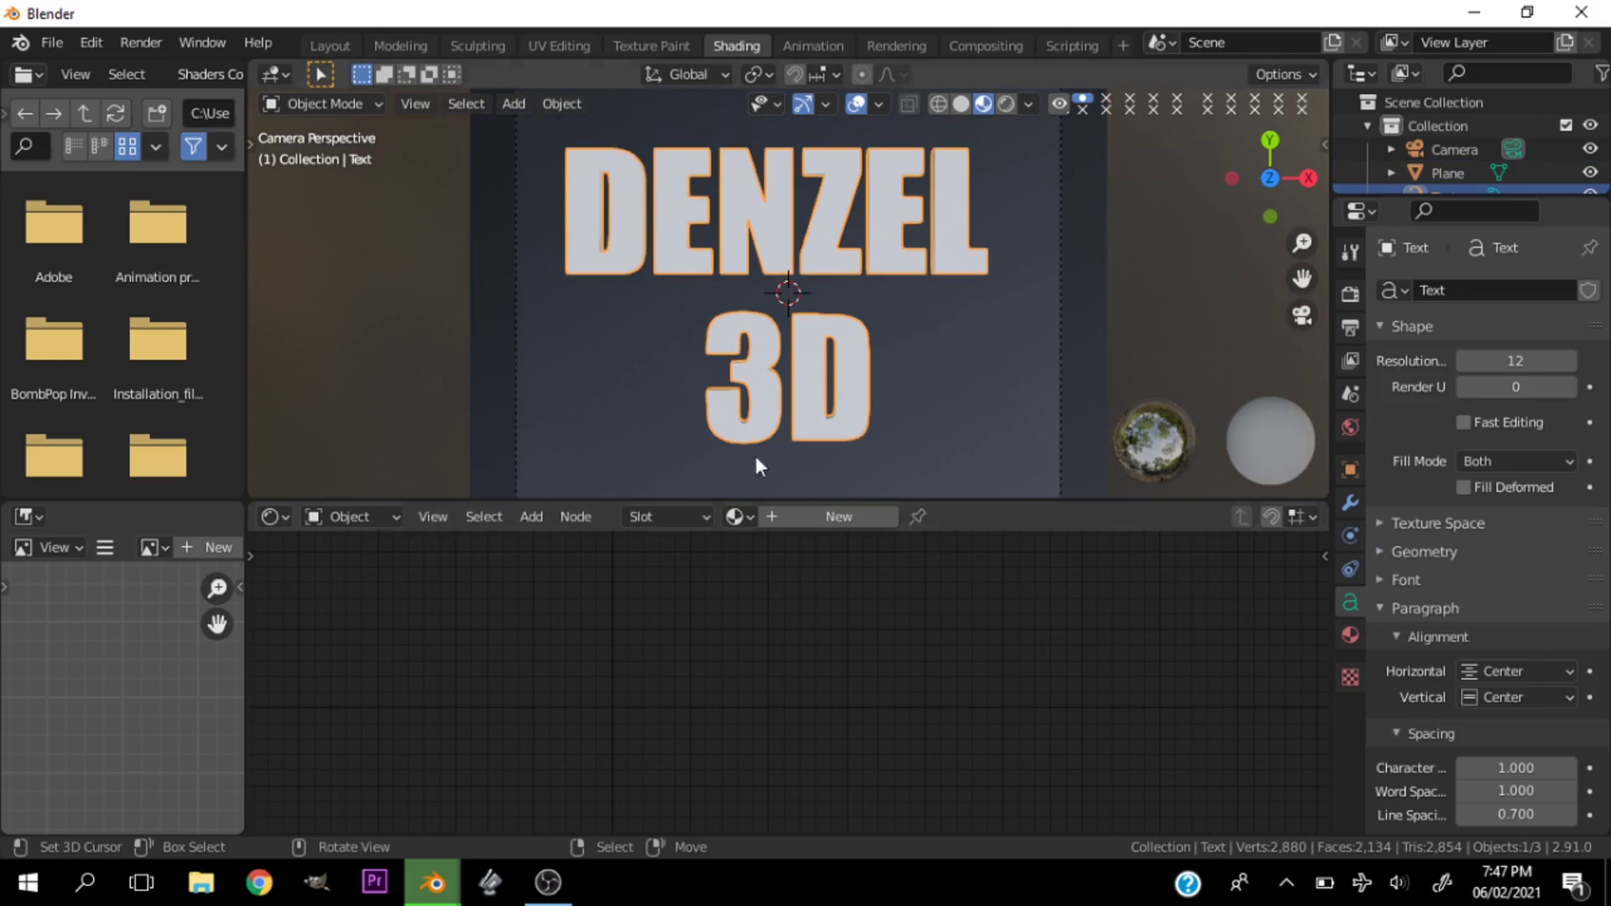
scroll(847, 350, up, 1)
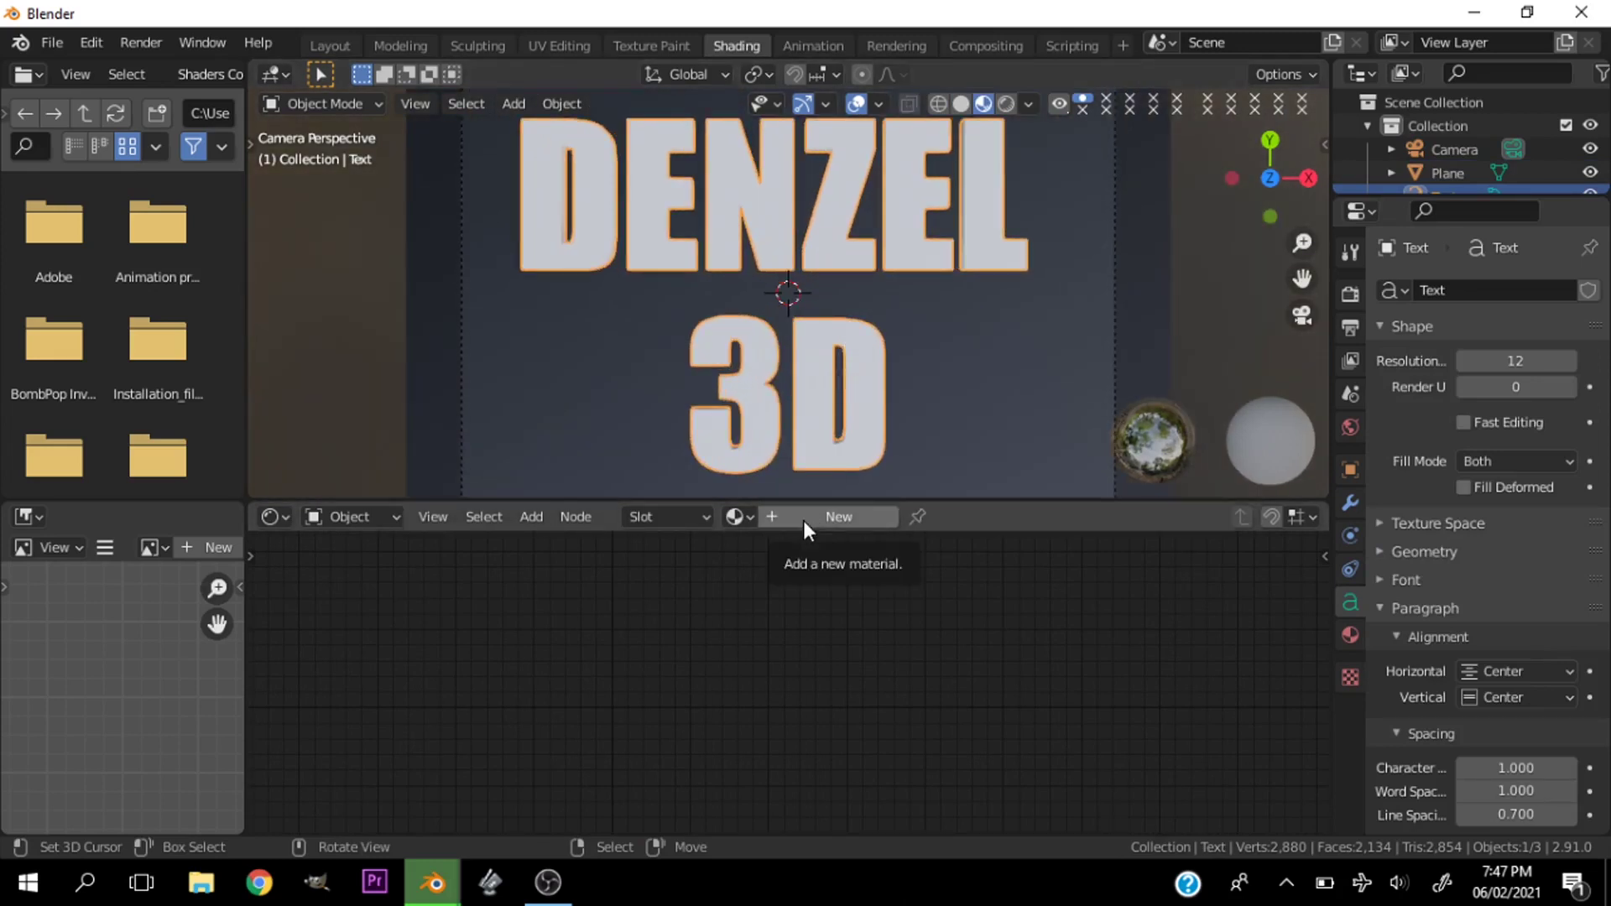
click(803, 520)
click(735, 570)
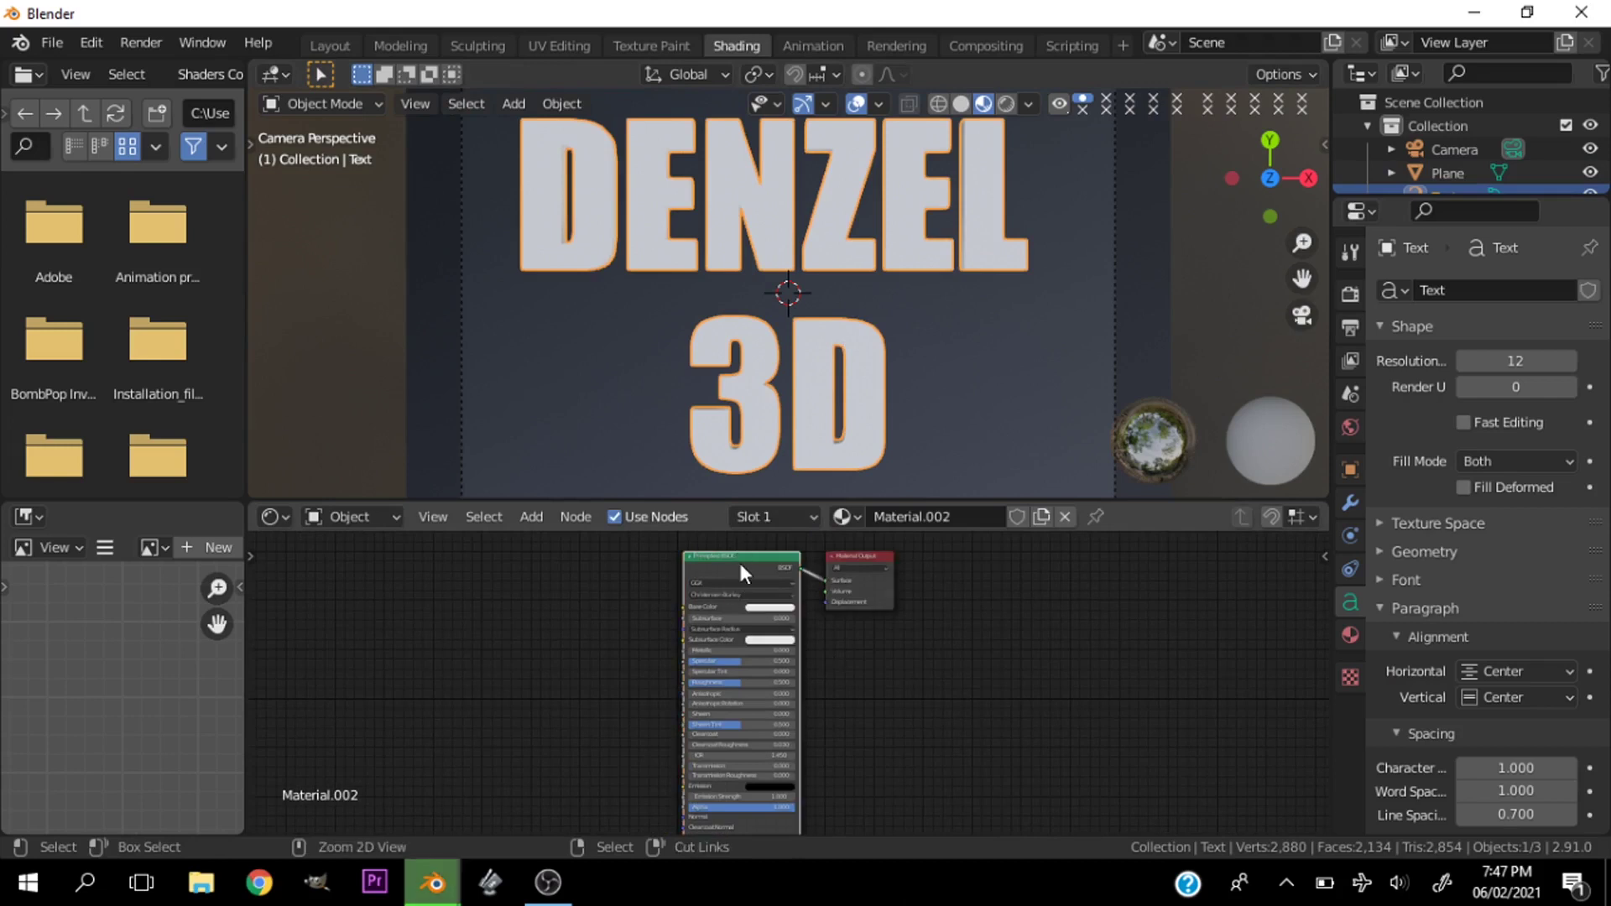
key(ctrl+t)
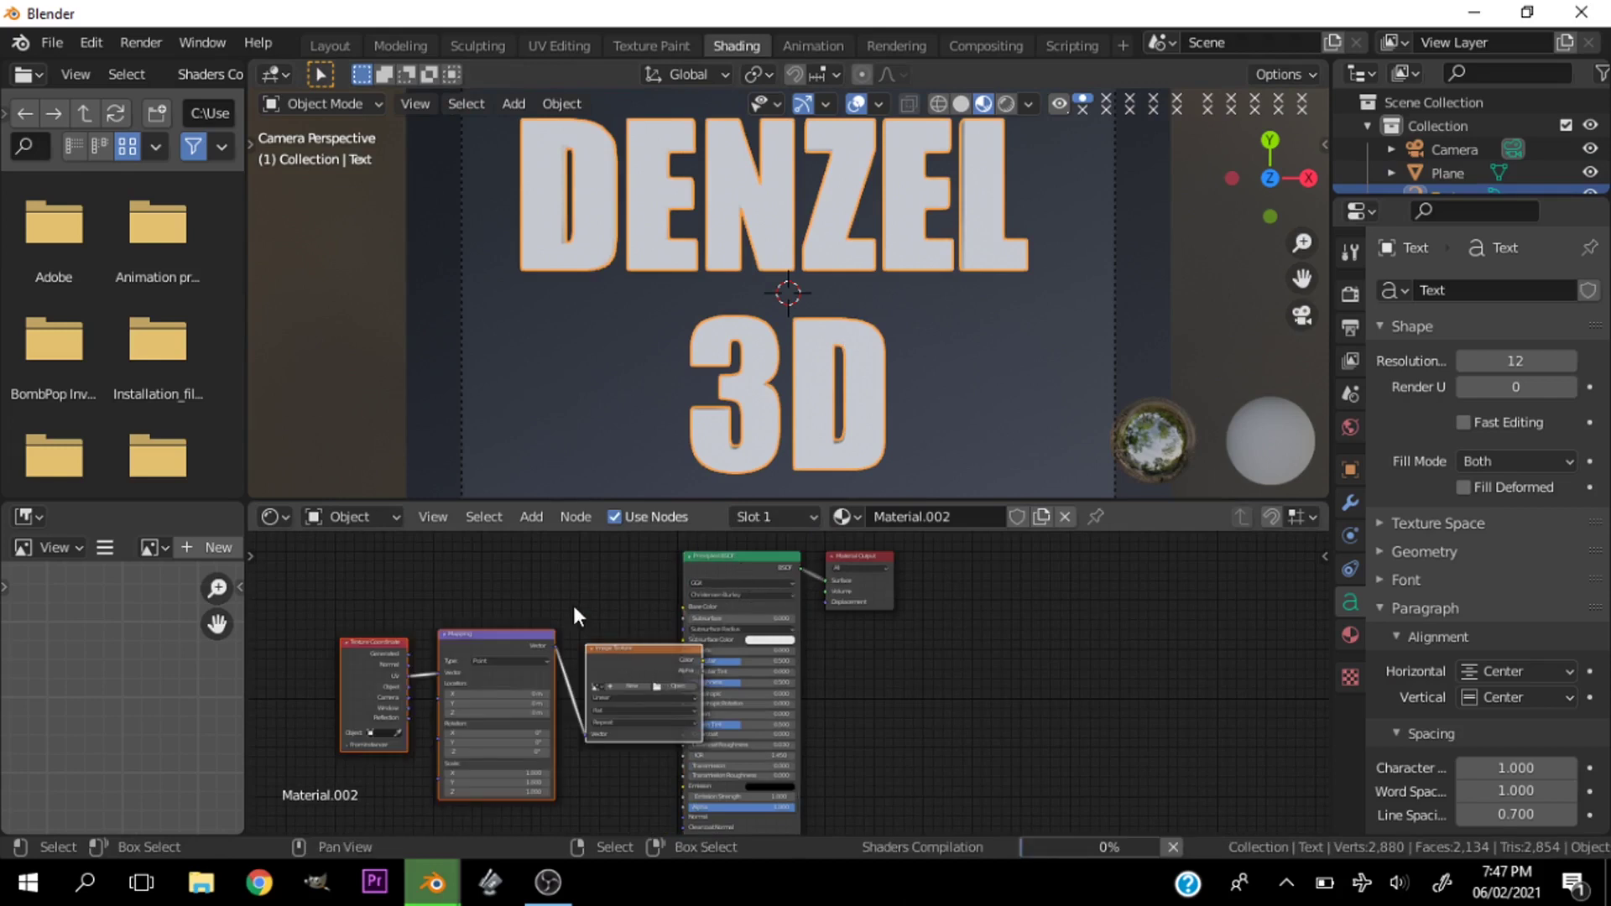
Move the Texture Coordinate, Mapping and Image Texture nodes farther from the Principled BSDF node
drag(623, 657, 483, 572)
shift+click(505, 656)
shift+click(389, 646)
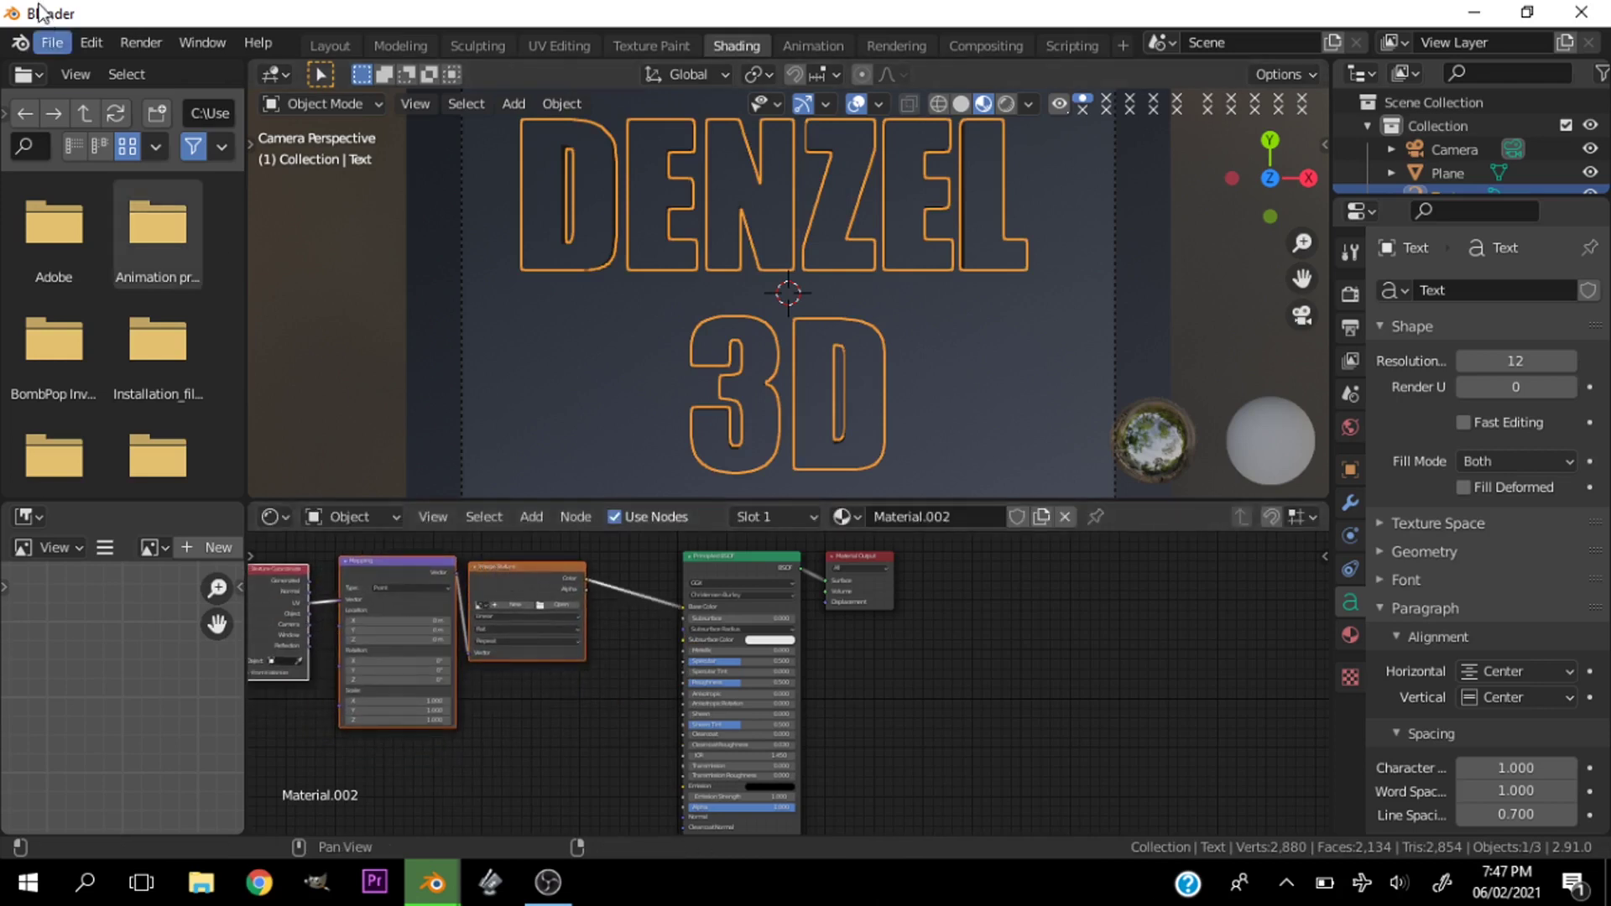
Open the user preferences, then return to the text material's node tree
click(97, 48)
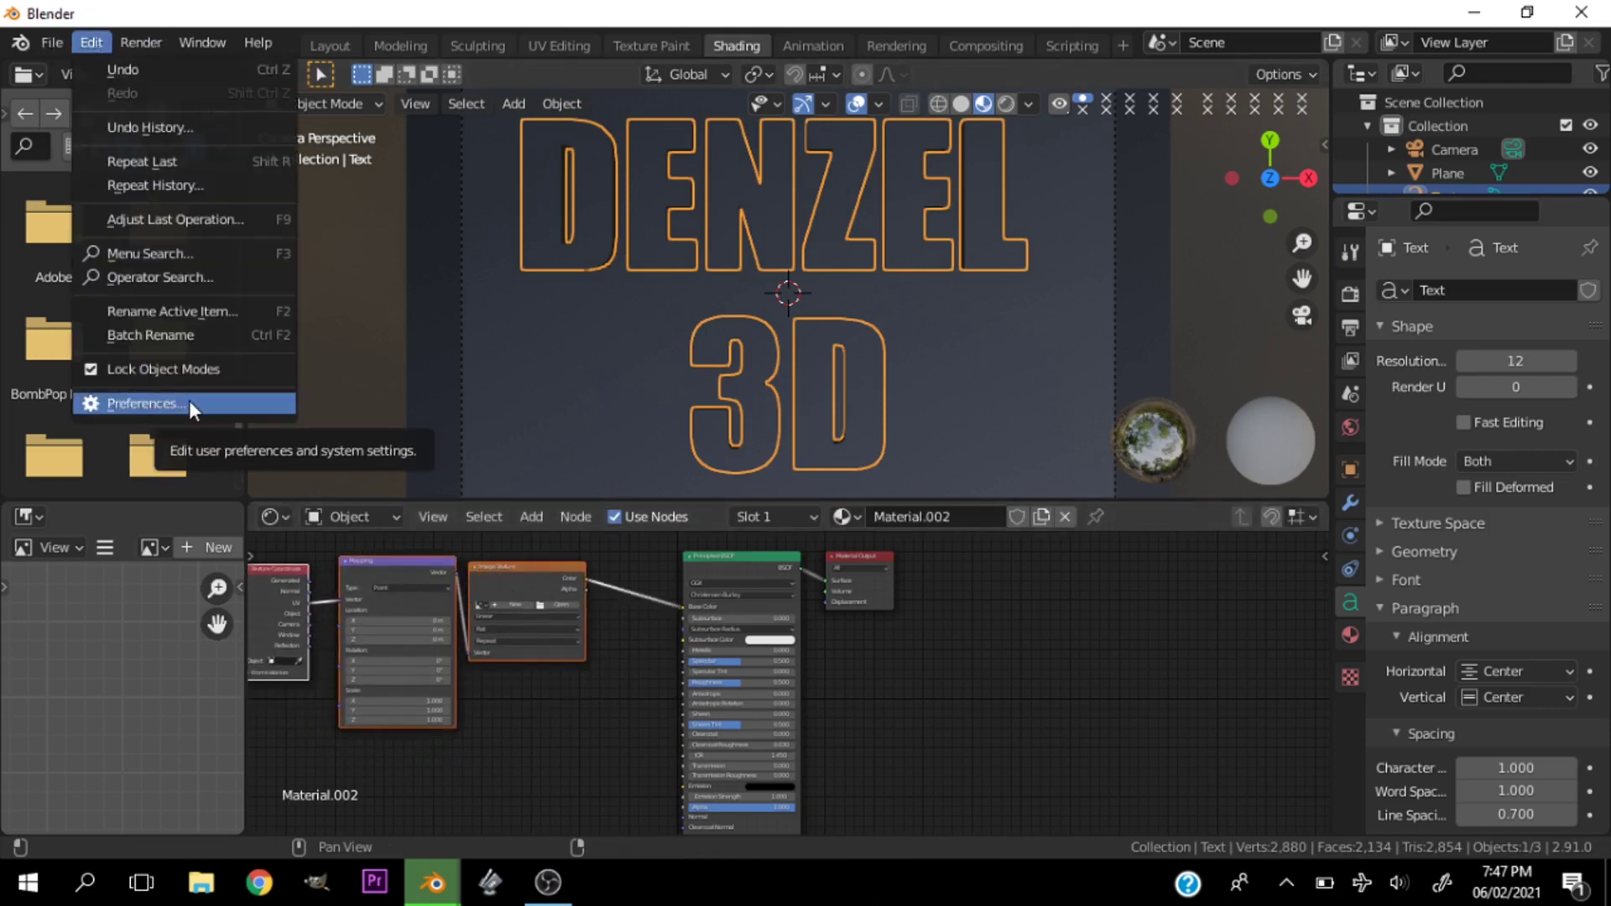
click(142, 403)
scroll(843, 733, up, 1)
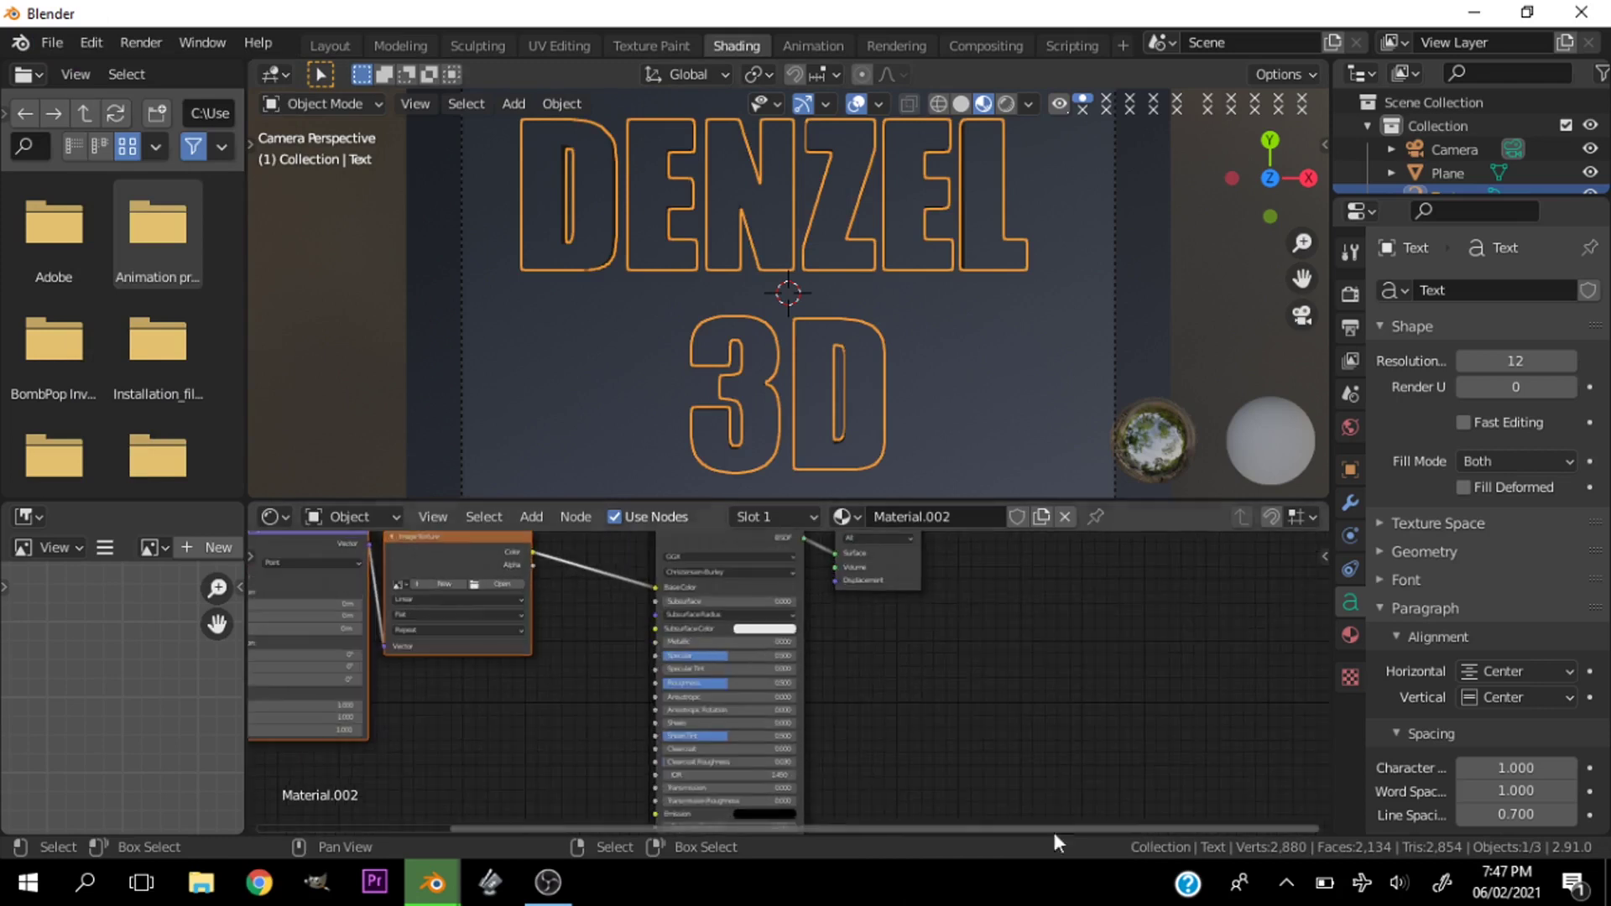
ctrl+scroll(990, 833, left, 3)
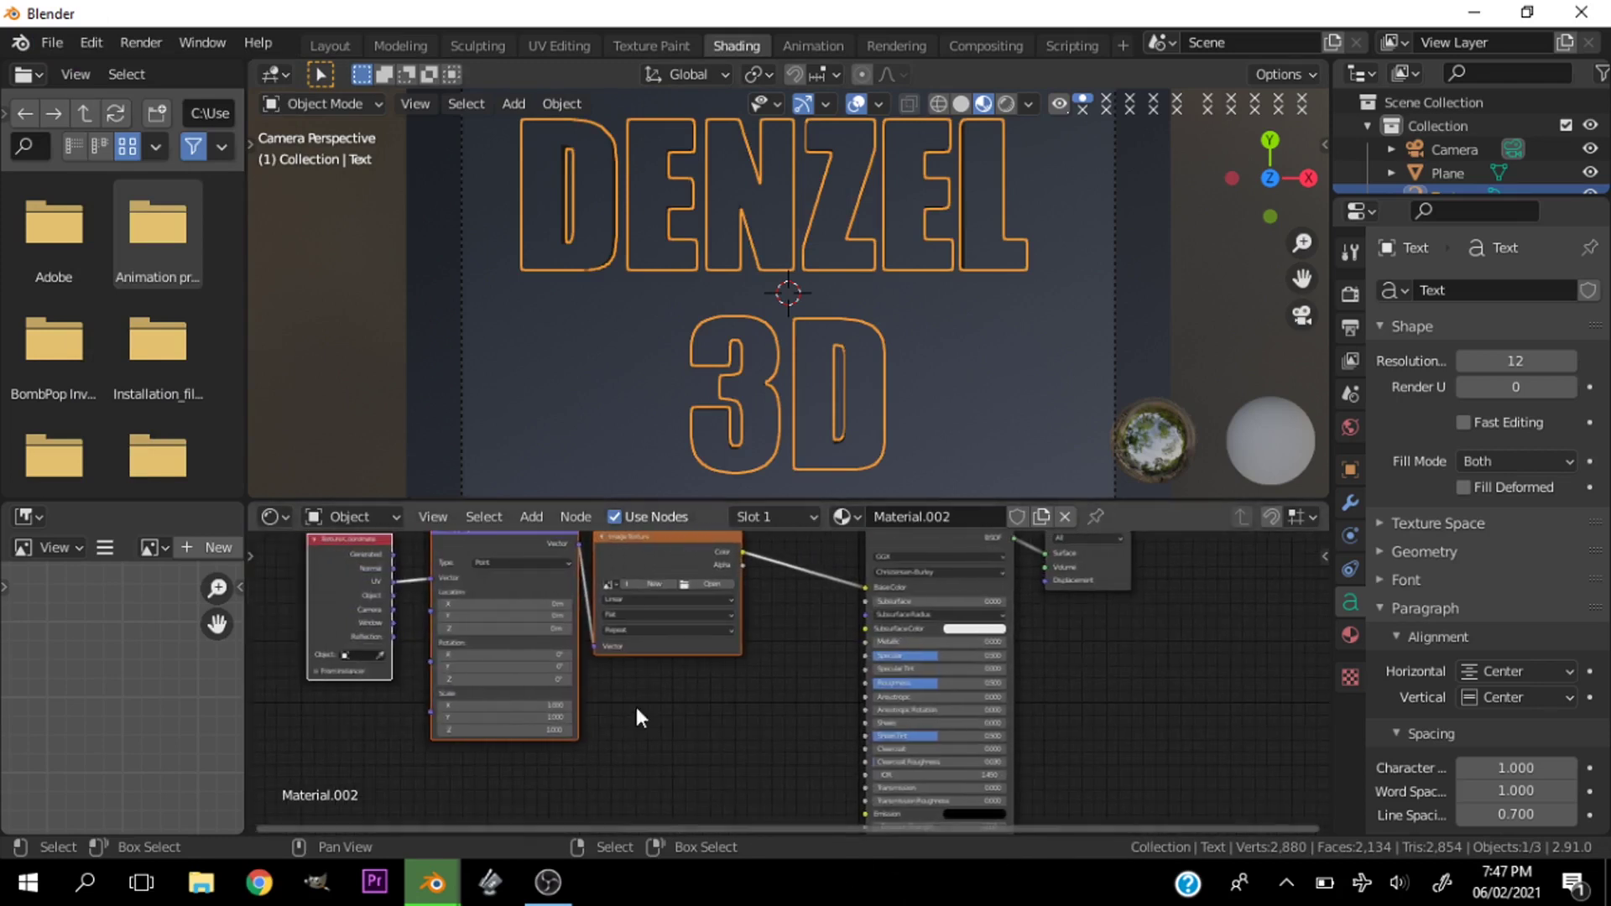
Switch the Image Texture node to a Voronoi Texture while keeping its connections
right_click(684, 524)
click(676, 574)
key(shift)
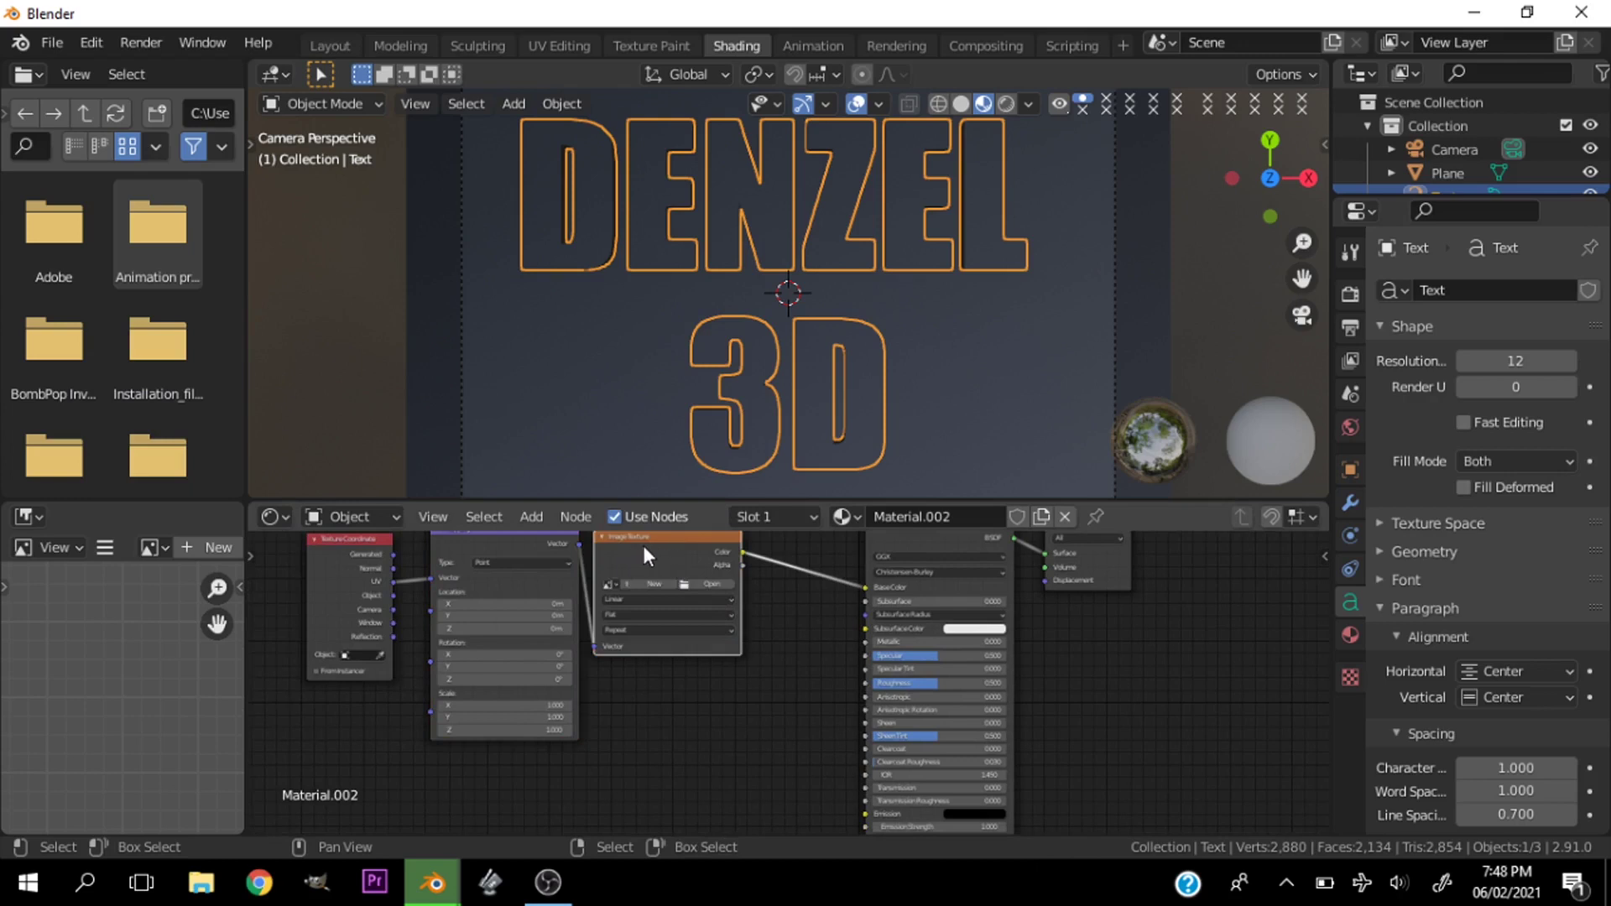
key(shift)
key(shift+s)
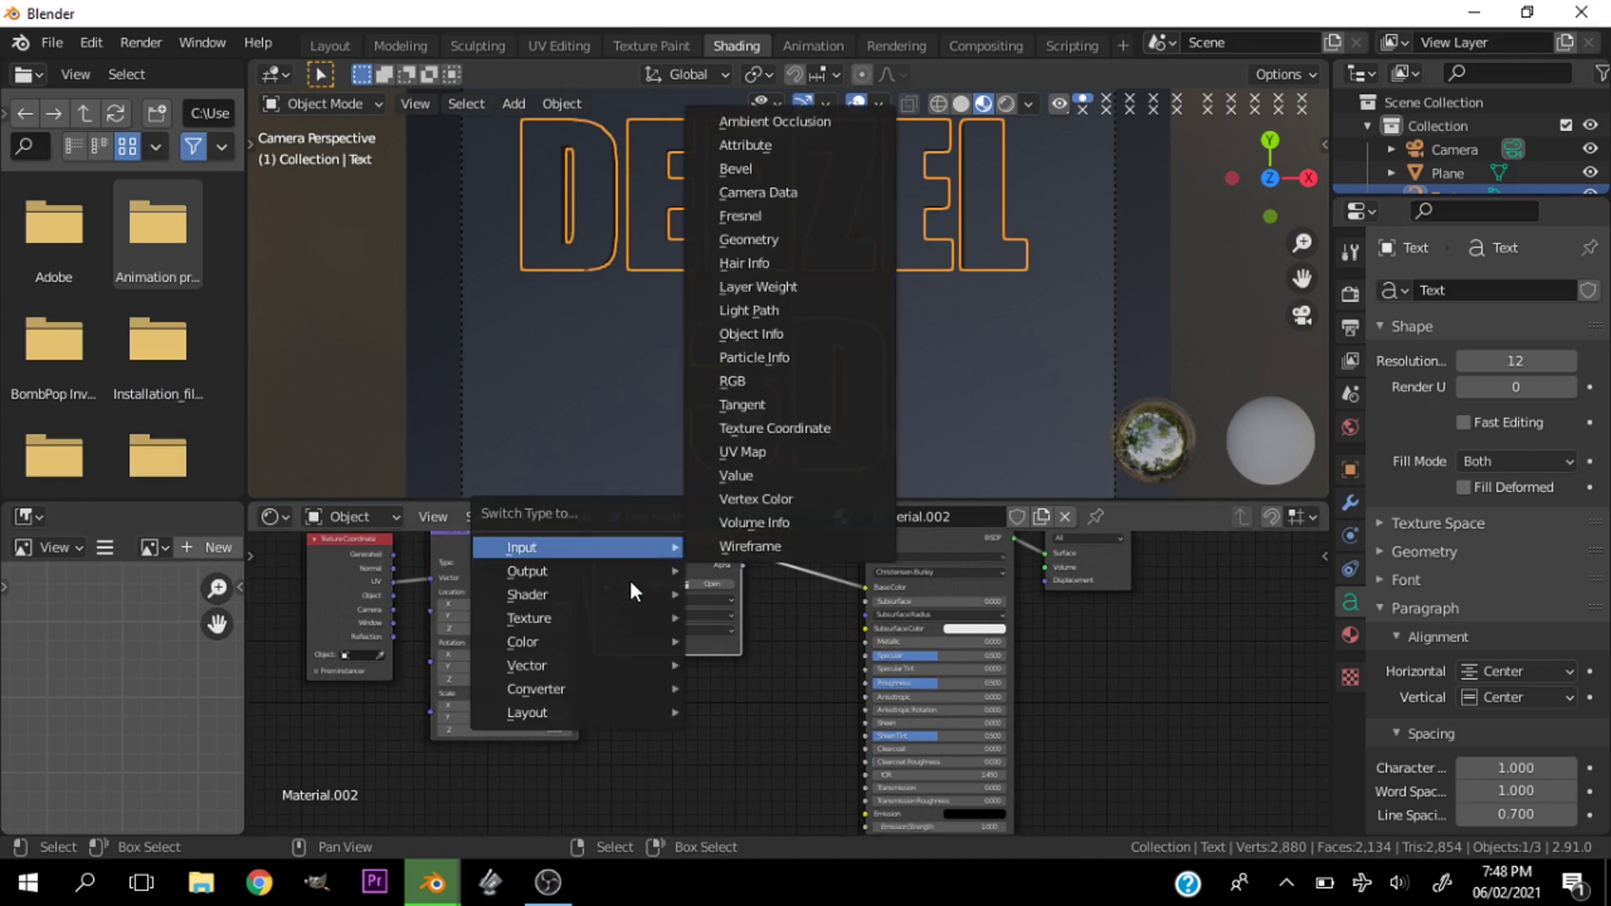
mouse_move(591, 619)
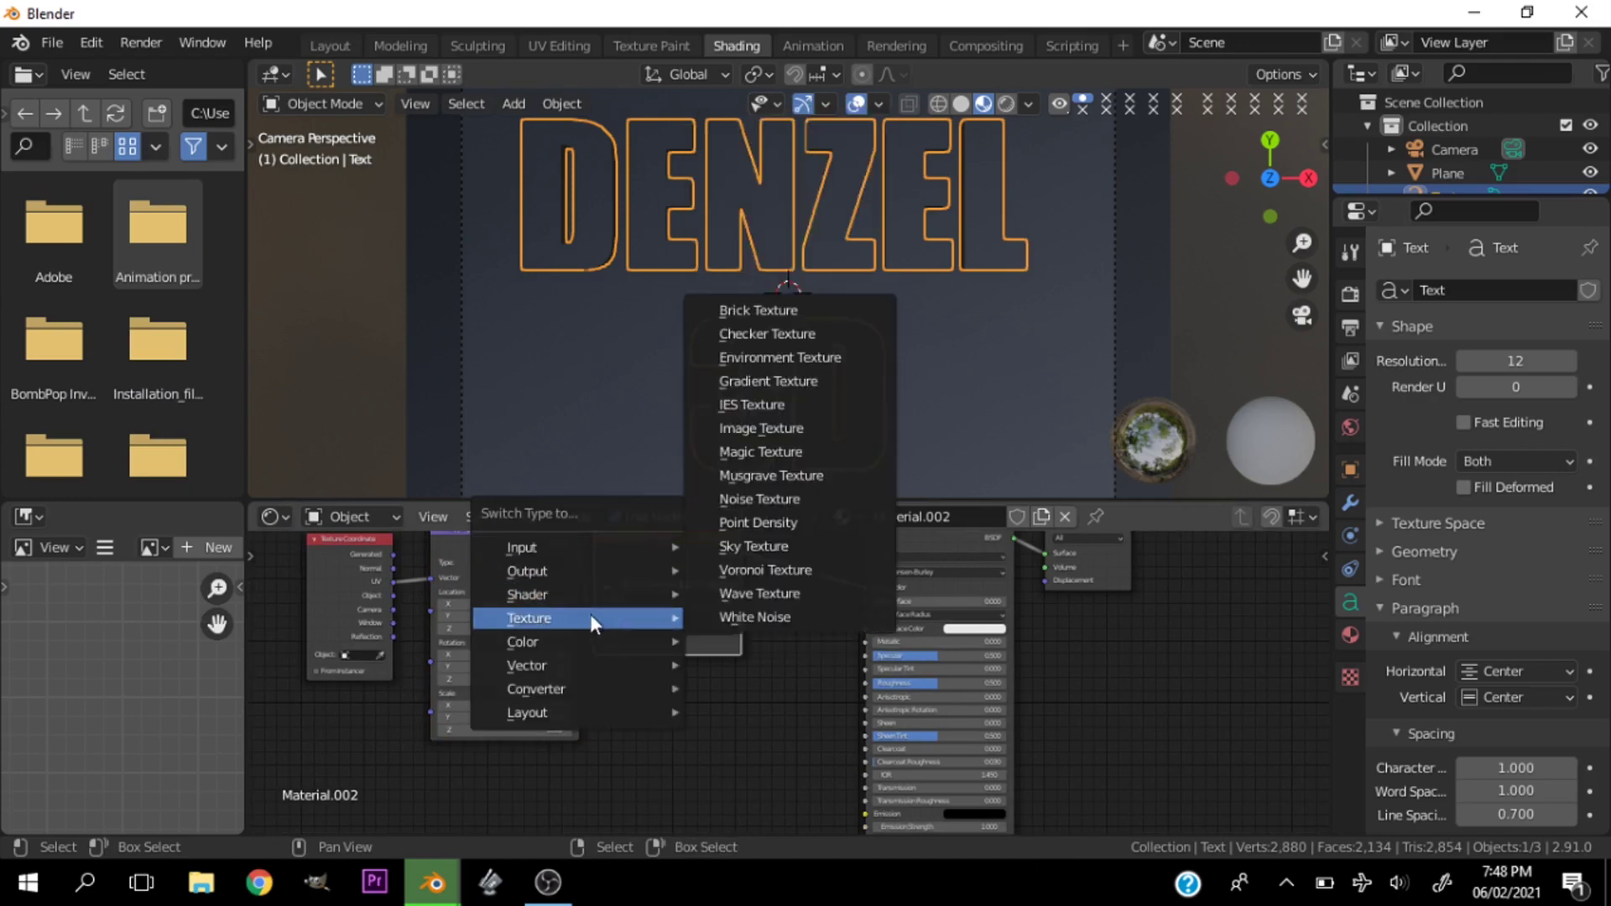
click(815, 571)
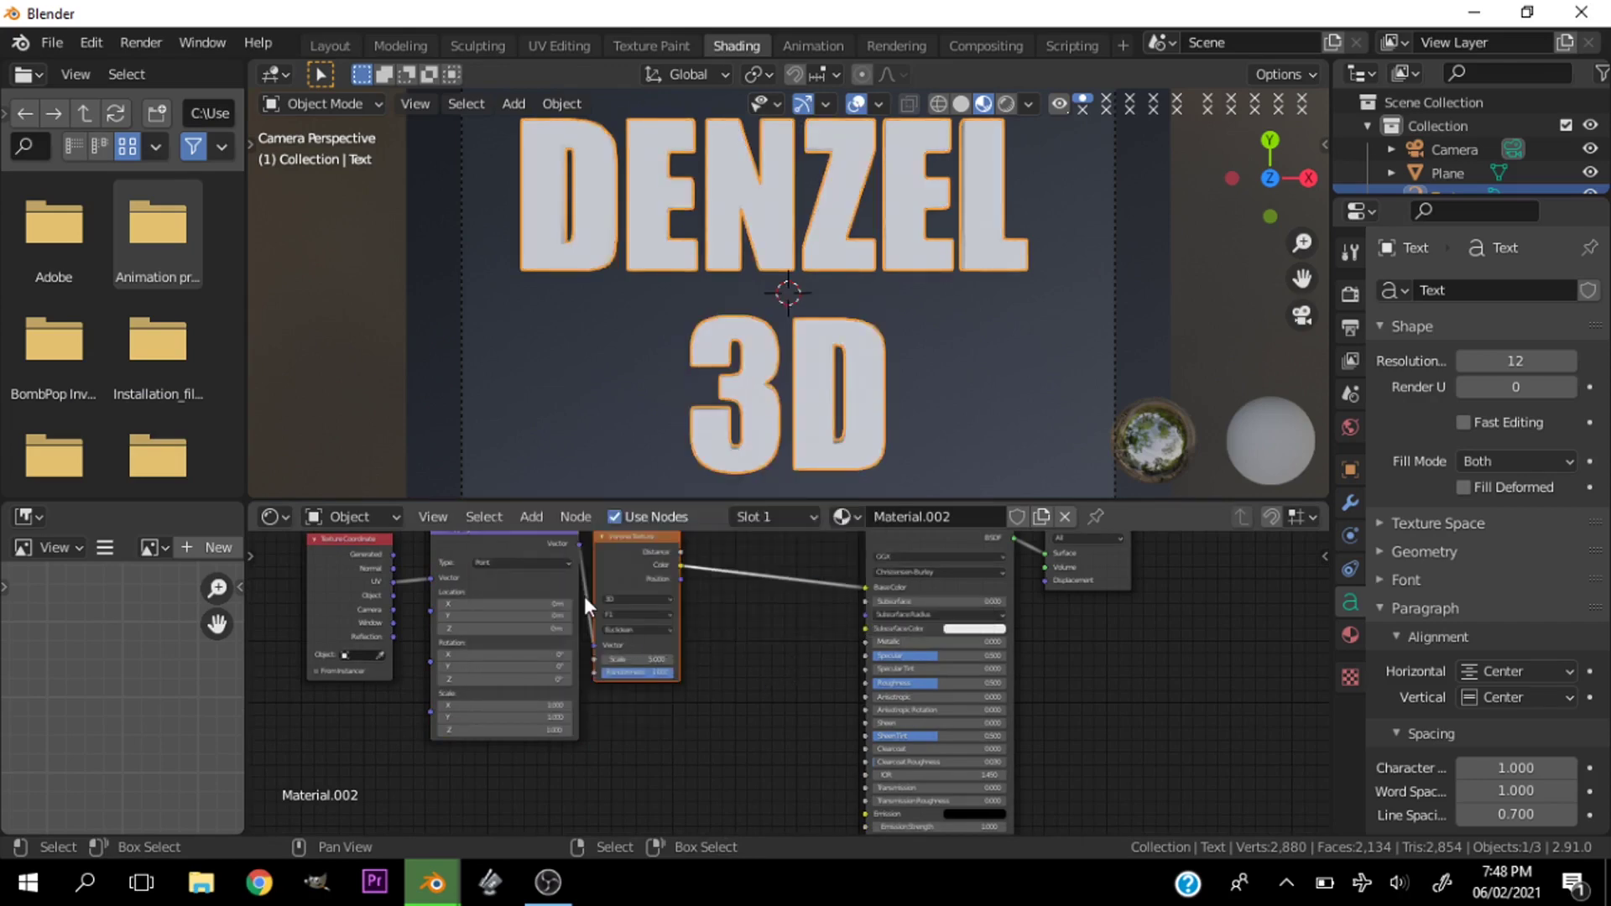
Move the Texture Coordinate, Mapping and Voronoi Texture nodes together to free space before the Principled BSDF
scroll(752, 657, down, 4)
scroll(750, 651, up, 2)
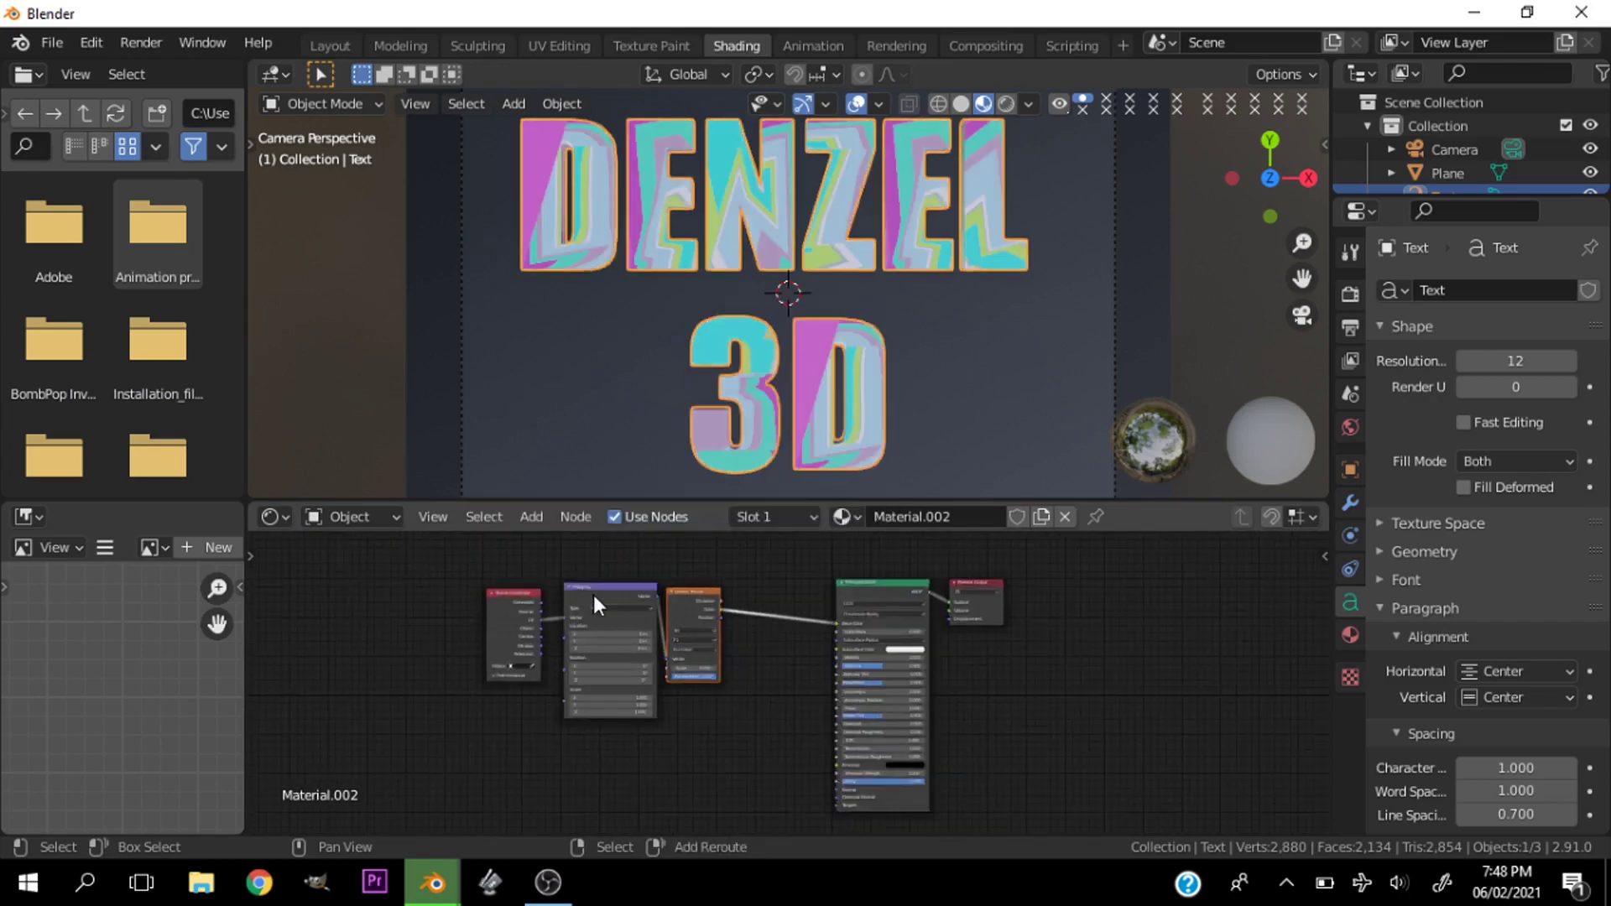
shift+click(587, 595)
shift+click(530, 606)
drag(694, 636, 510, 636)
Add a Math node on the link between the Voronoi Texture's color output and the Principled BSDF's base color
scroll(516, 635, up, 1)
key(shift+a)
mouse_move(526, 633)
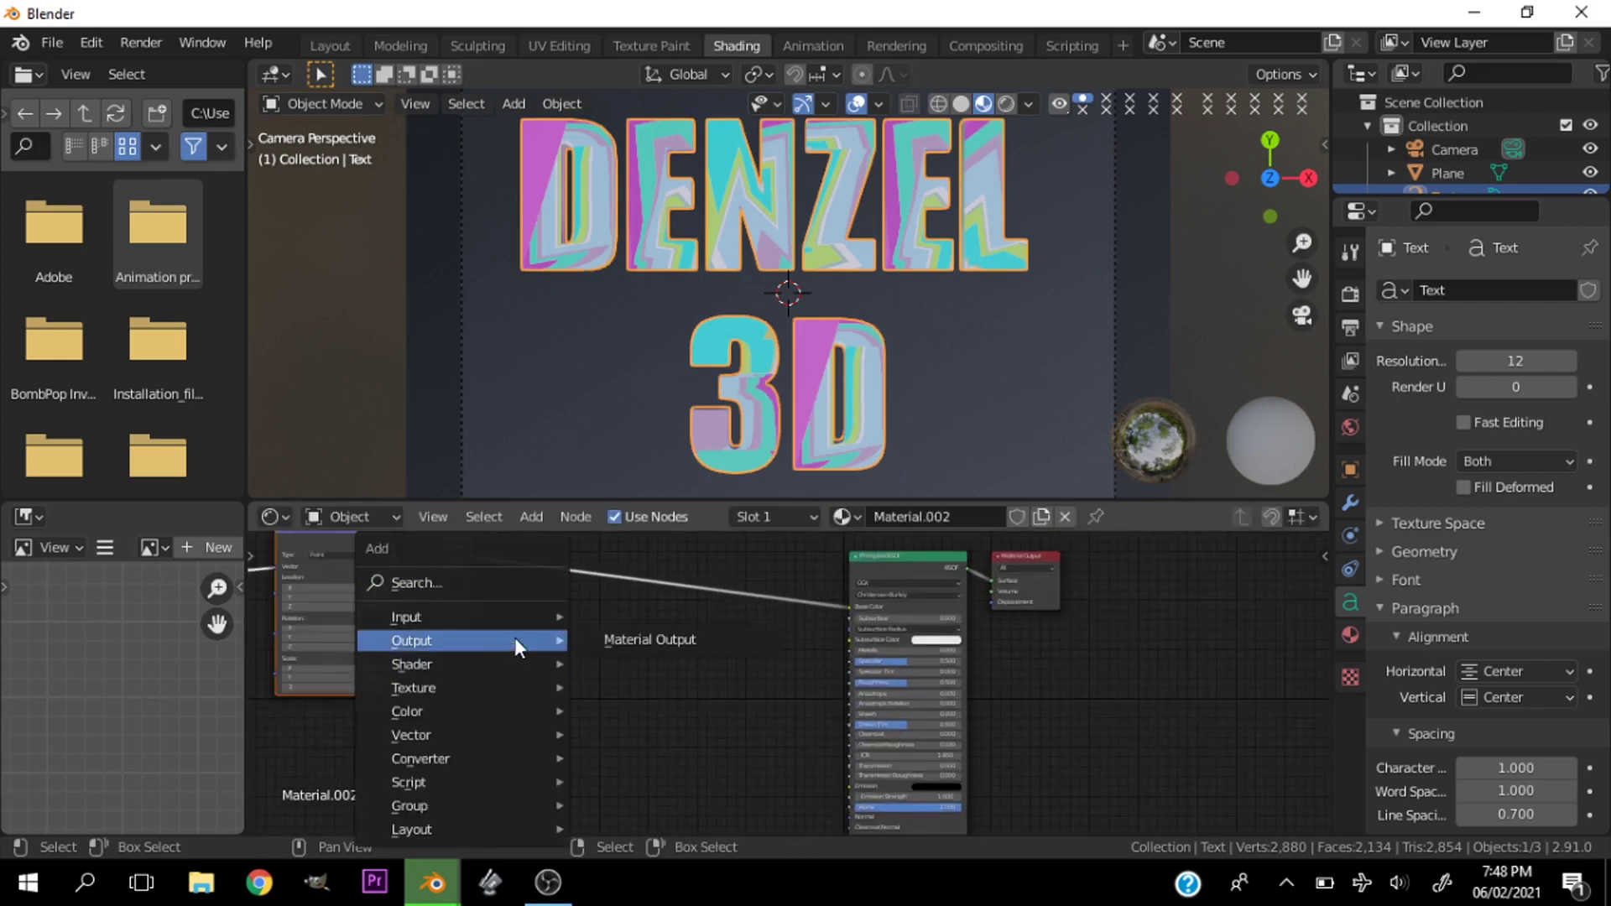
click(511, 583)
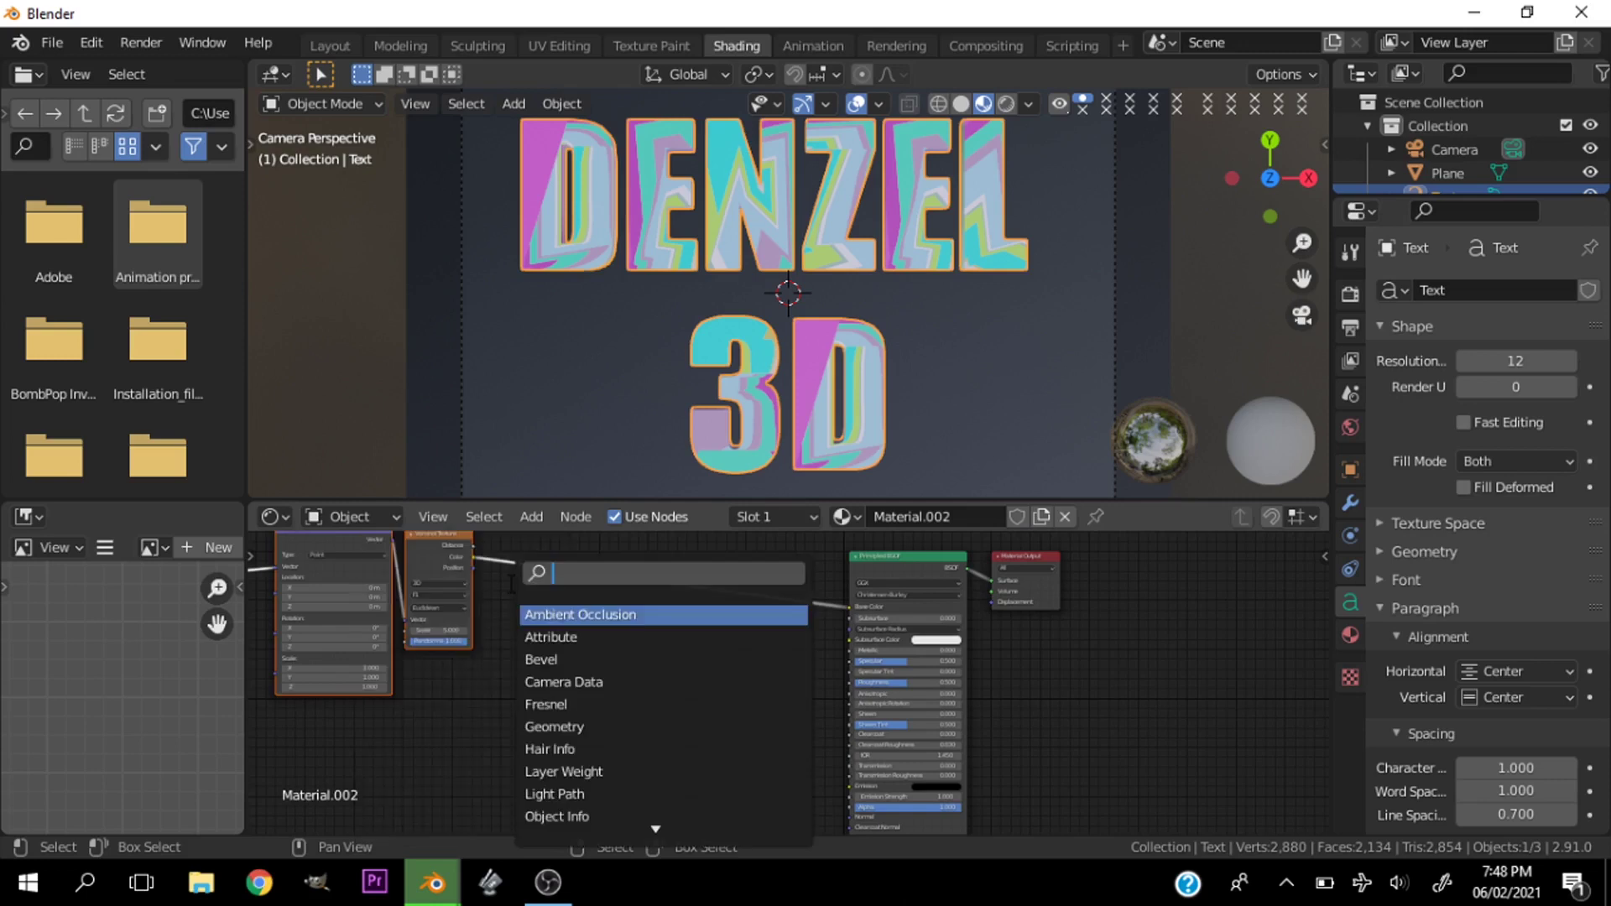
text(ma)
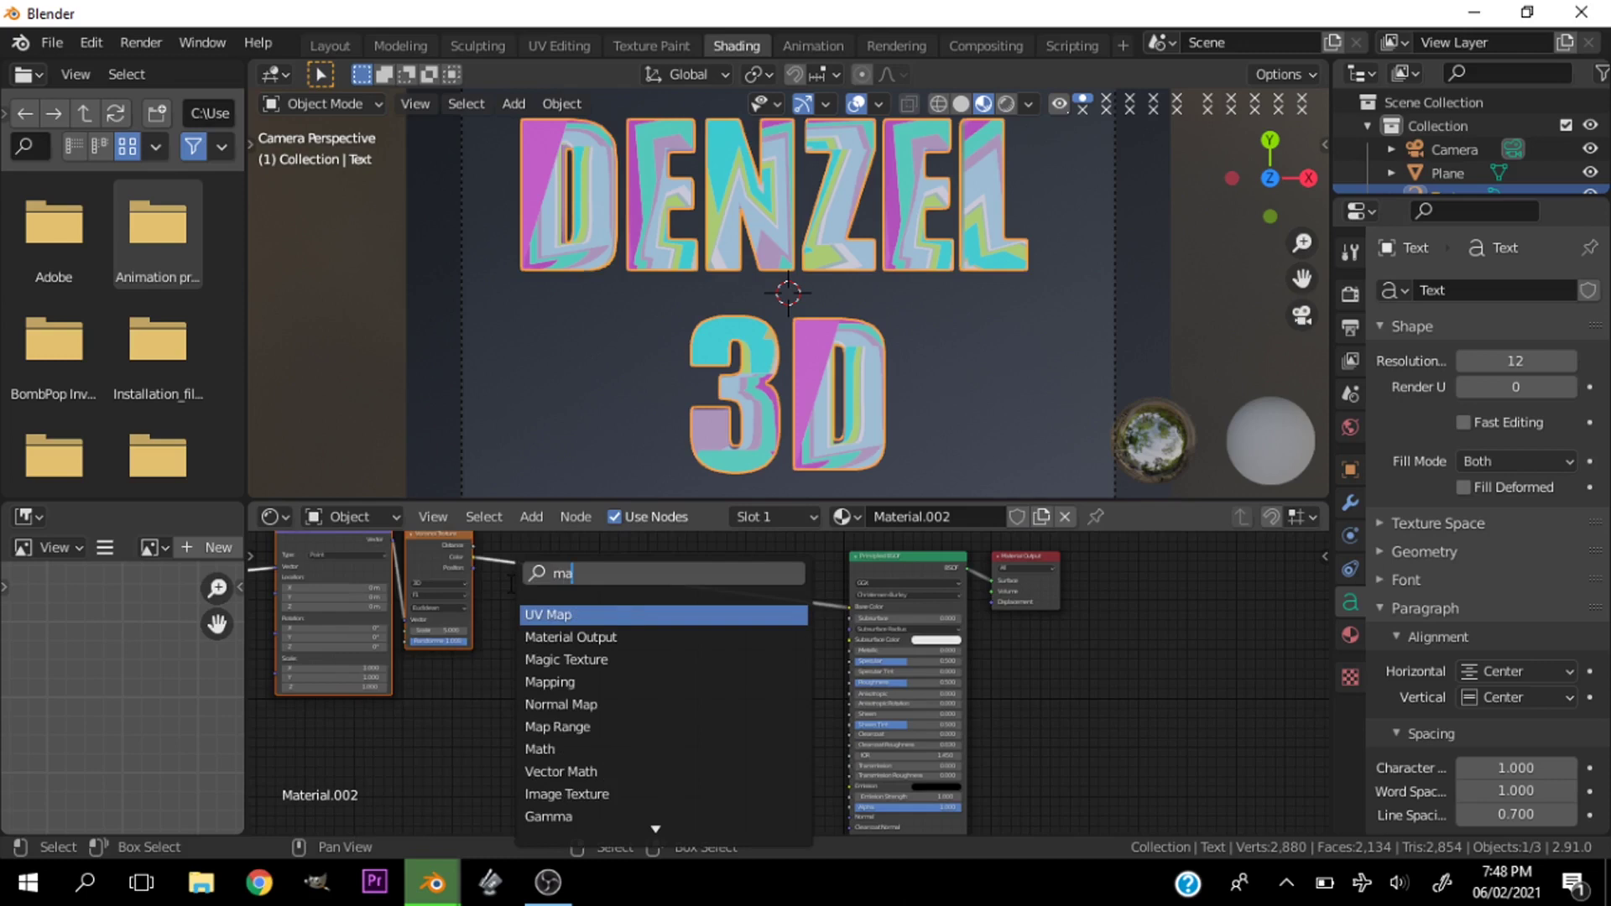
text(th)
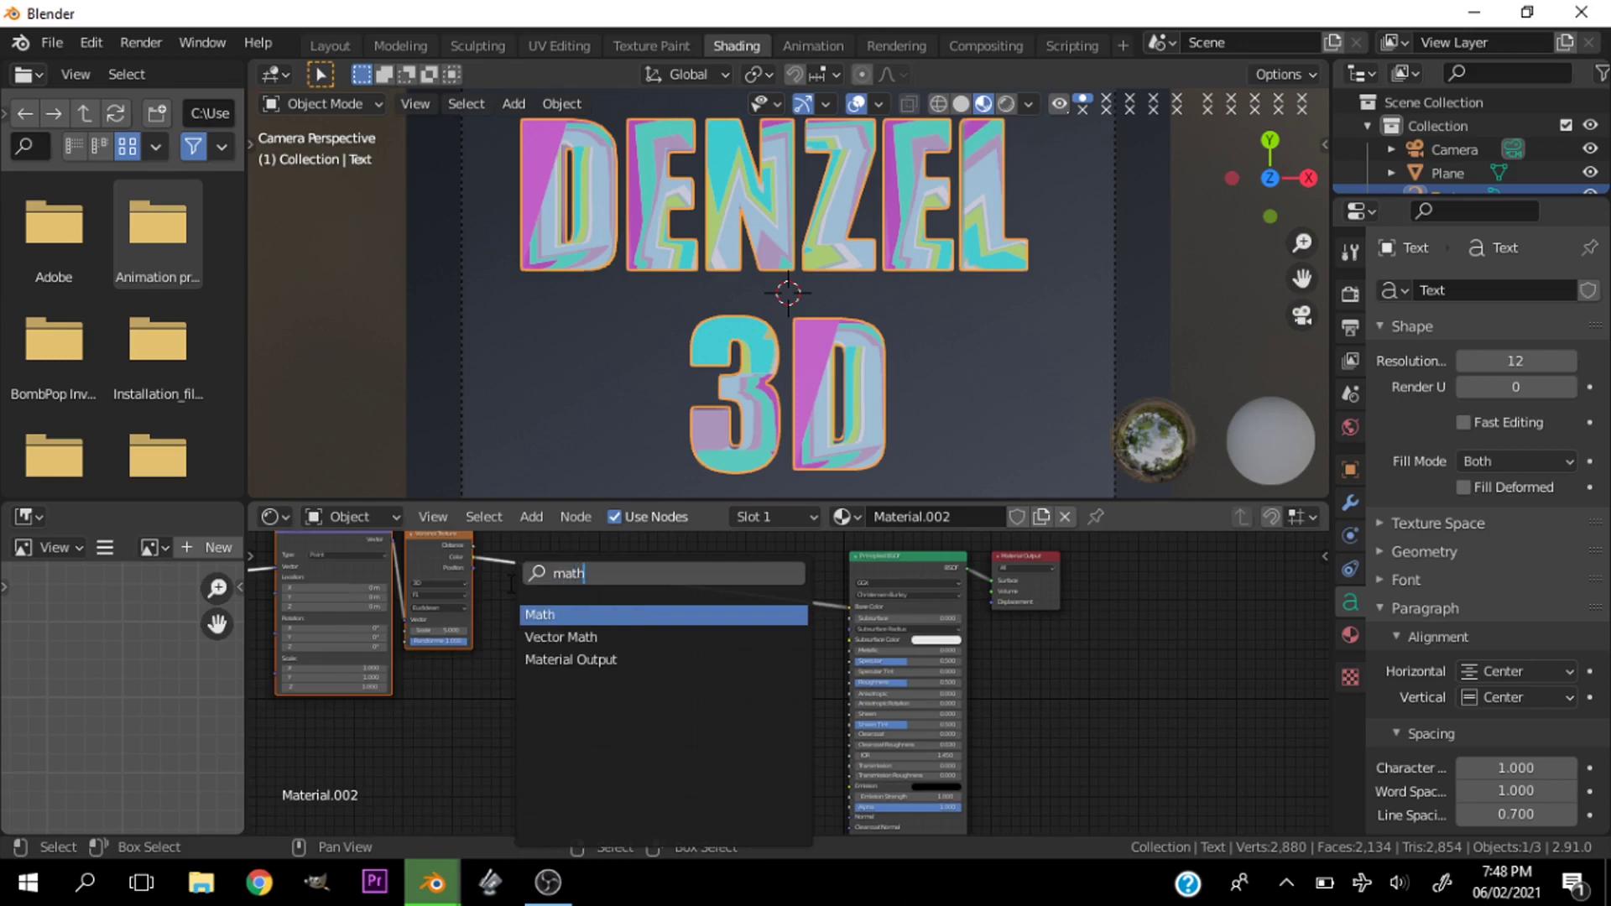
click(578, 615)
click(611, 580)
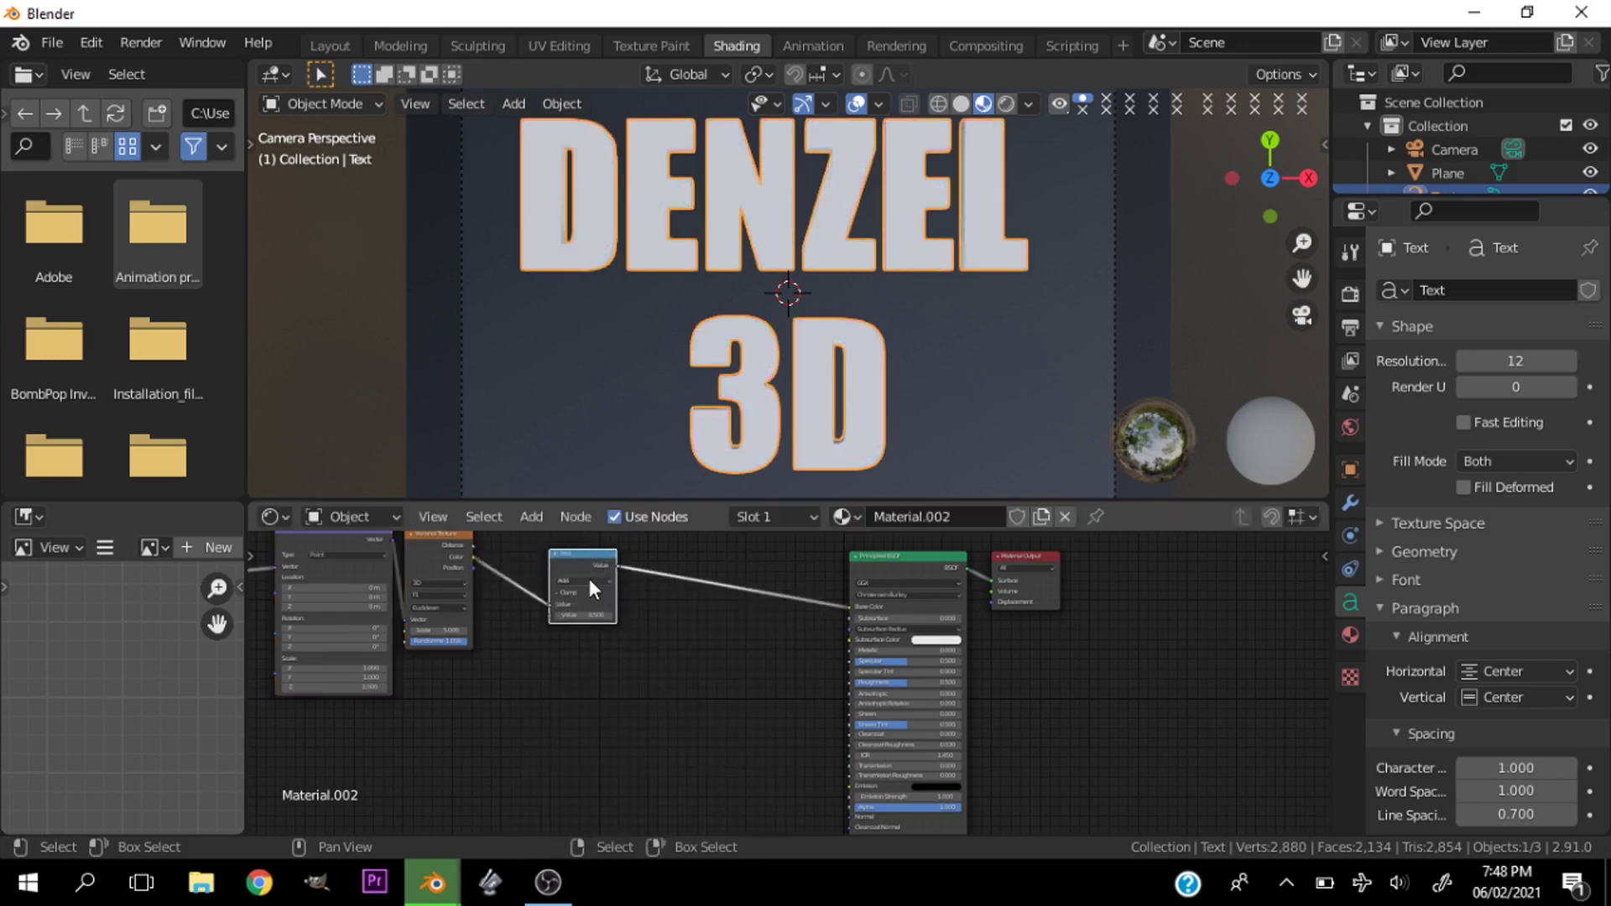
Change the Math node's operation to Less Than
scroll(655, 675, up, 1)
scroll(669, 693, up, 1)
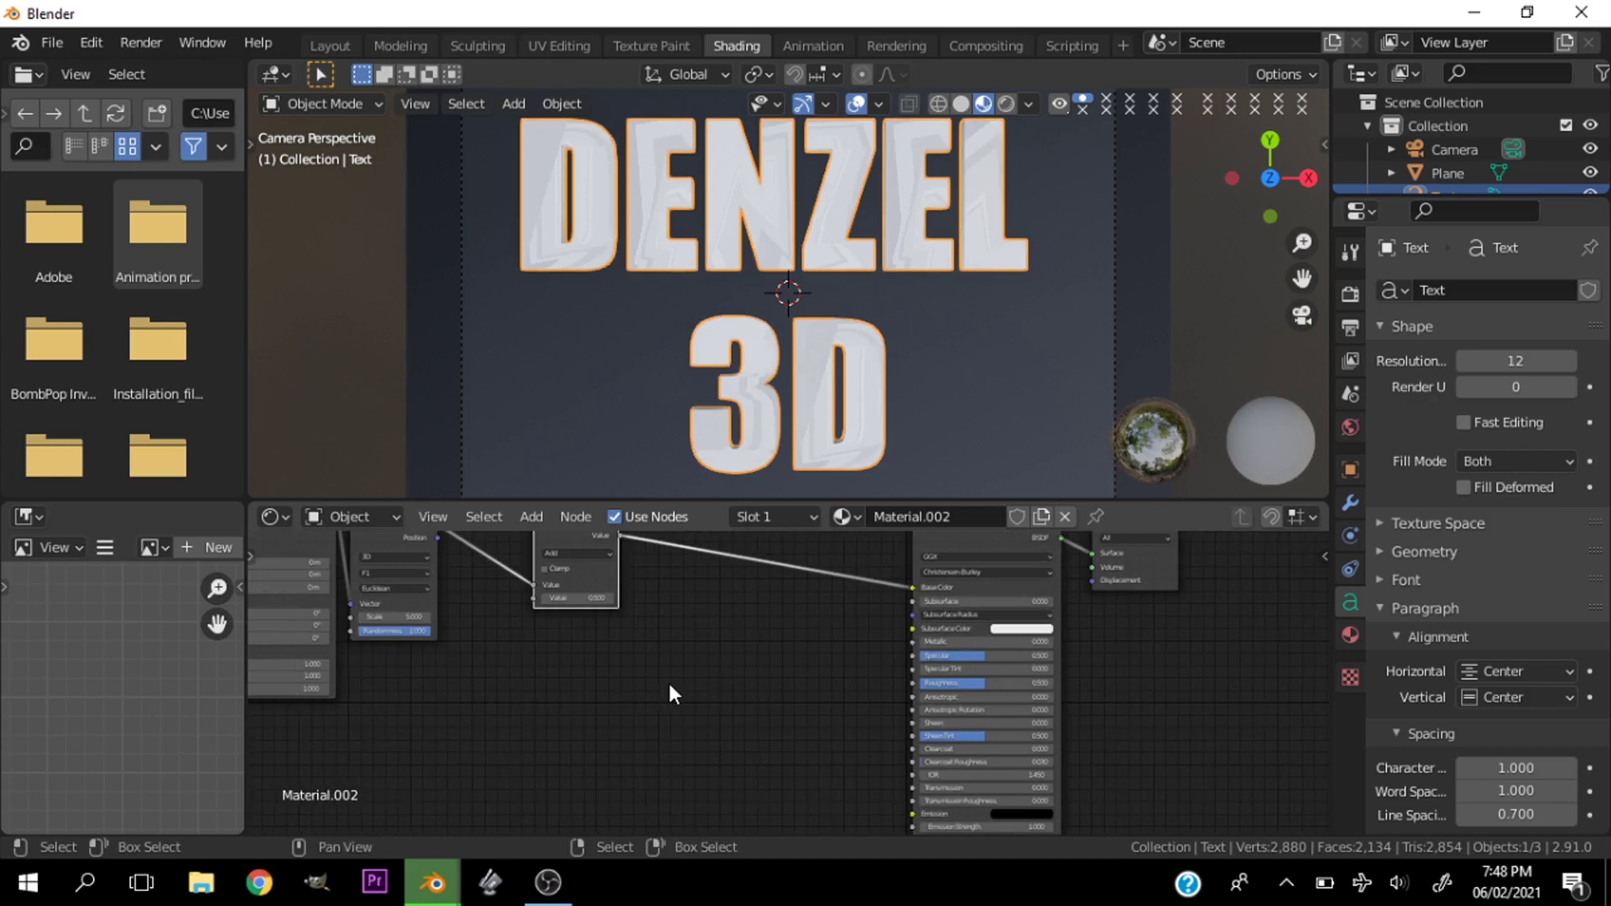
scroll(669, 693, up, 2)
click(487, 637)
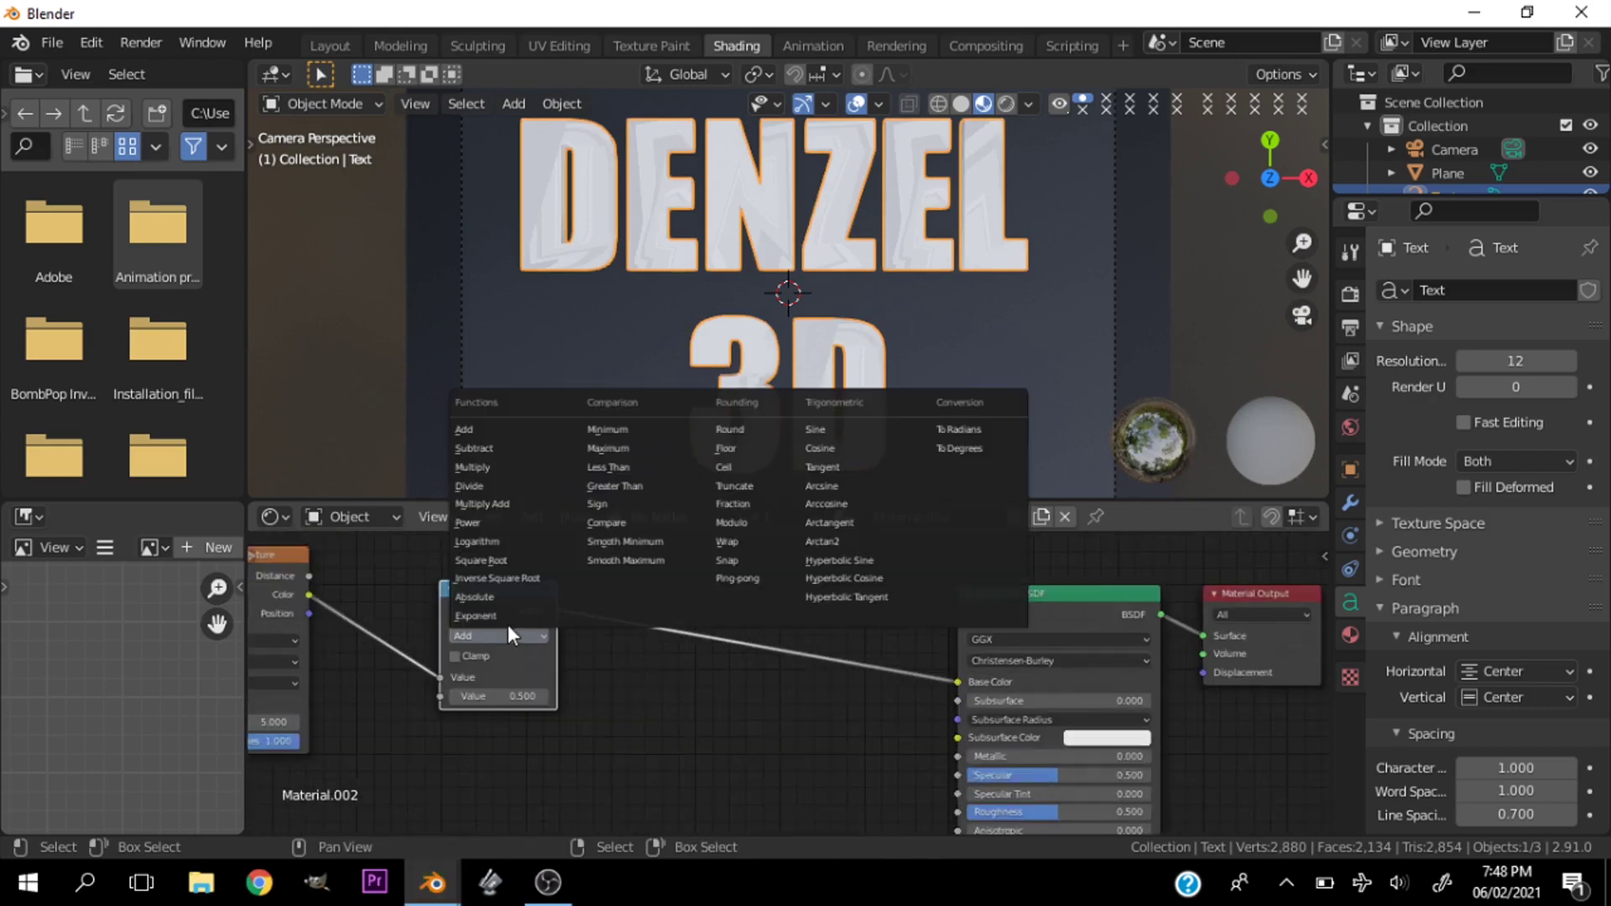
click(624, 468)
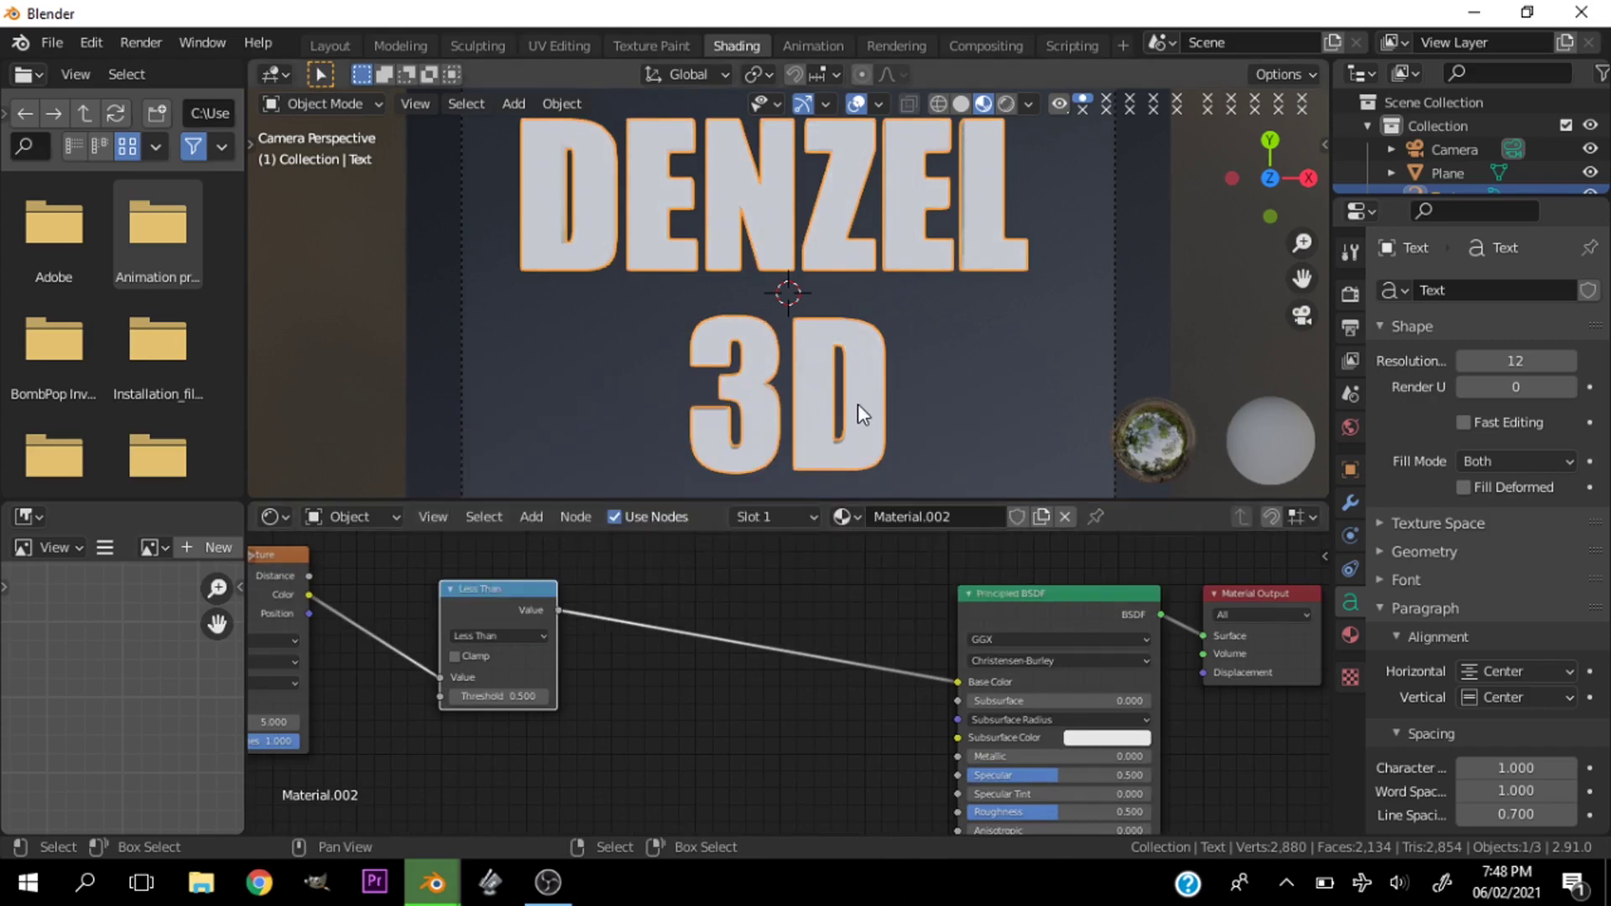
Set the Voronoi Texture's randomness to 0.000 and its scale to 29.500
scroll(857, 405, down, 2)
scroll(853, 403, up, 4)
scroll(741, 688, down, 1)
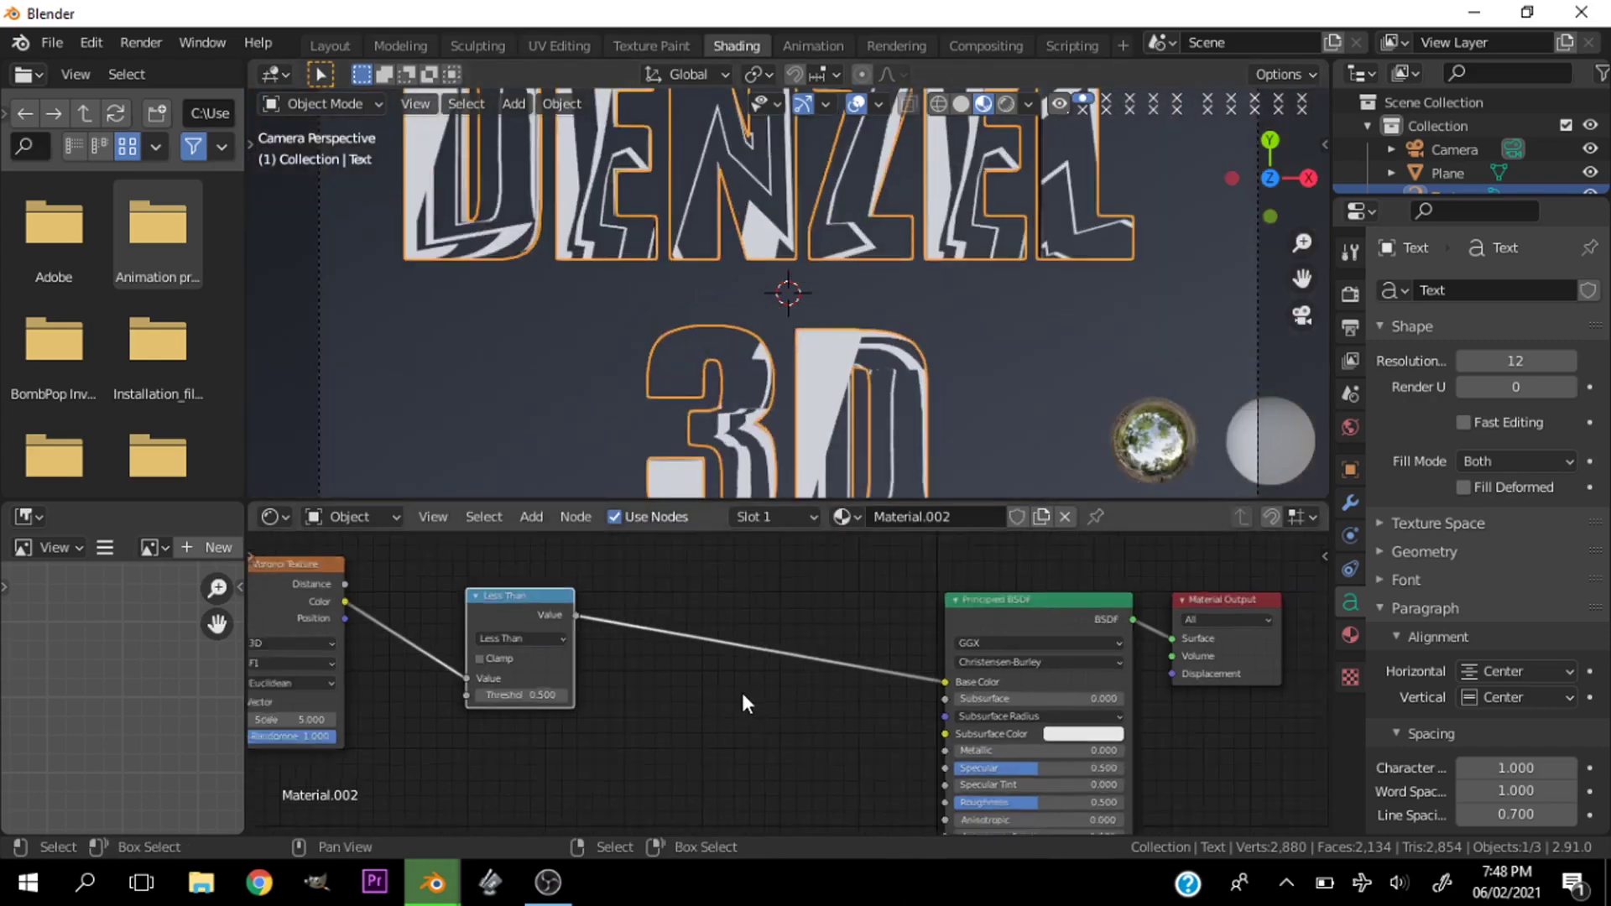
scroll(593, 723, down, 2)
scroll(557, 767, up, 3)
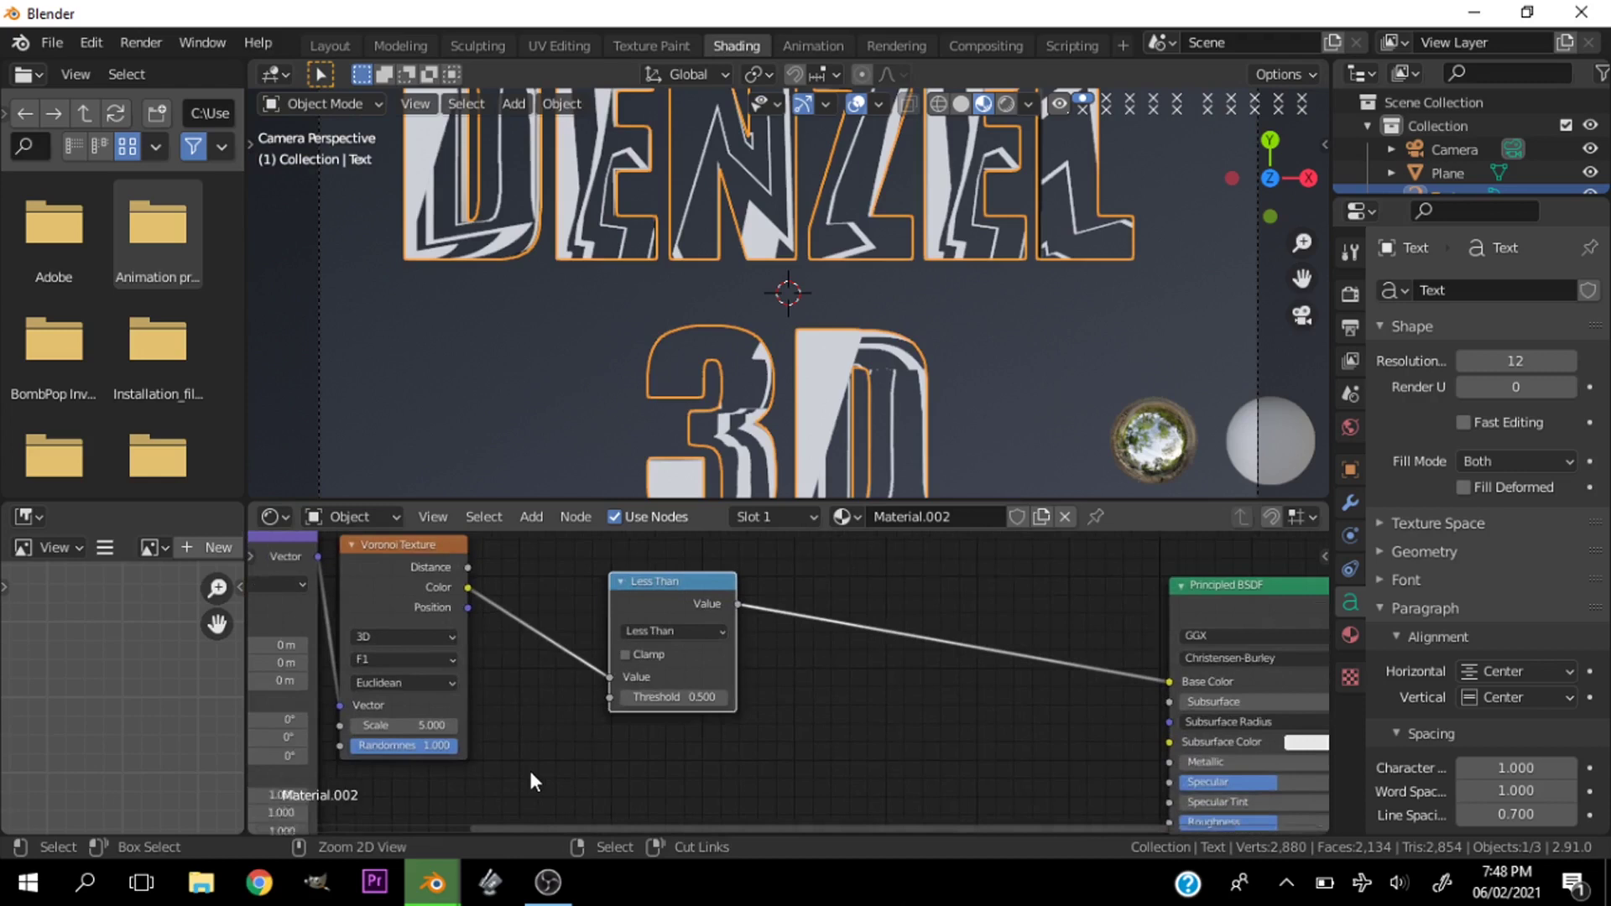
scroll(531, 777, up, 3)
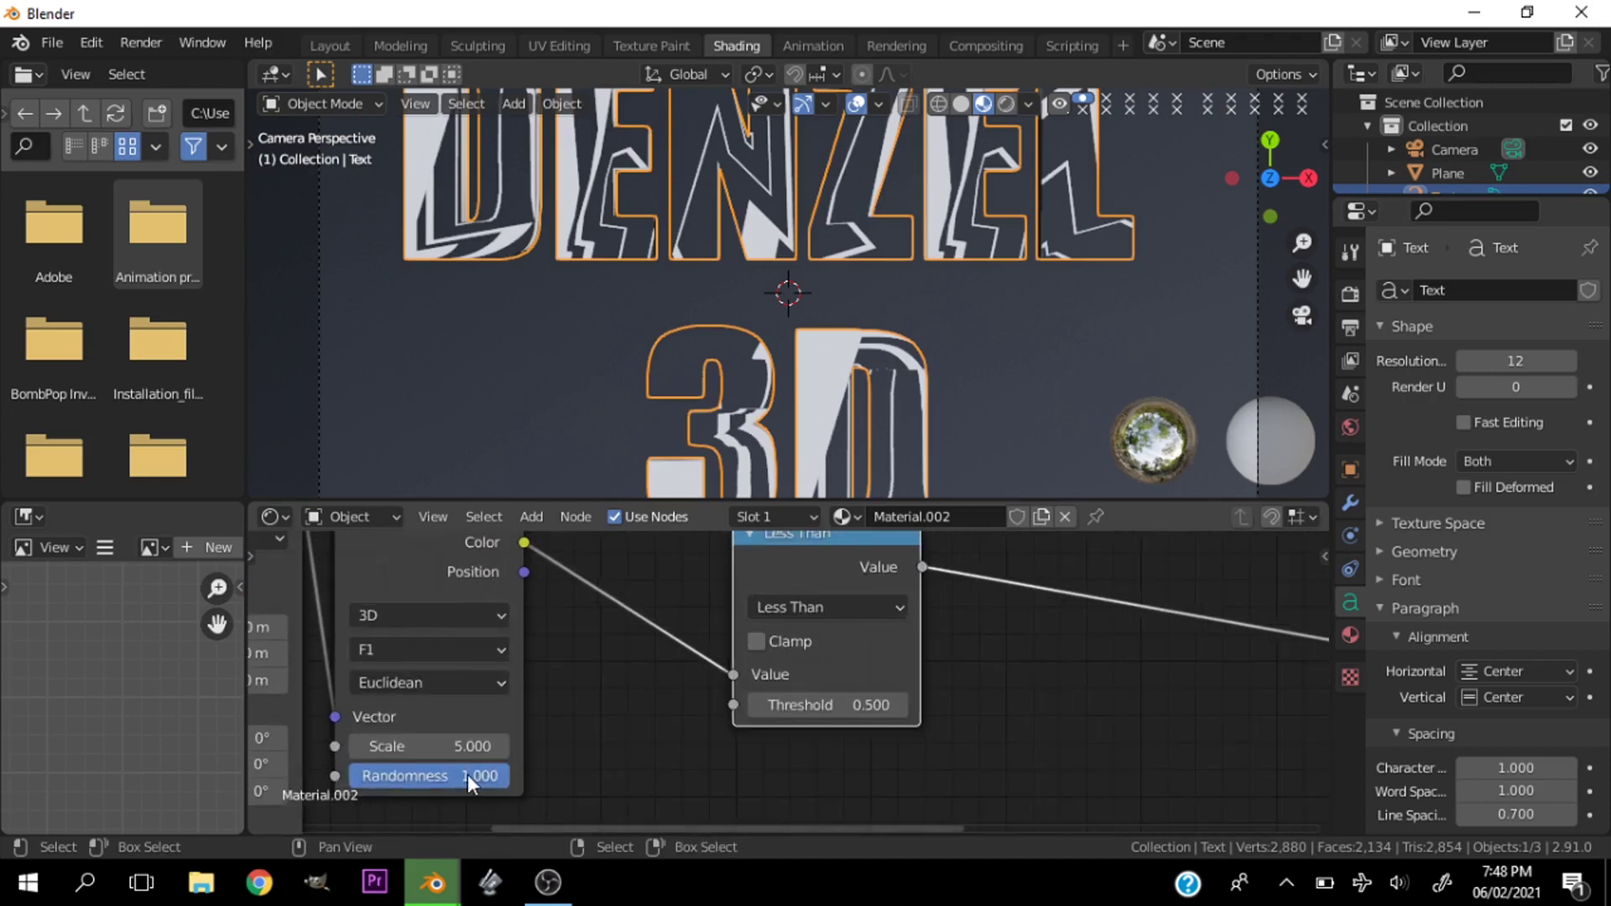
drag(467, 774, 378, 774)
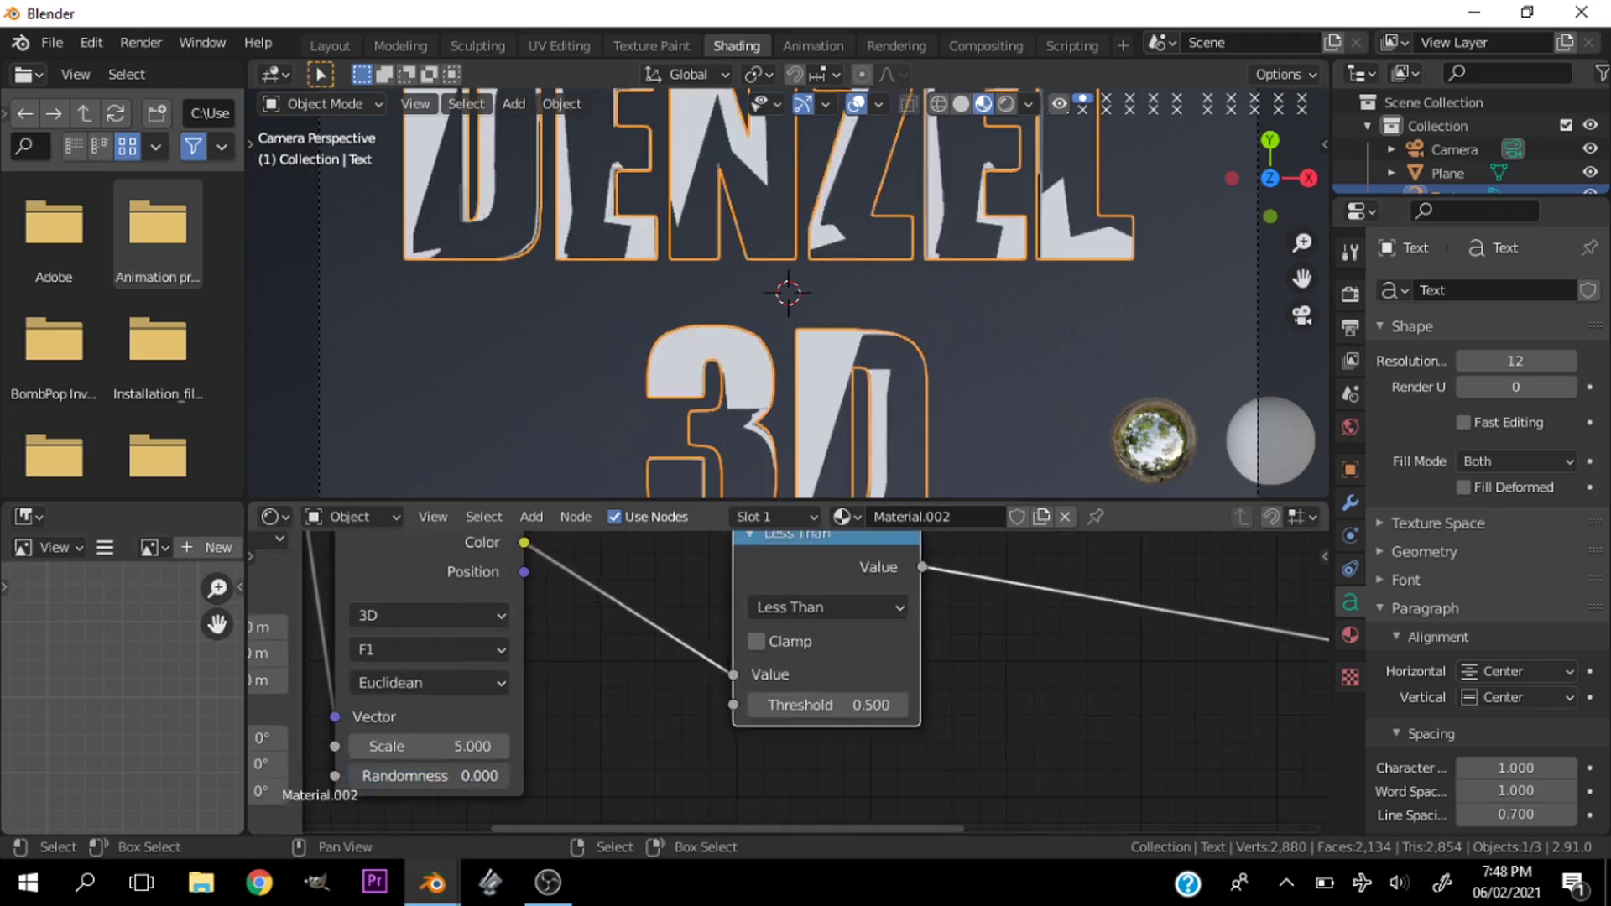
double_click(411, 777)
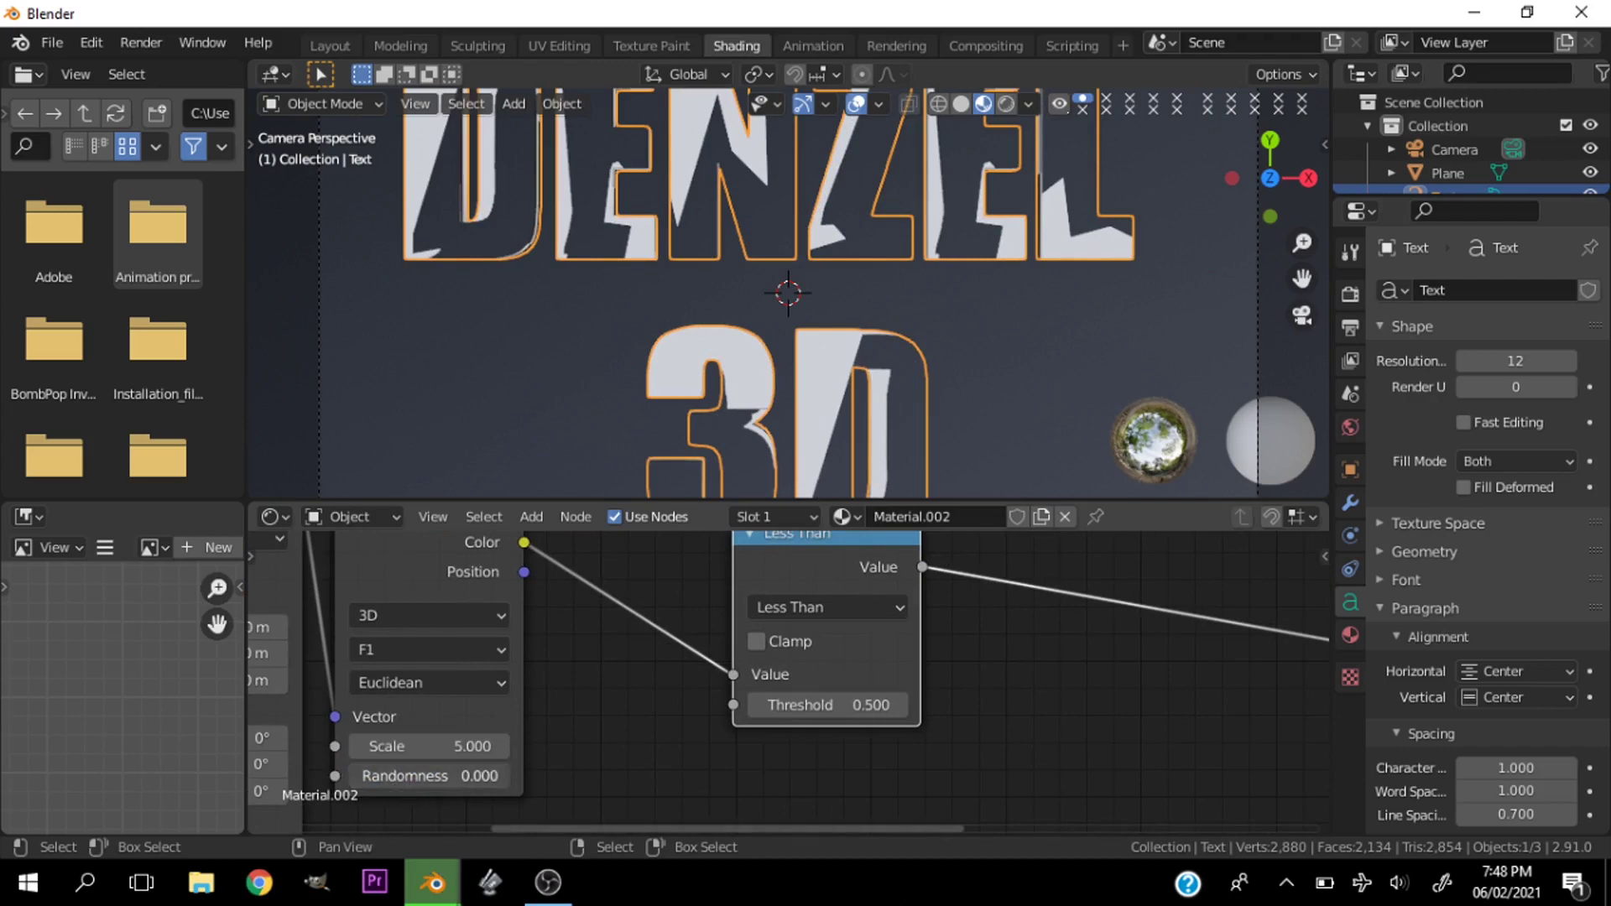
key(Return)
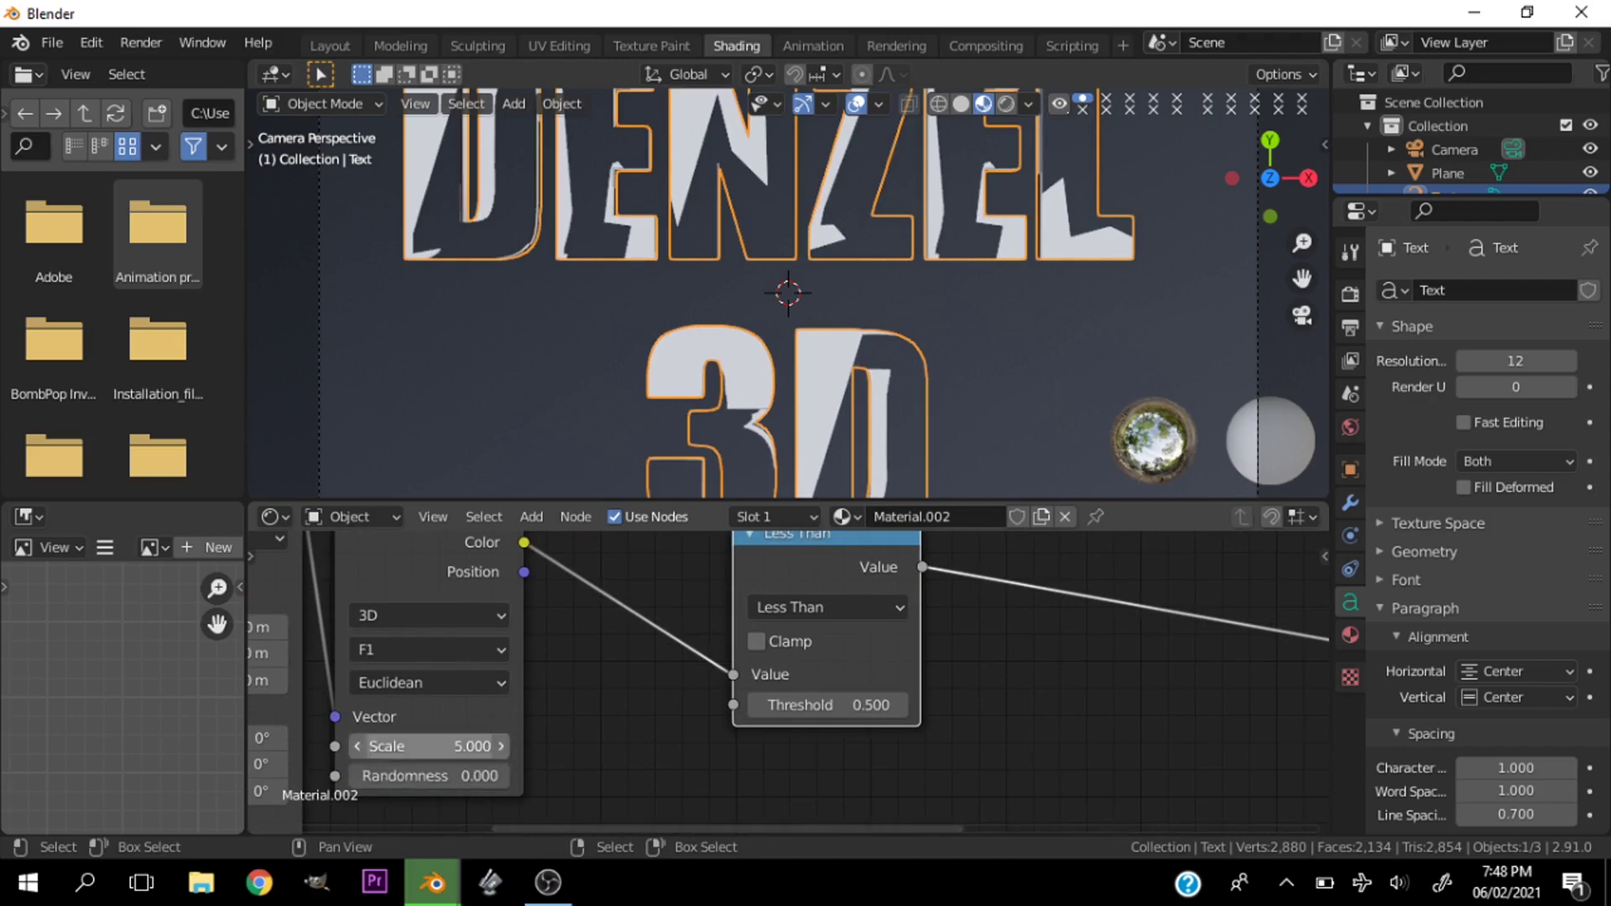
drag(453, 746, 588, 746)
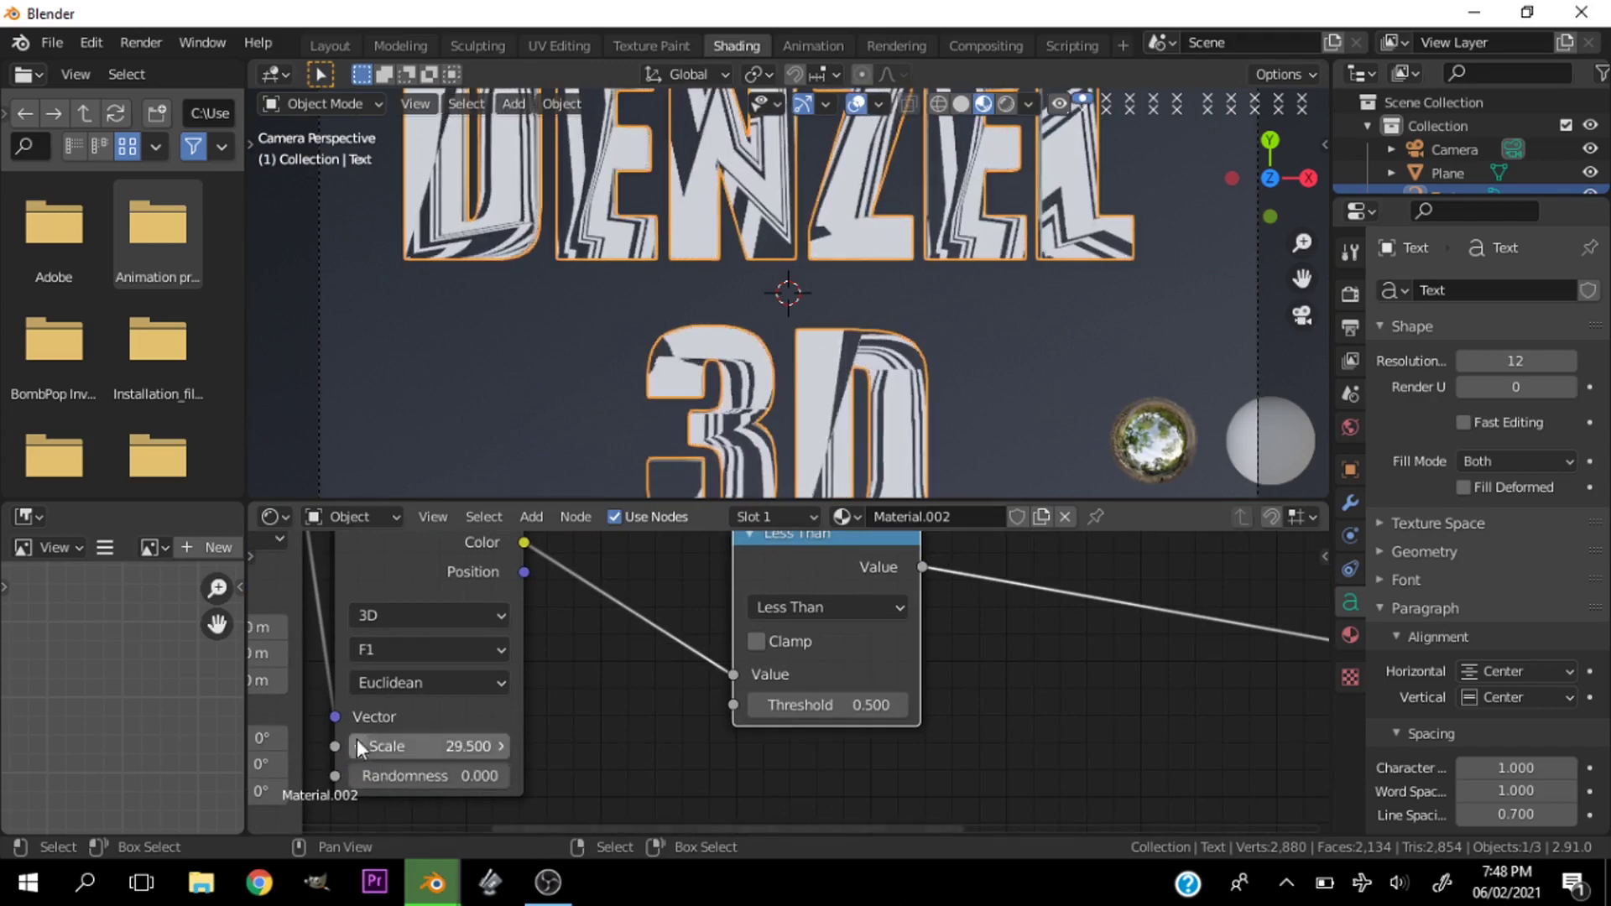
Switch the Voronoi Texture to 2D and set its distance metric to Manhattan
click(433, 616)
click(431, 675)
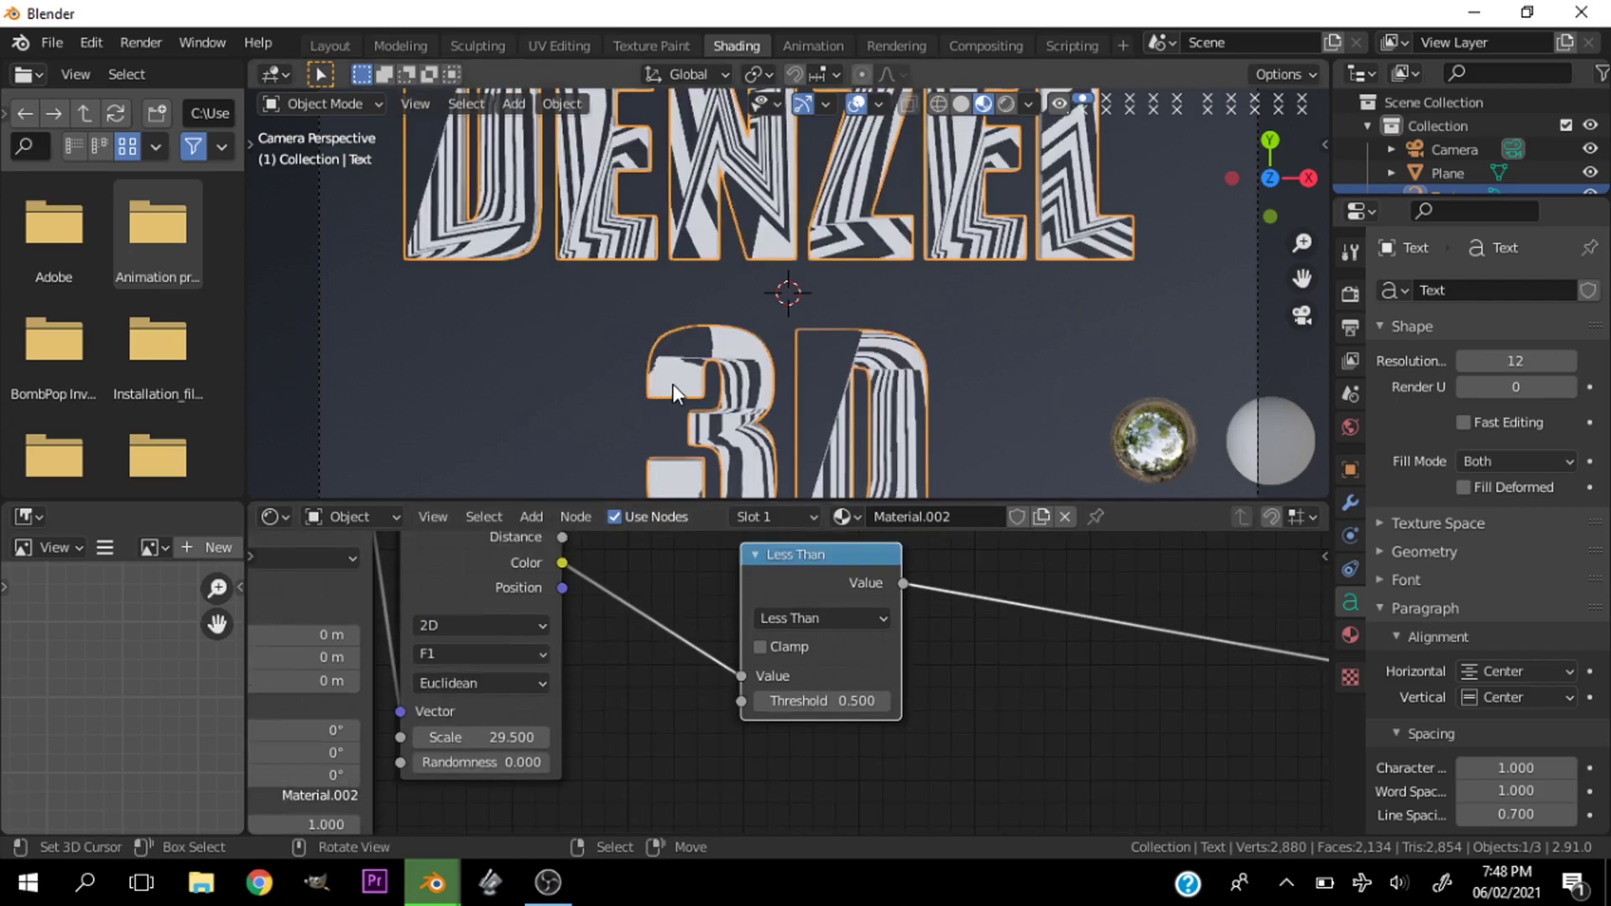
scroll(672, 384, down, 3)
scroll(439, 662, up, 1)
click(424, 678)
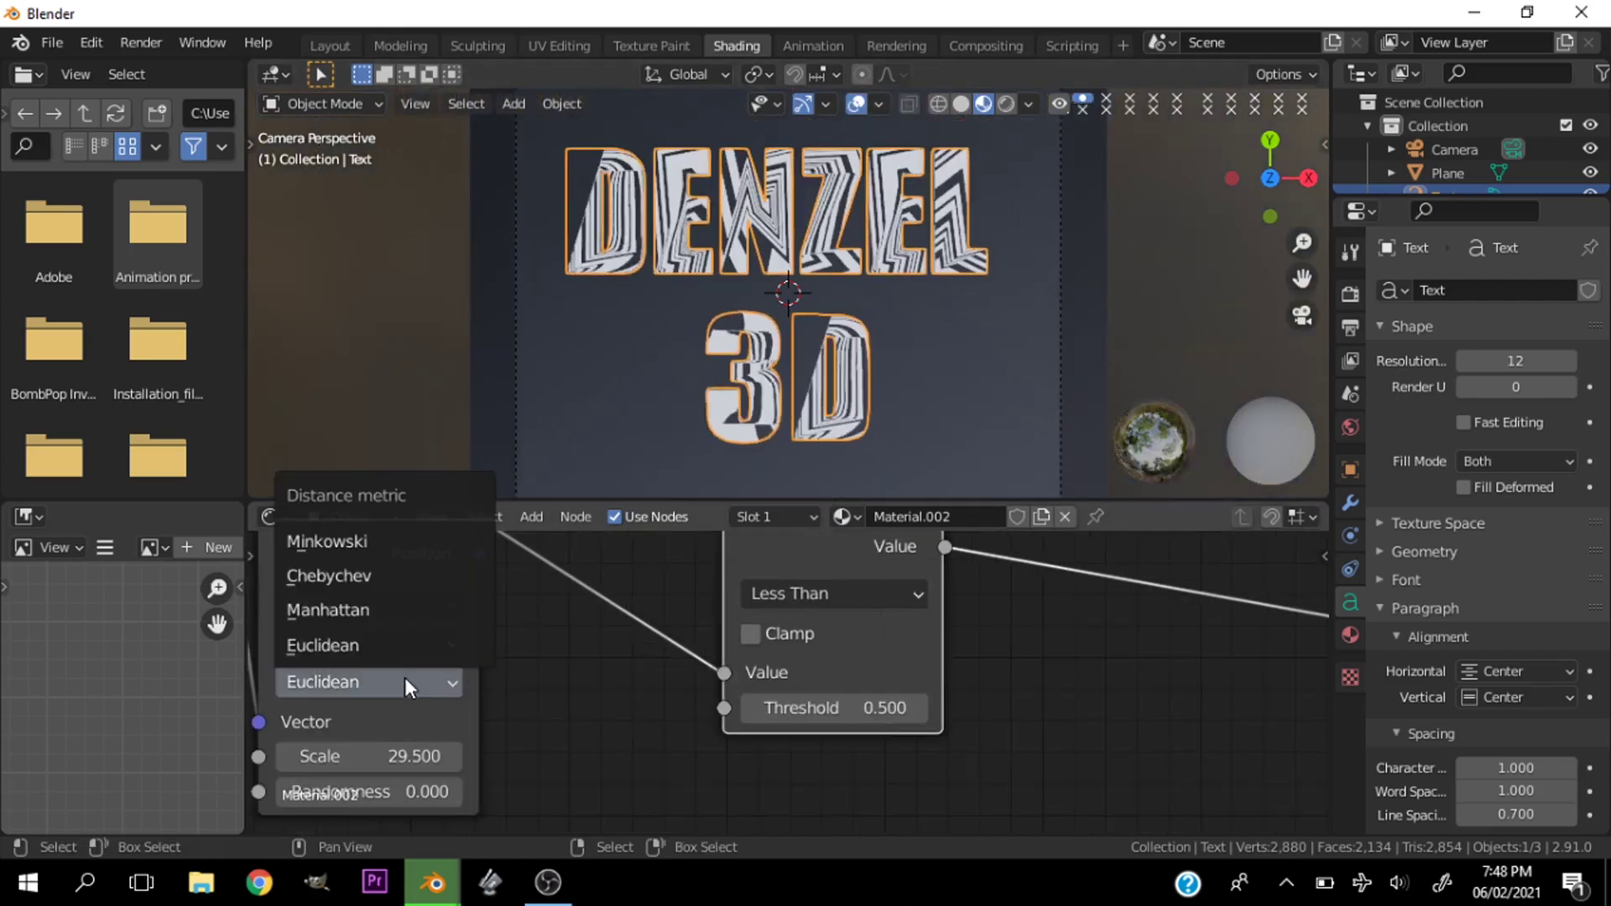
click(379, 606)
scroll(406, 683, down, 3)
scroll(773, 740, up, 2)
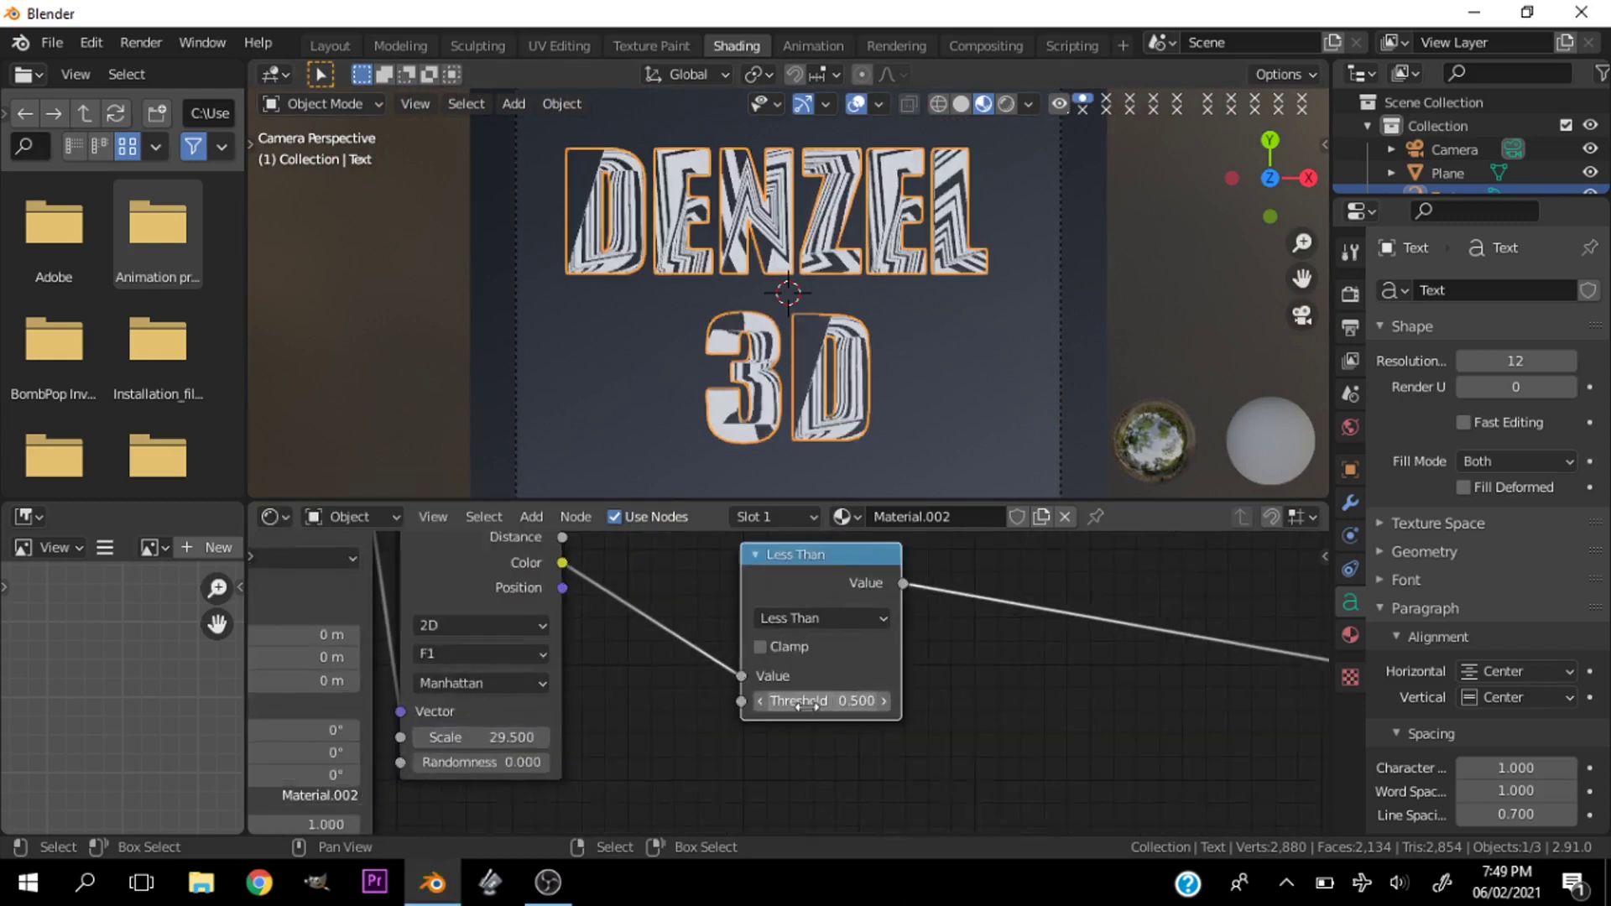
Enable Clamp on the Less Than node with a threshold of 0.850, and set the Voronoi Texture's scale to 11.600
mouse_move(814, 708)
mouse_down()
mouse_move(739, 707)
mouse_move(873, 705)
mouse_move(792, 687)
mouse_up()
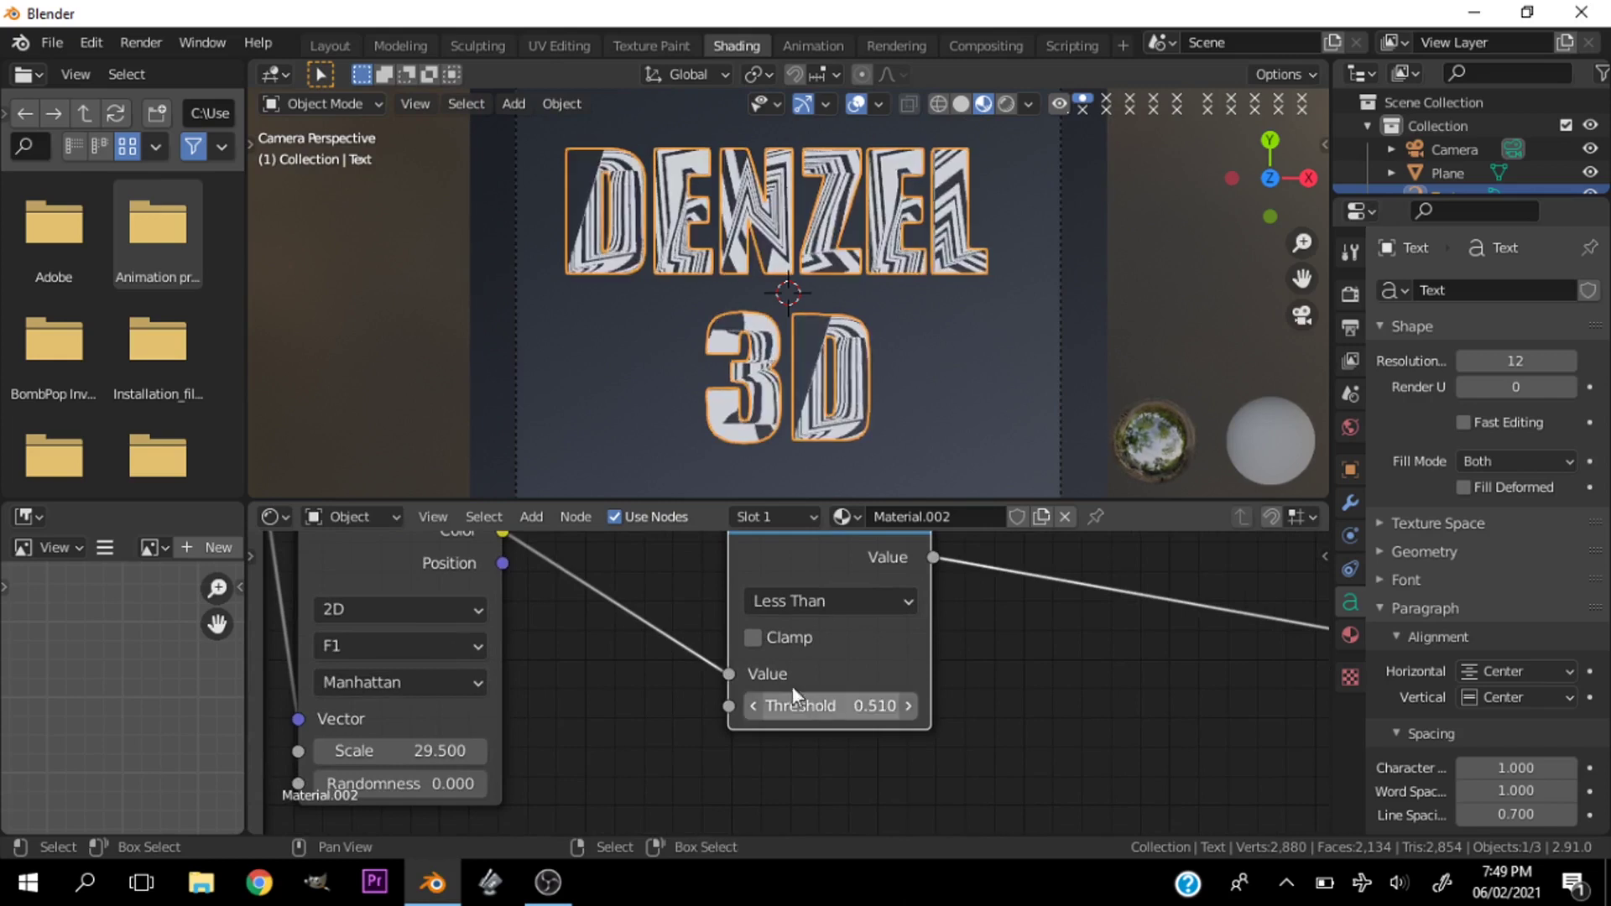
click(754, 639)
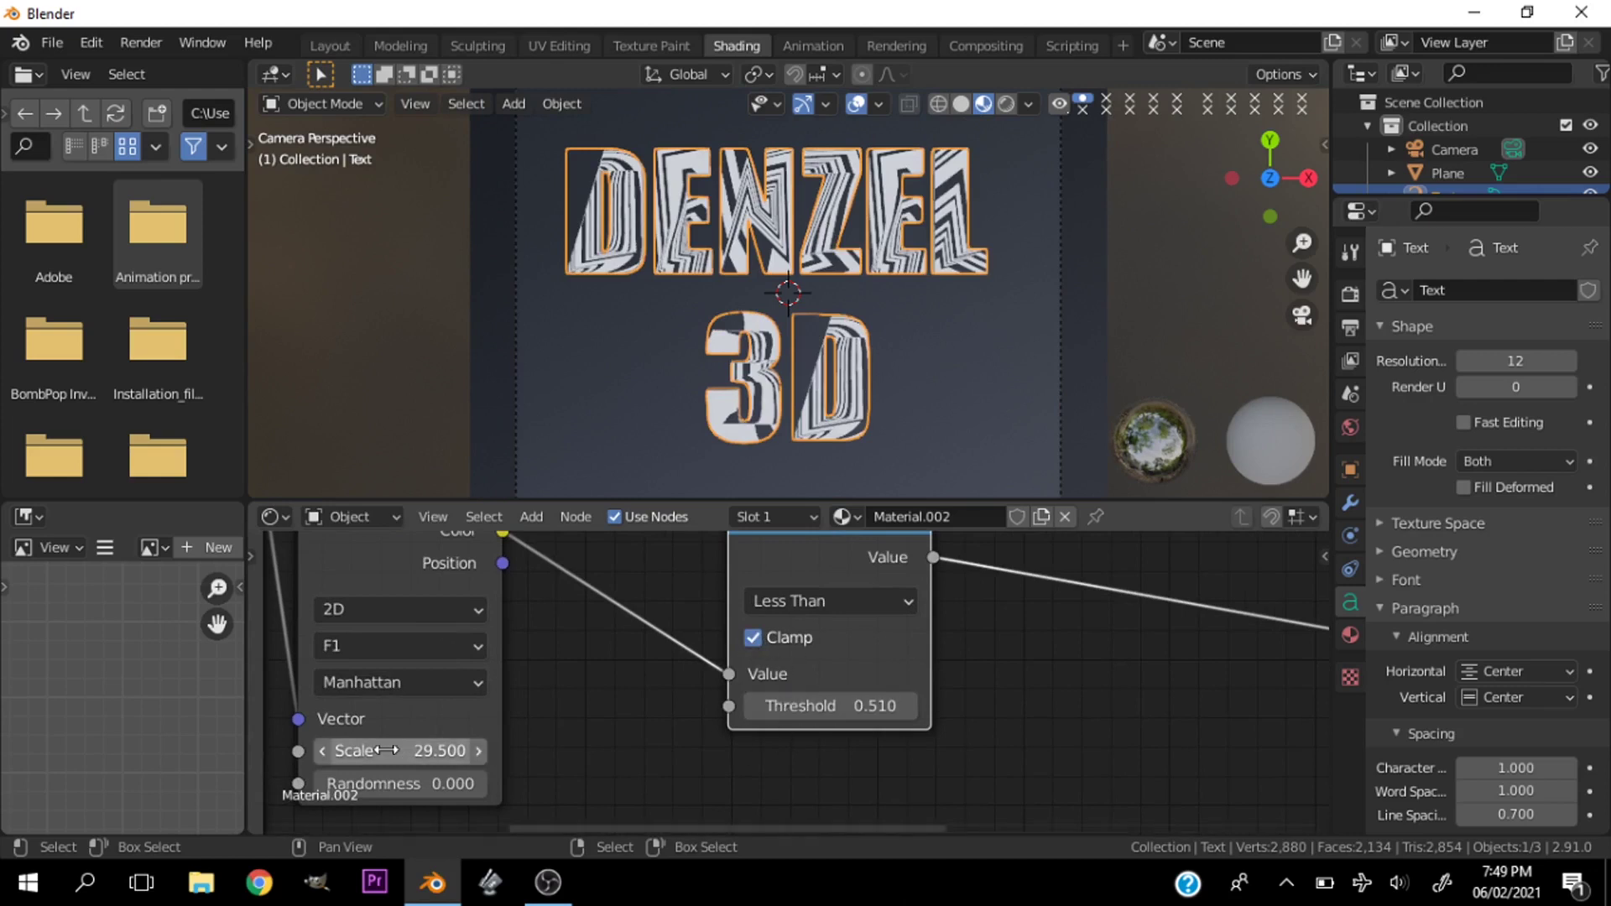
drag(386, 751, 273, 750)
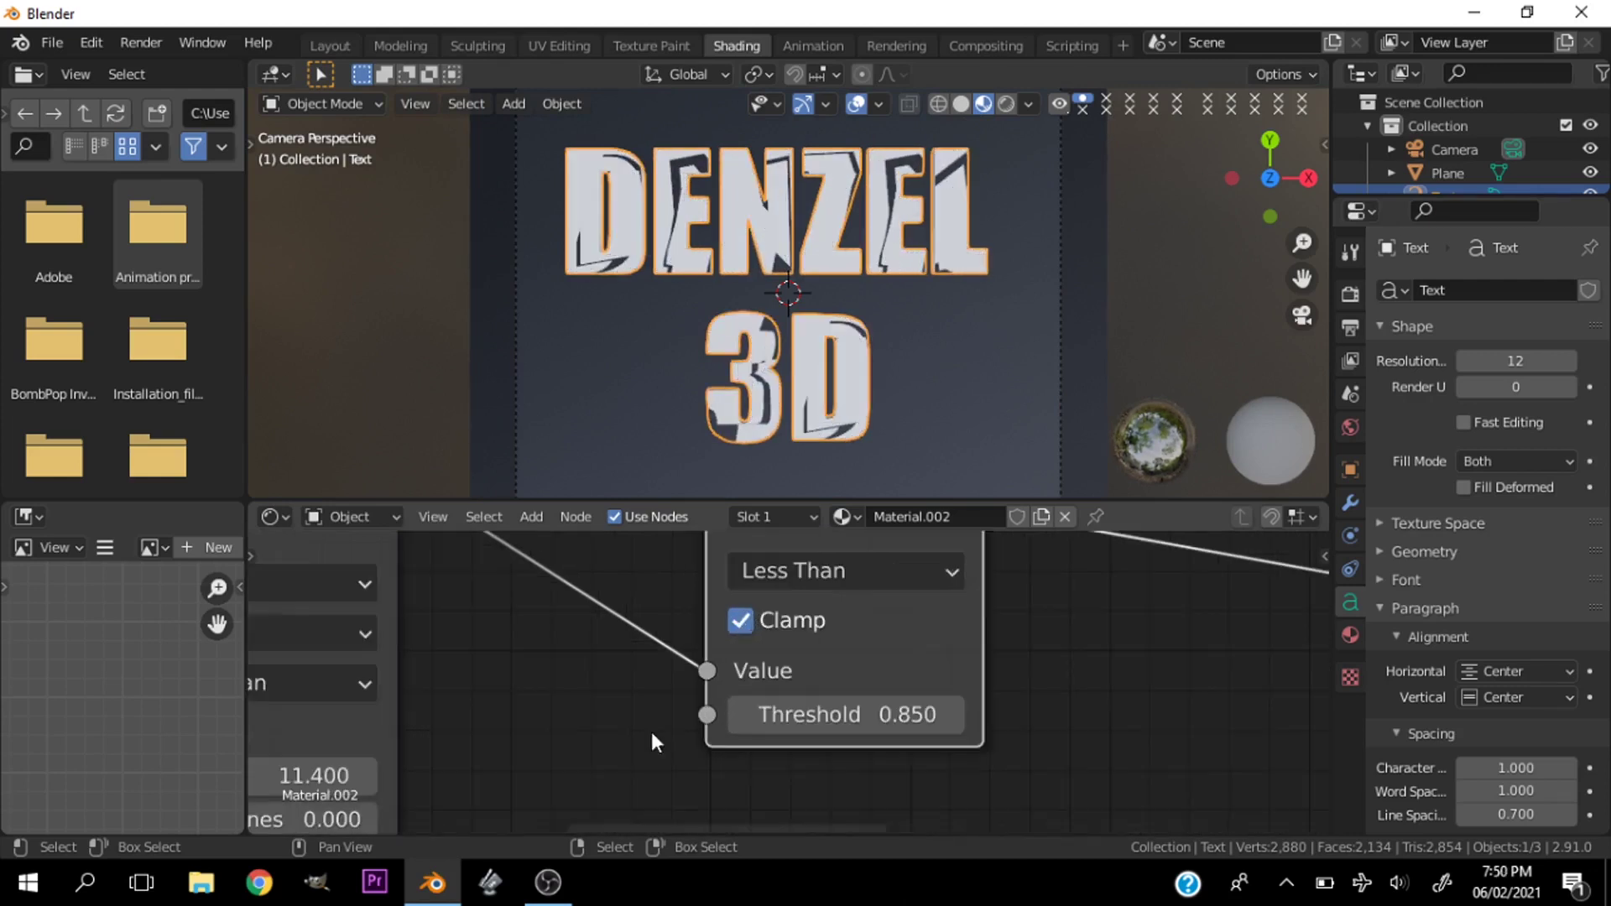
scroll(556, 731, down, 4)
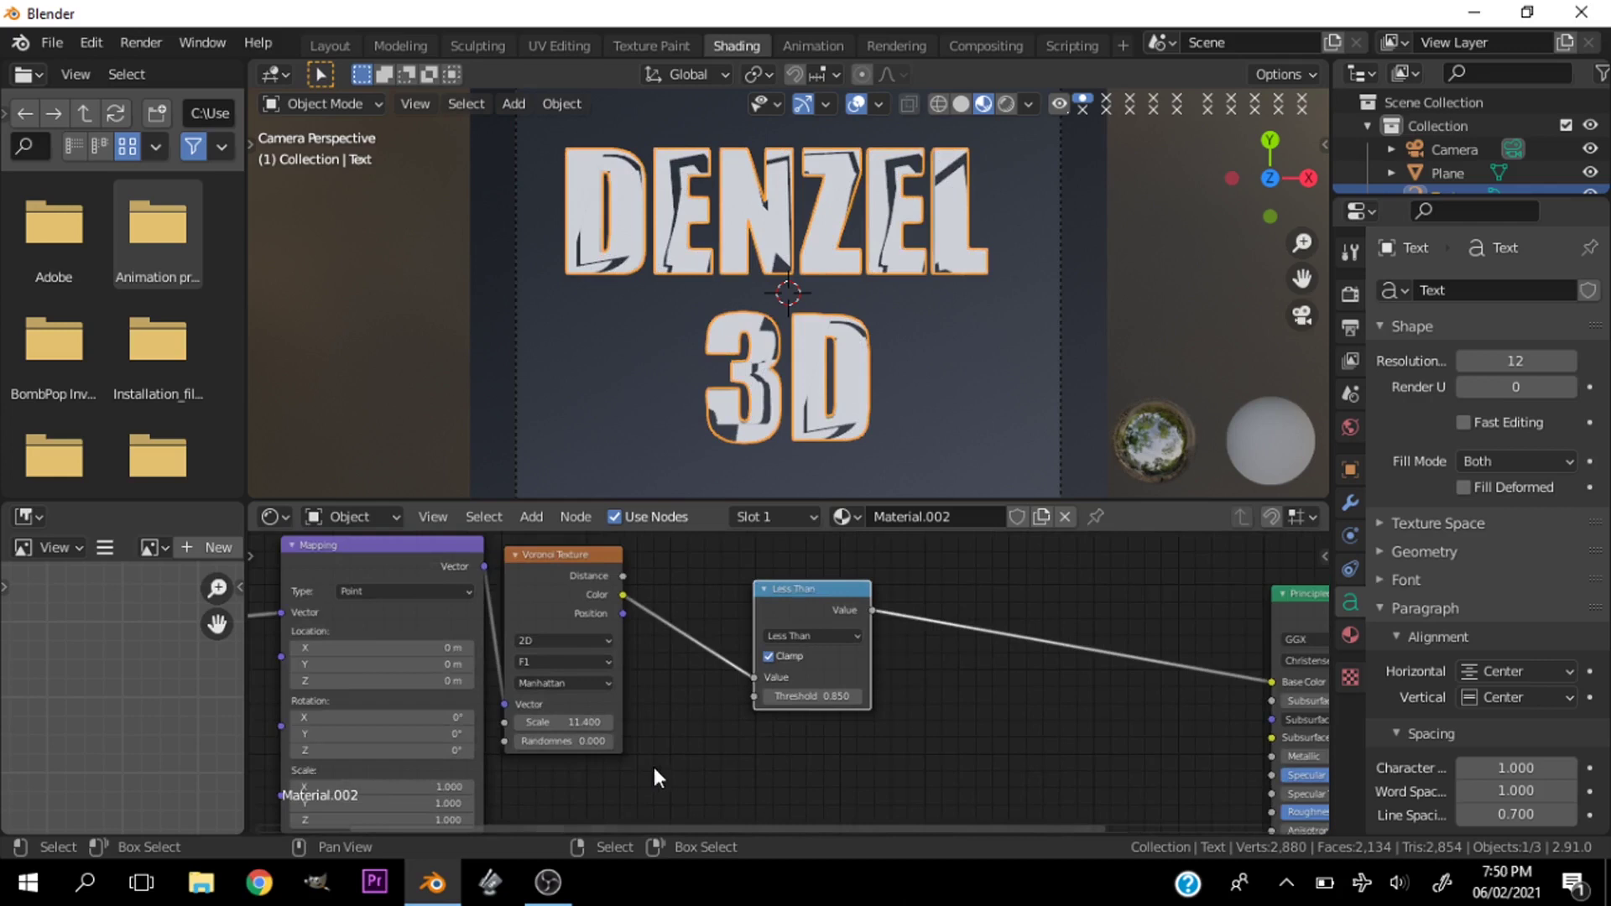
scroll(703, 775, up, 2)
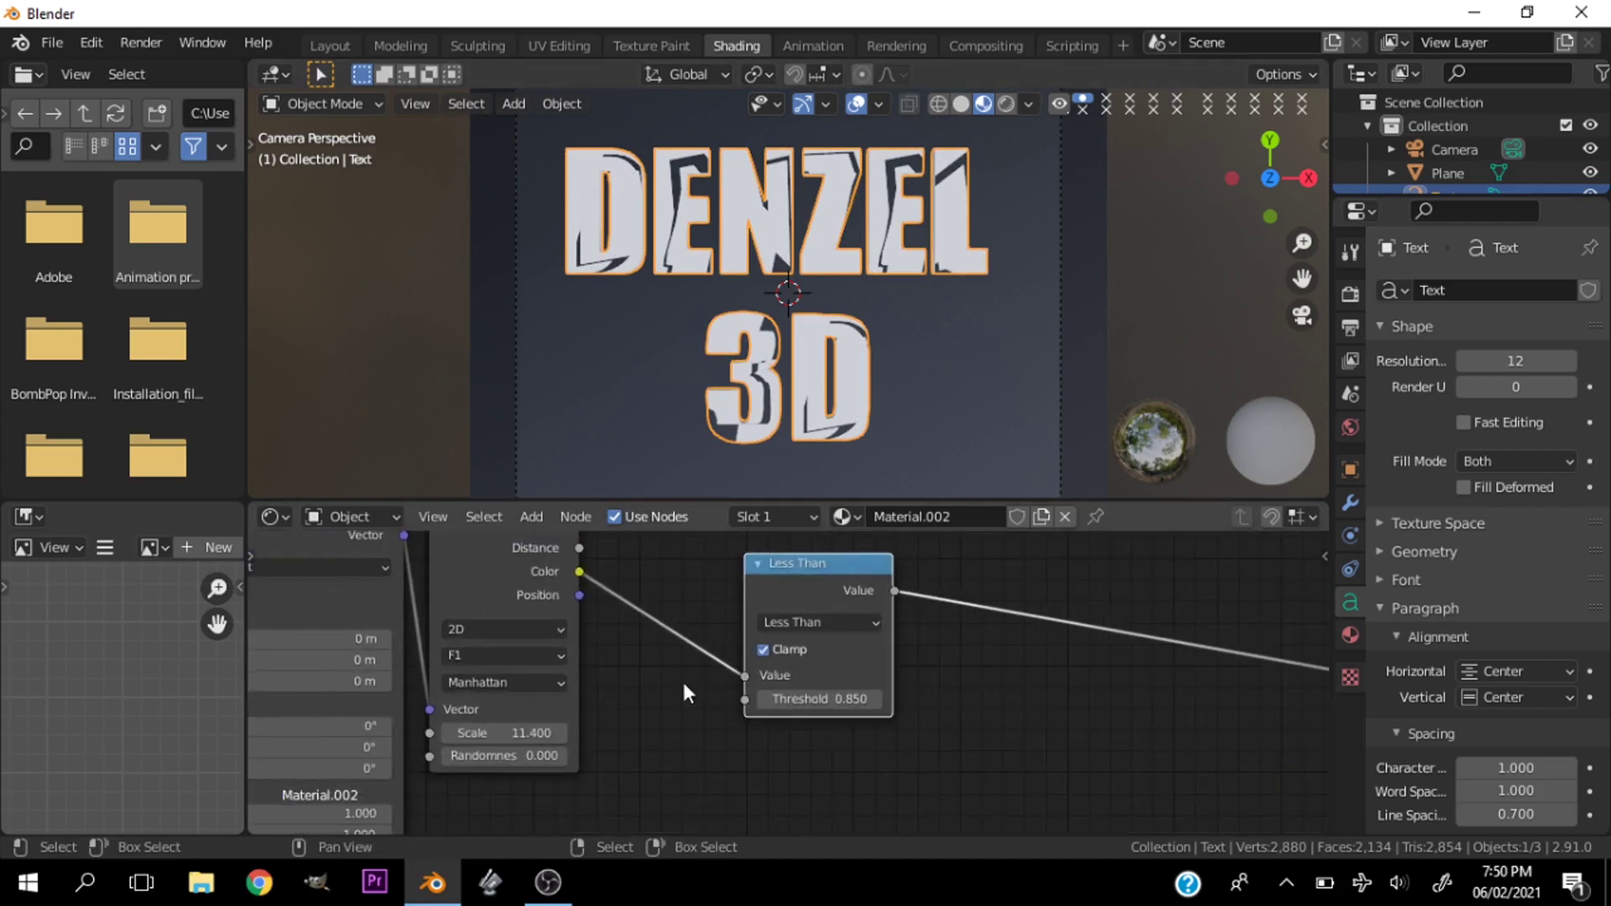
ctrl+scroll(639, 737, up, 4)
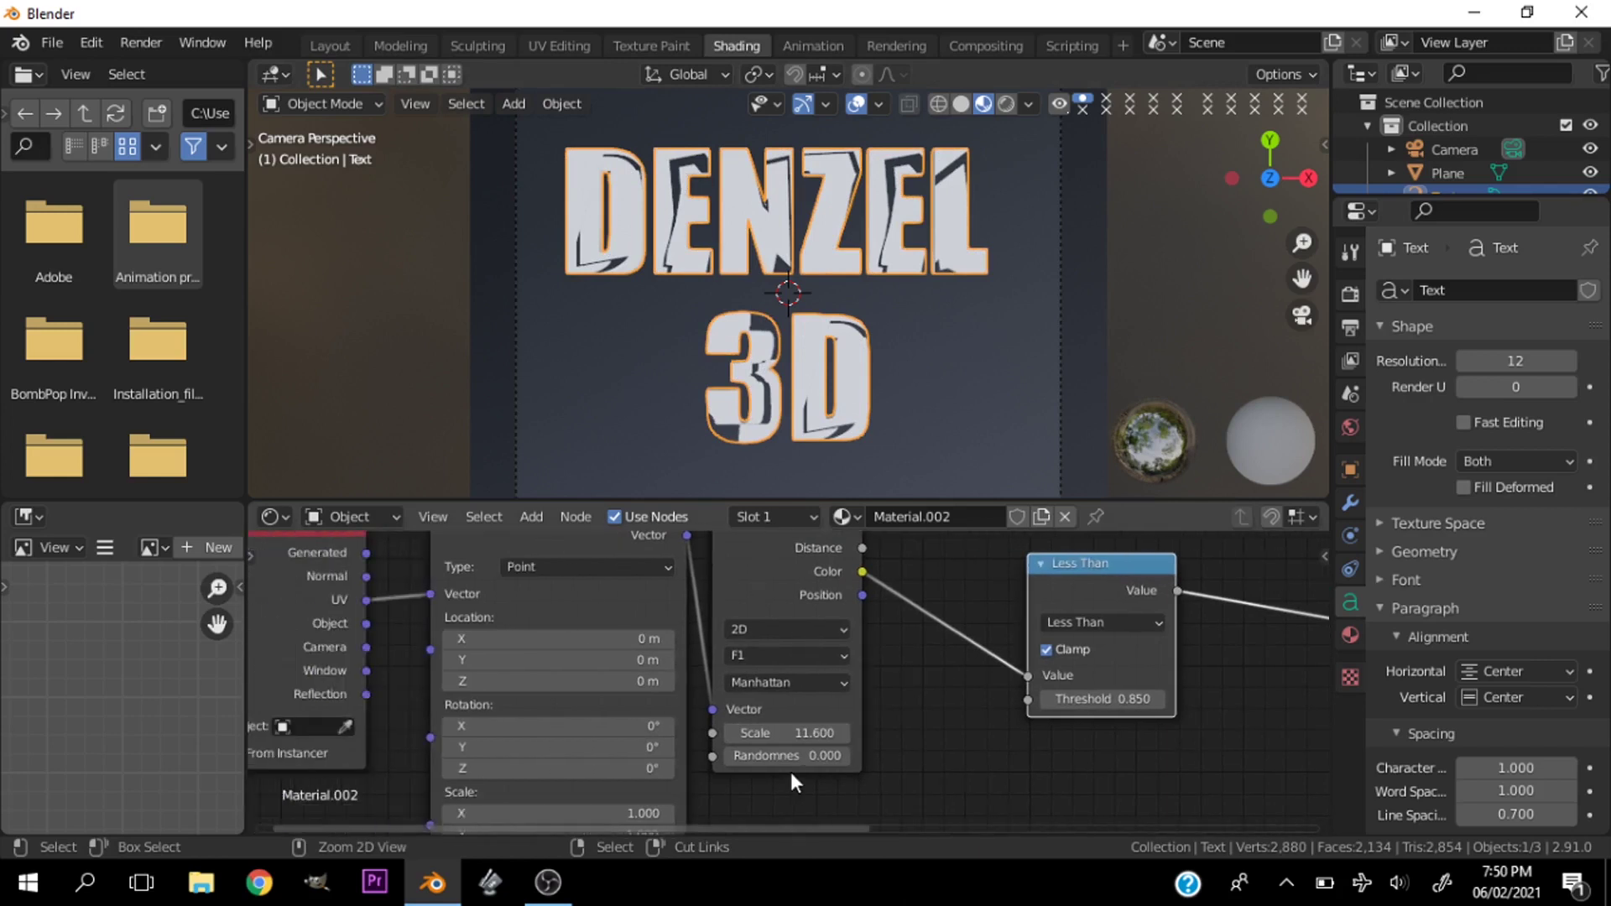
ctrl+scroll(790, 773, up, 3)
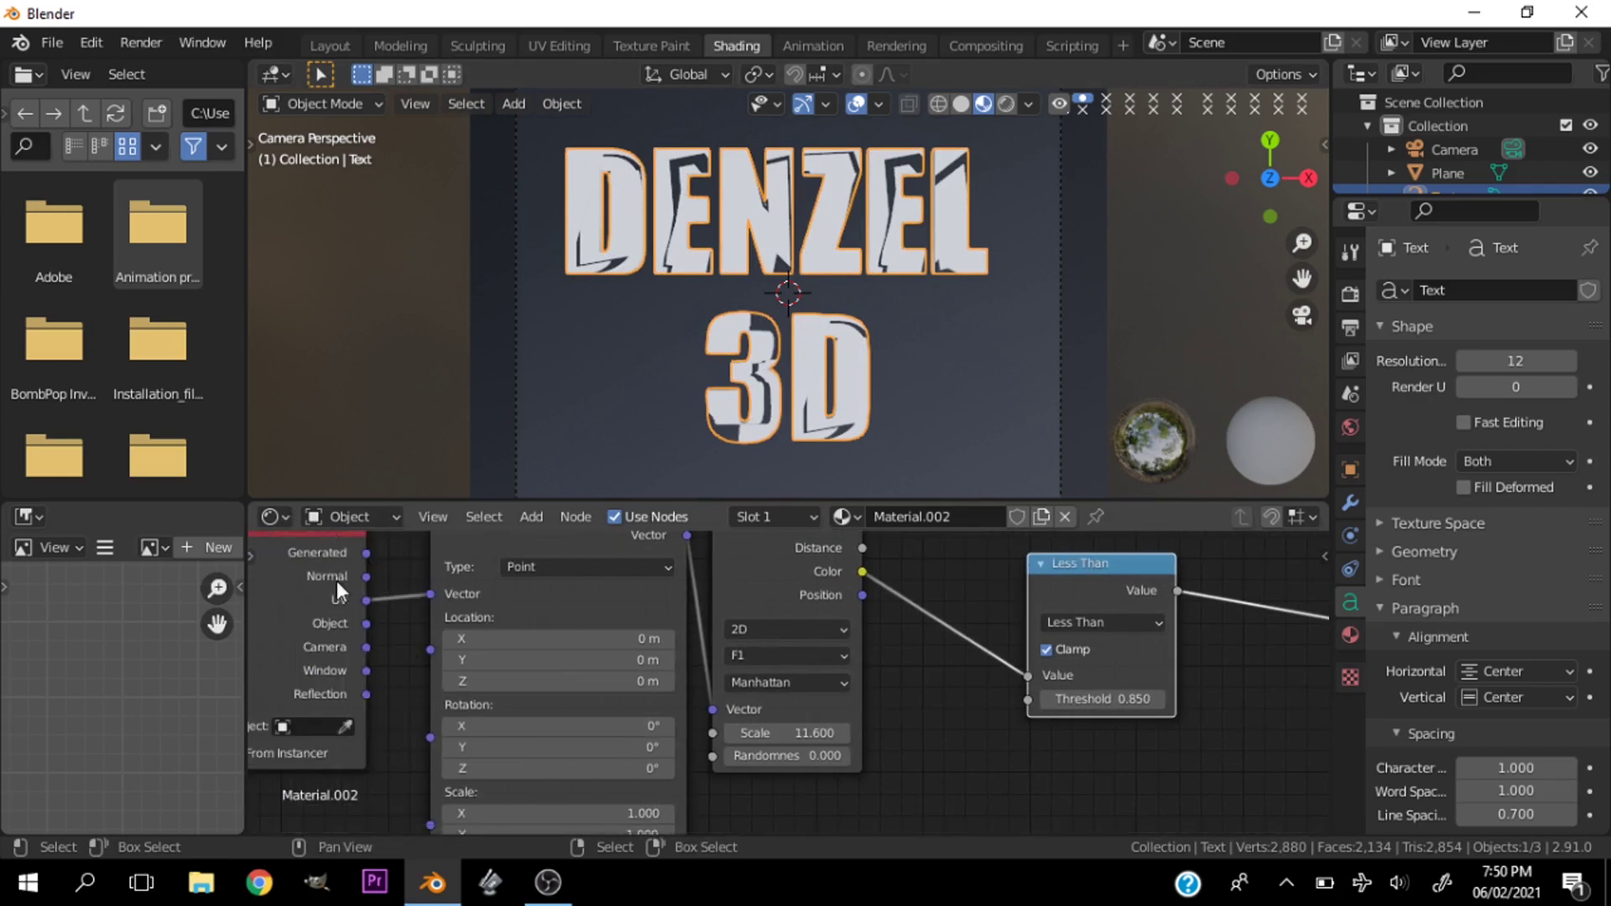
scroll(327, 651, down, 2)
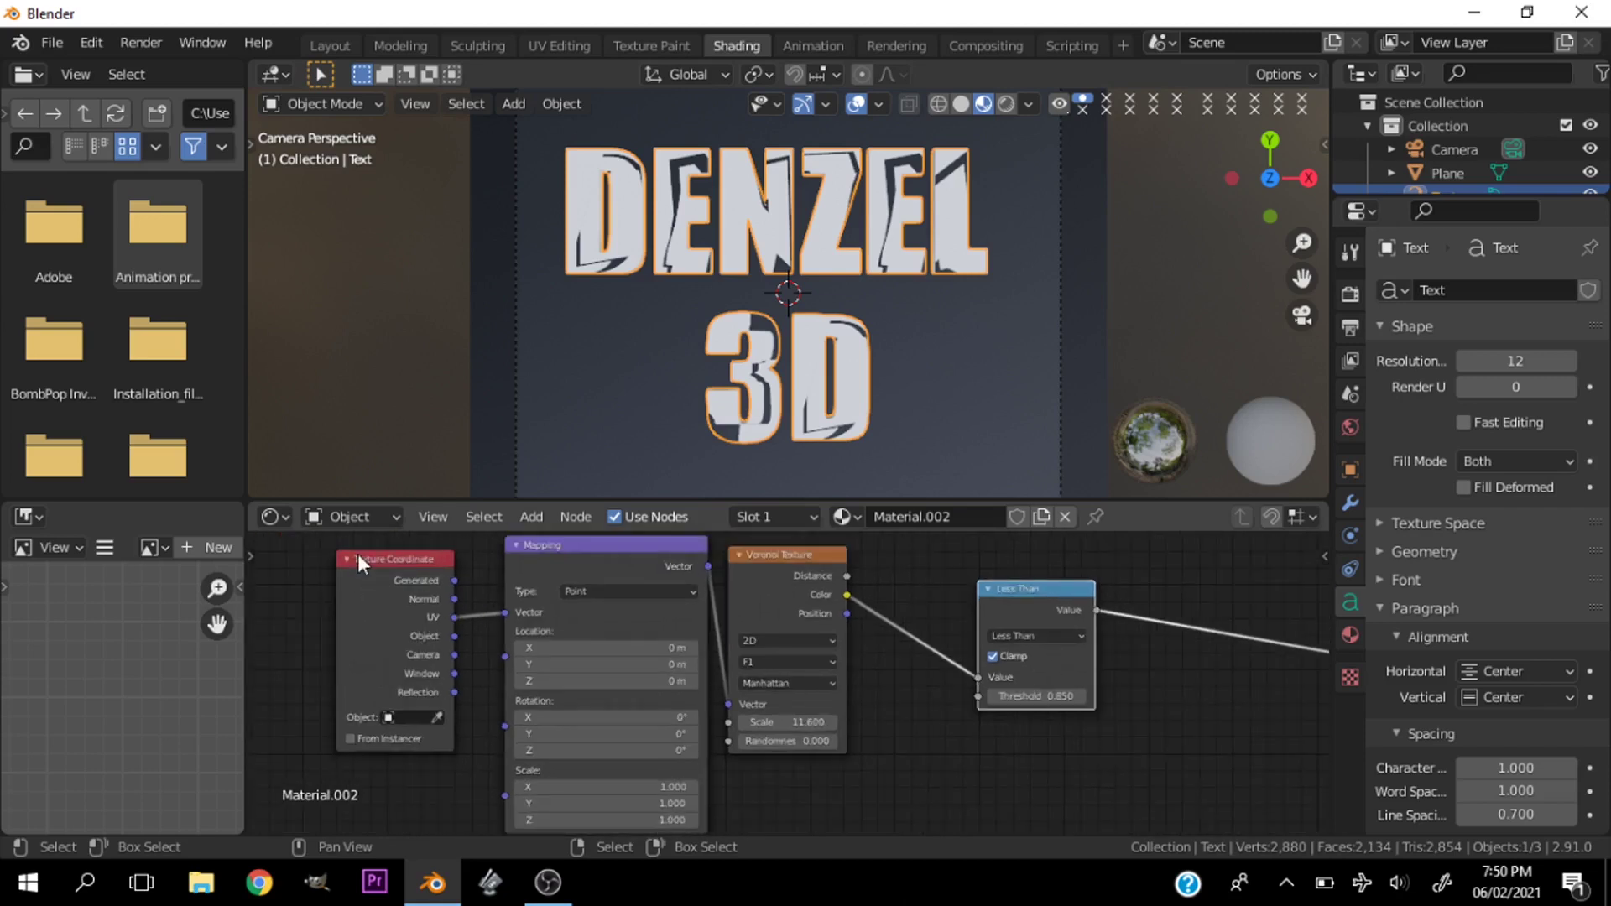
Connect the Texture Coordinate's Generated output to the Mapping node's Vector, and set the Less Than threshold to 0.450
drag(452, 583, 505, 614)
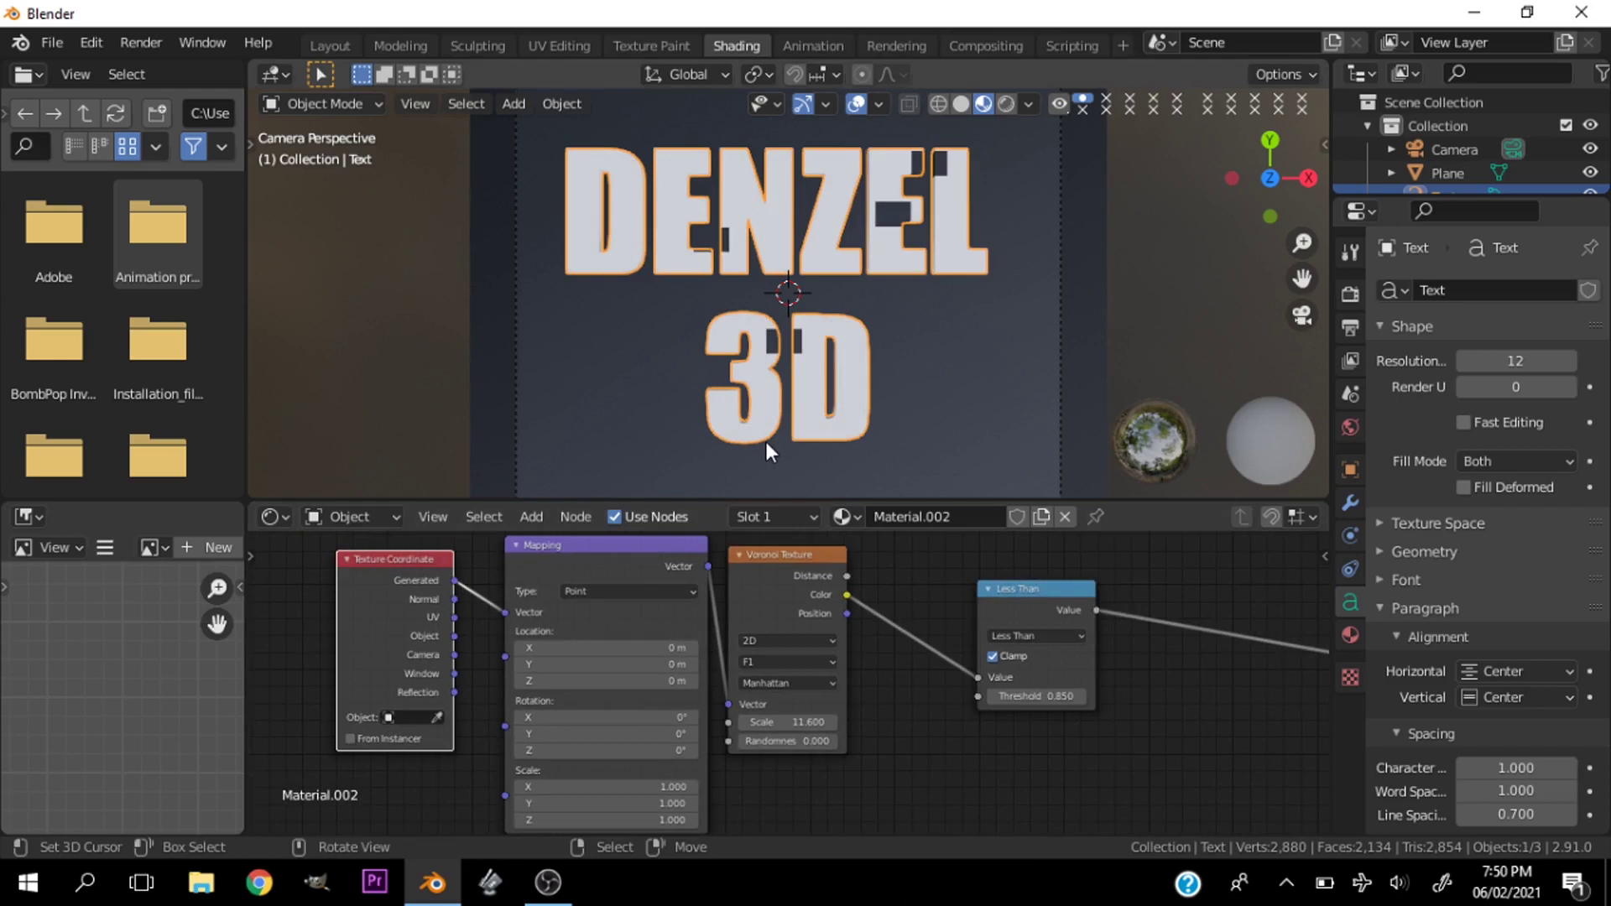
scroll(839, 390, up, 2)
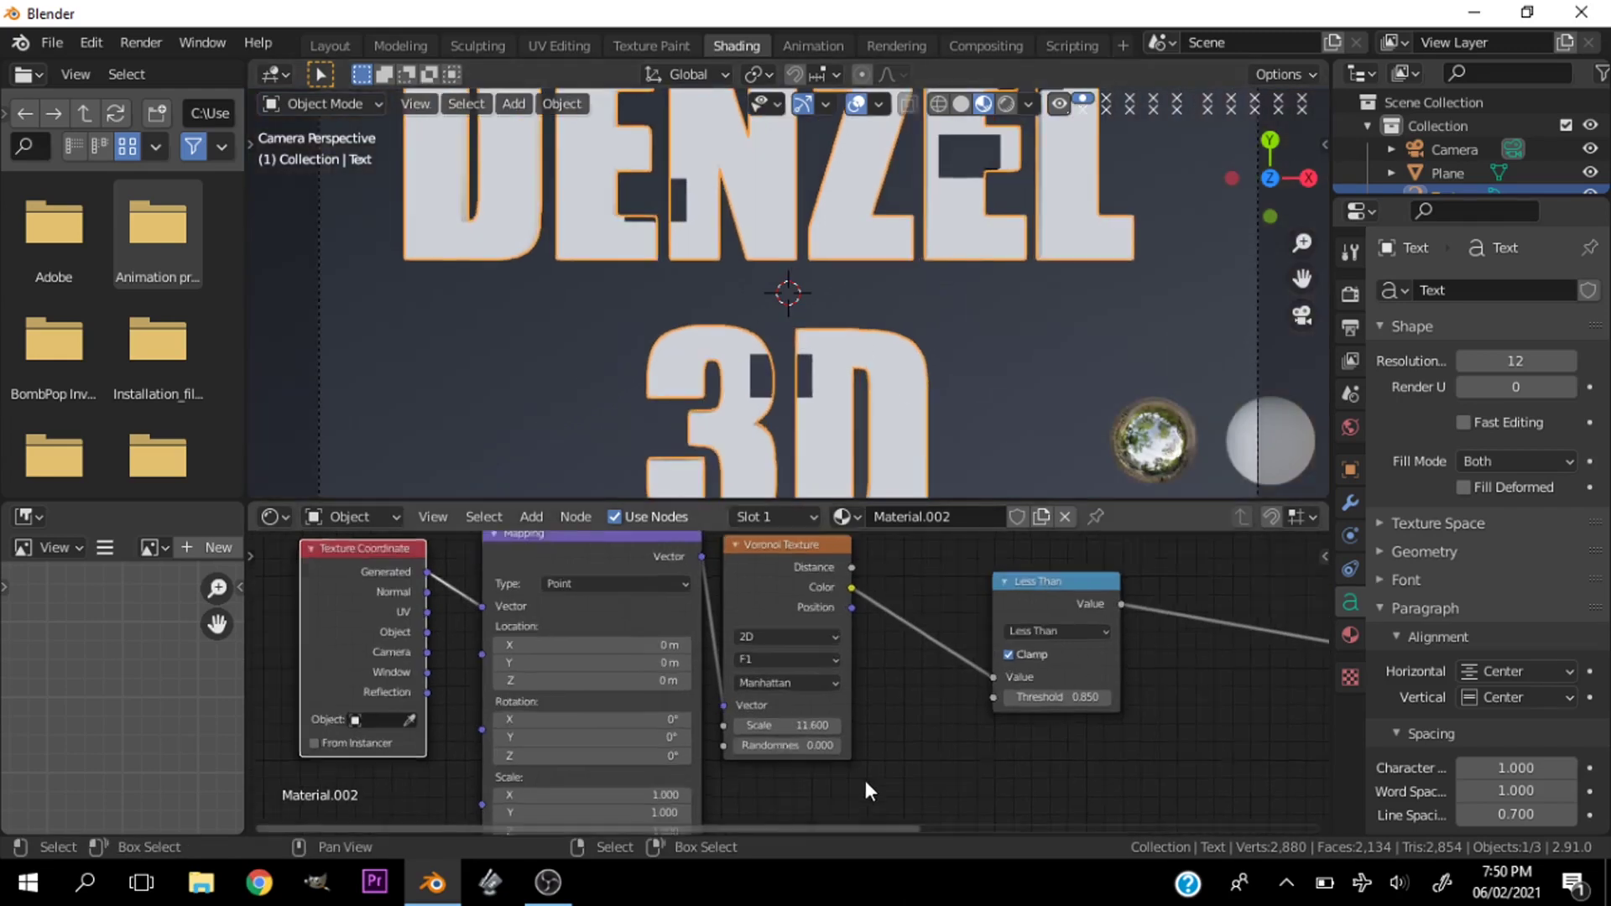
scroll(789, 688, up, 2)
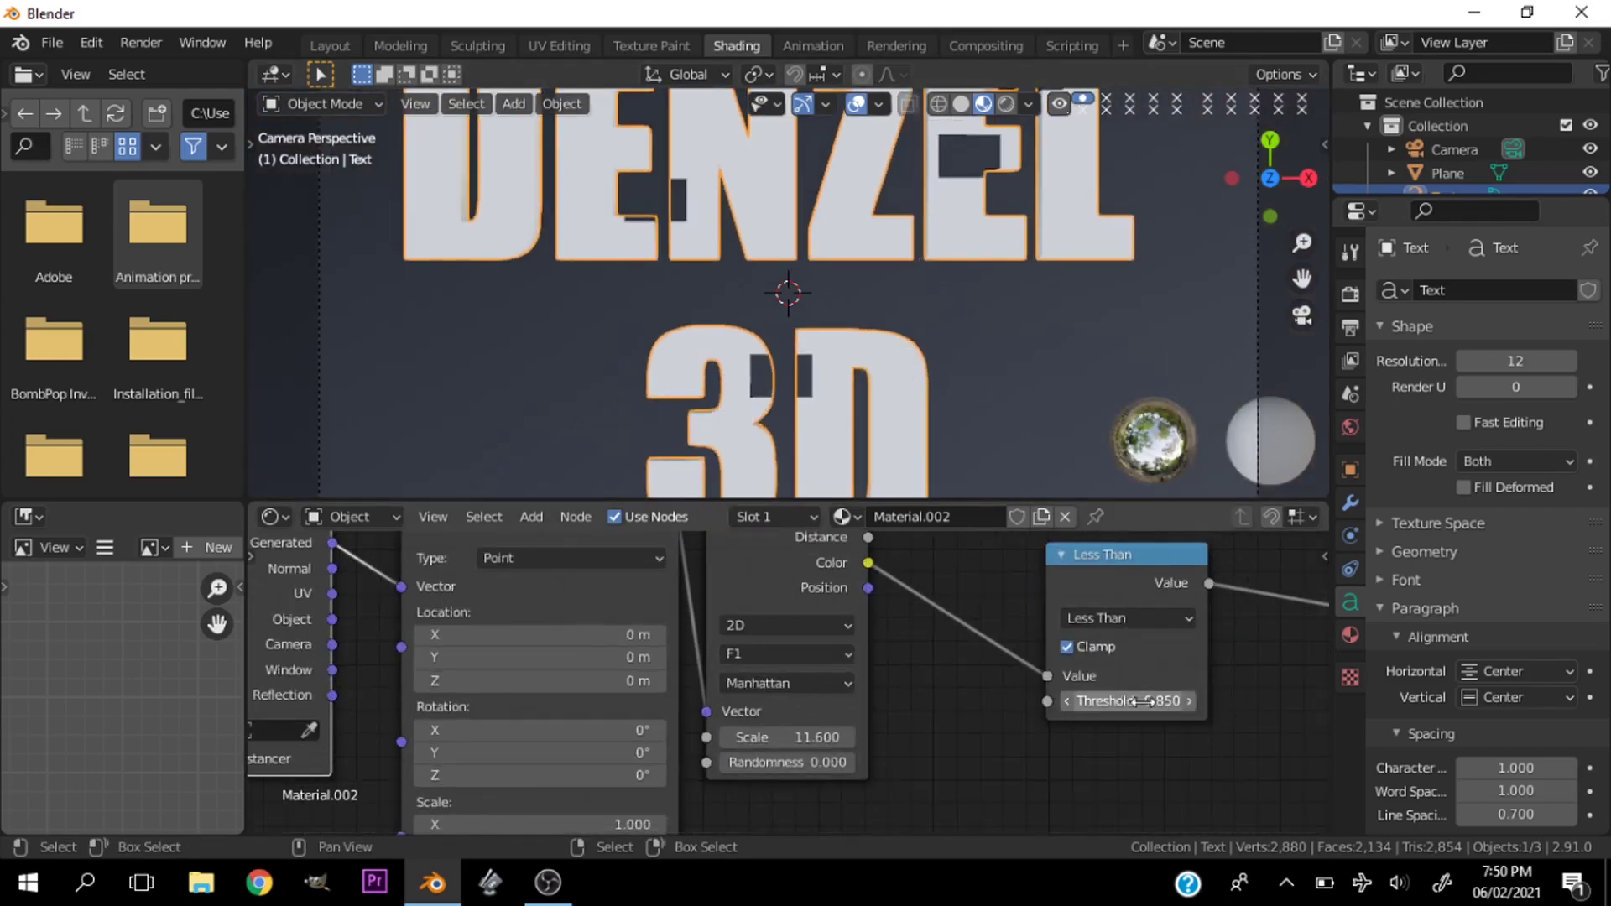
drag(1129, 701, 1051, 702)
scroll(787, 312, down, 3)
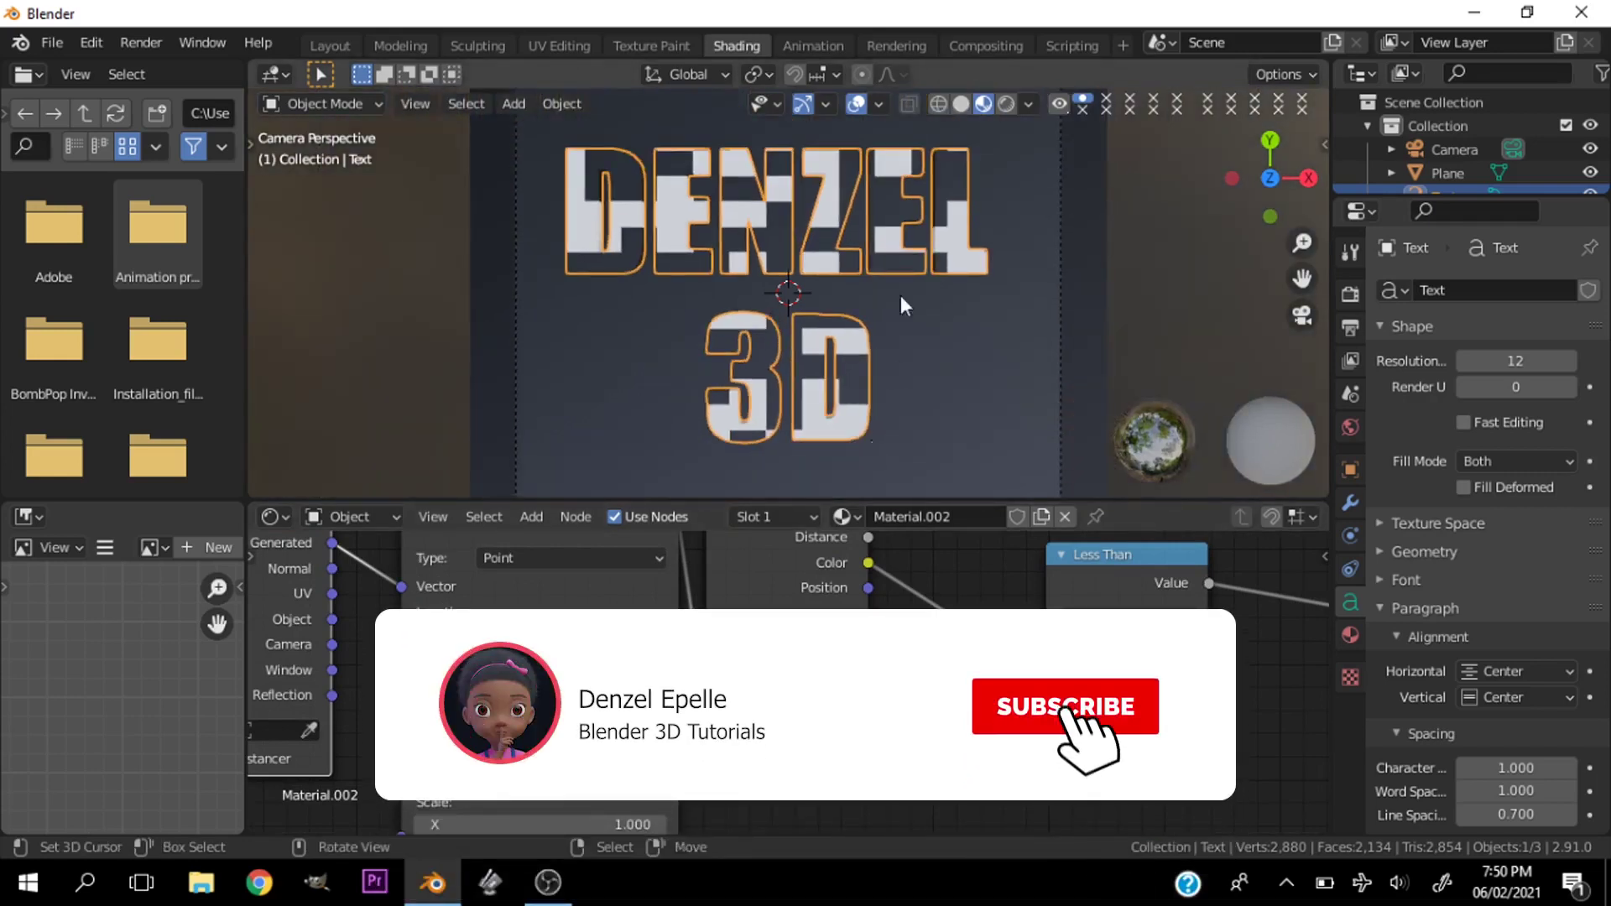
scroll(900, 228, down, 2)
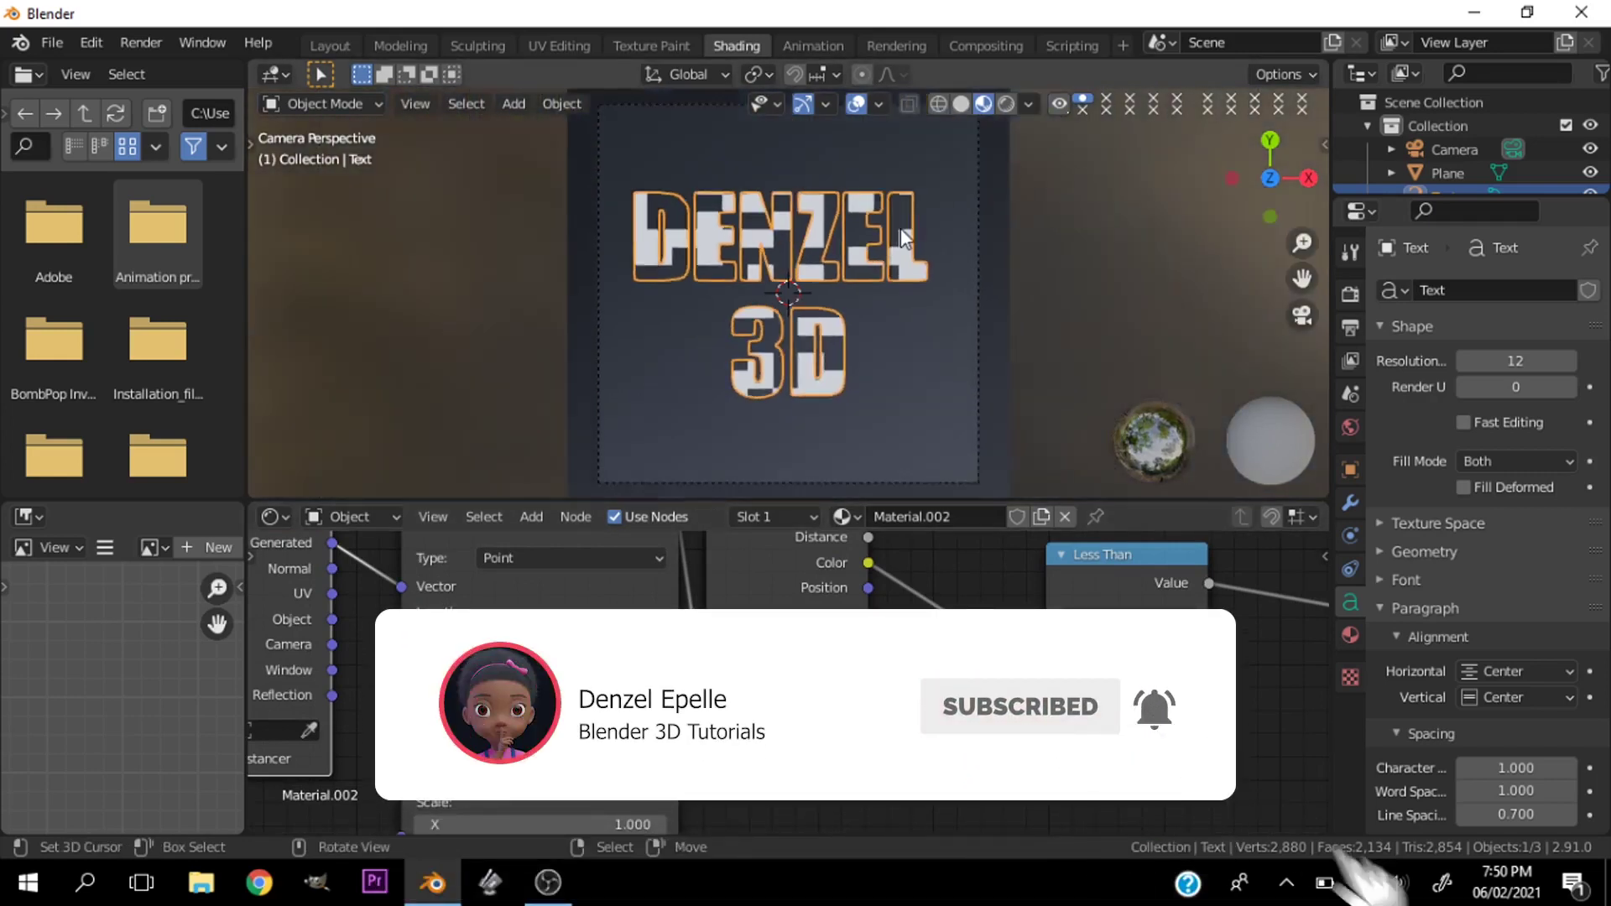
Hide the background plane from the viewport and reselect the text
click(944, 363)
key(h)
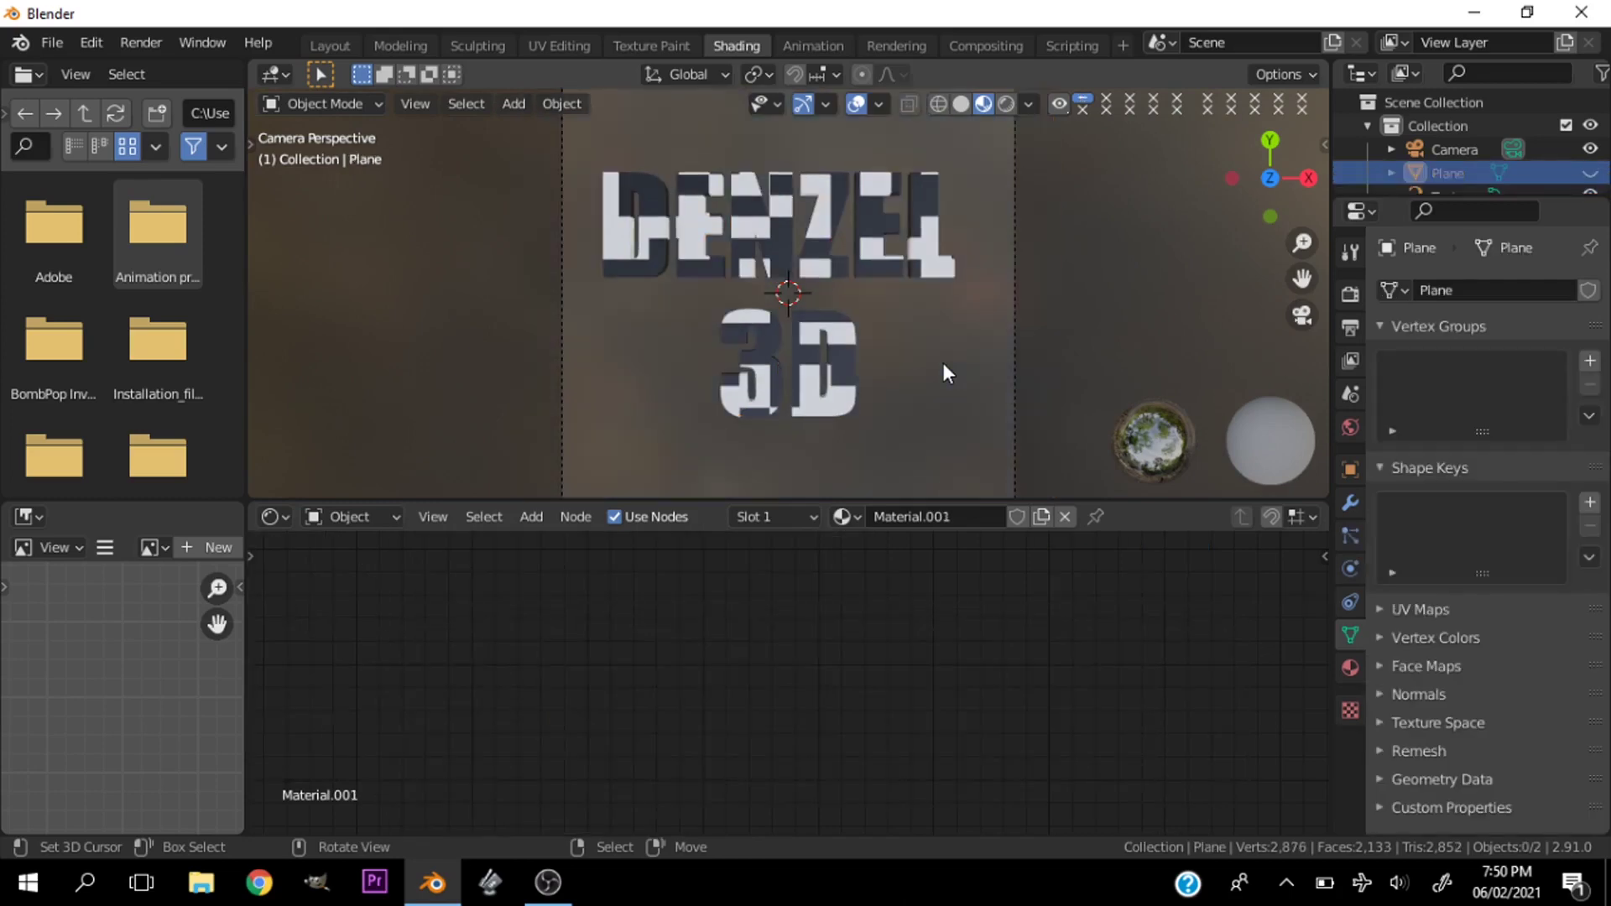
click(819, 365)
Move the Less Than node's Value link from the Principled BSDF's Base Color to its Alpha input
scroll(964, 687, down, 5)
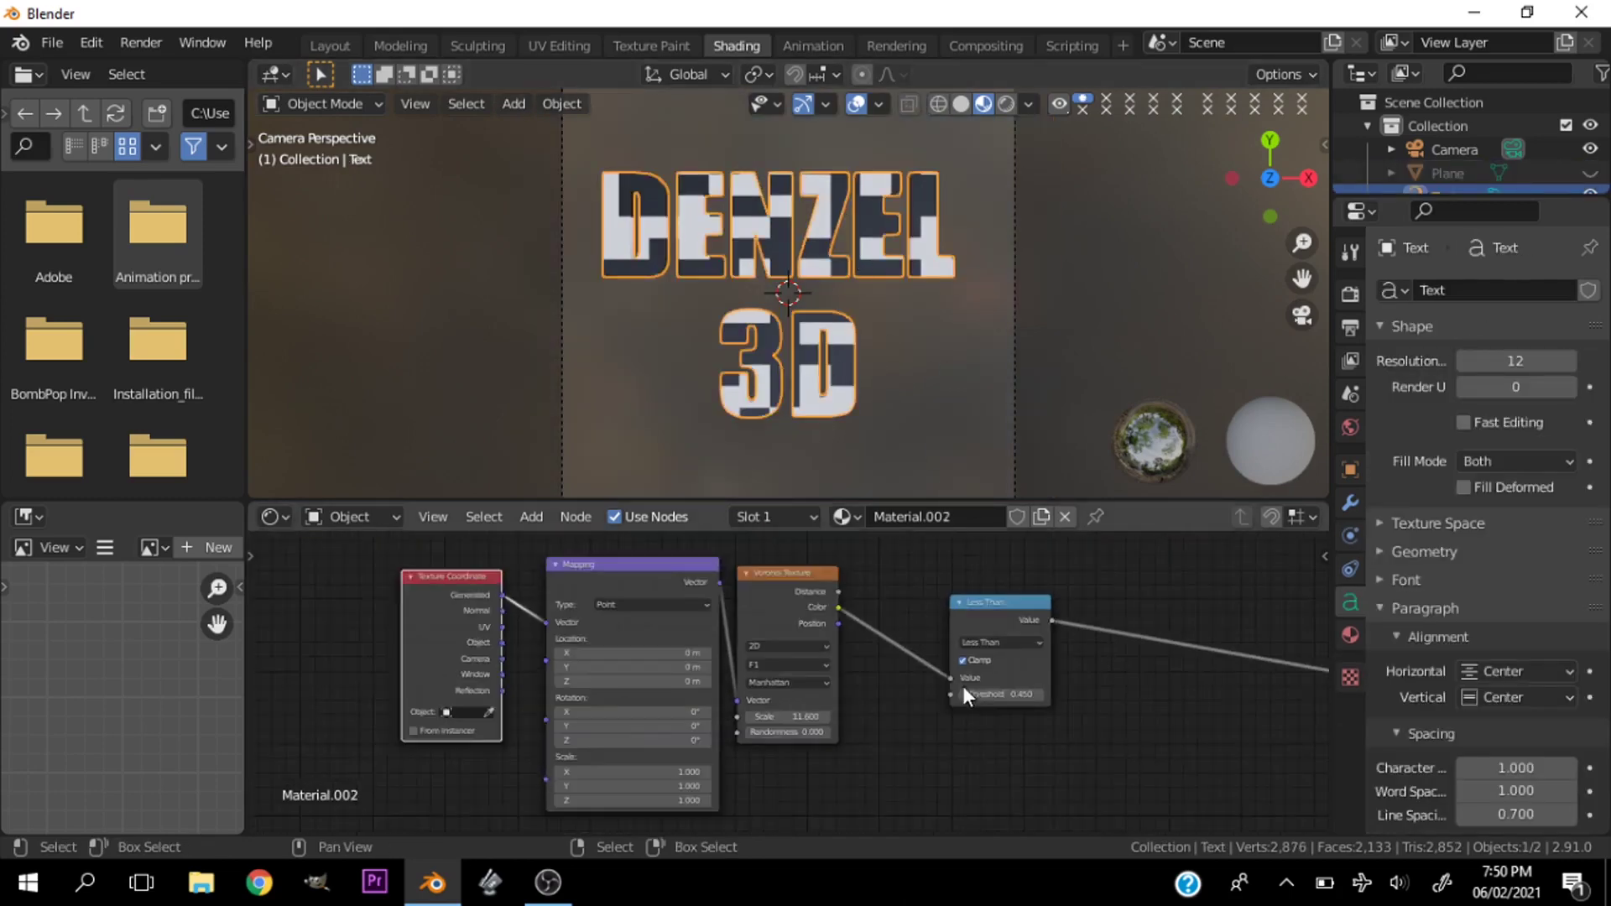
scroll(775, 720, up, 3)
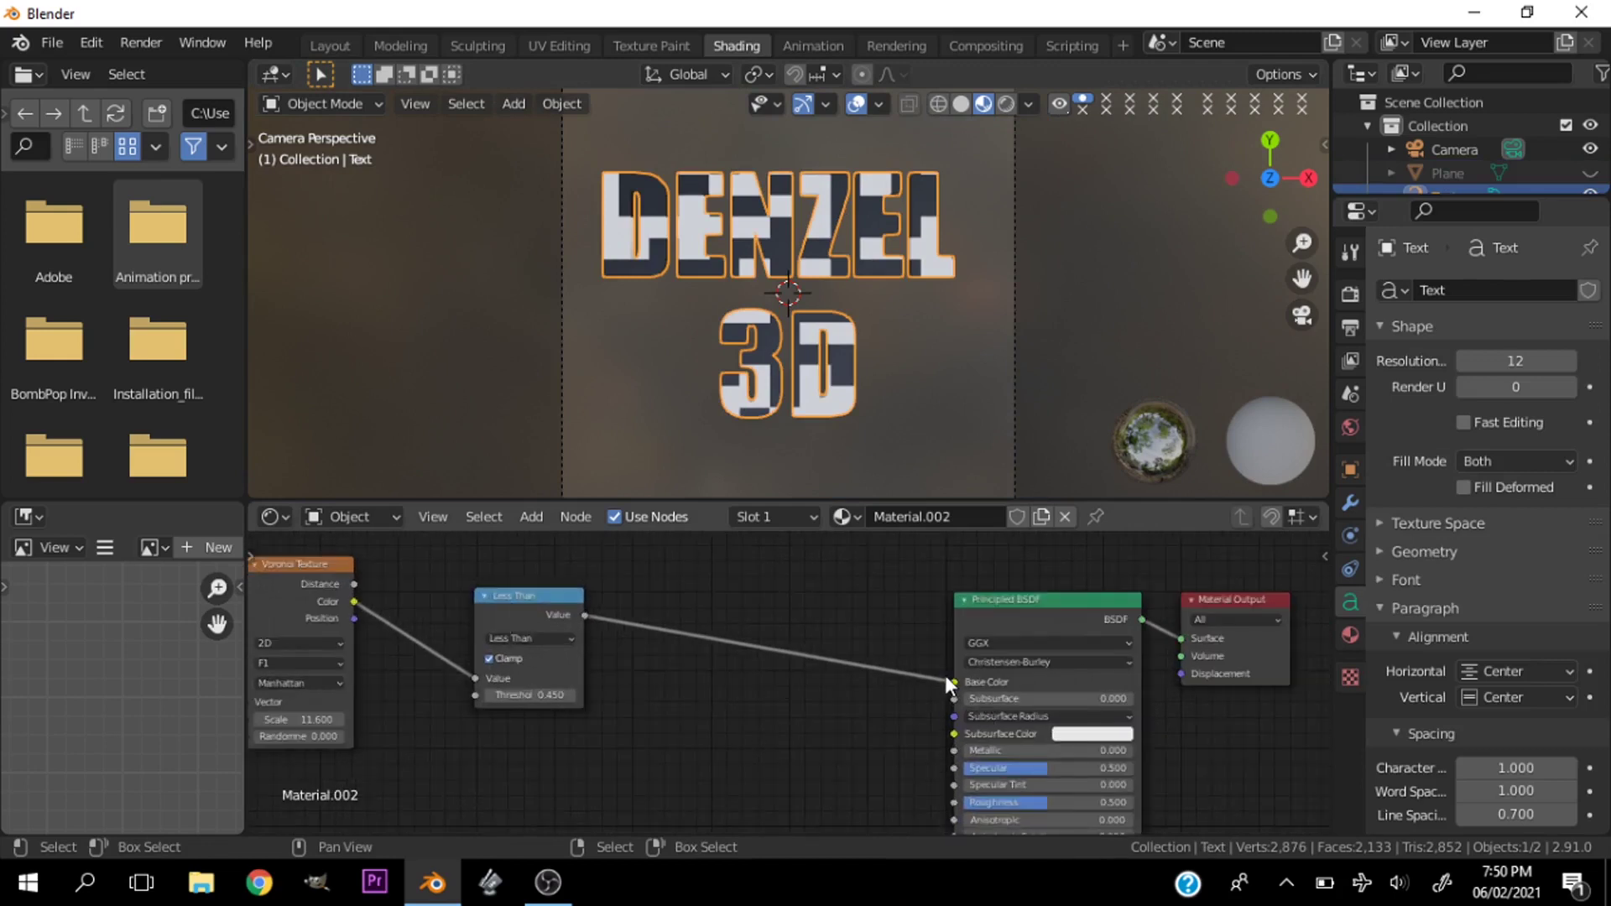
scroll(789, 671, down, 2)
ctrl+scroll(779, 636, right, 3)
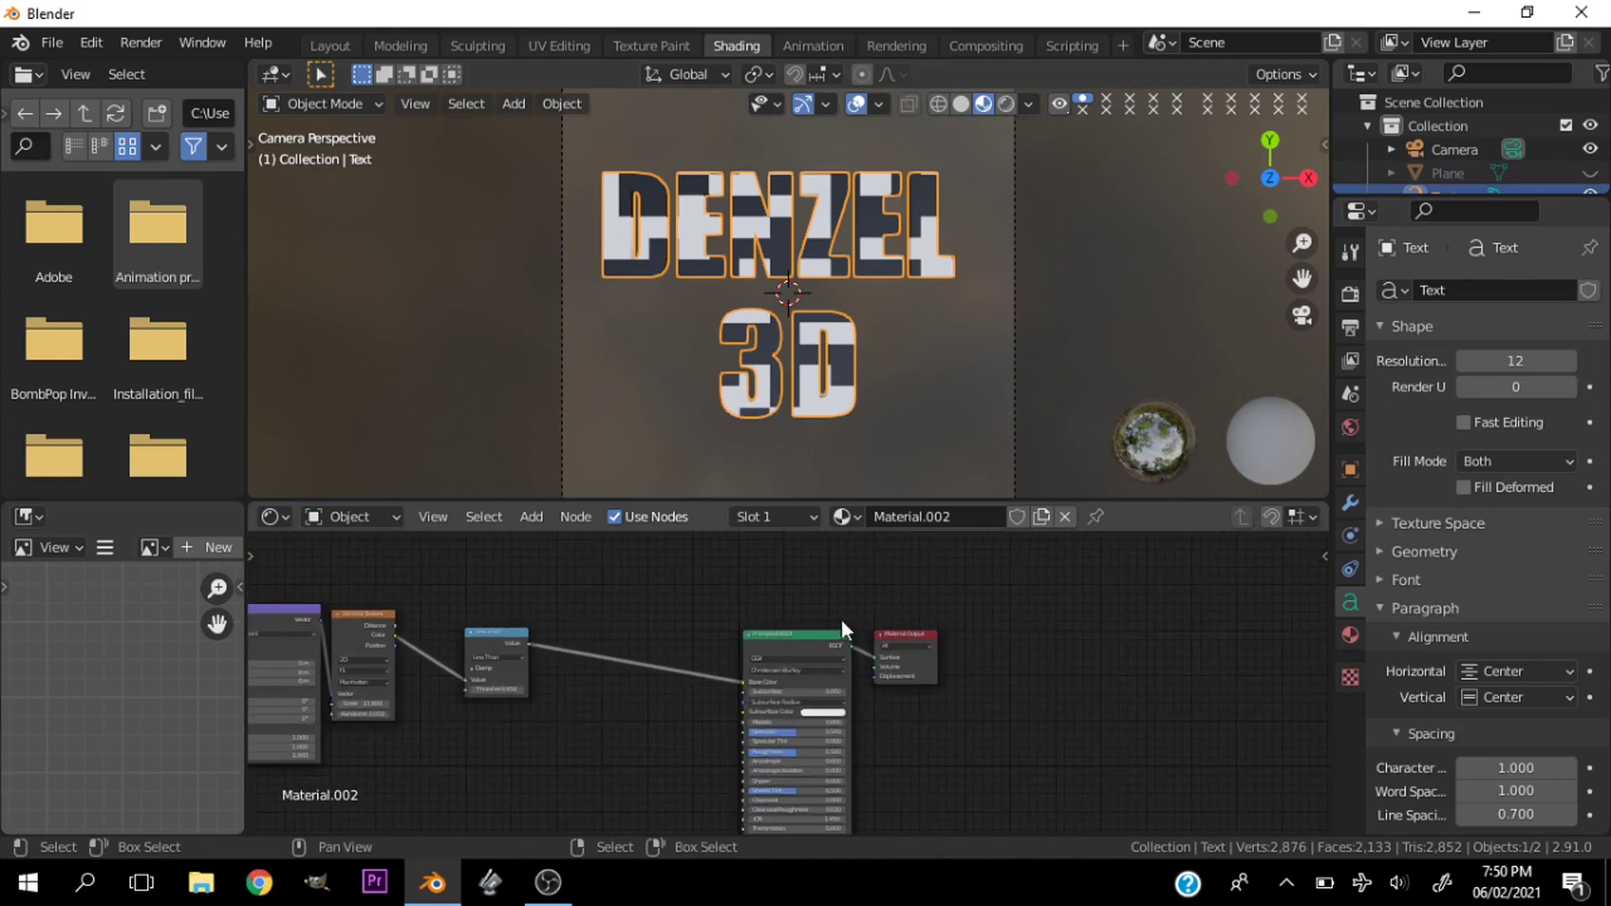
shift+scroll(1131, 673, down, 4)
scroll(1108, 672, up, 1)
shift+scroll(1097, 673, up, 2)
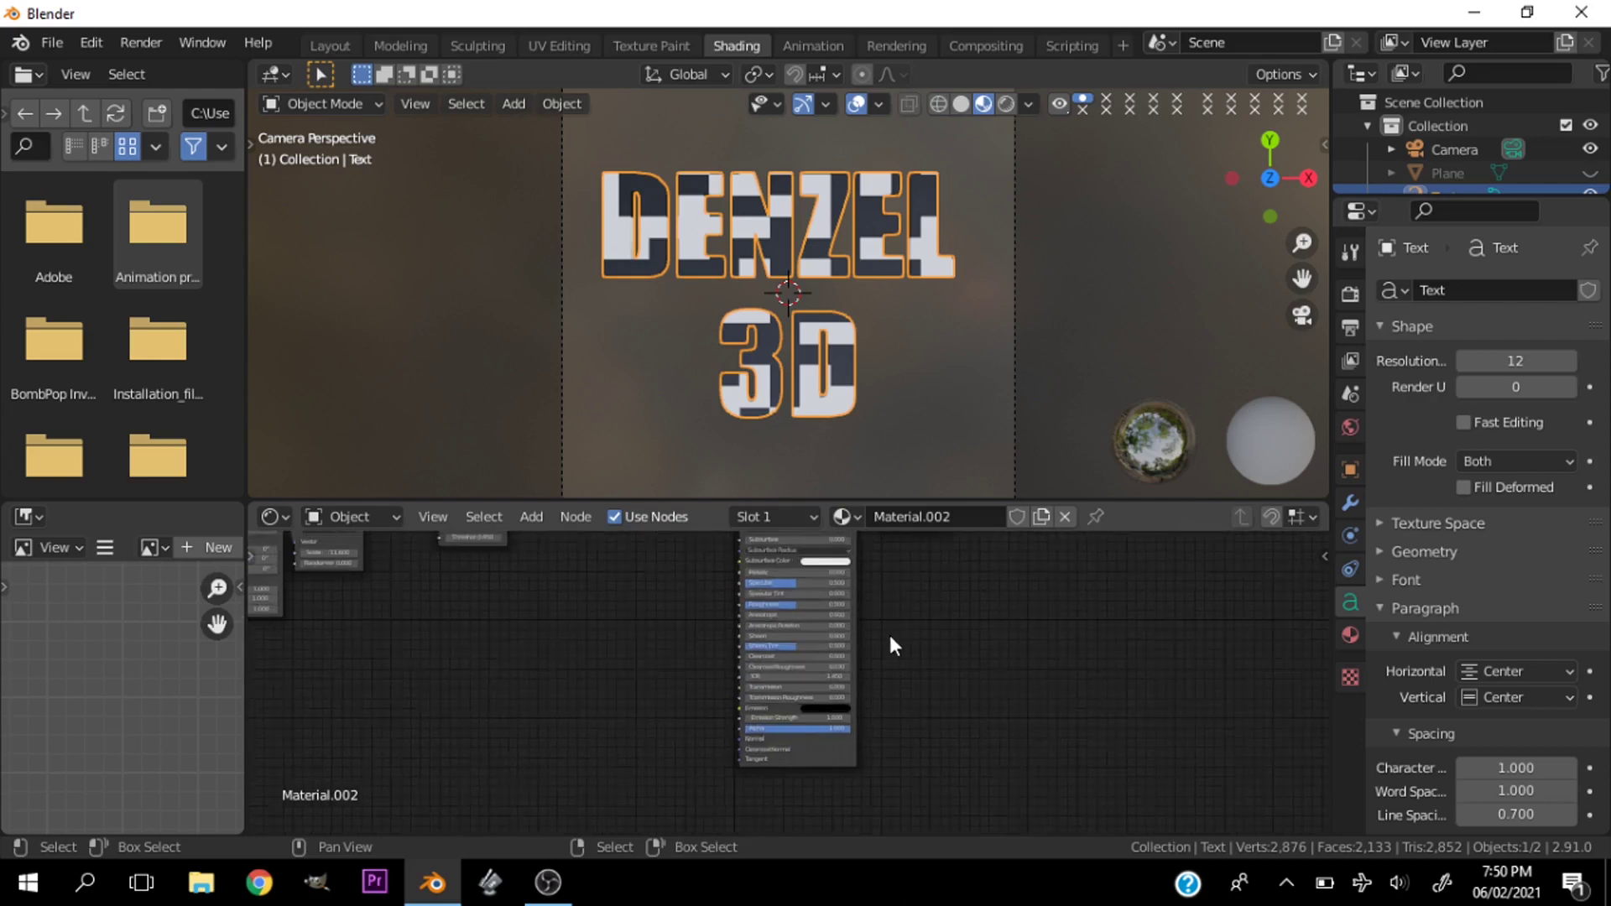
shift+scroll(997, 653, up, 2)
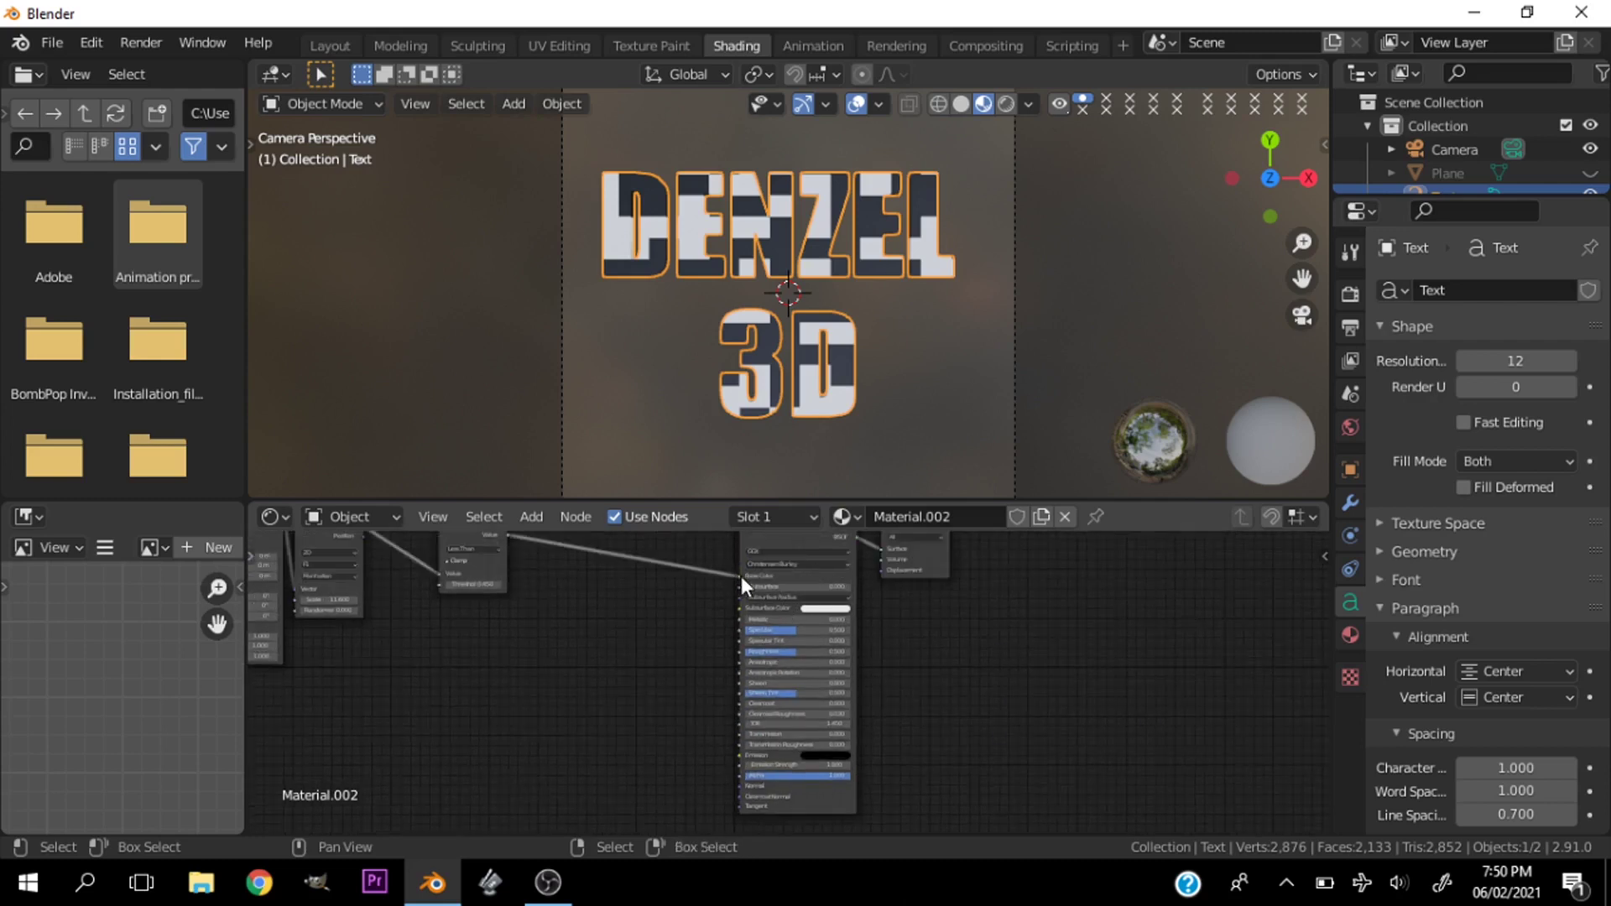
drag(740, 576, 739, 779)
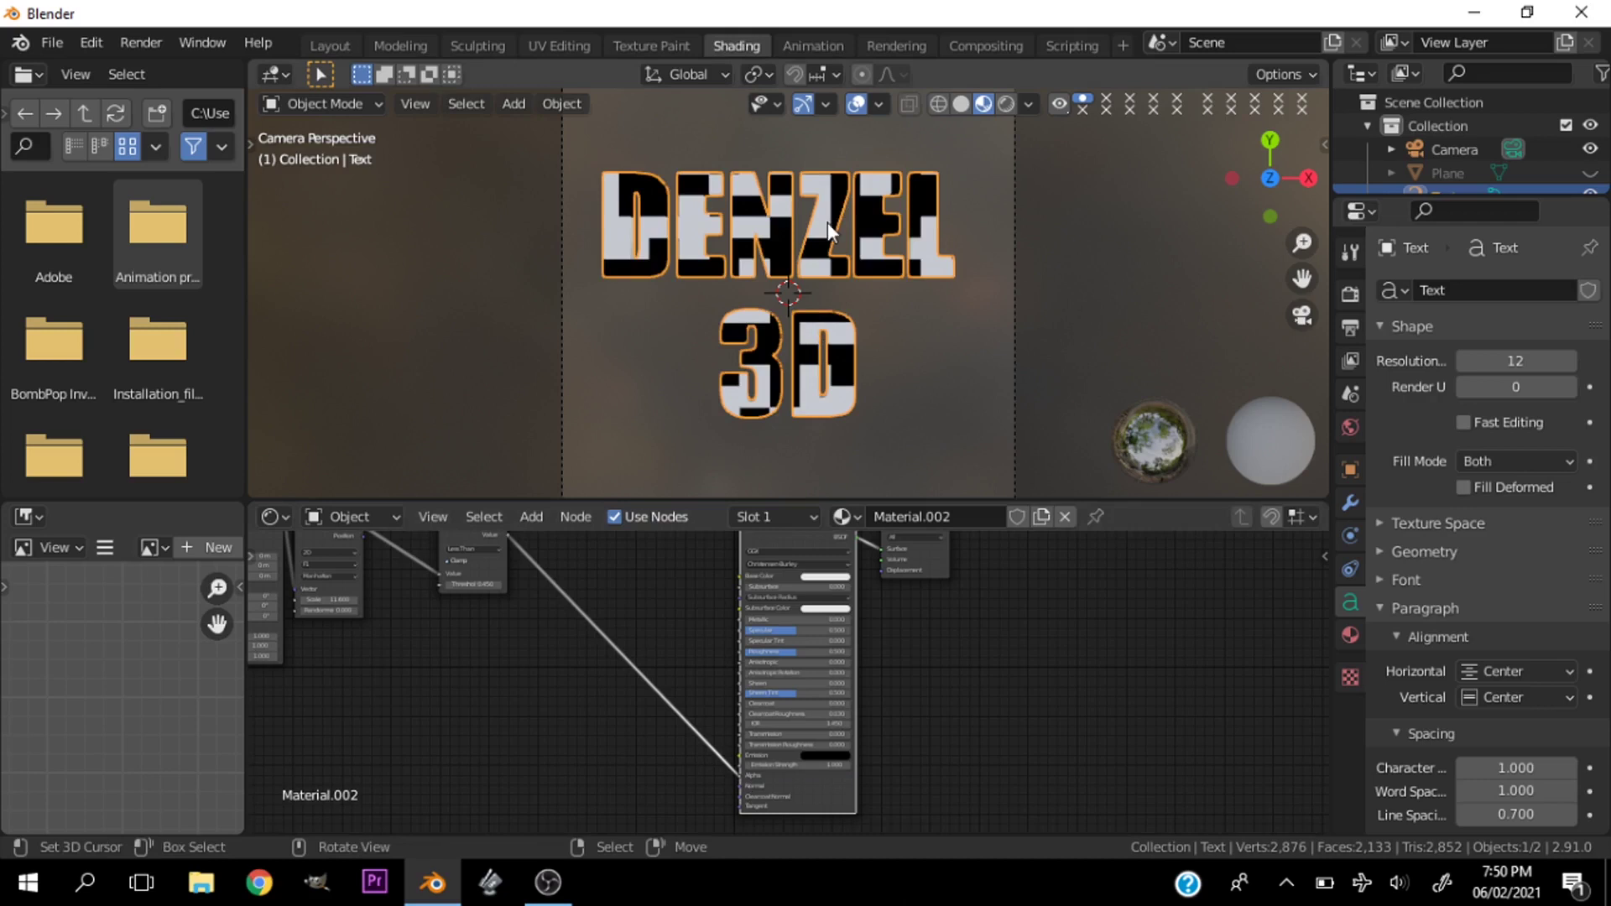
scroll(843, 218, up, 3)
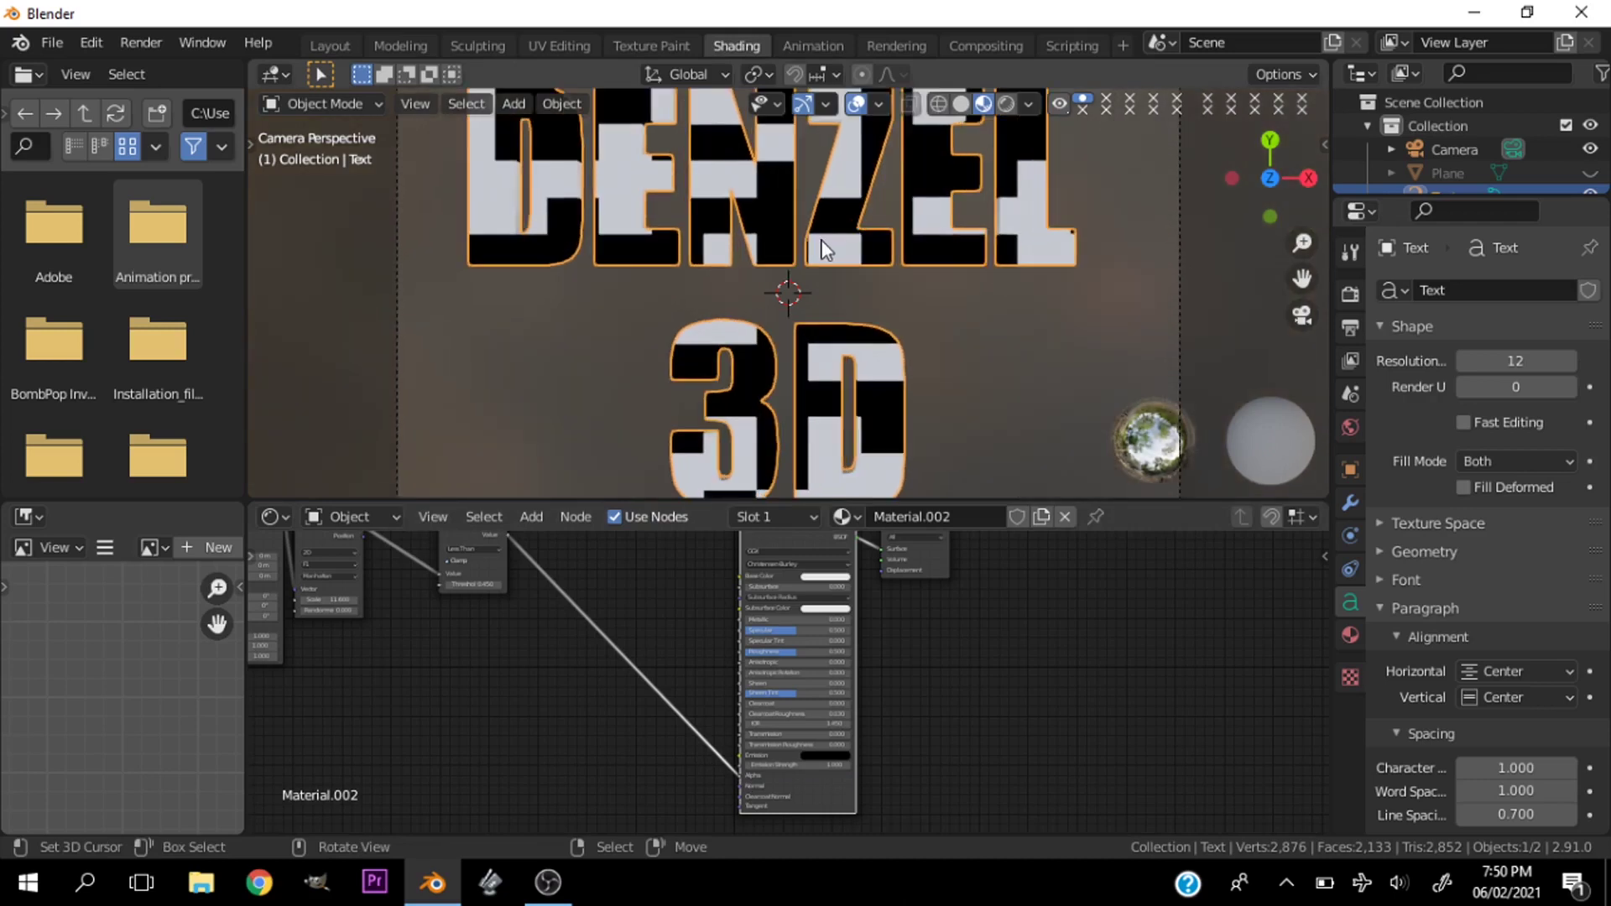
scroll(823, 252, down, 3)
Set the text material's blend mode to Alpha Hashed and check the result briefly without viewport overlays
click(1351, 639)
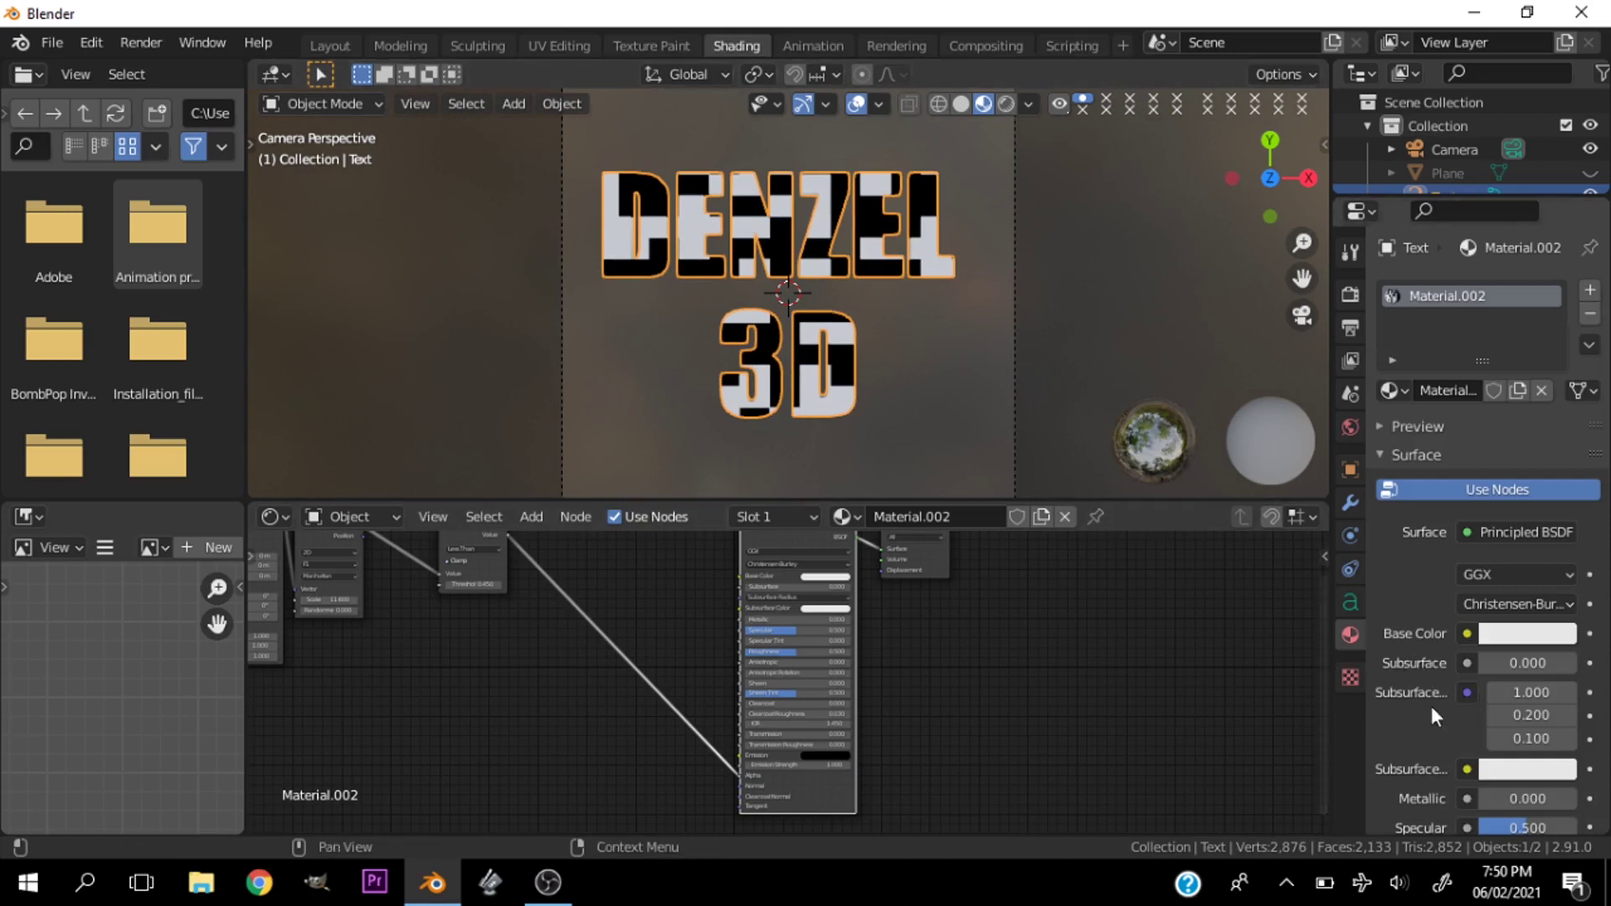
scroll(1426, 722, down, 5)
scroll(1417, 735, down, 10)
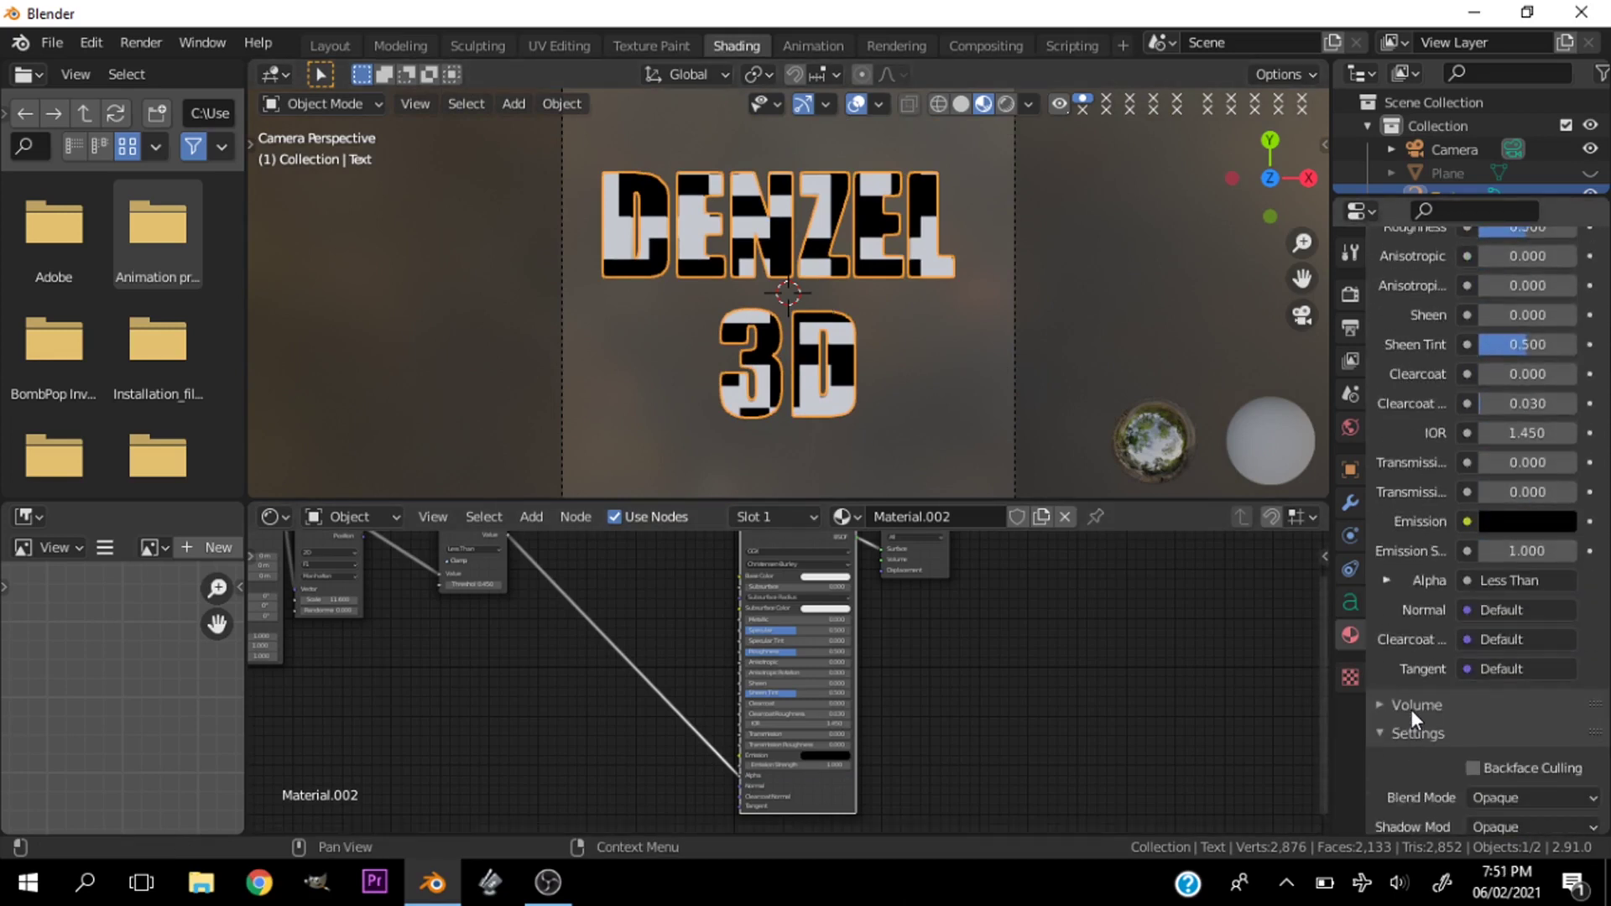
scroll(1411, 708, down, 4)
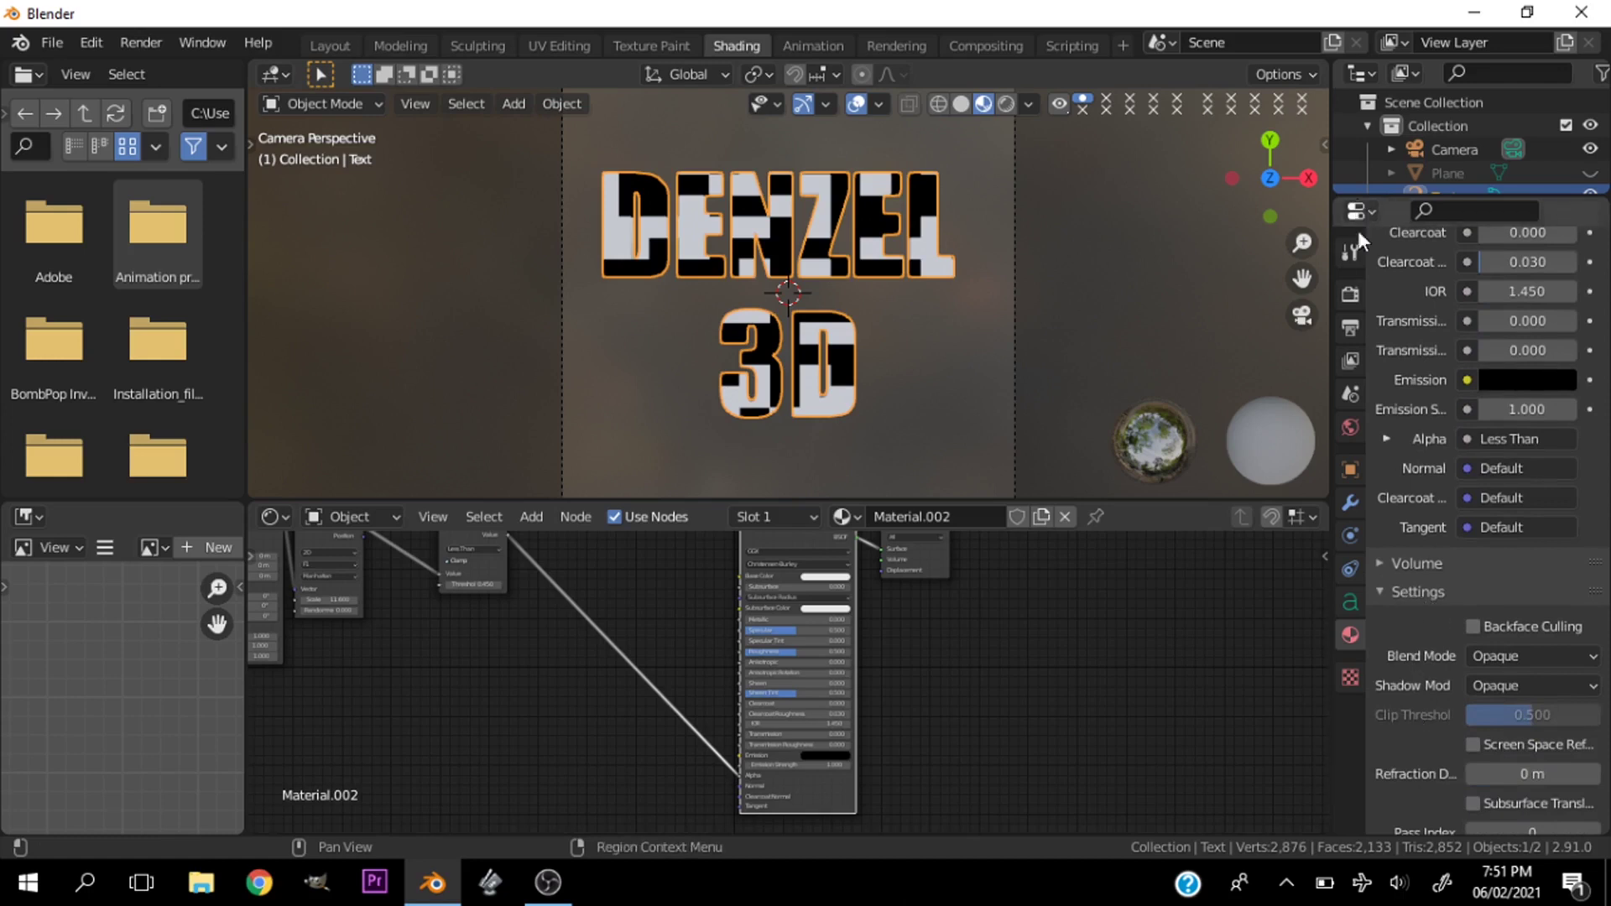
click(1533, 656)
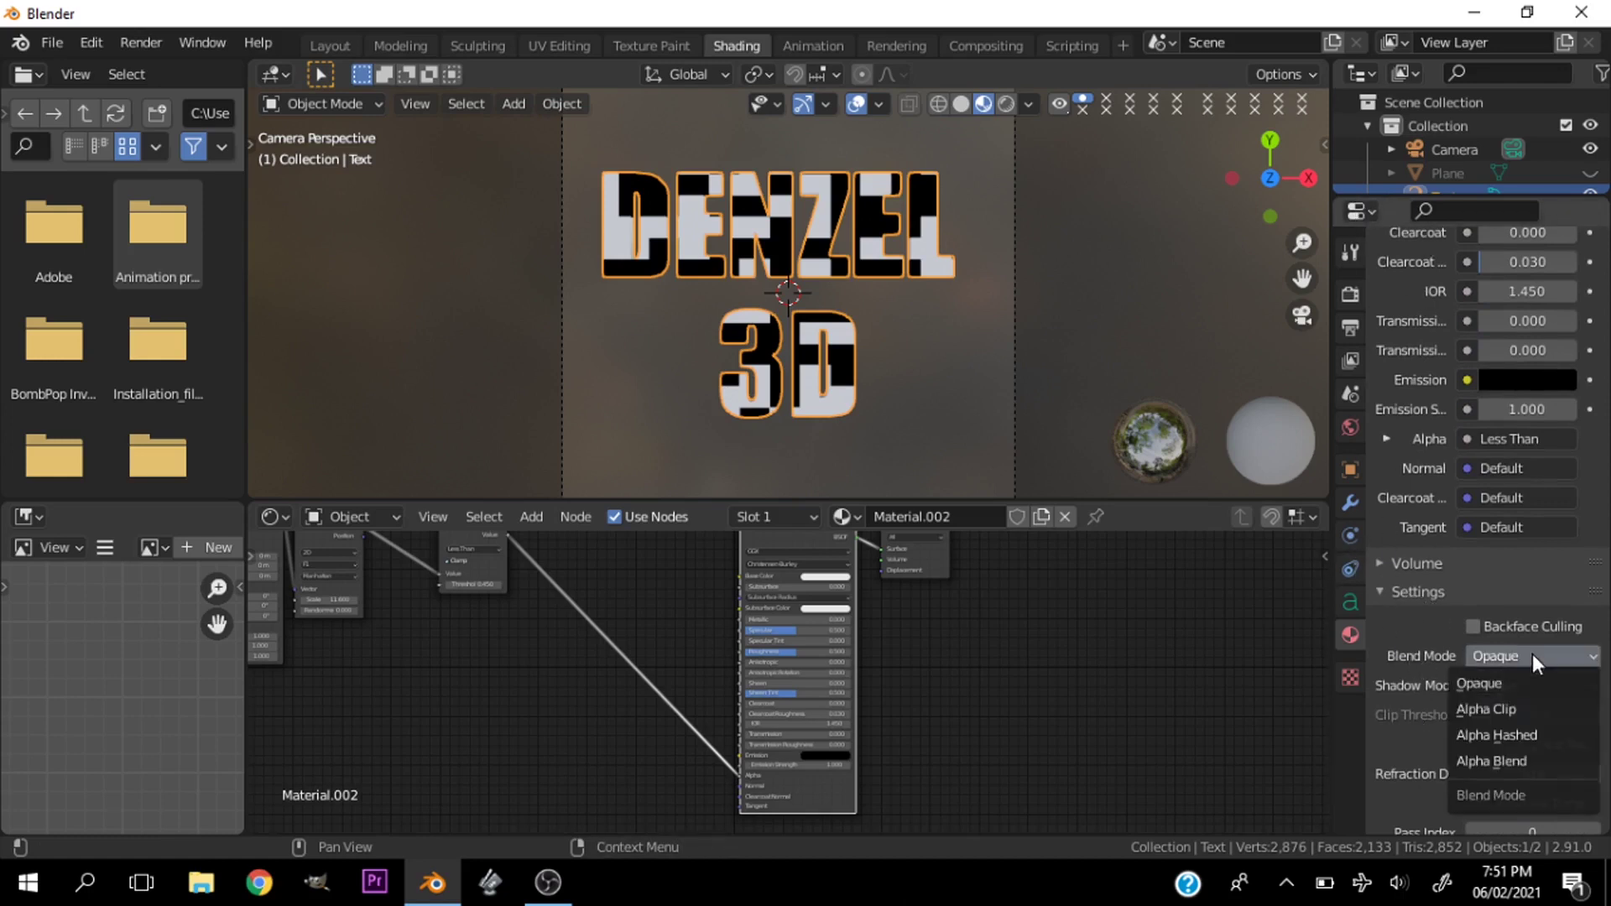
click(1503, 733)
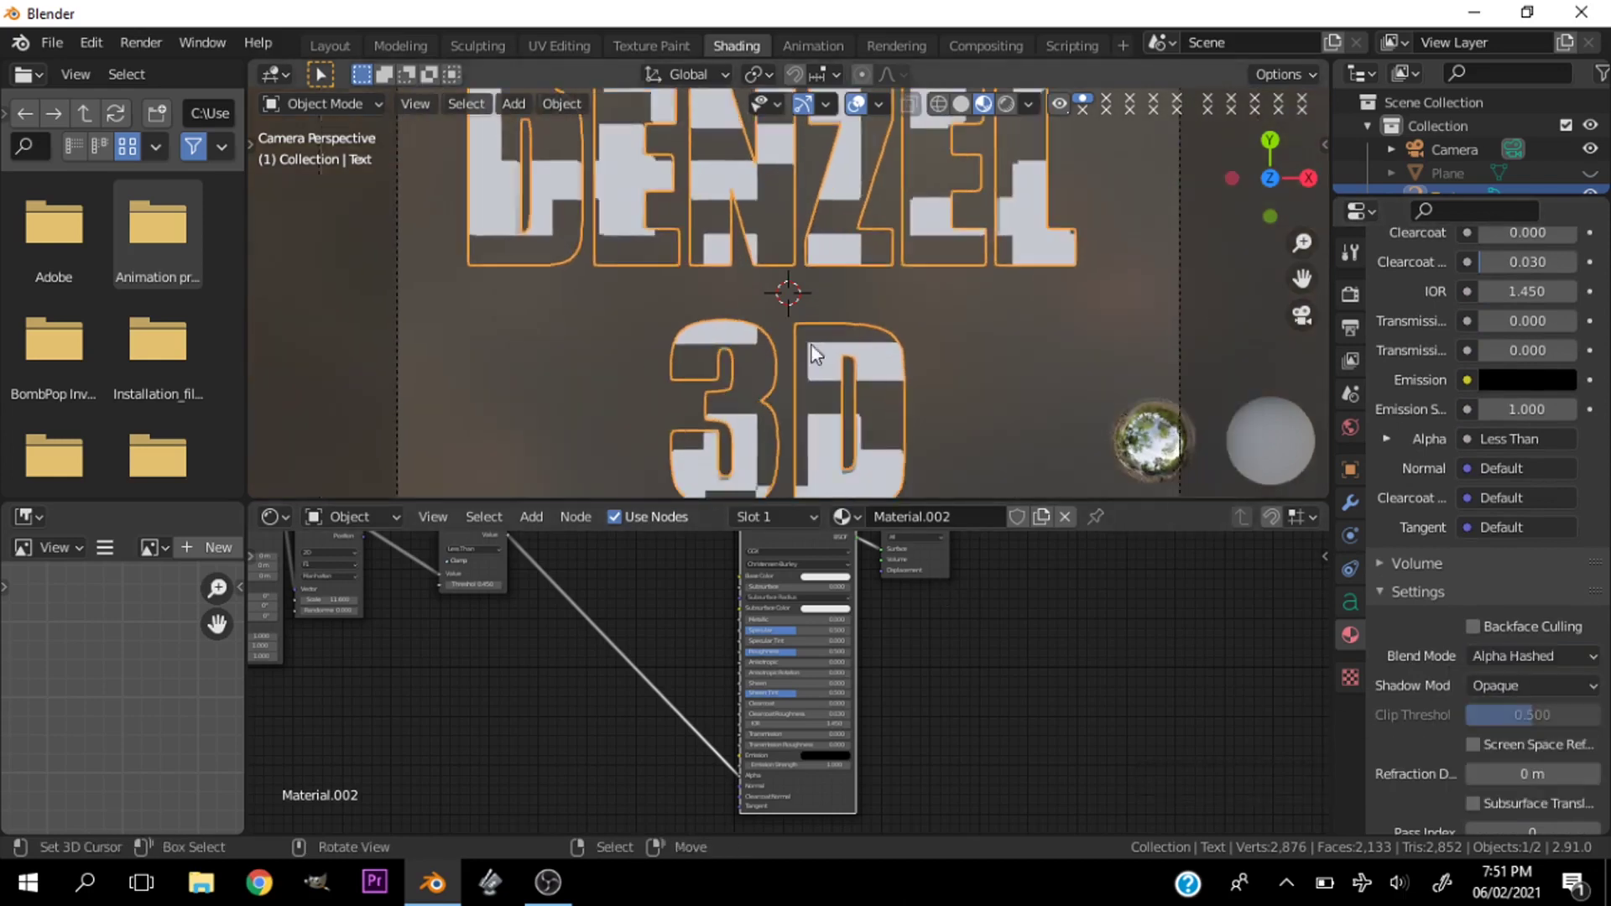
click(856, 103)
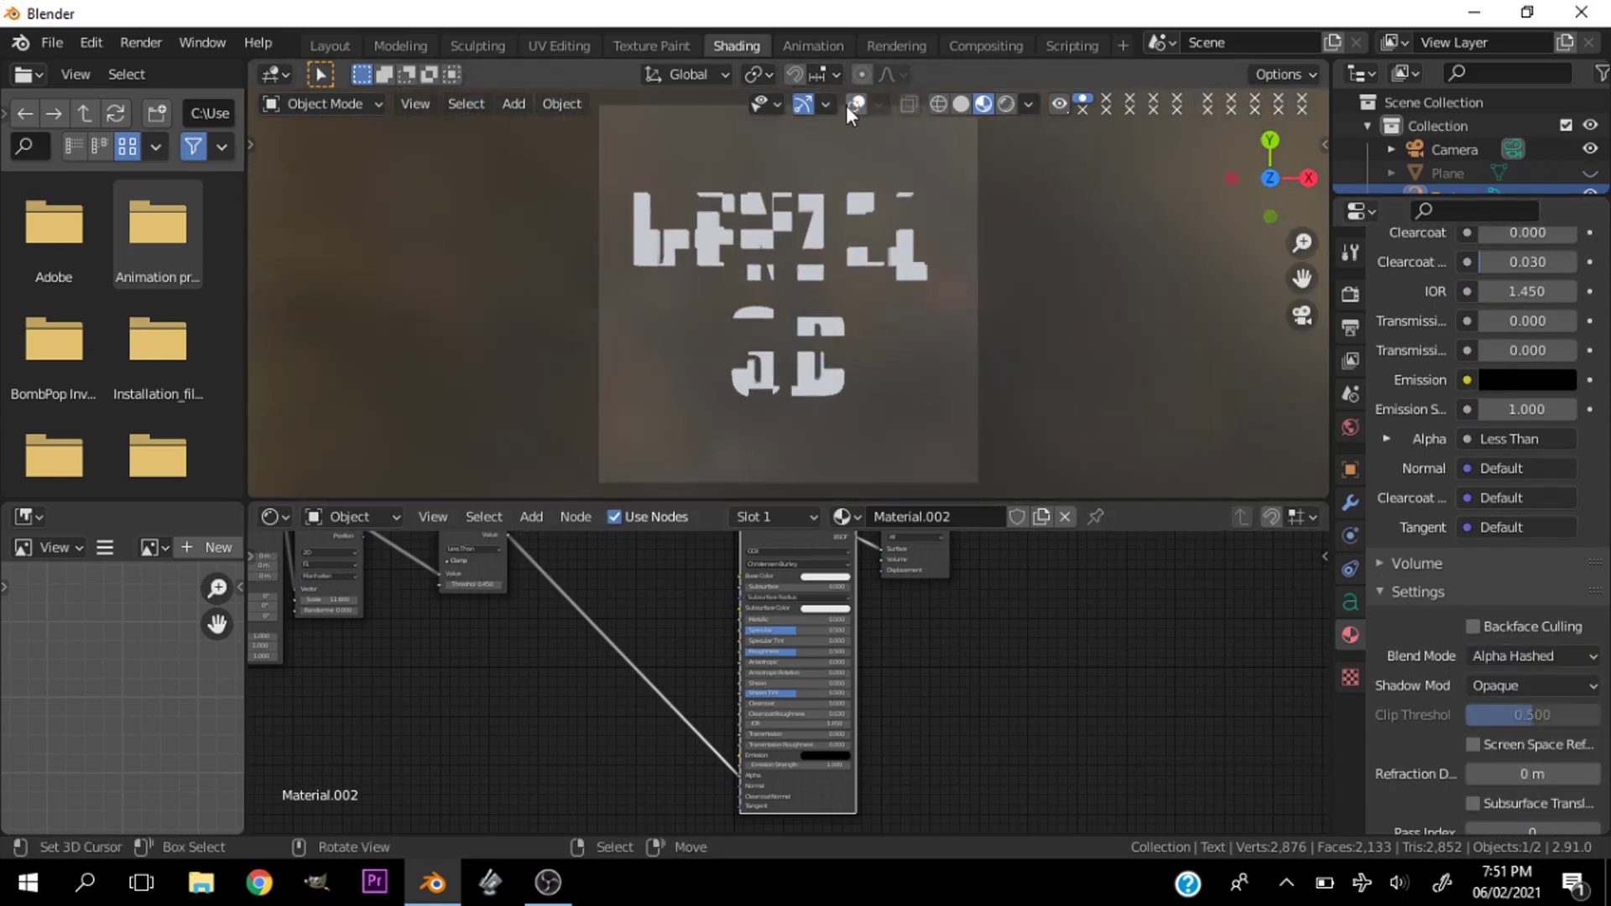
click(856, 103)
Try a Voronoi Texture scale of 18.400 and a Less Than threshold of 0.250, and undo the threshold change
scroll(858, 235, up, 2)
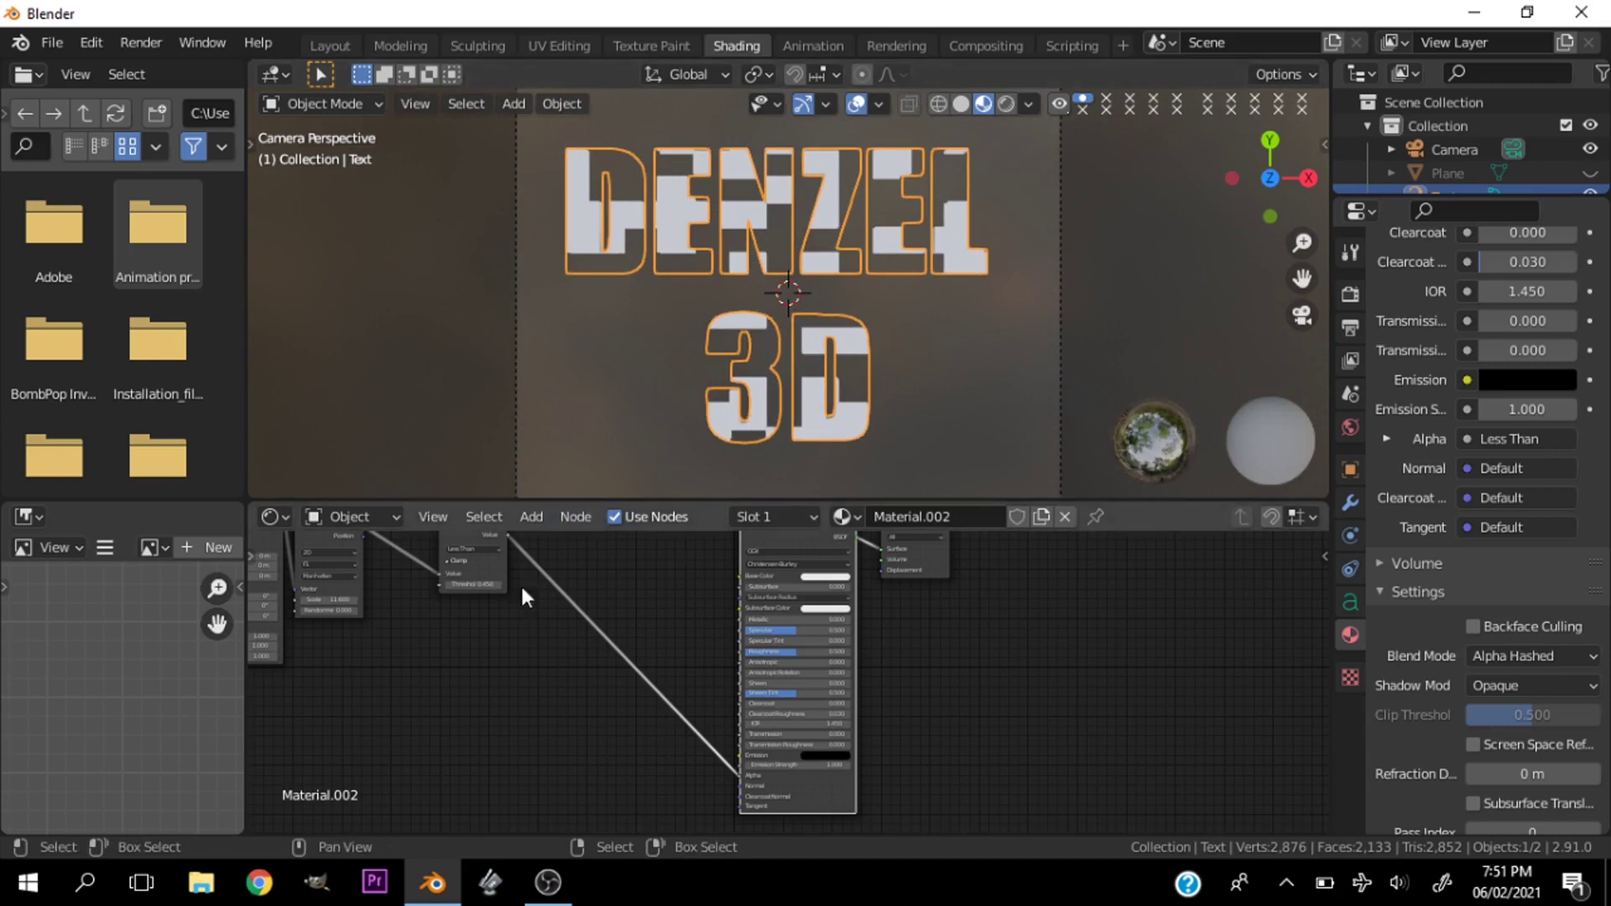
scroll(522, 596, up, 2)
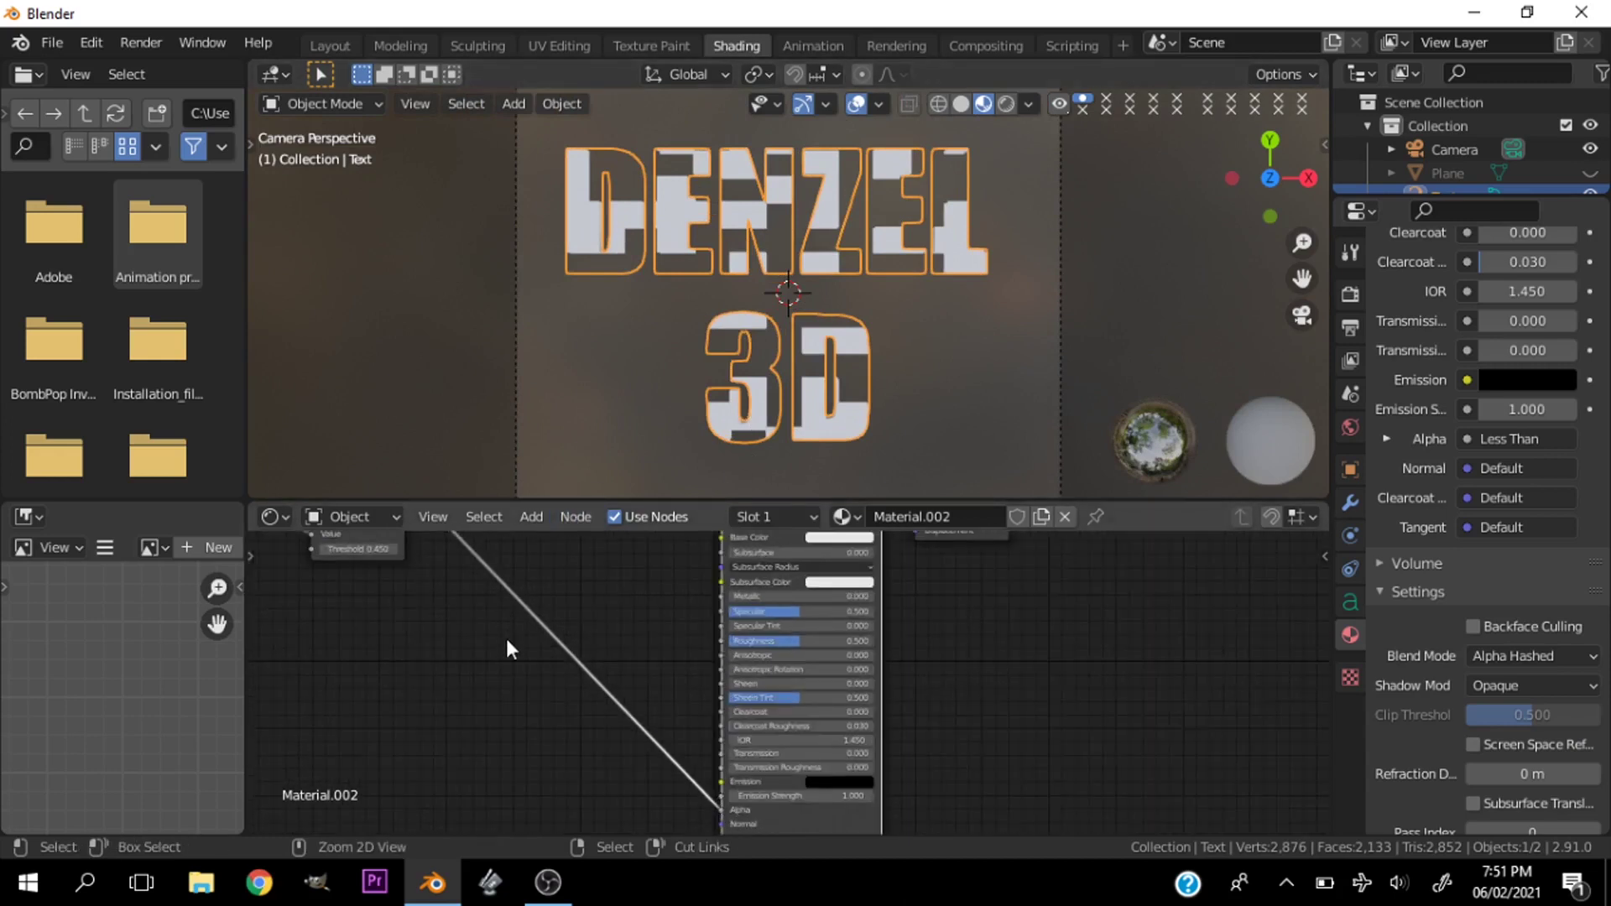
scroll(505, 636, down, 3)
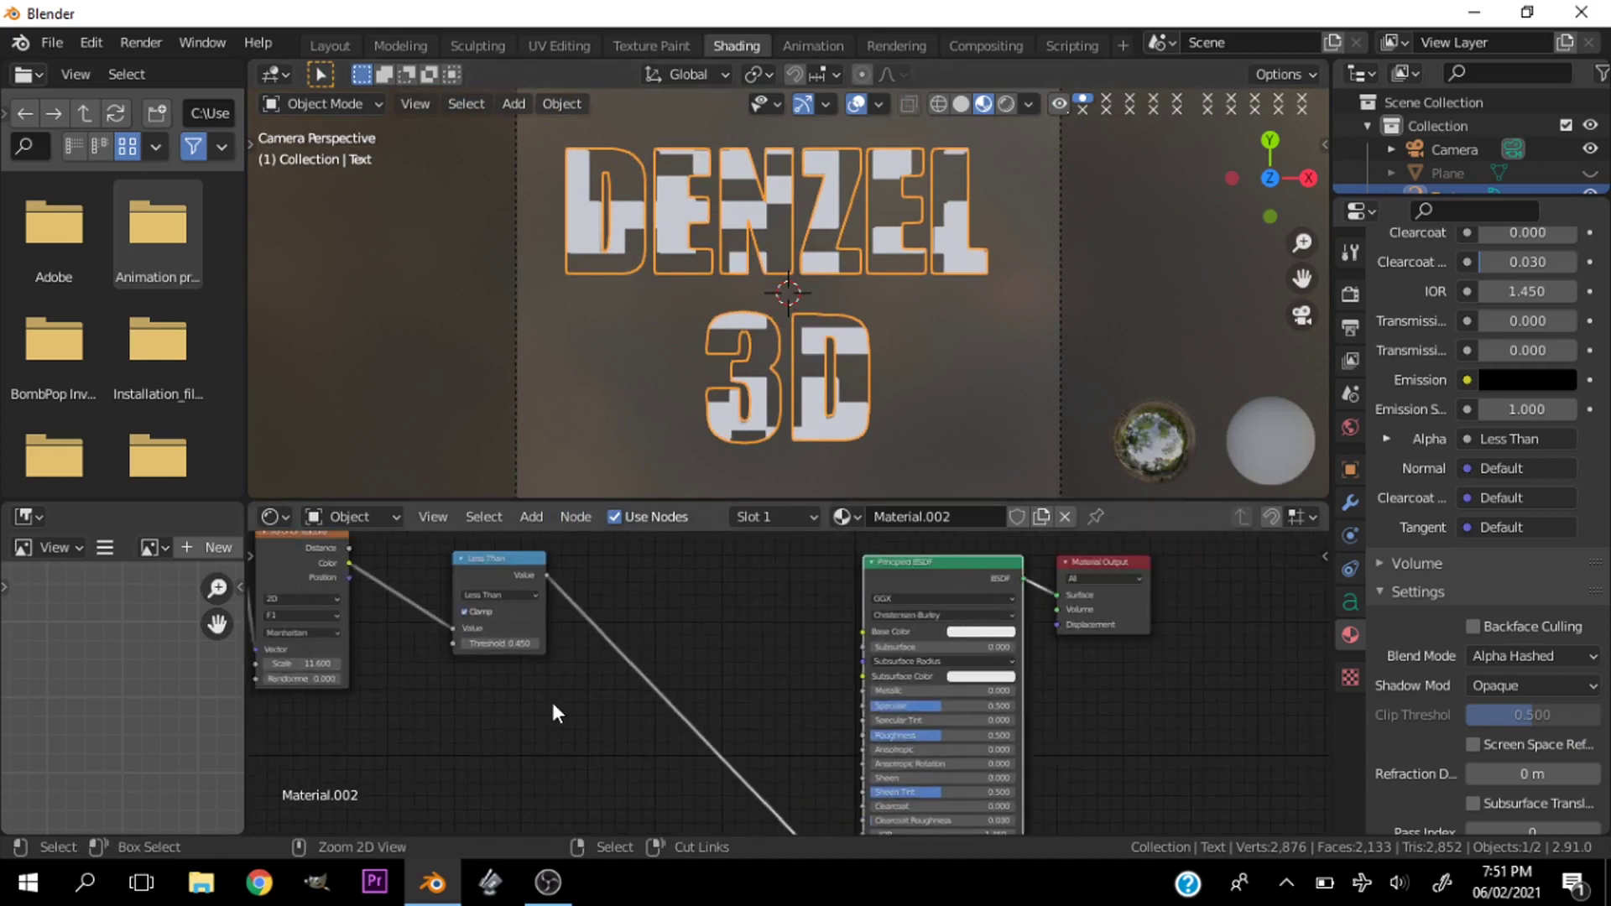
scroll(554, 714, up, 3)
mouse_move(647, 628)
mouse_down()
mouse_move(697, 629)
mouse_move(658, 630)
mouse_up()
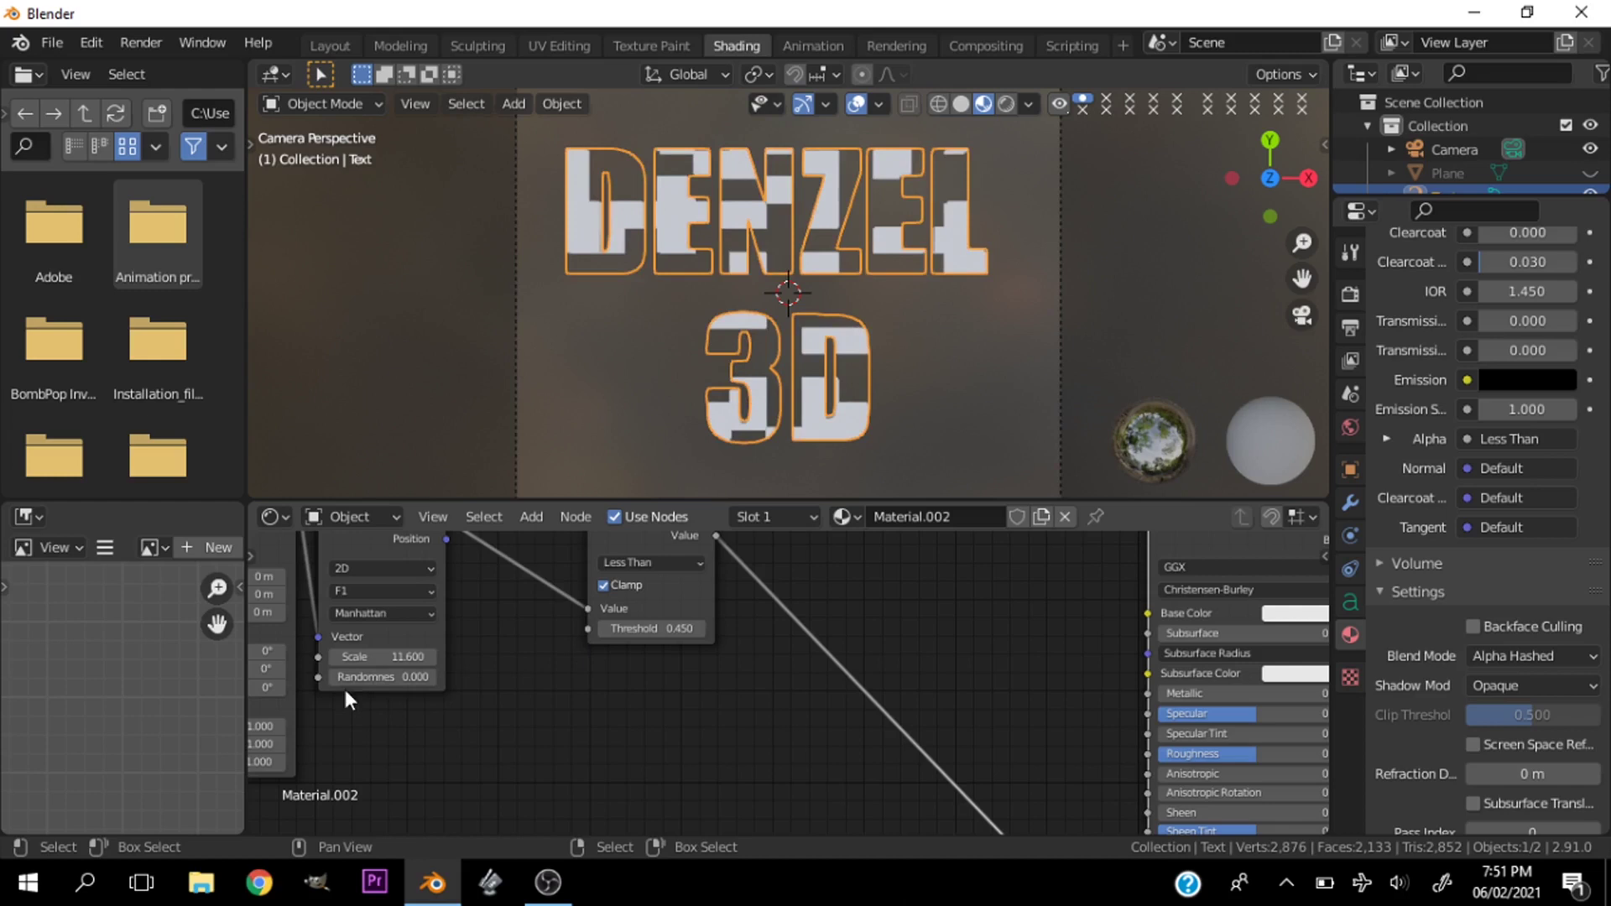
drag(378, 656, 538, 658)
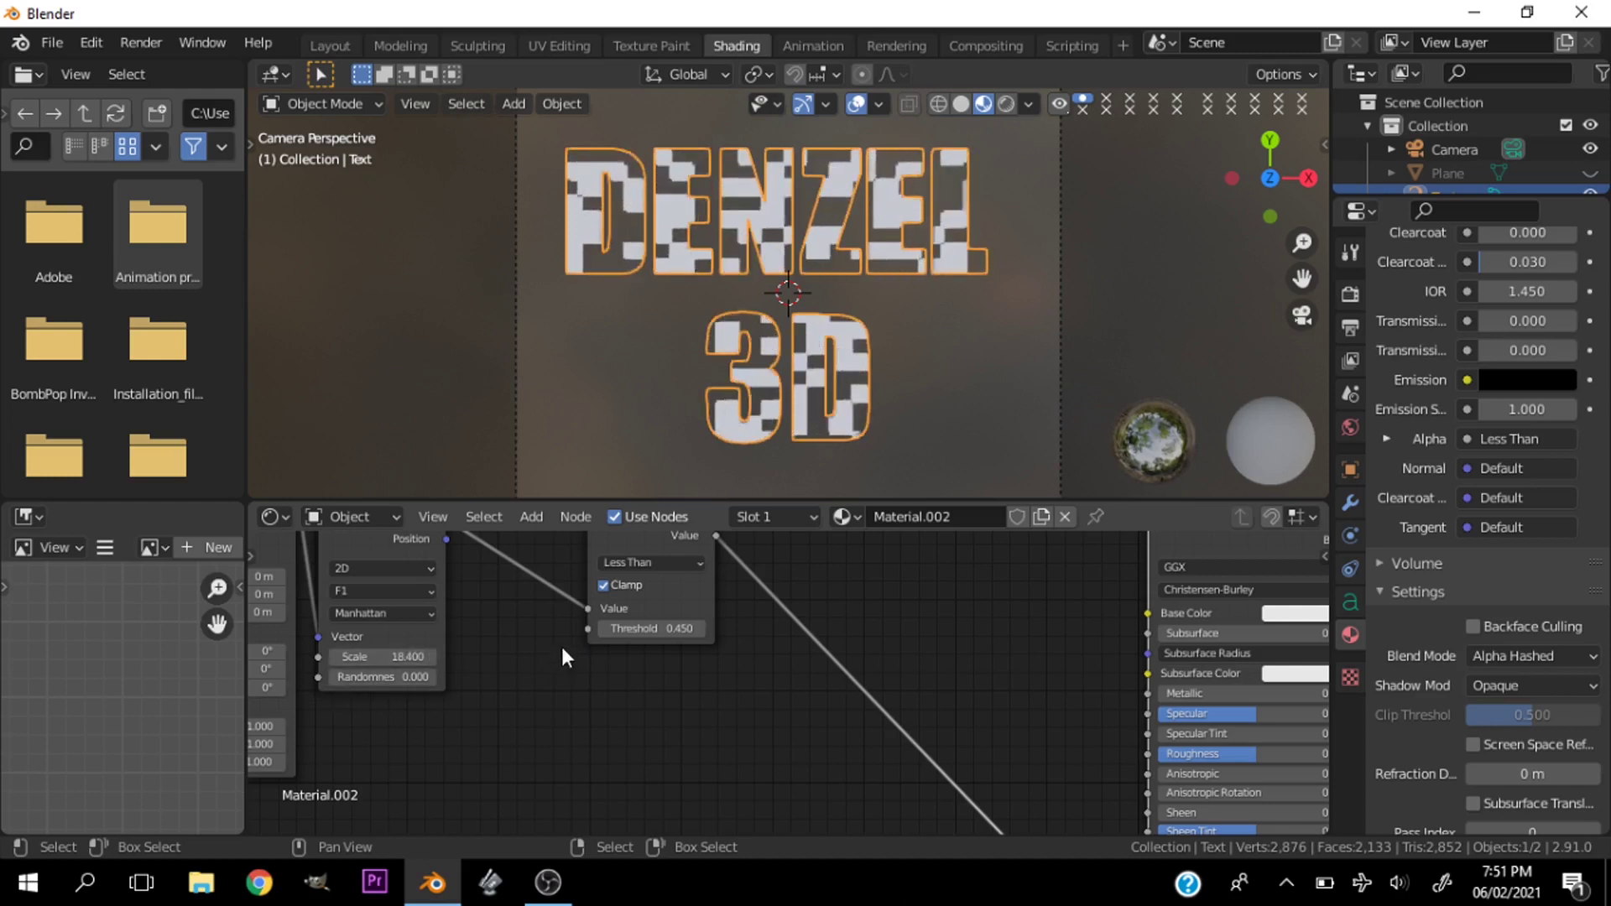
mouse_move(655, 629)
mouse_down()
mouse_move(705, 628)
mouse_move(638, 629)
mouse_up()
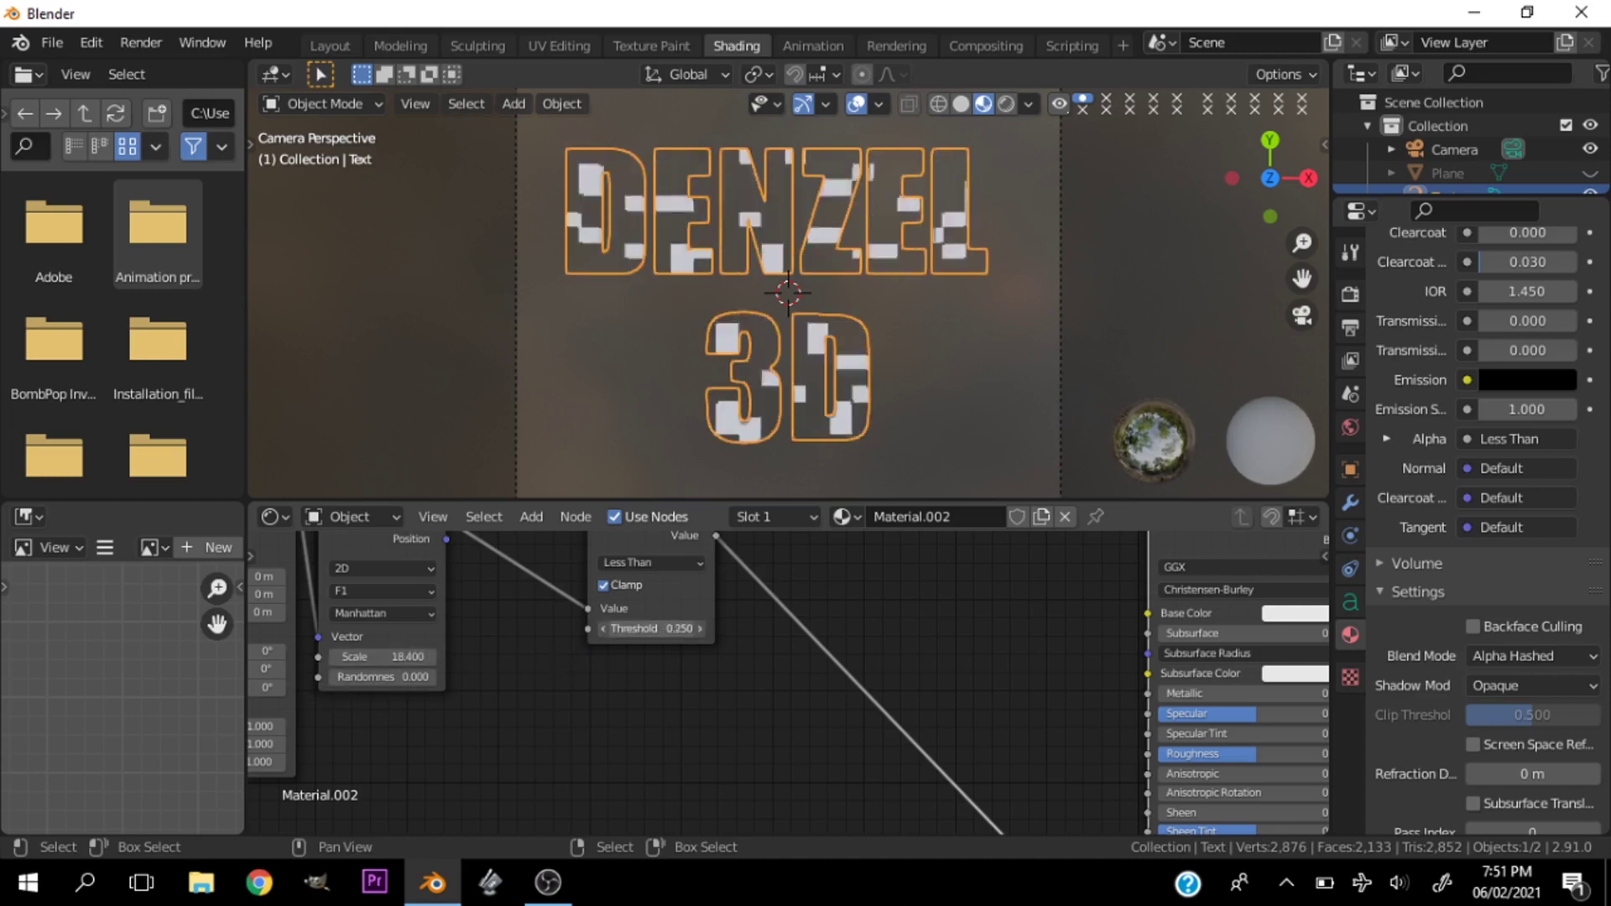
key(ctrl+z)
Set the Voronoi Texture's scale to 20
click(369, 656)
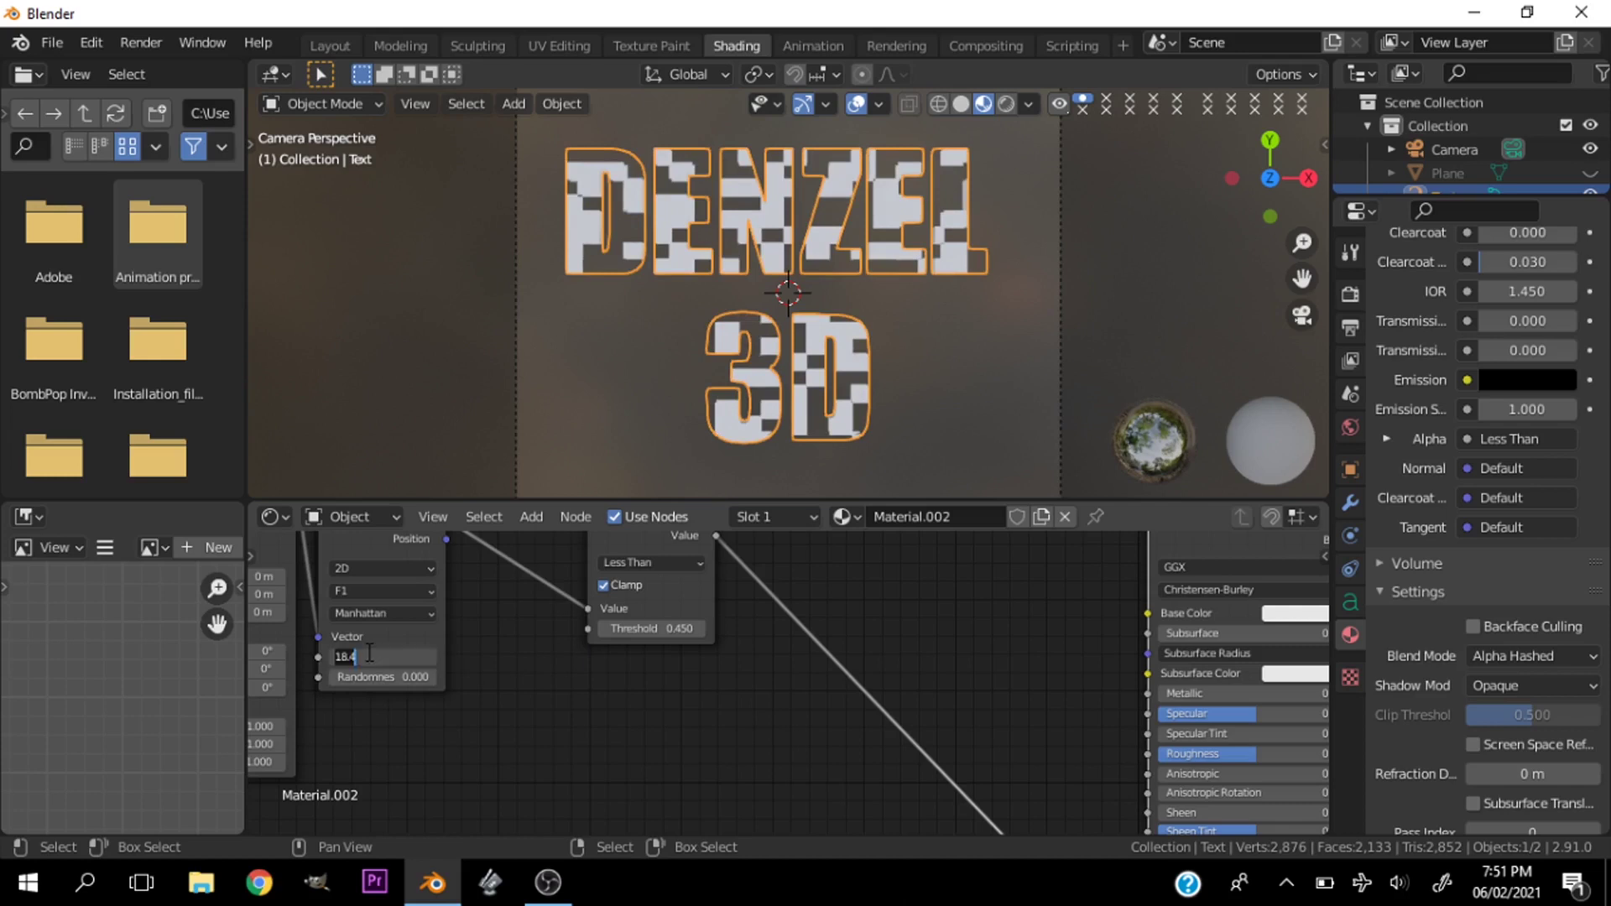
text(20)
key(Return)
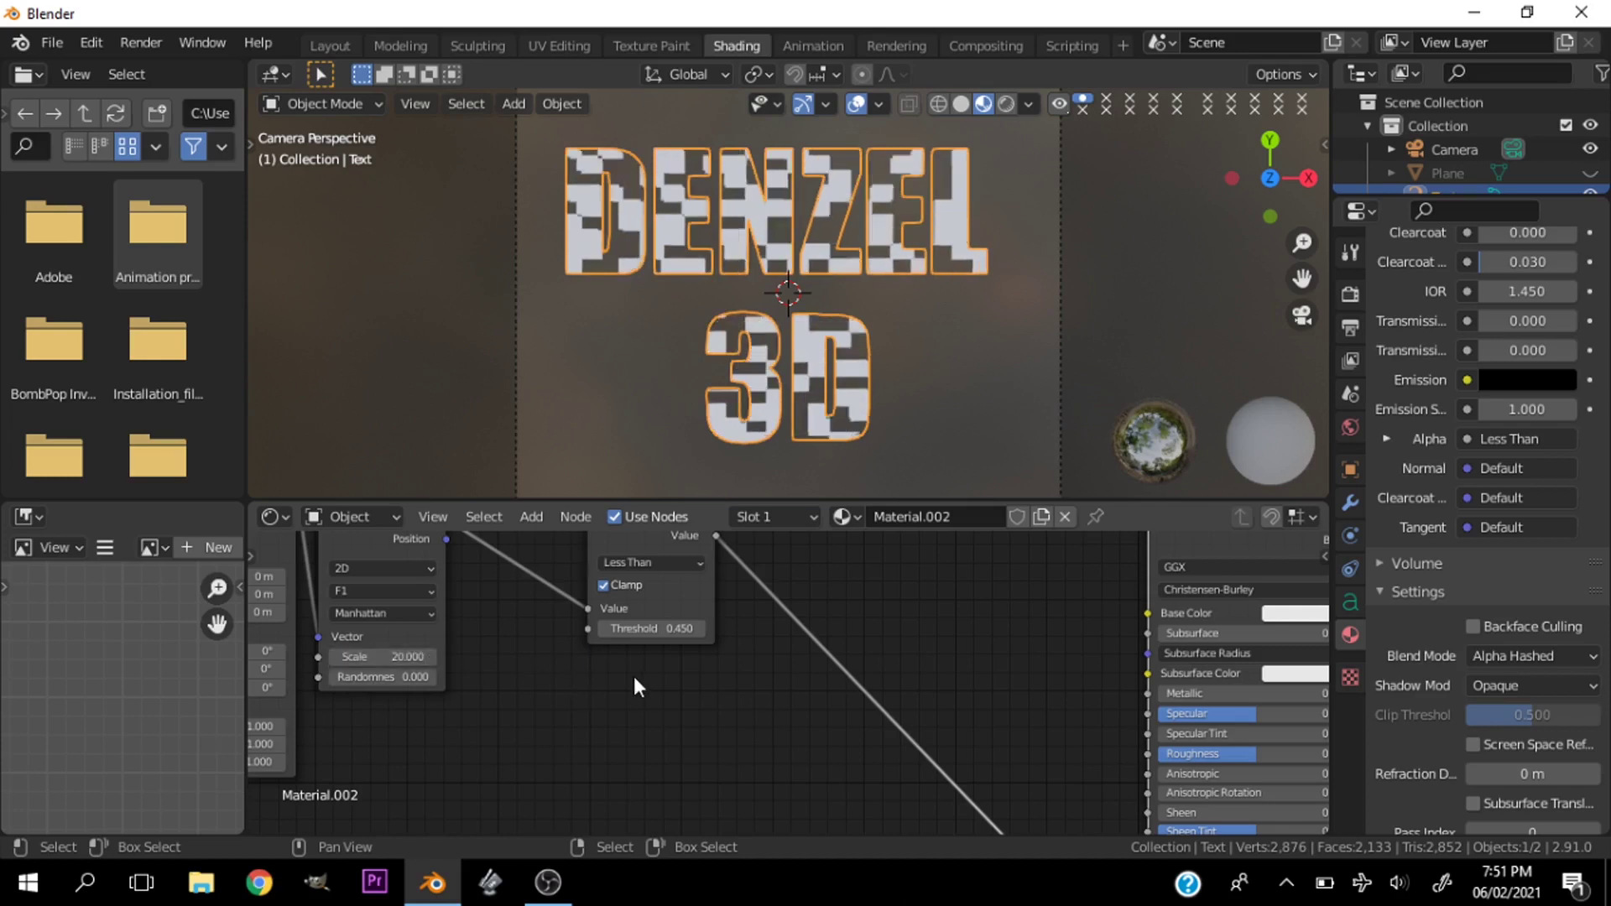
Set the Less Than node's threshold to 0.000
mouse_move(641, 634)
mouse_down()
mouse_move(691, 635)
mouse_move(641, 636)
mouse_up()
click(636, 635)
key(BackSpace)
key(BackSpace)
key(BackSpace)
key(Return)
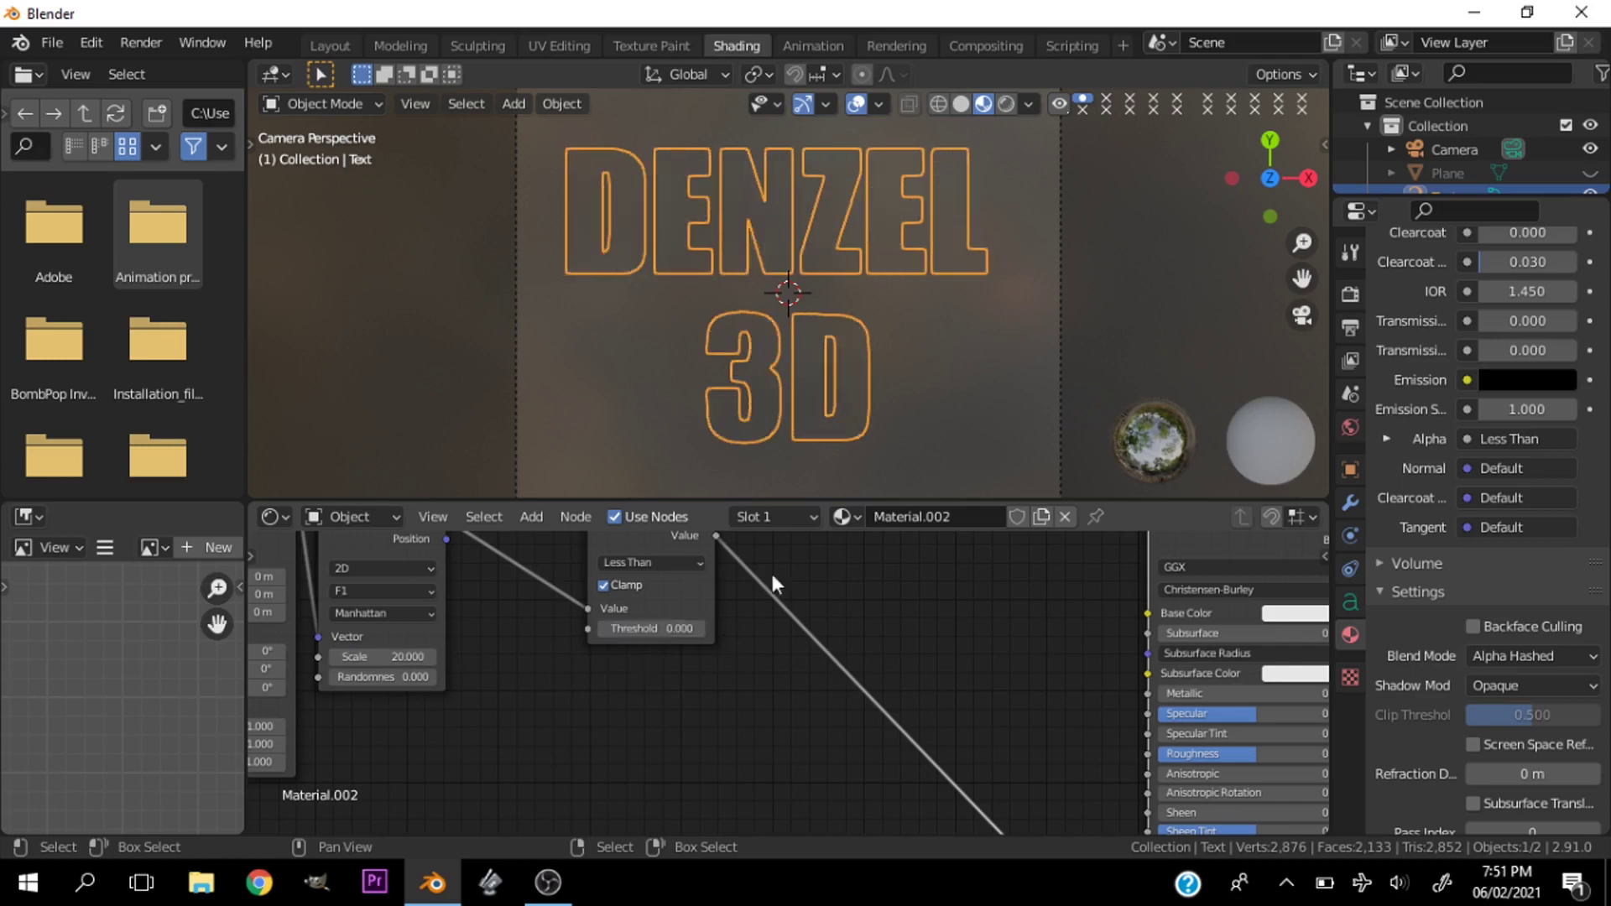
Unhide the background plane and select only the text
scroll(786, 309, up, 4)
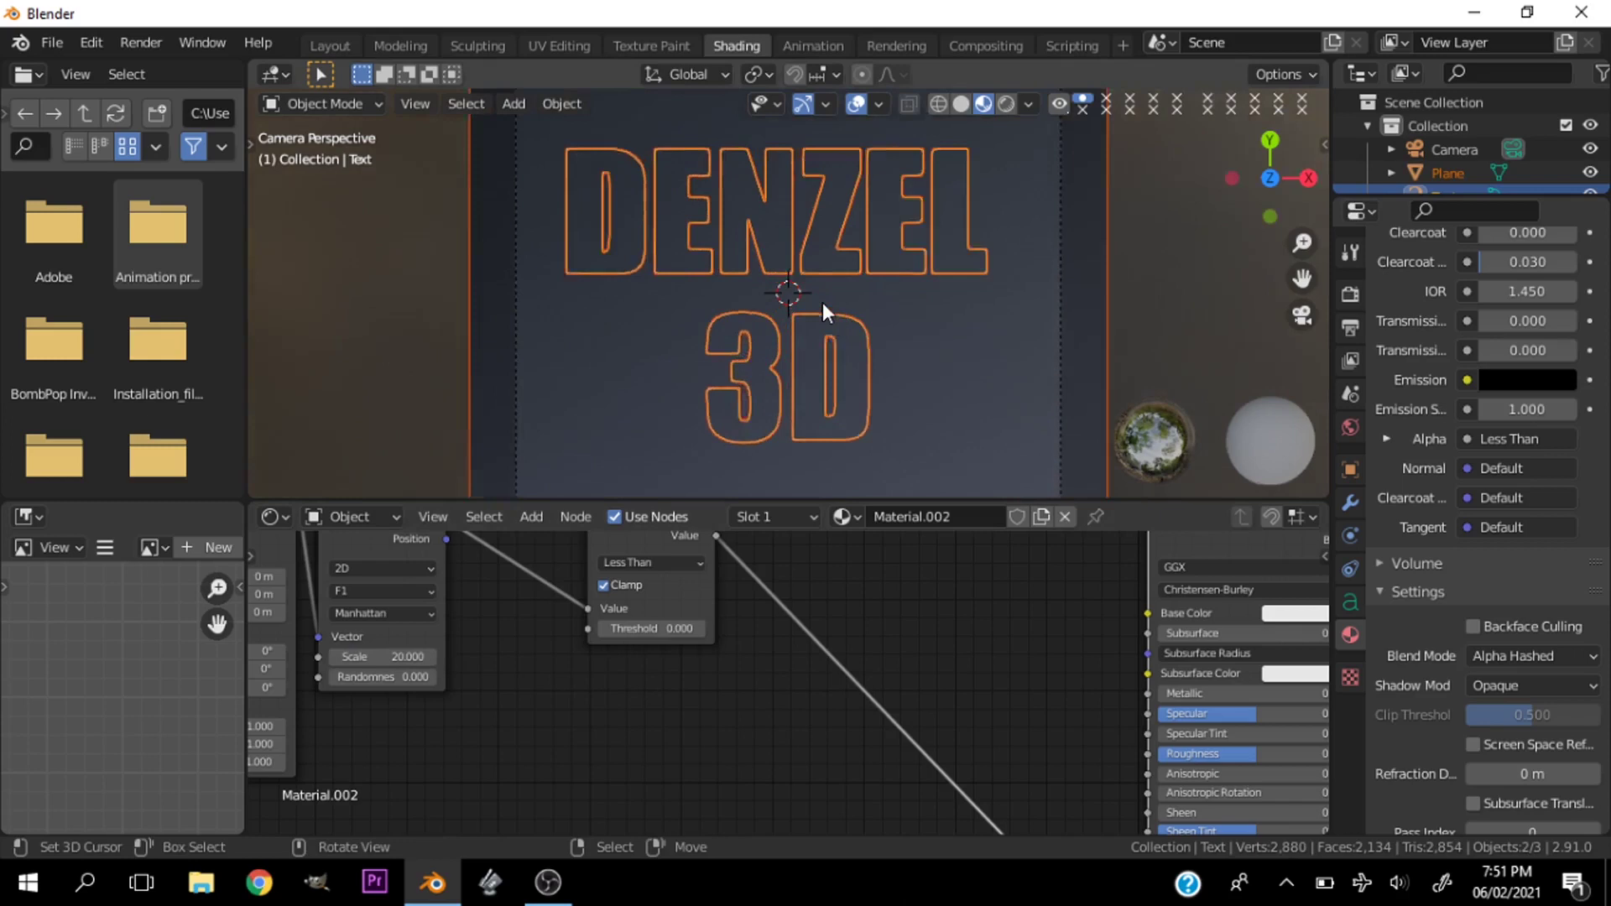
key(alt+h)
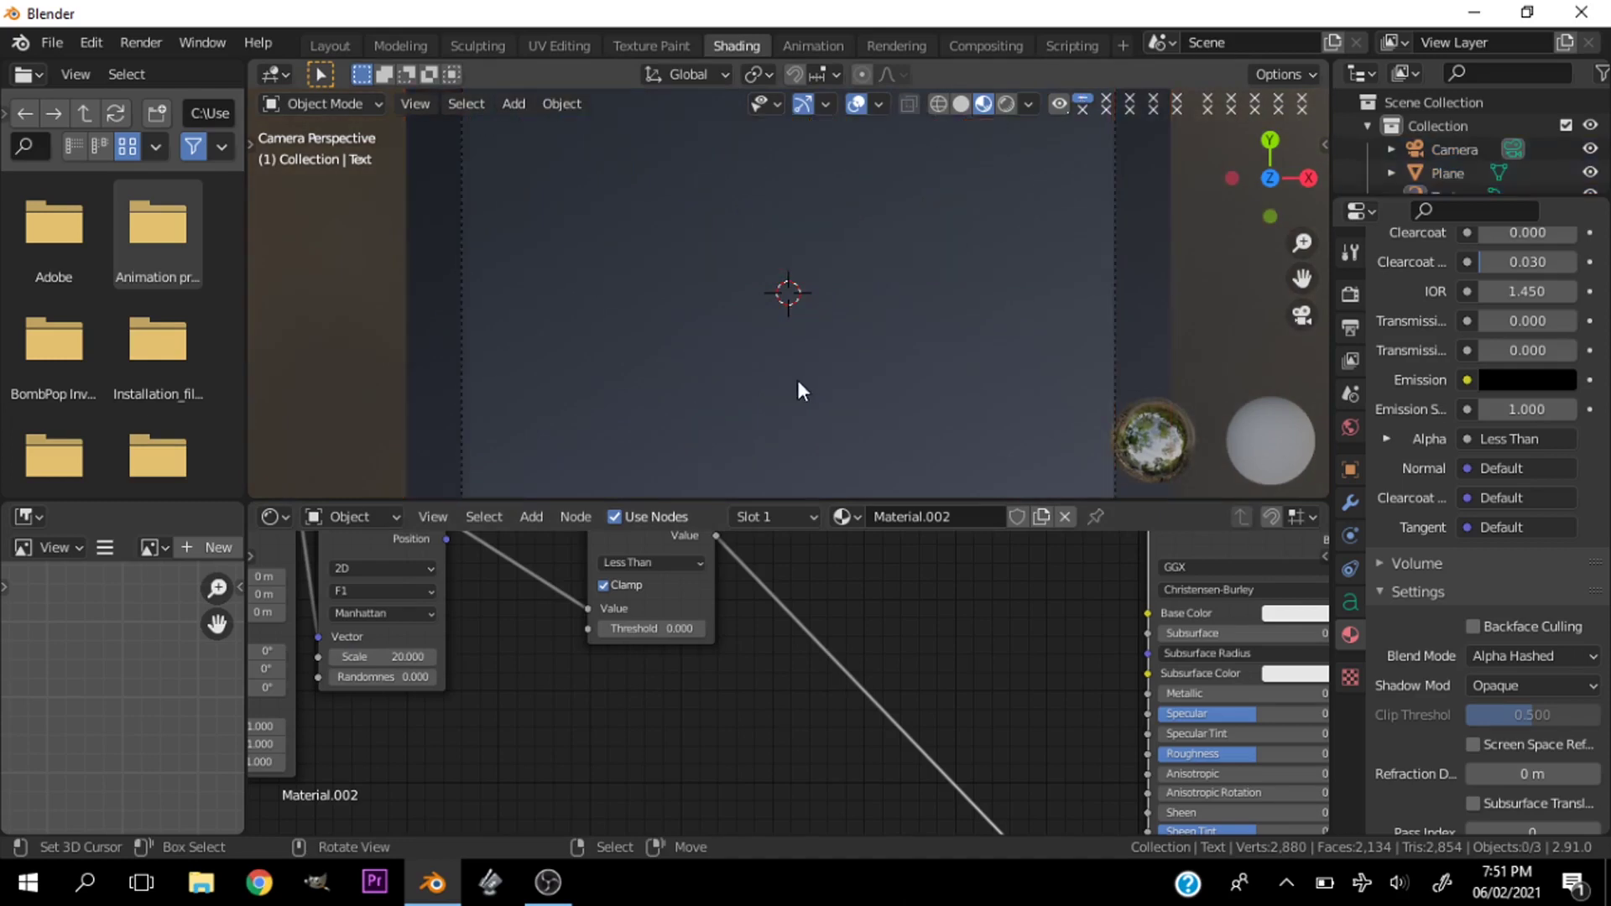
click(797, 380)
scroll(726, 437, down, 3)
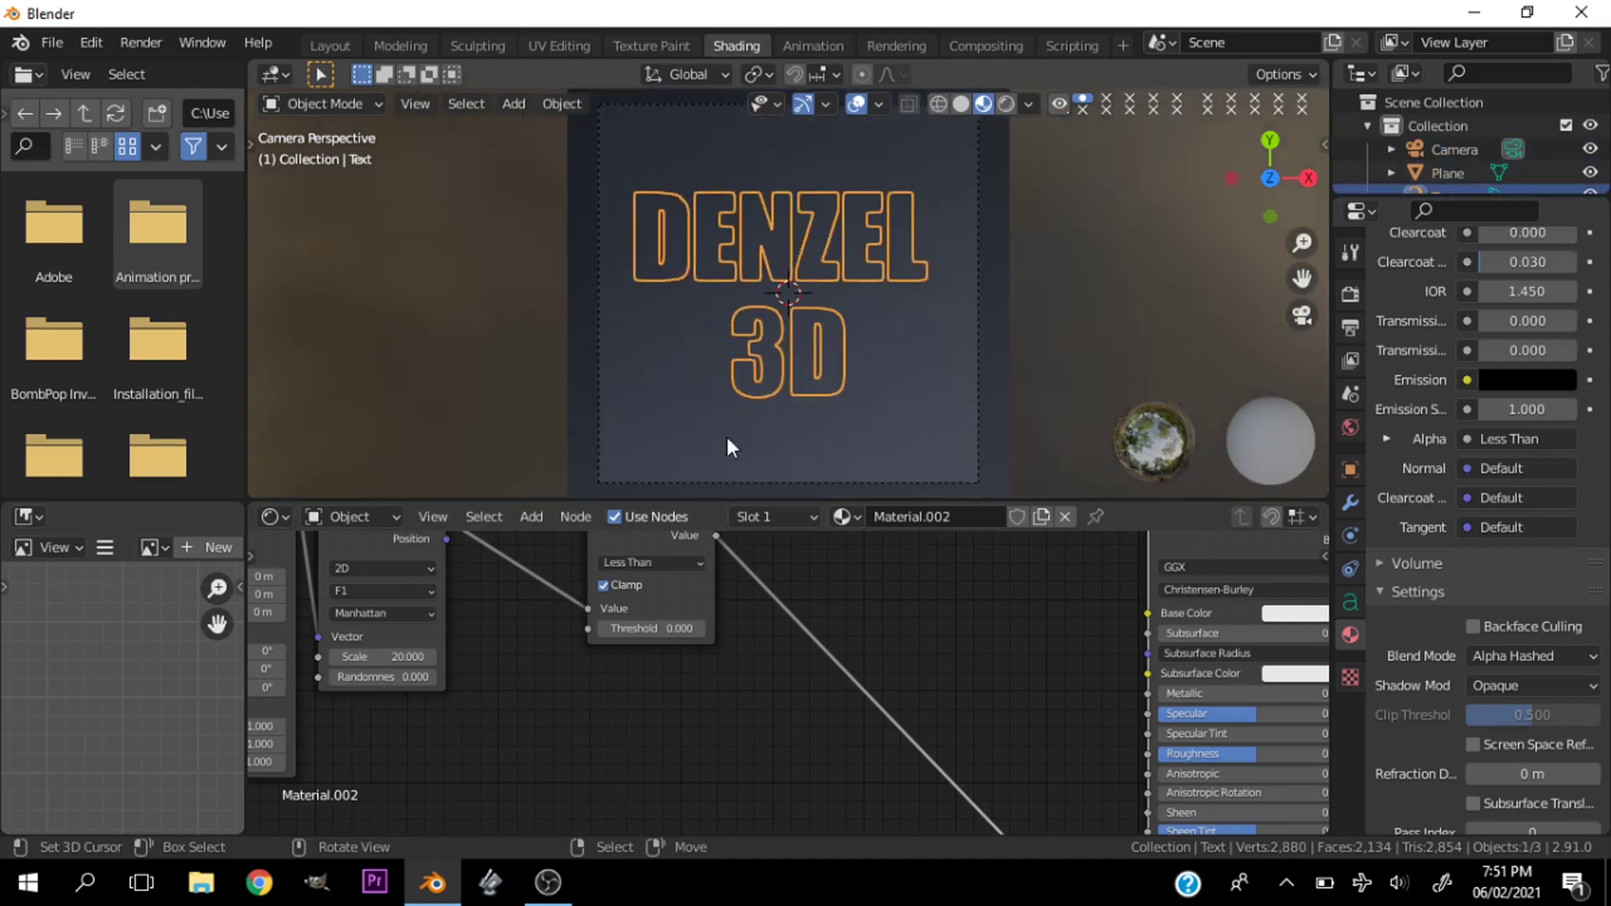
Insert a keyframe on the Less Than threshold of 0.000 at frame 1, and preview the scene without overlays
scroll(666, 611, up, 2)
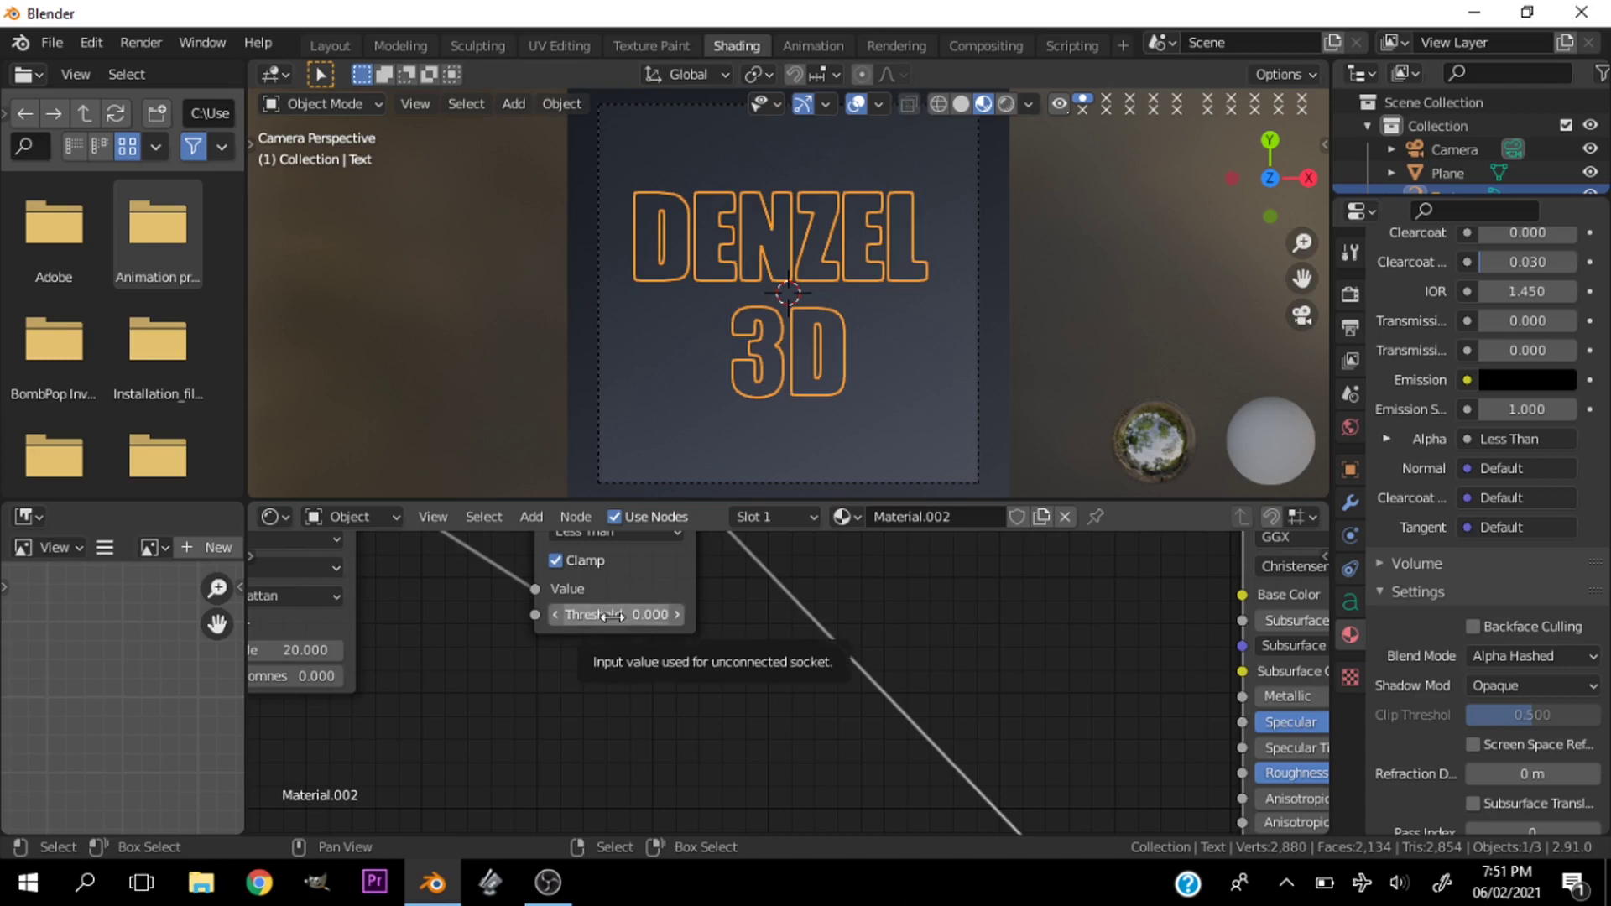
key(i)
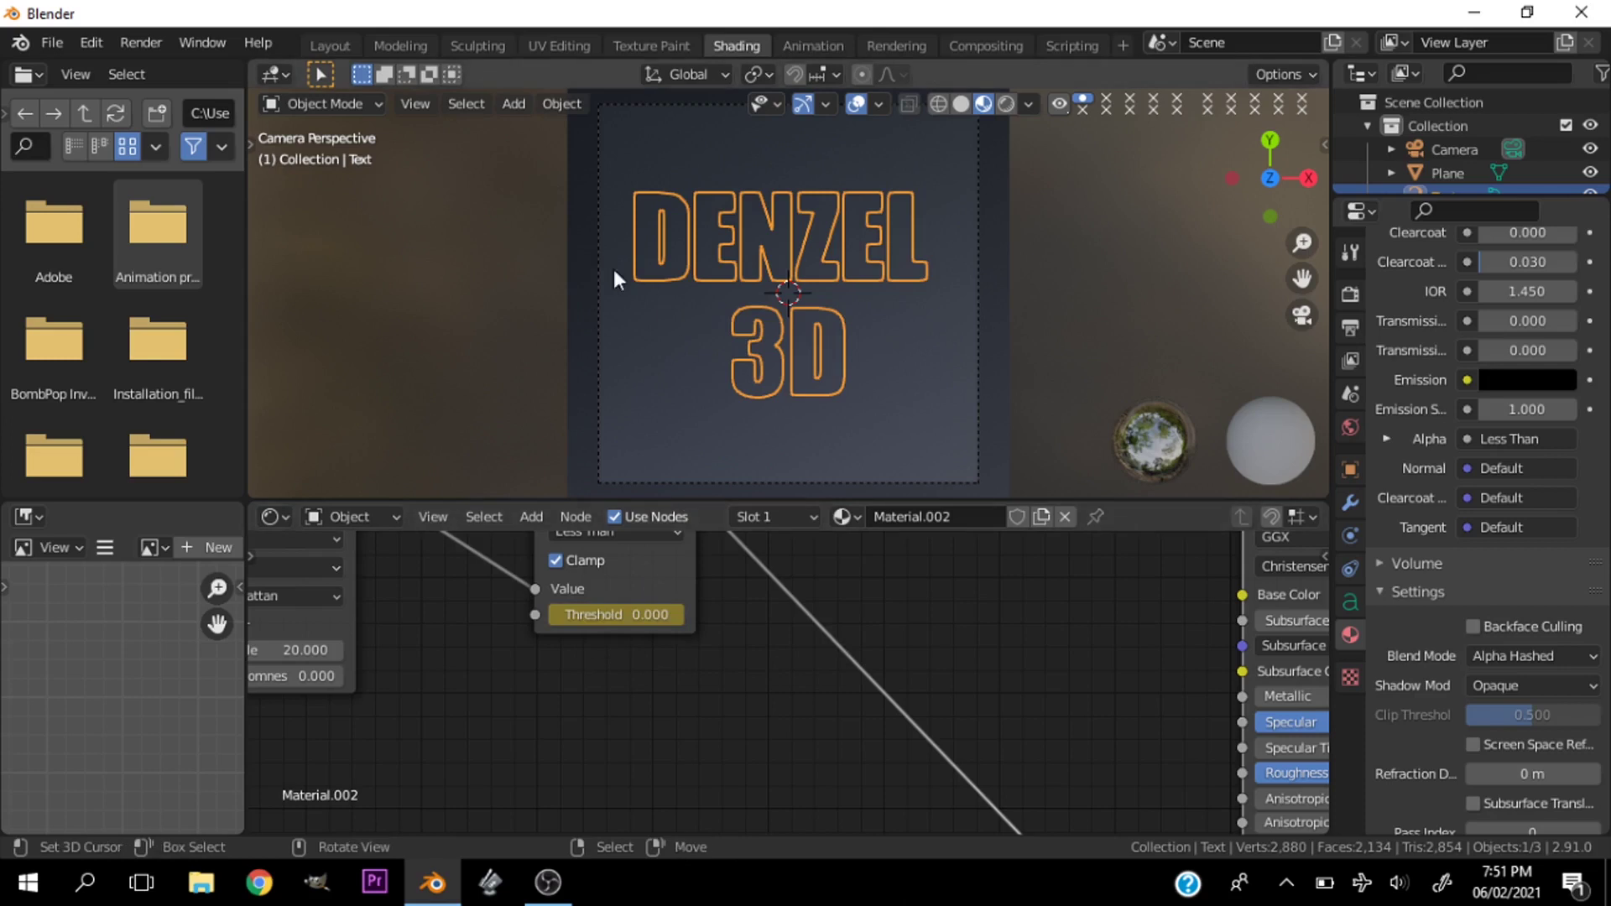
click(856, 103)
click(856, 103)
Move to frame 10 and keyframe the Less Than threshold at 0.200
key(Right)
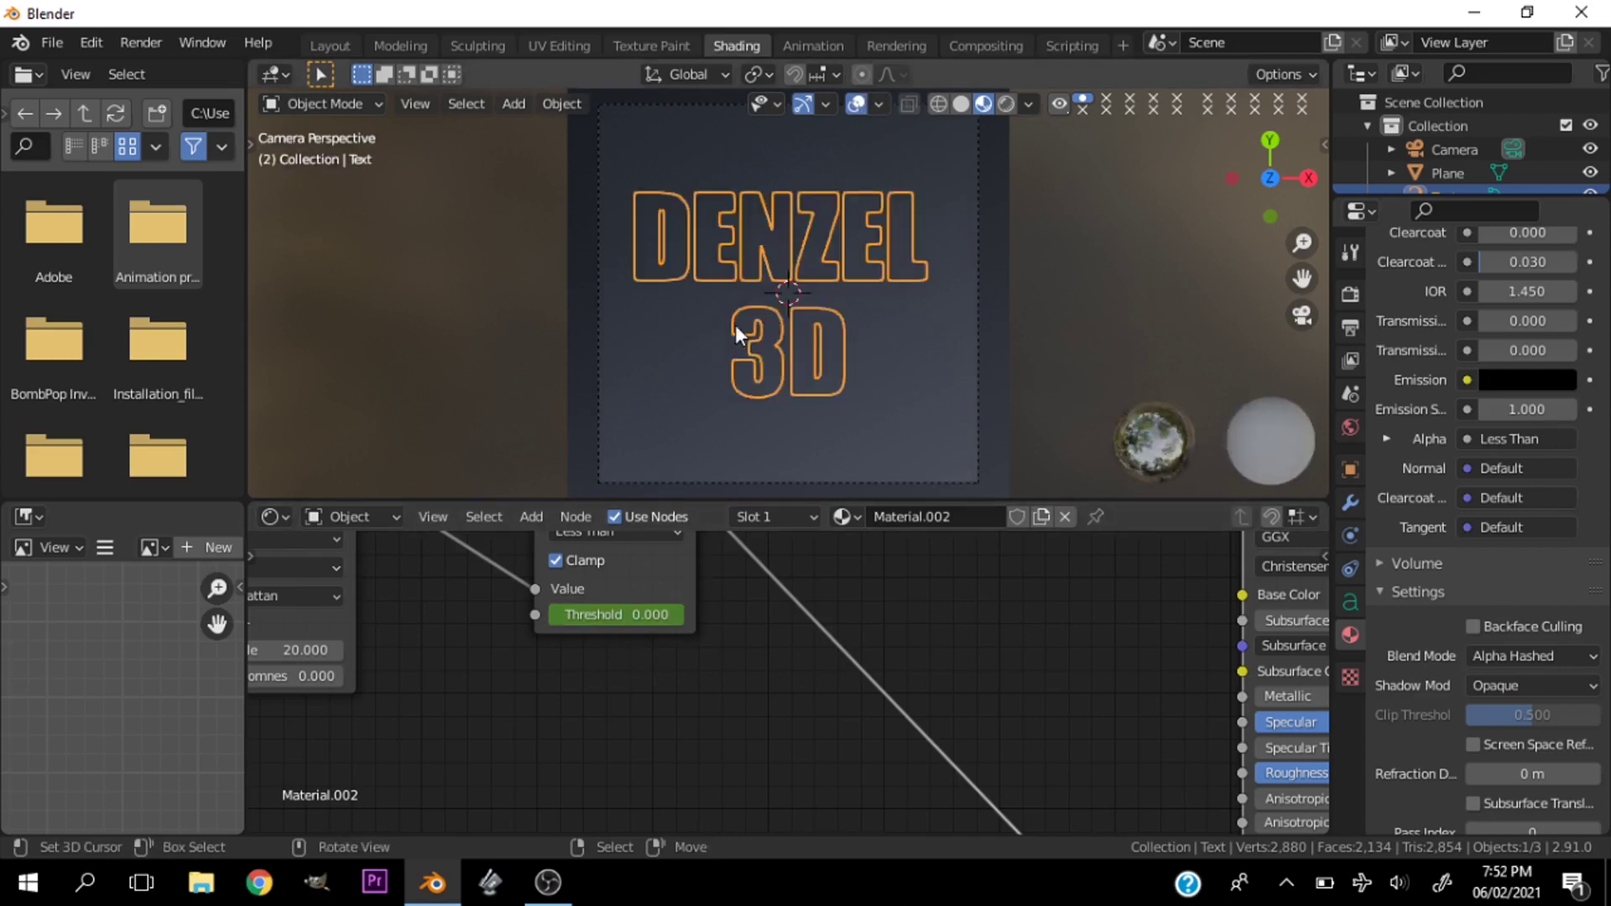
key(Right)
key(Right)
key(Right)
key(Right)
key(Right)
click(626, 615)
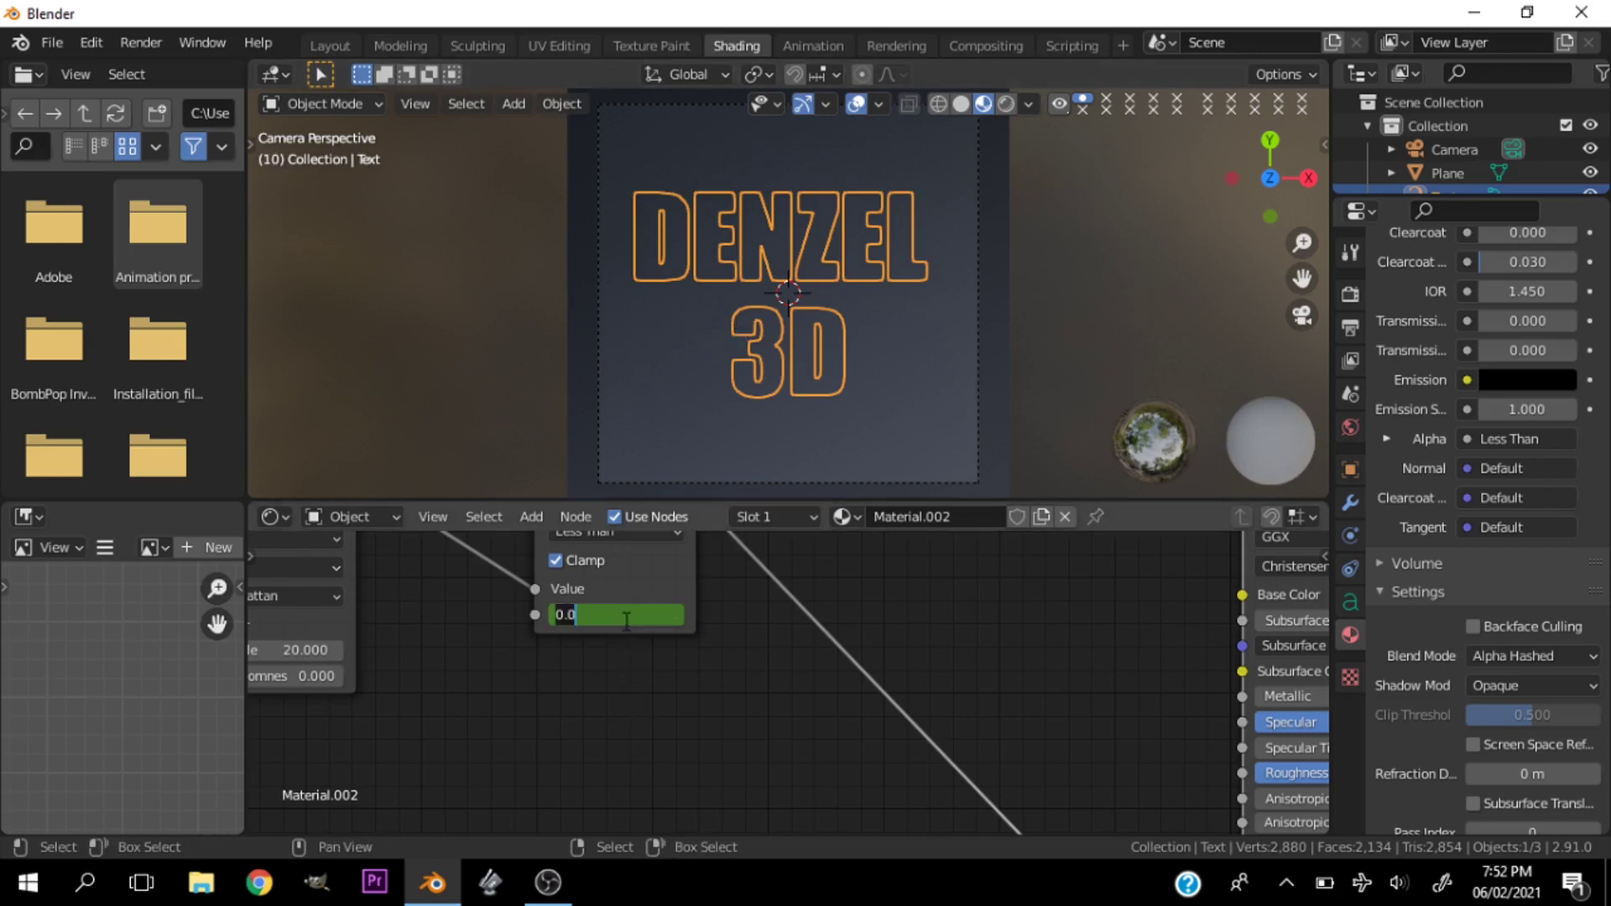
key(BackSpace)
text(0.2)
key(Return)
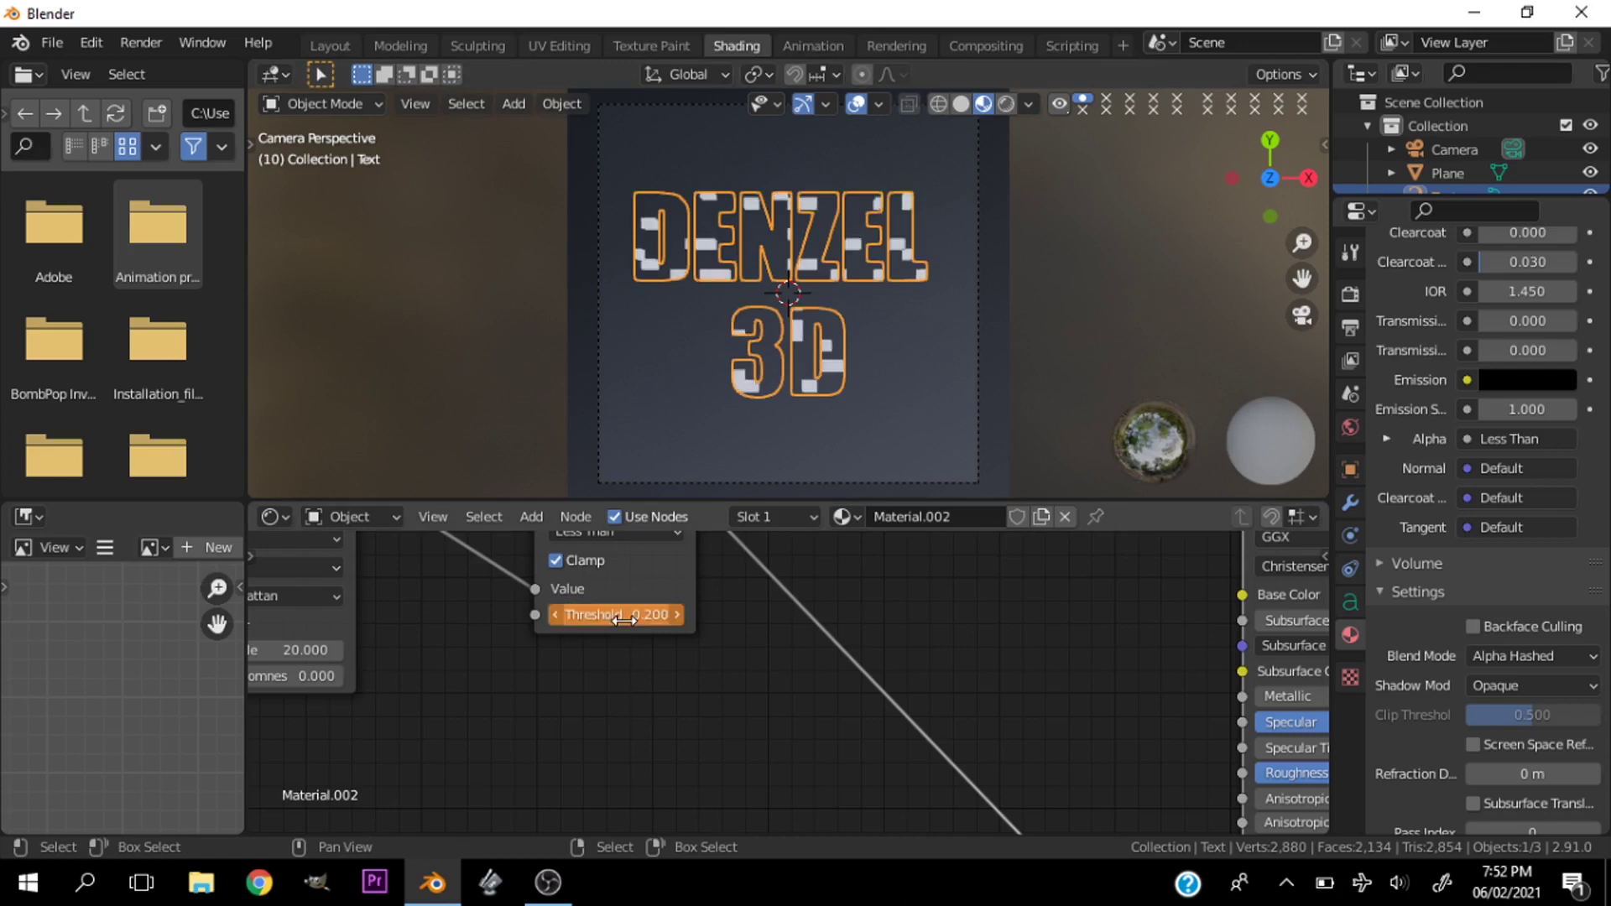
Move to frame 15 and keyframe the Less Than threshold at 0.000
key(Right)
key(Right)
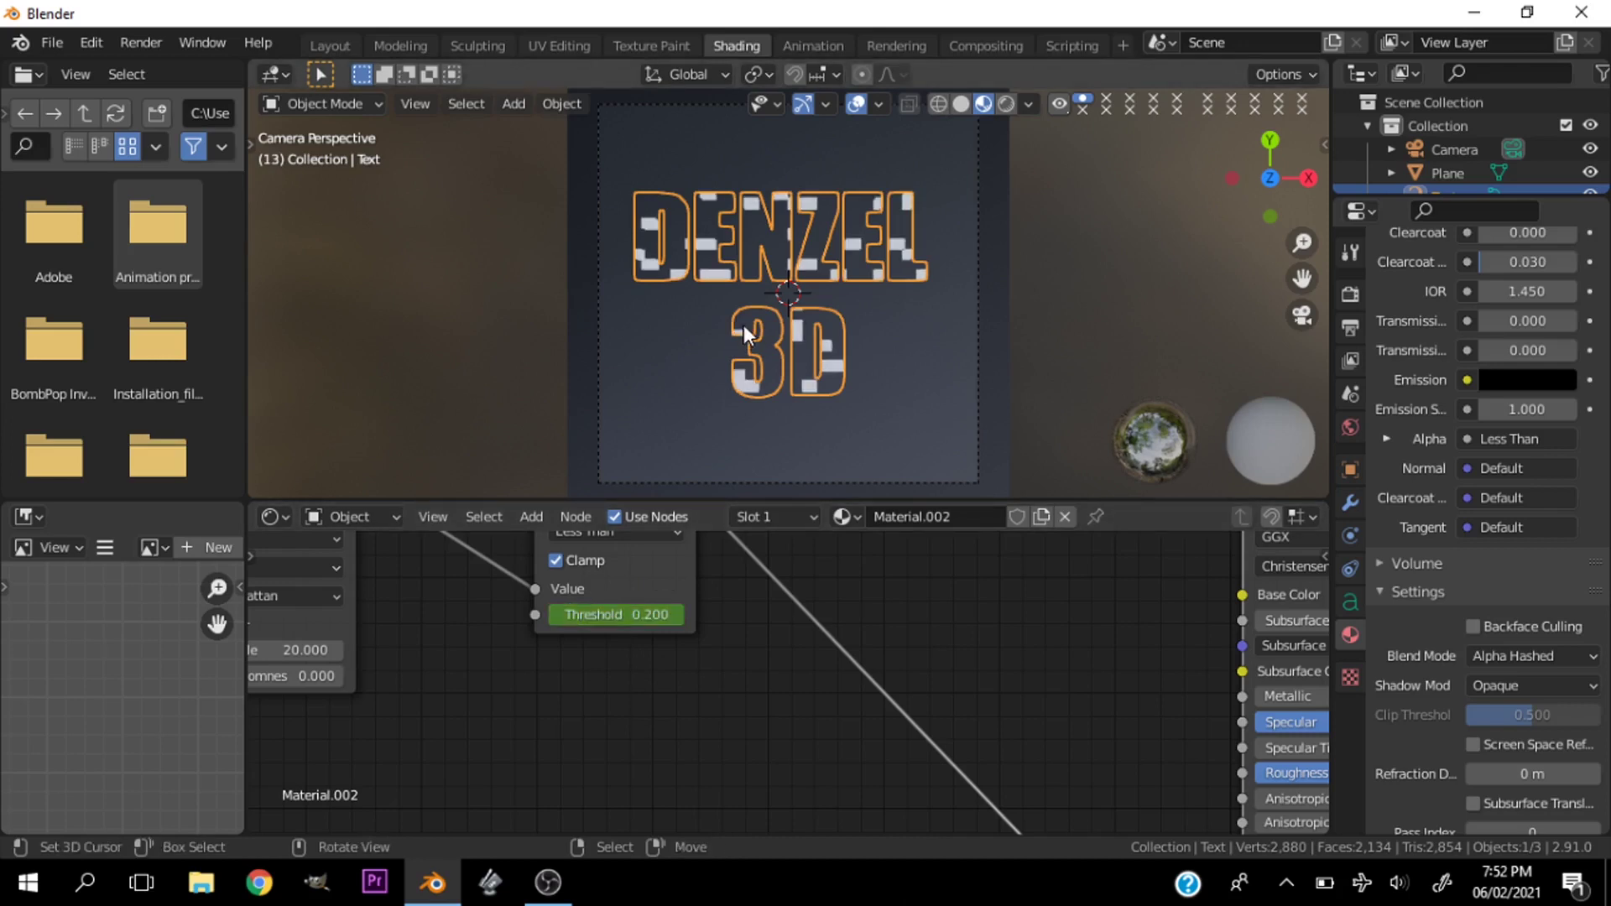
key(Right)
key(Right)
click(630, 615)
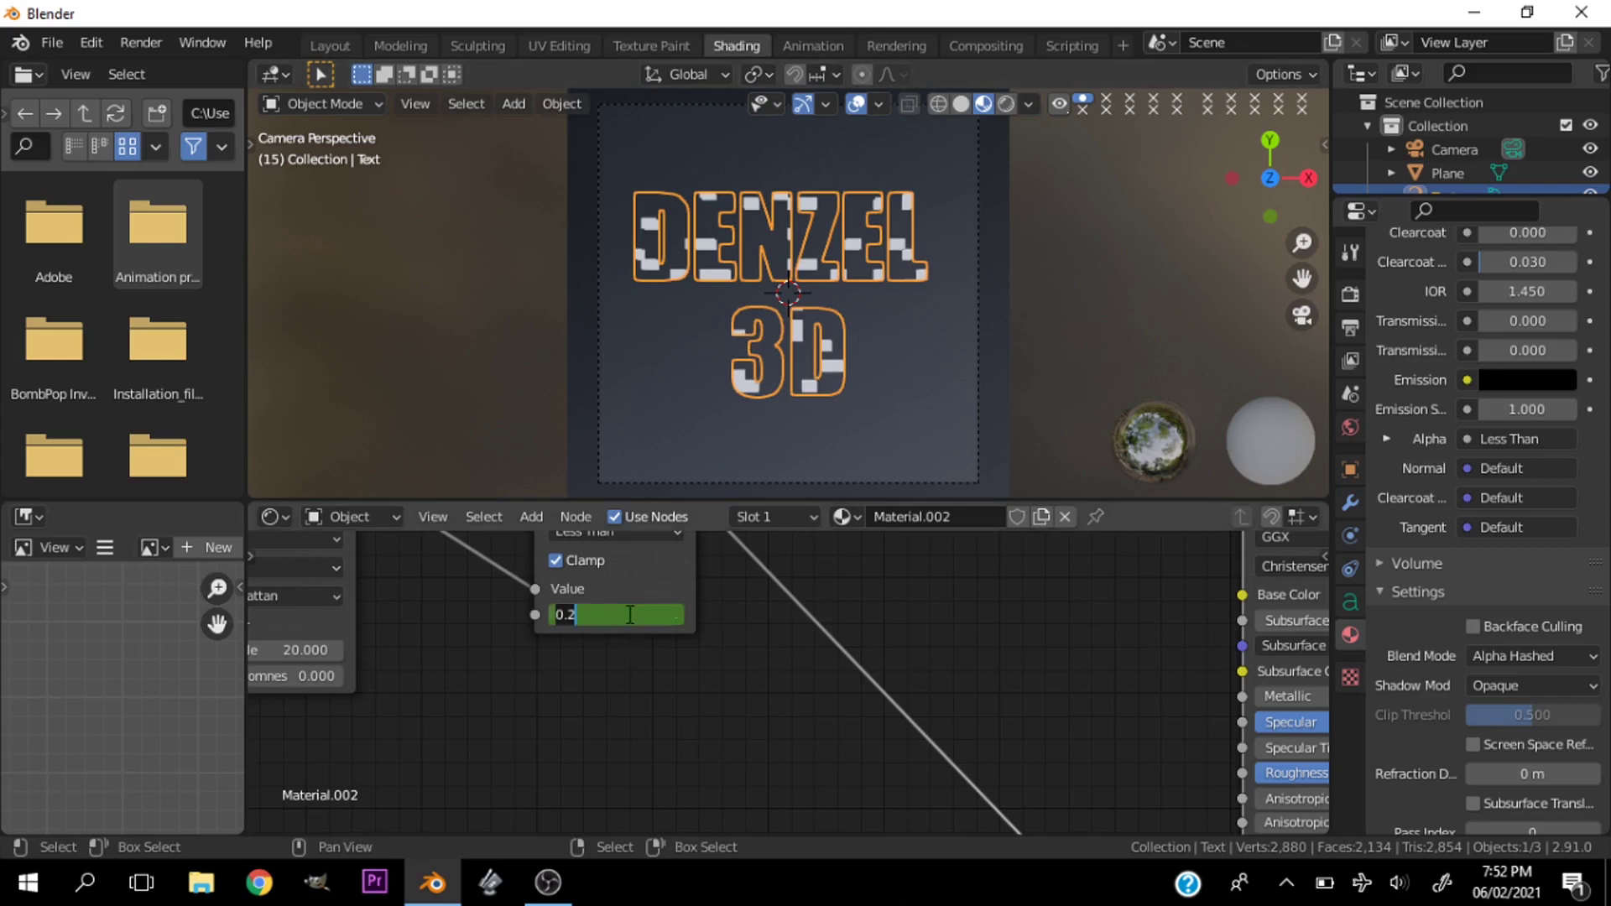
text(1)
key(BackSpace)
text(0)
key(Return)
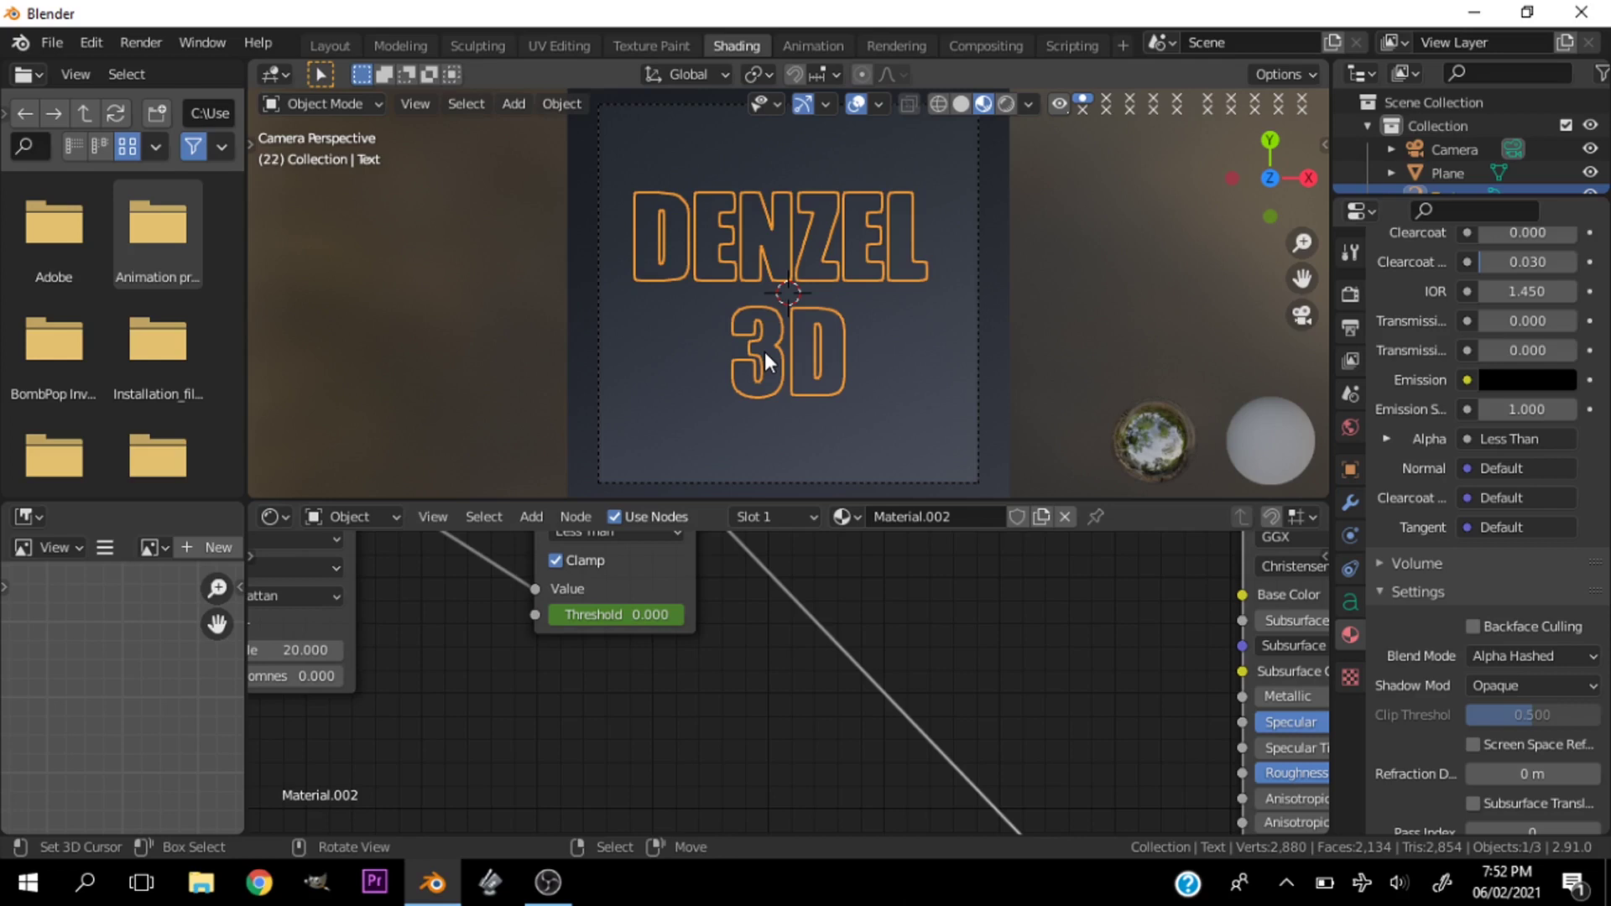
Keyframe the Less Than threshold at 0.400 on frame 25
click(636, 620)
key(BackSpace)
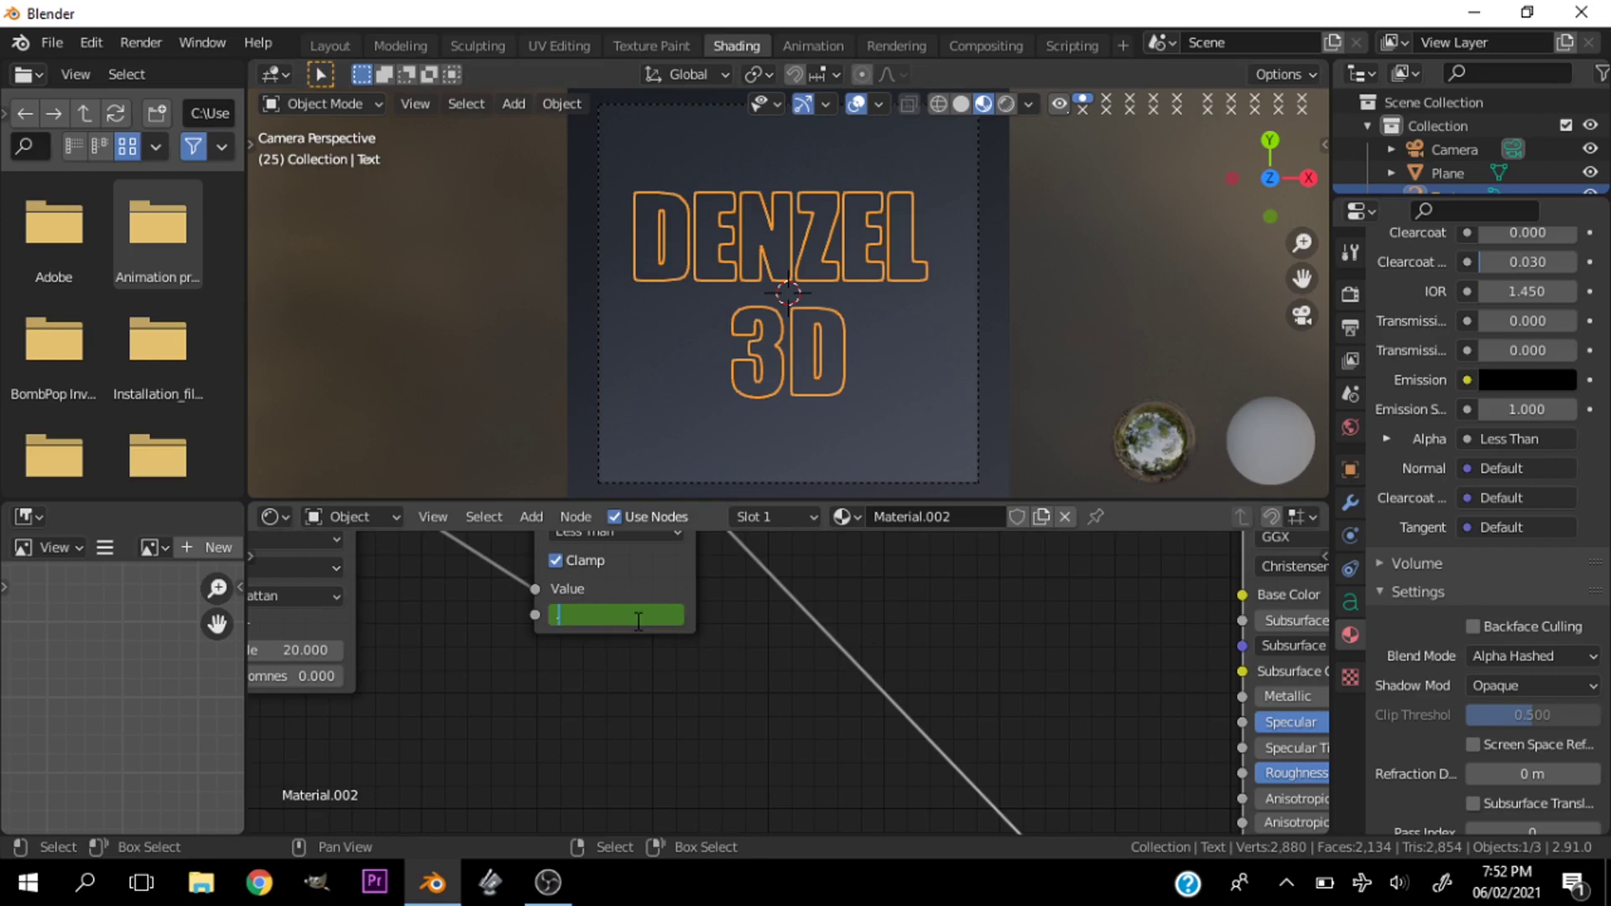
text(.4)
key(Return)
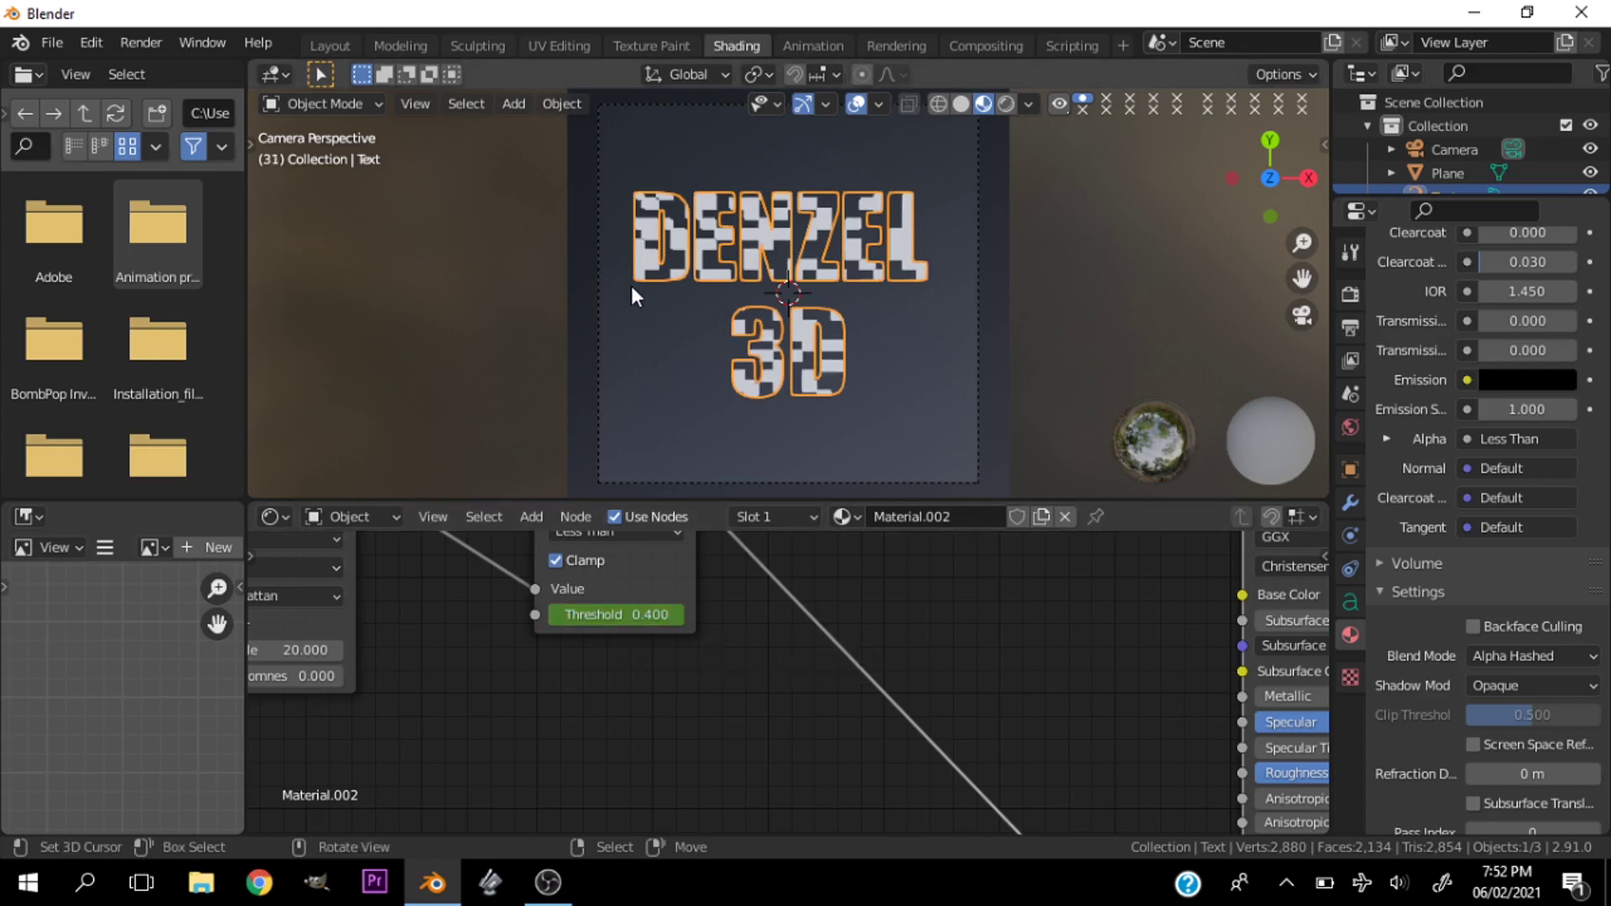
Keyframe the Less Than threshold at 0.000 on frame 30
click(630, 611)
text(0)
key(Return)
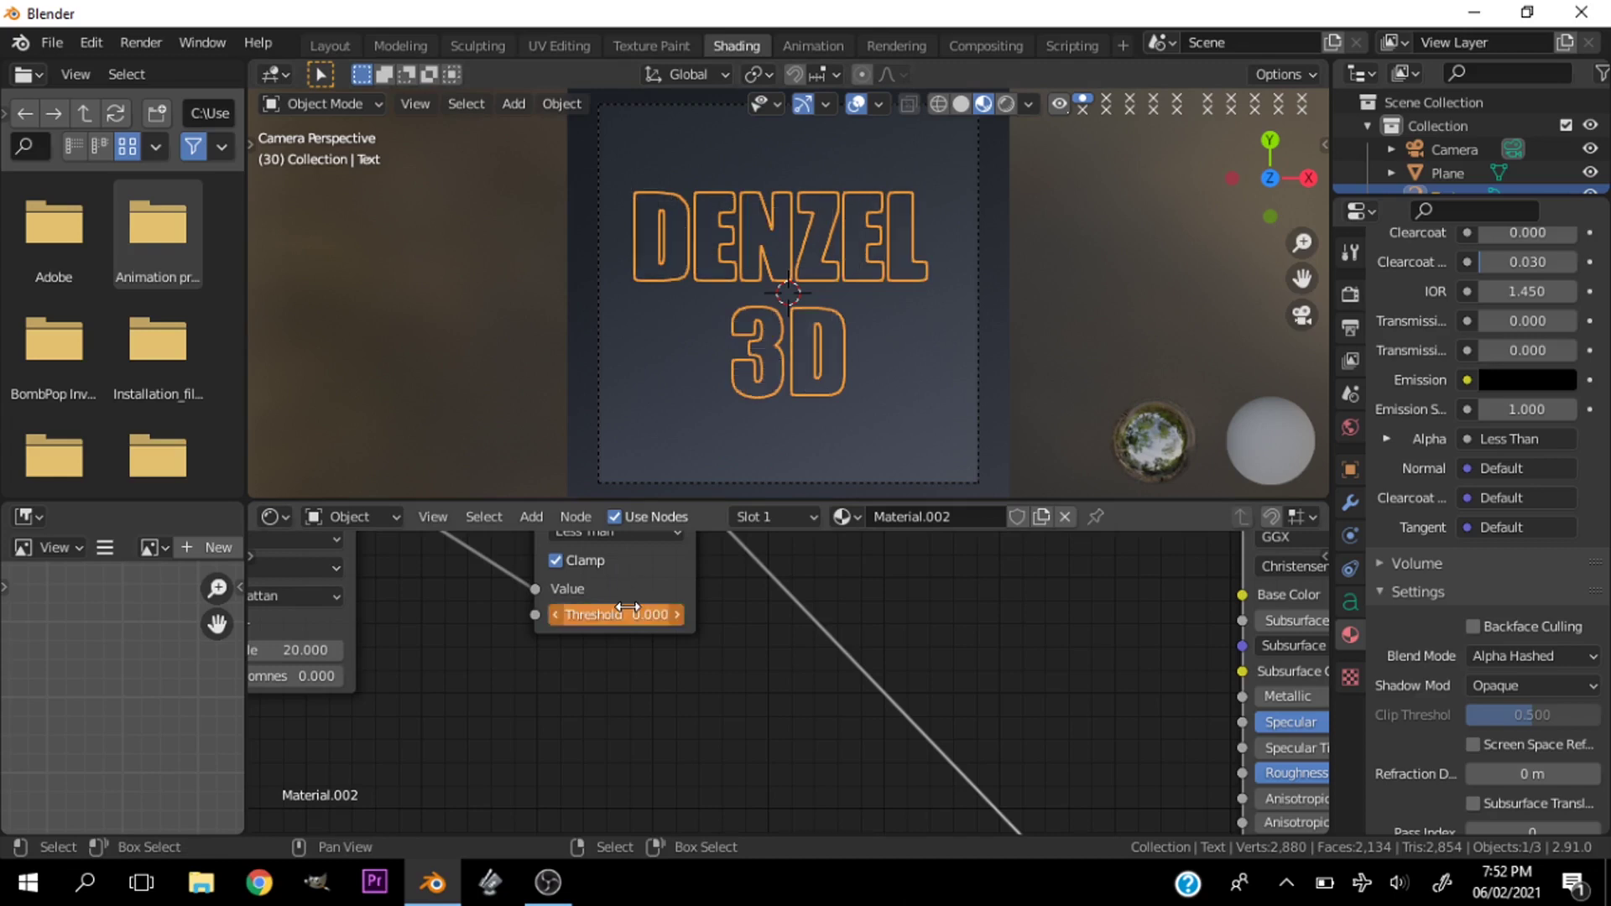
key(i)
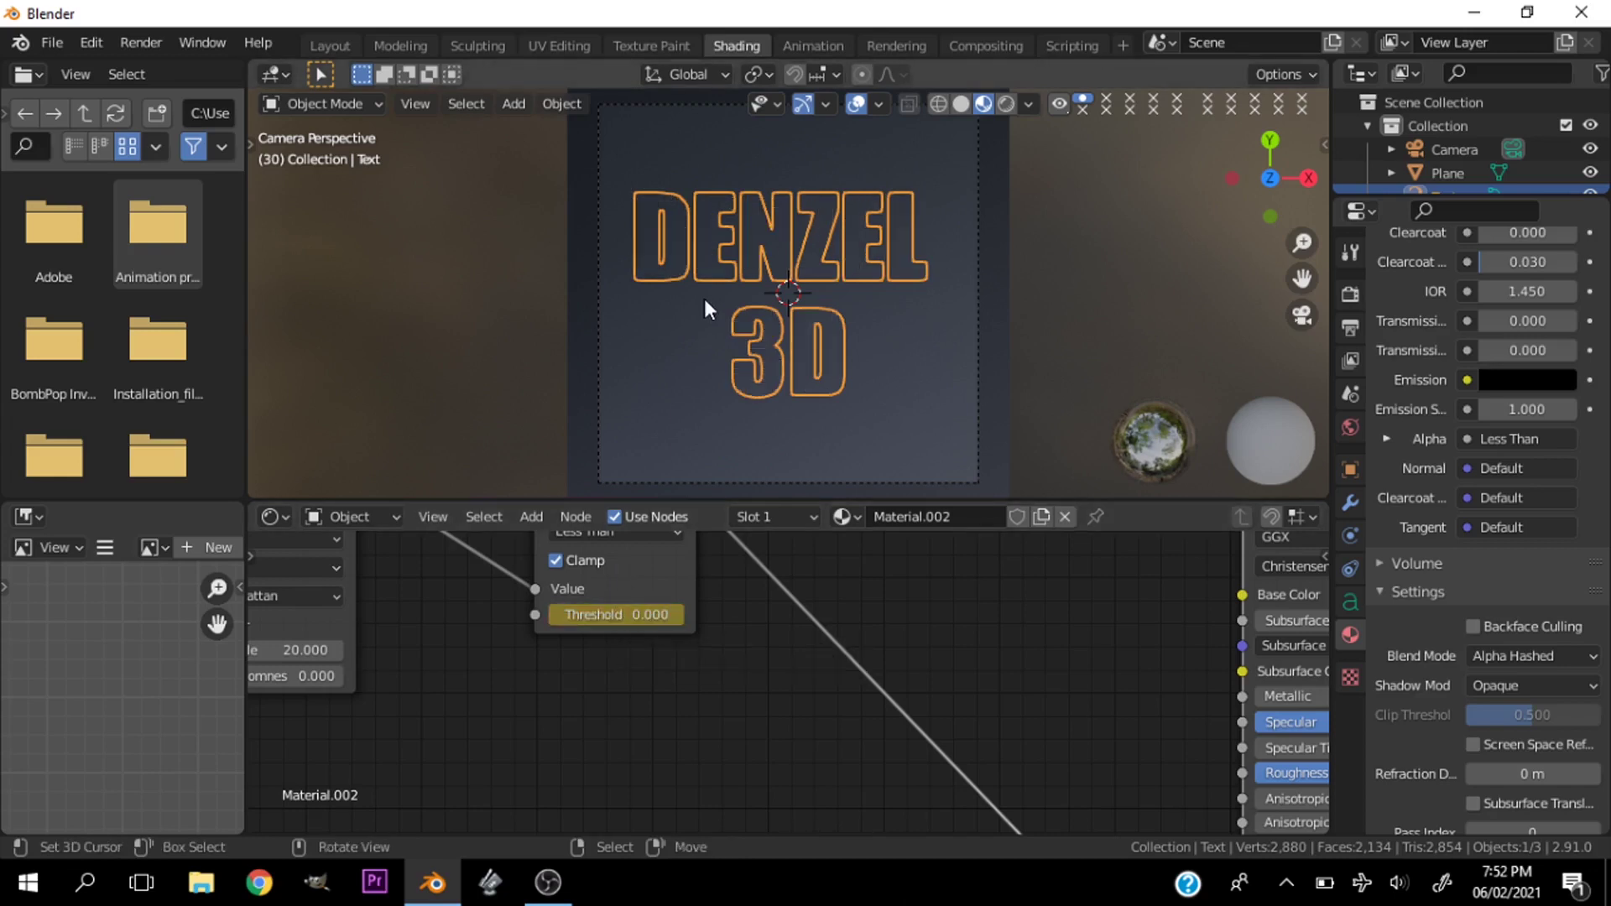
Move to frame 60 and set the Less Than threshold to 1.000
key(Right)
key(Right)
key(Right)
key(Right)
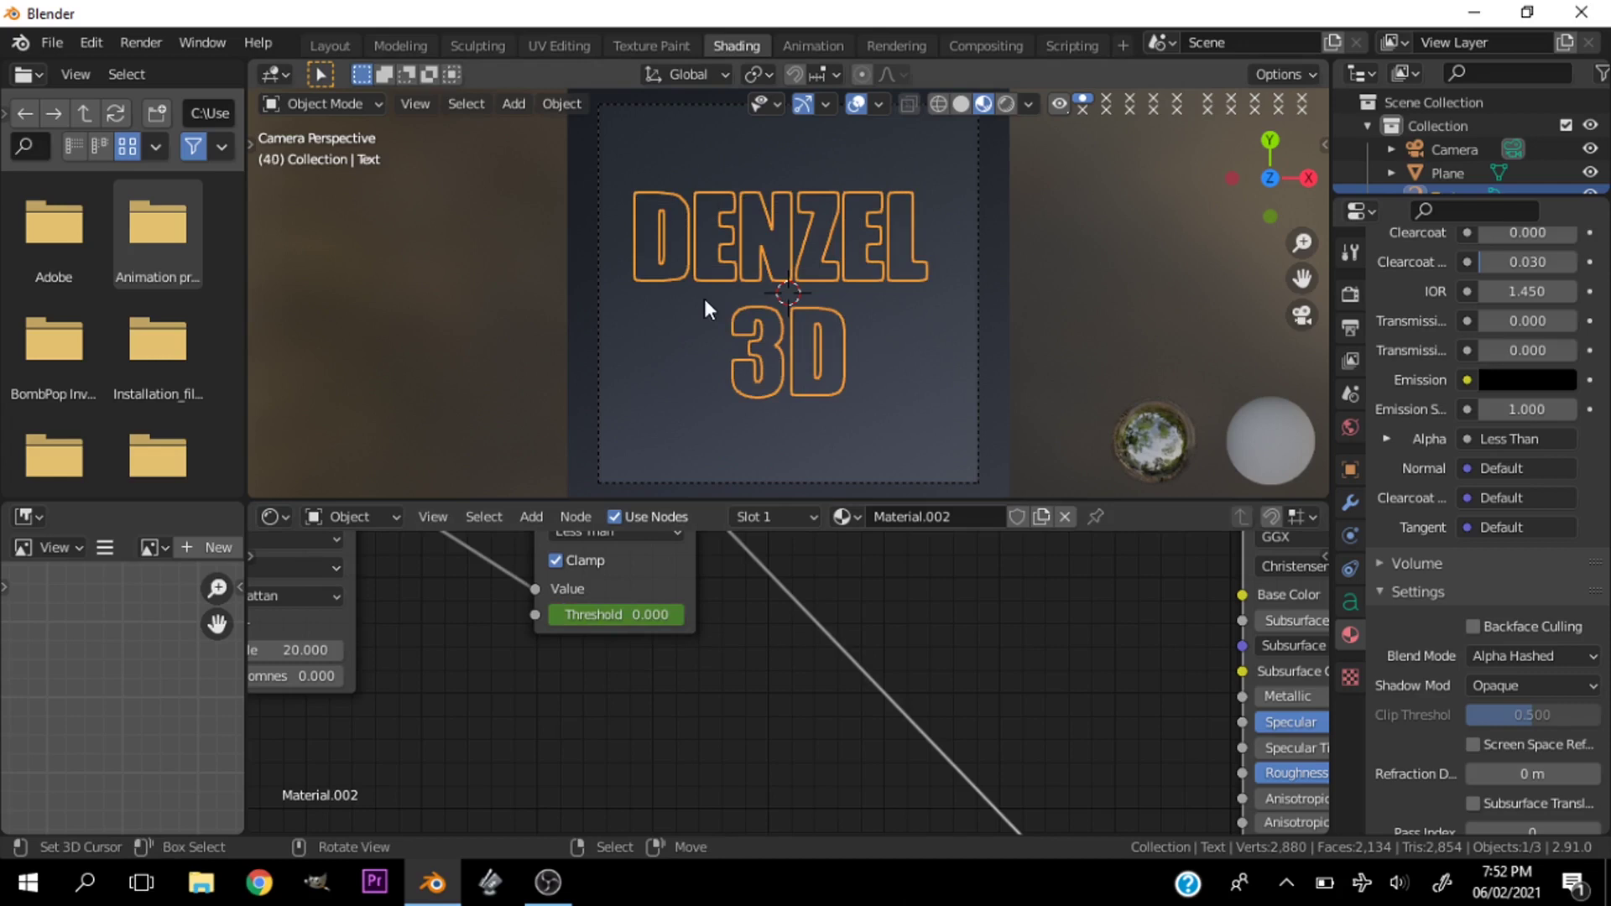
key(Right)
key(Right)
key(Right)
key(Right)
key(Right)
key(Right)
key(Right)
key(Right)
key(Right)
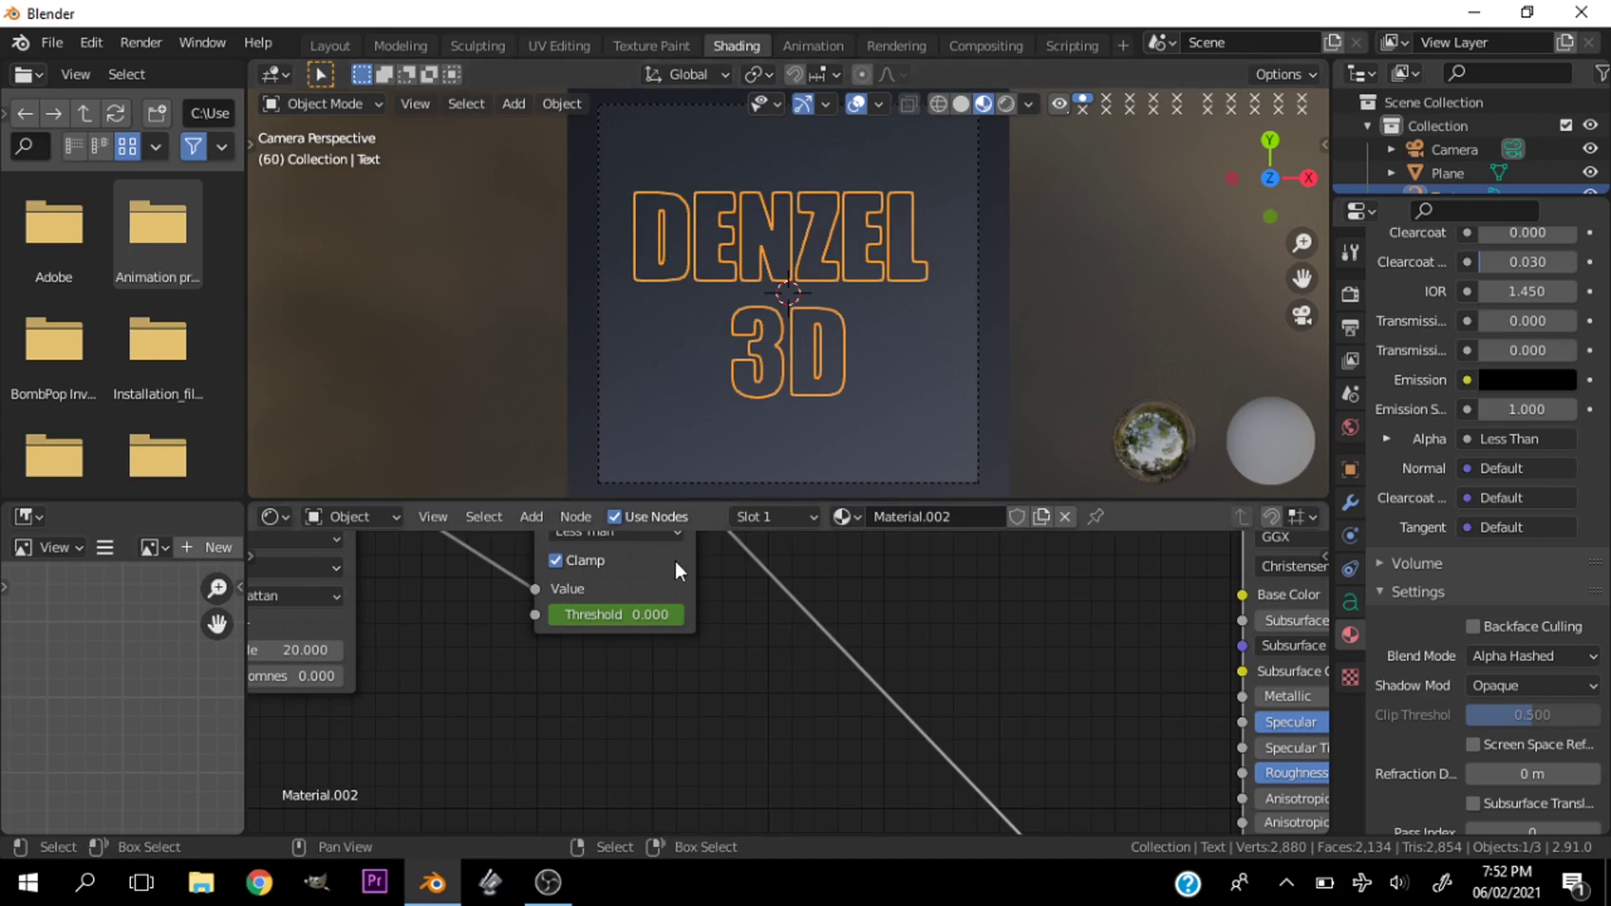
click(625, 614)
text(1)
key(Return)
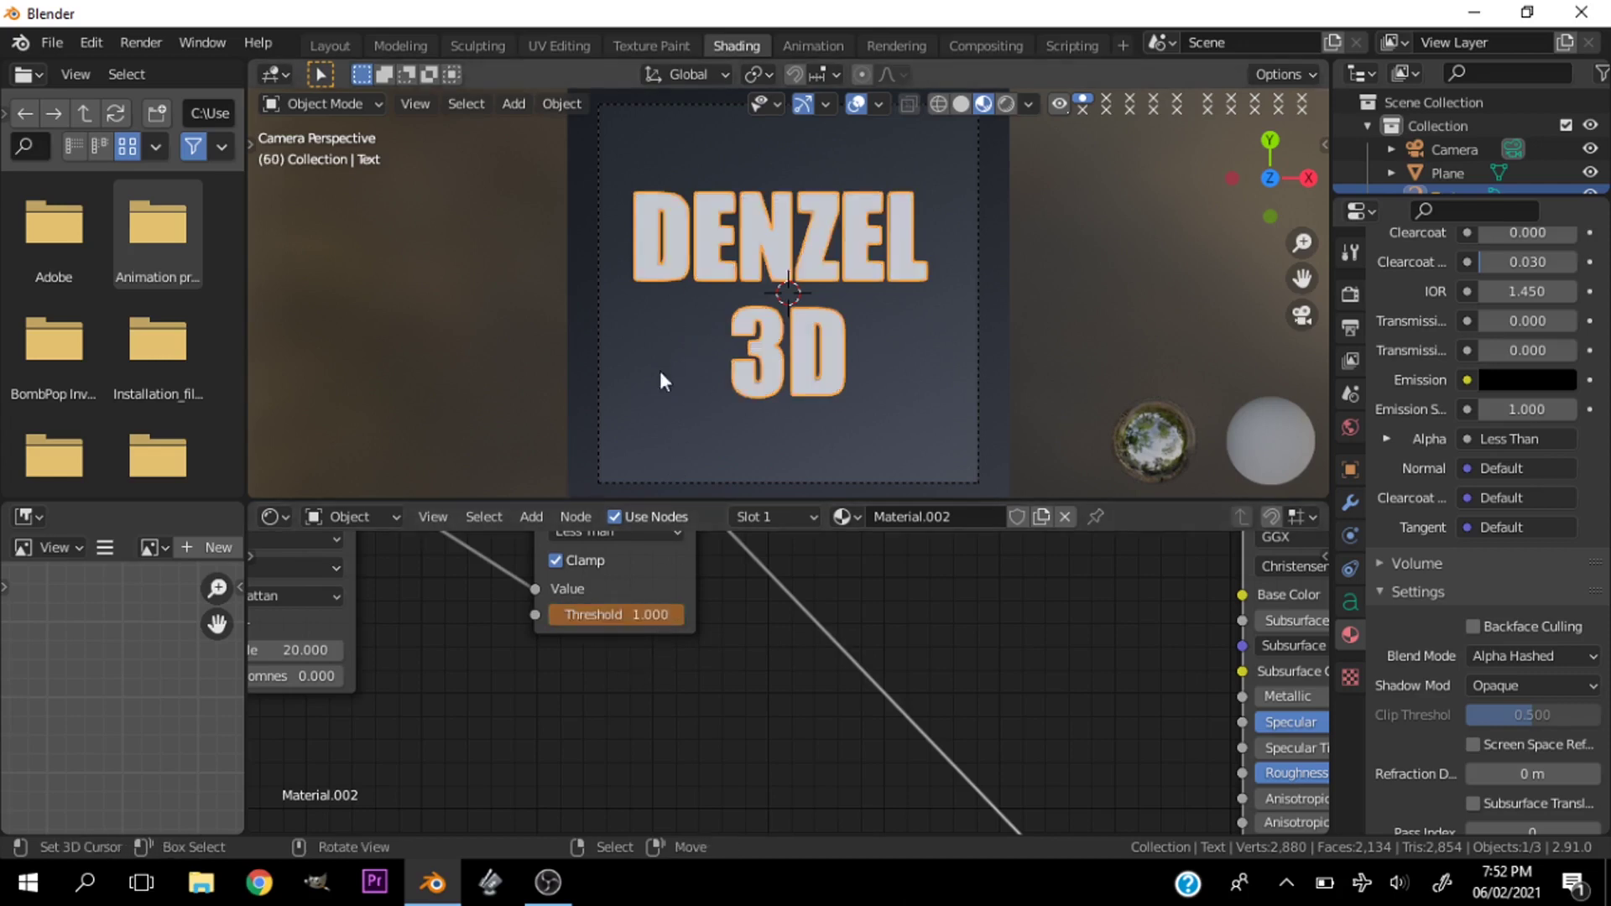
Return to frame 1 and play the animation to check the flickering text reveal with and without overlays
key(shift+Left)
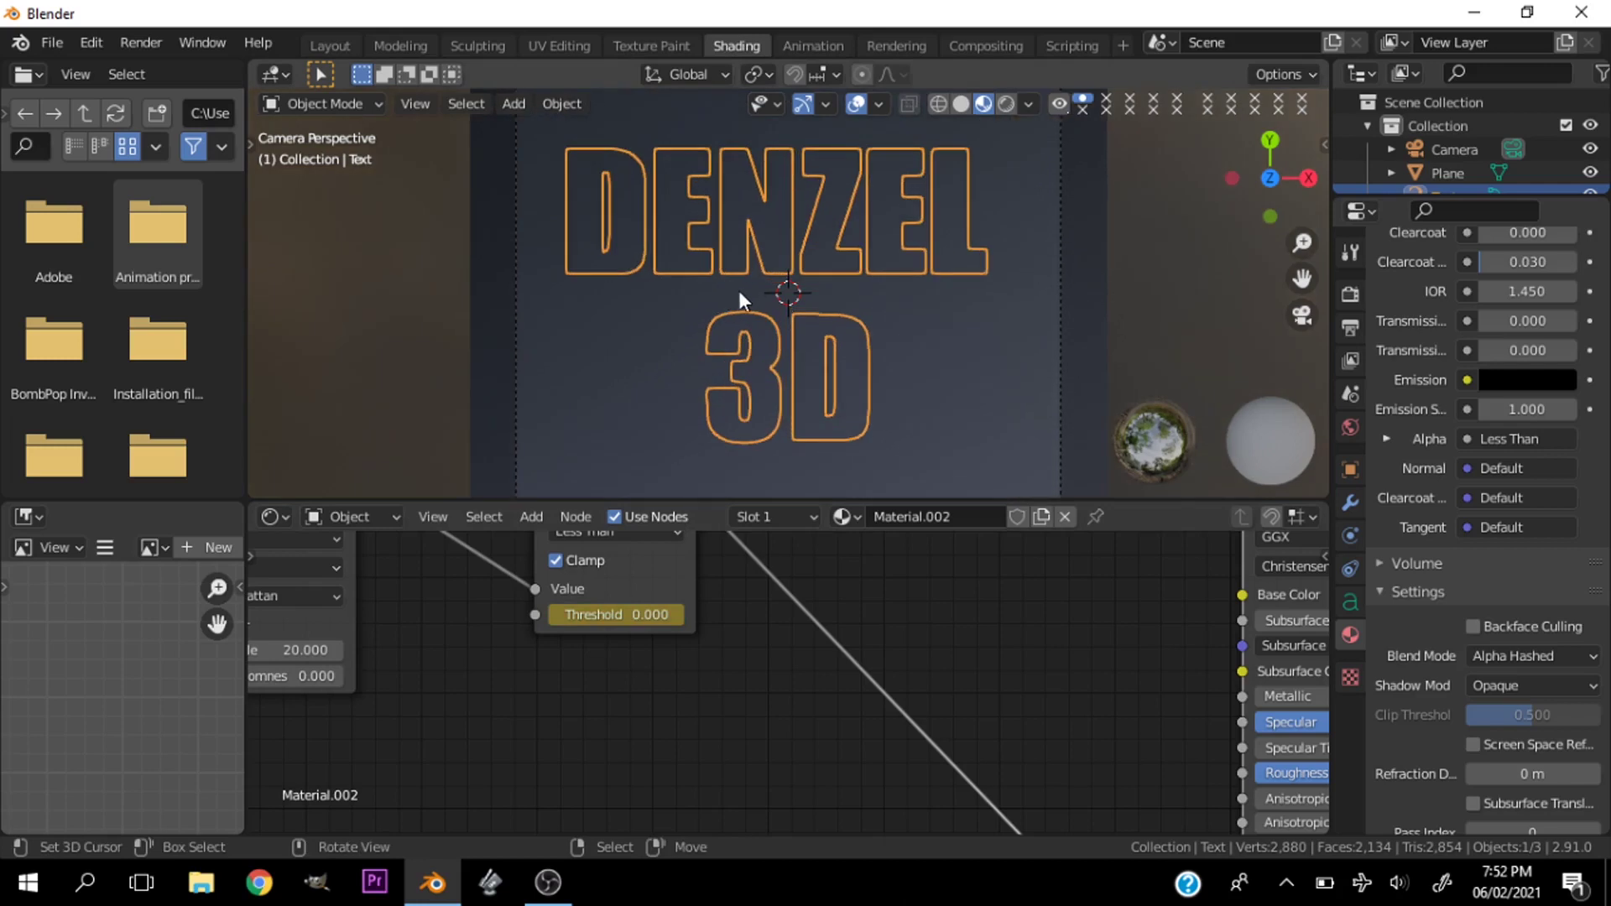
scroll(739, 286, down, 1)
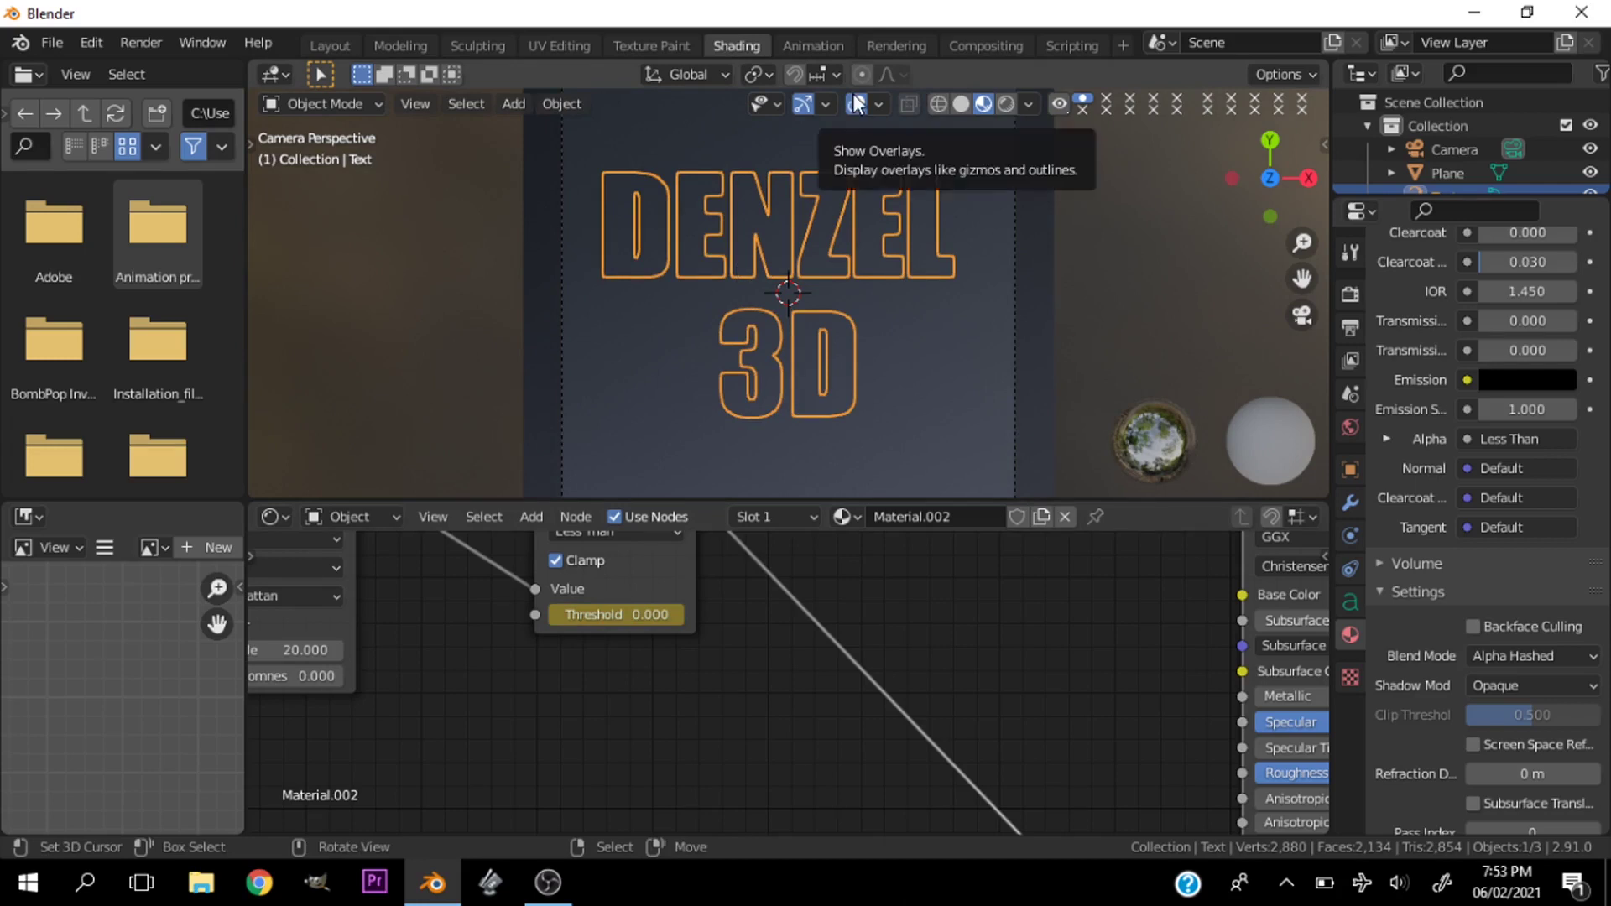
click(856, 103)
key(space)
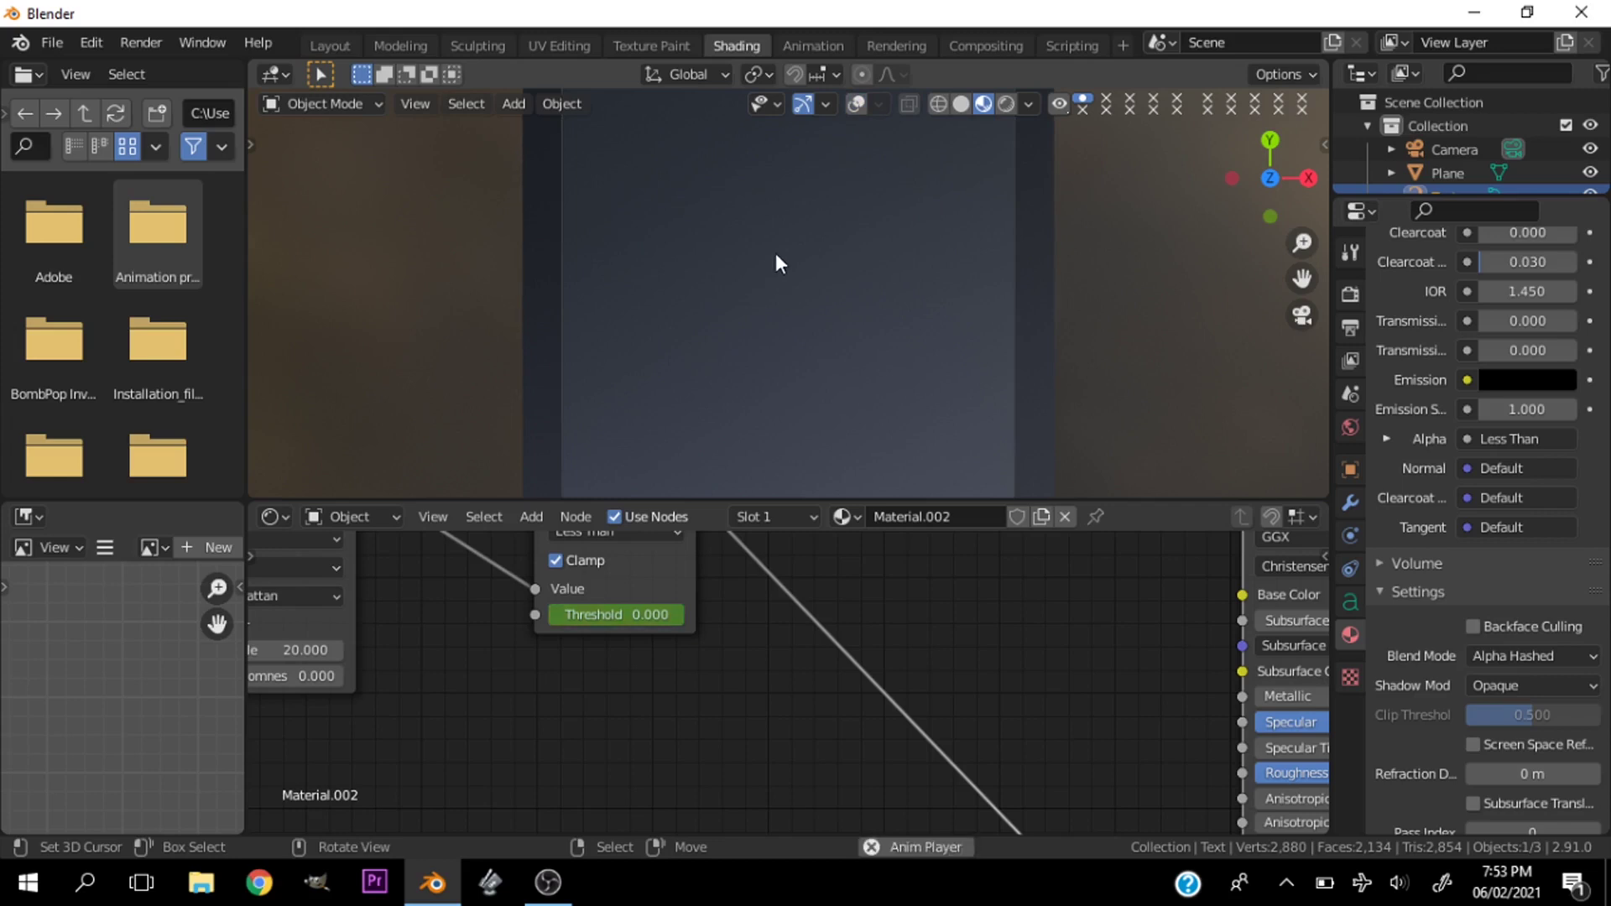
click(859, 104)
click(859, 107)
click(864, 108)
key(Escape)
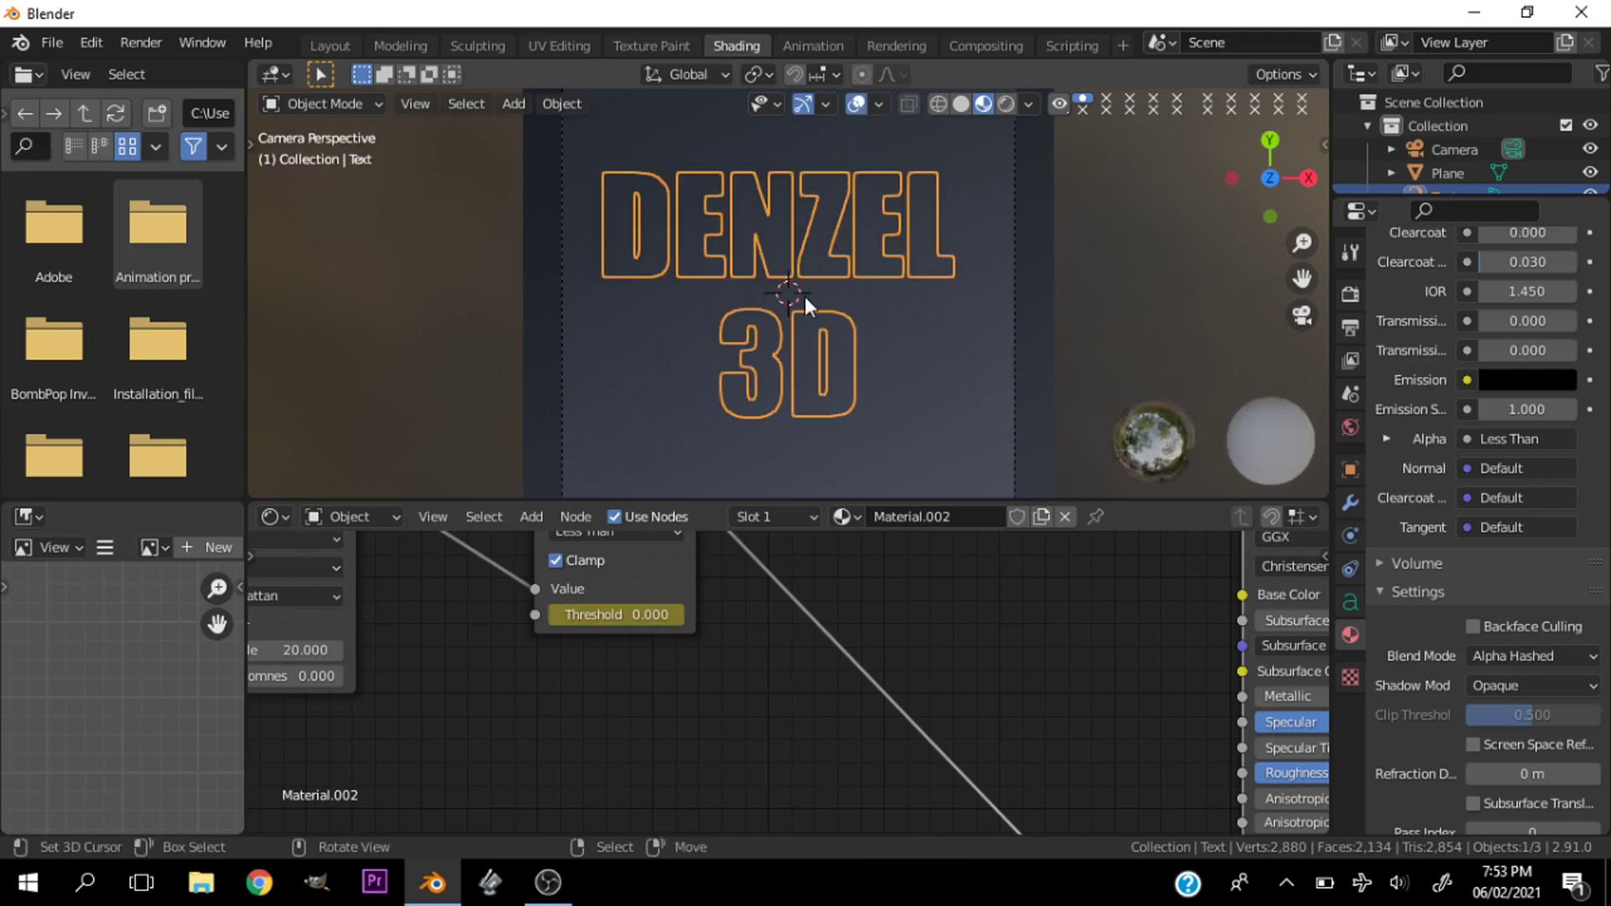
key(space)
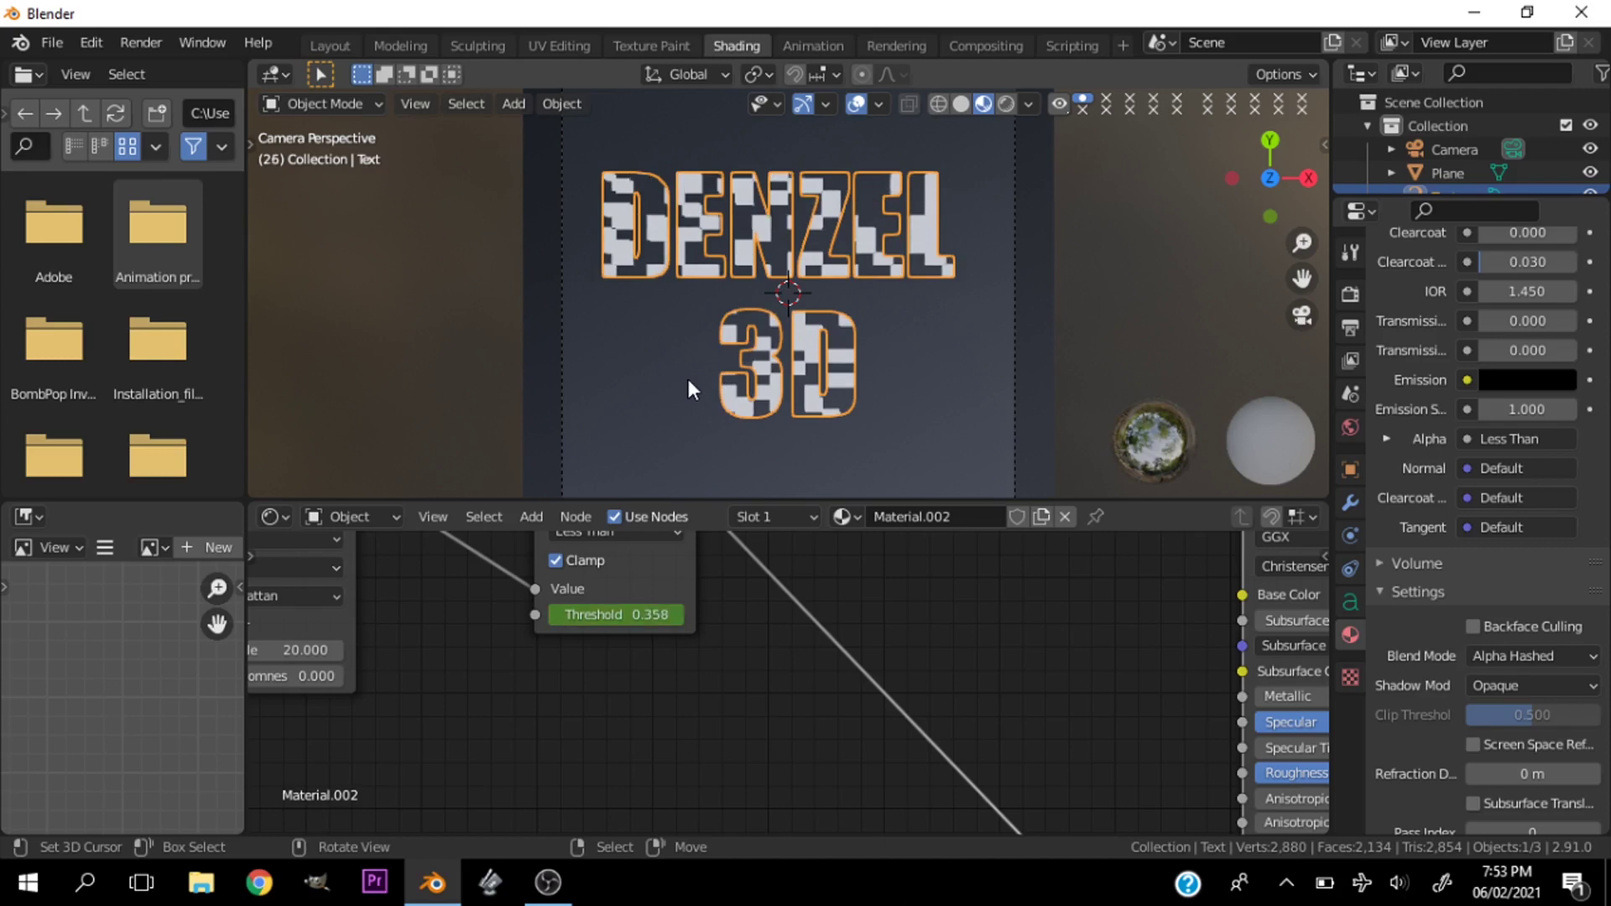
Move to frame 45 and keyframe the Less Than threshold at 1.000
key(space)
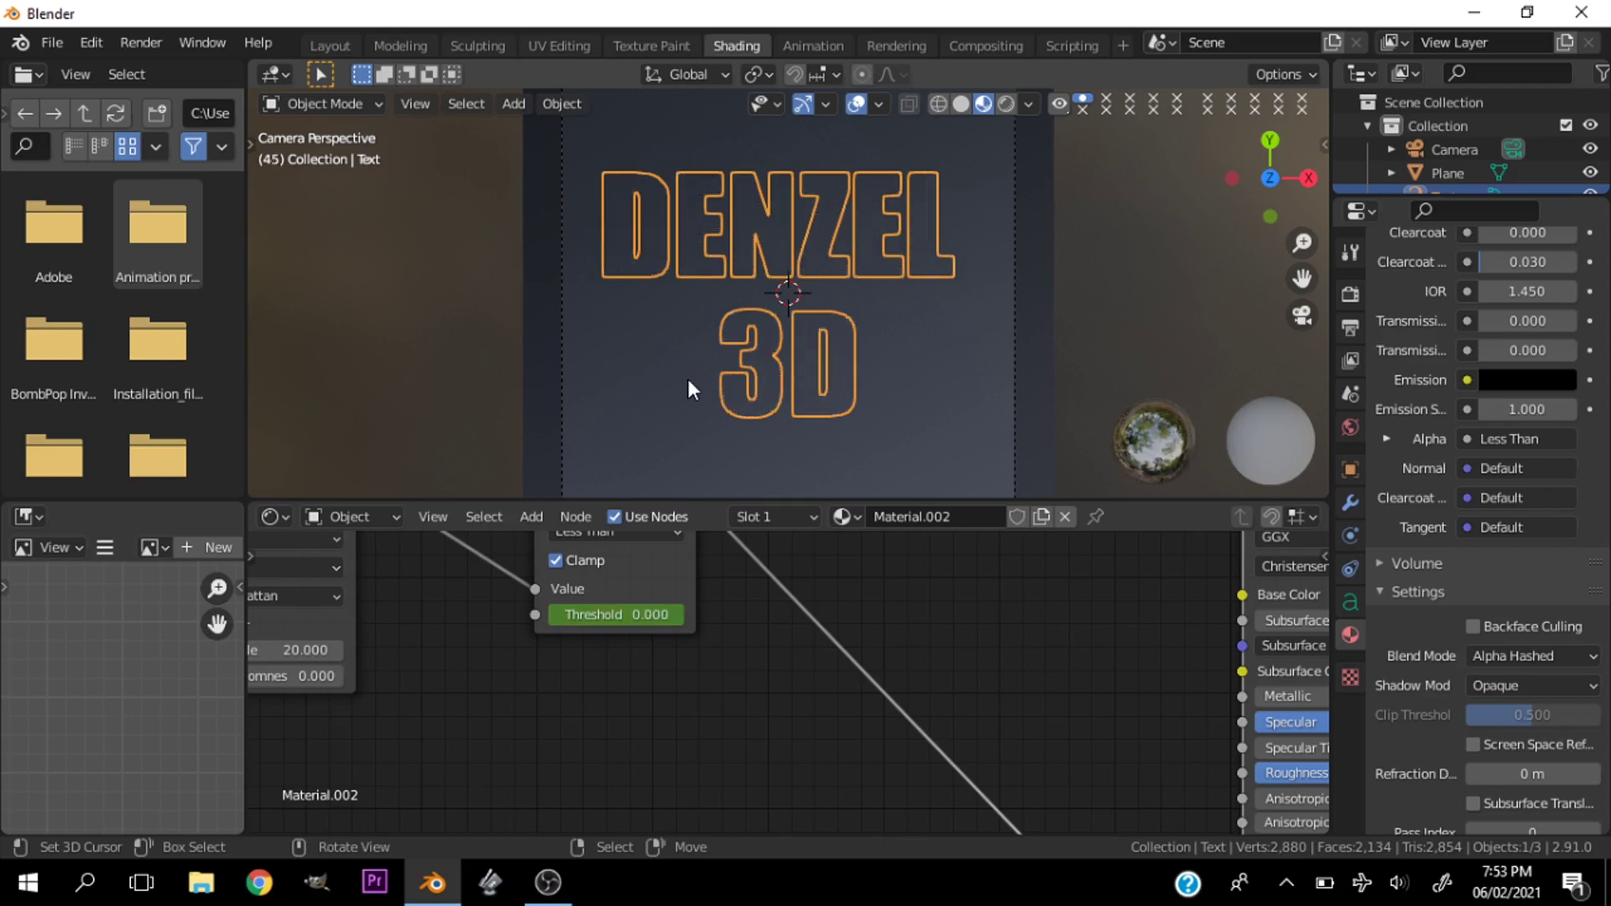
click(635, 613)
text(1)
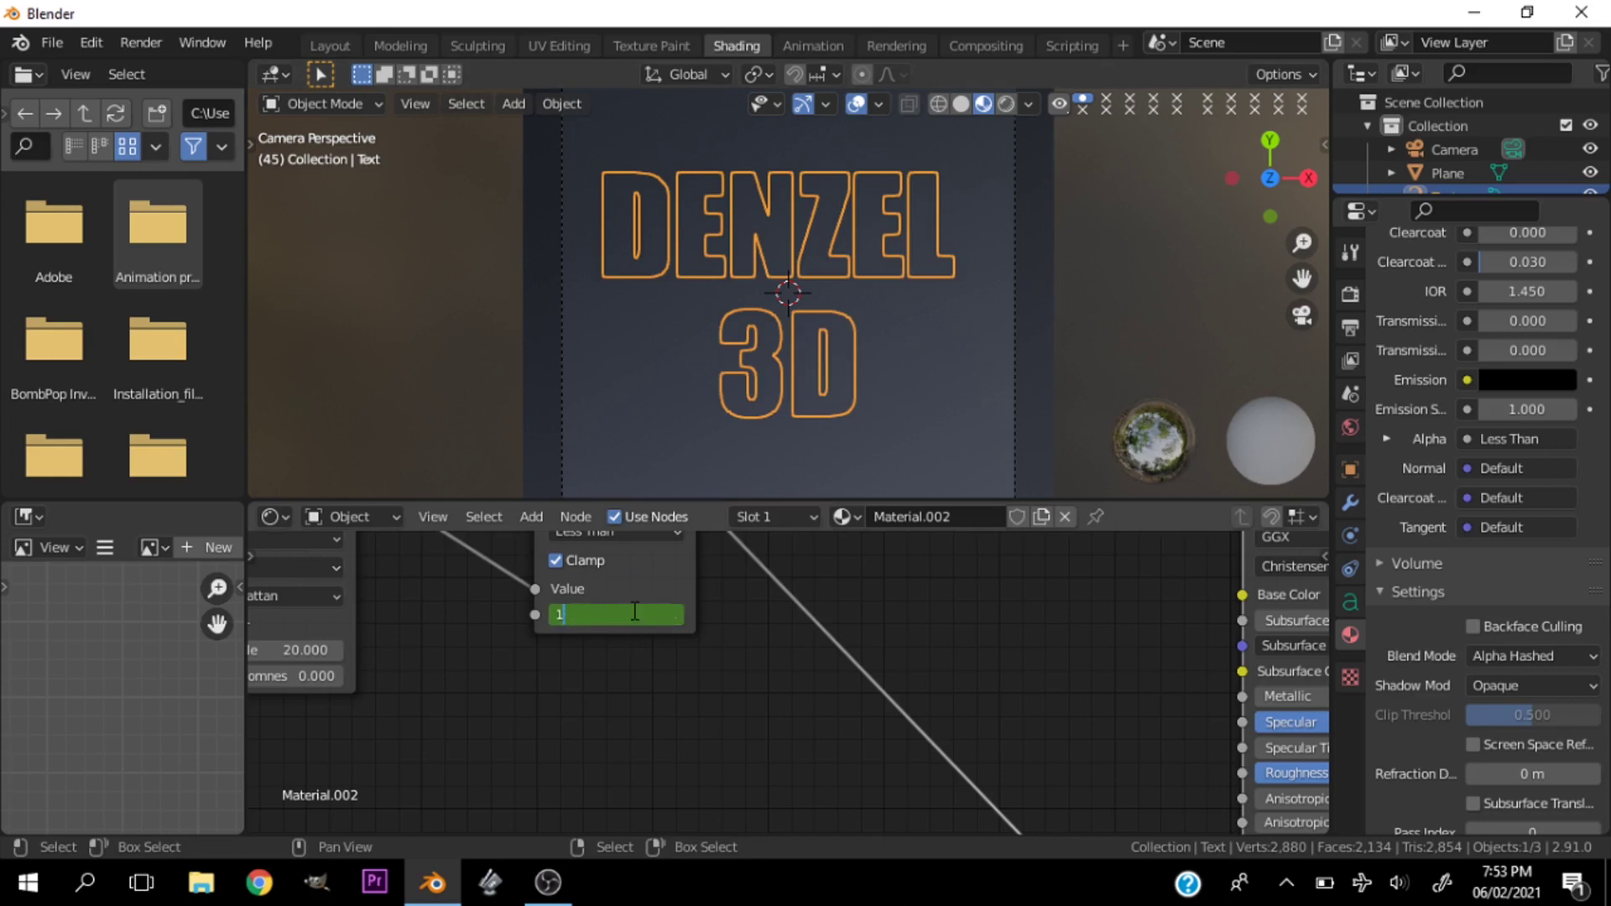
key(Return)
key(i)
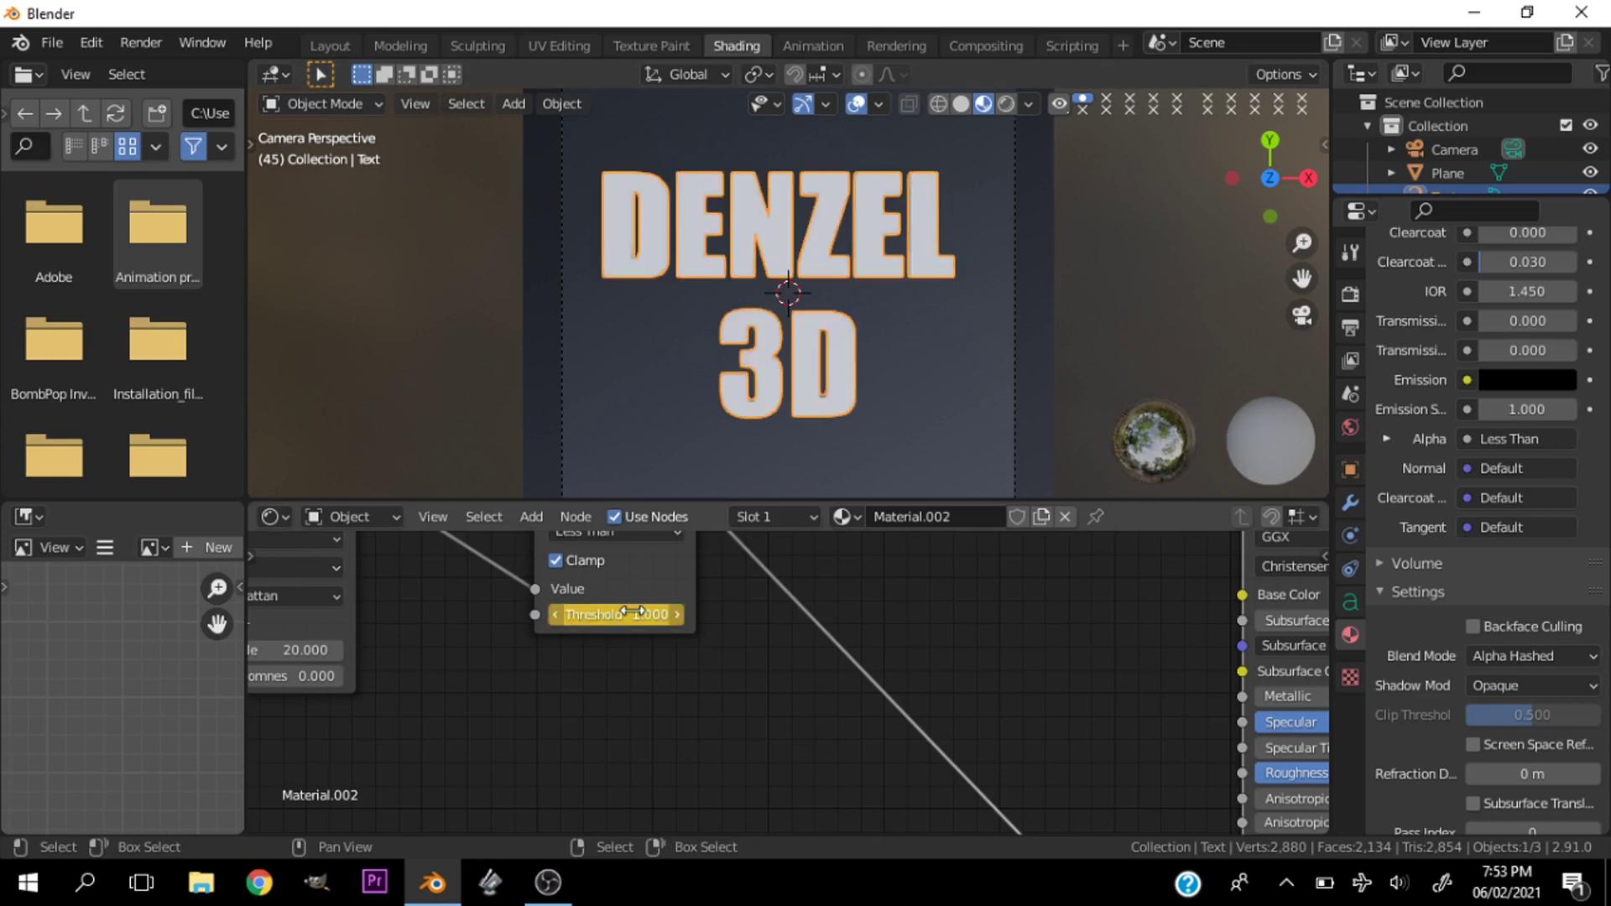
Play the text reveal from frame 1 with overlays hidden, stopping once the text is fully revealed
key(shift+Left)
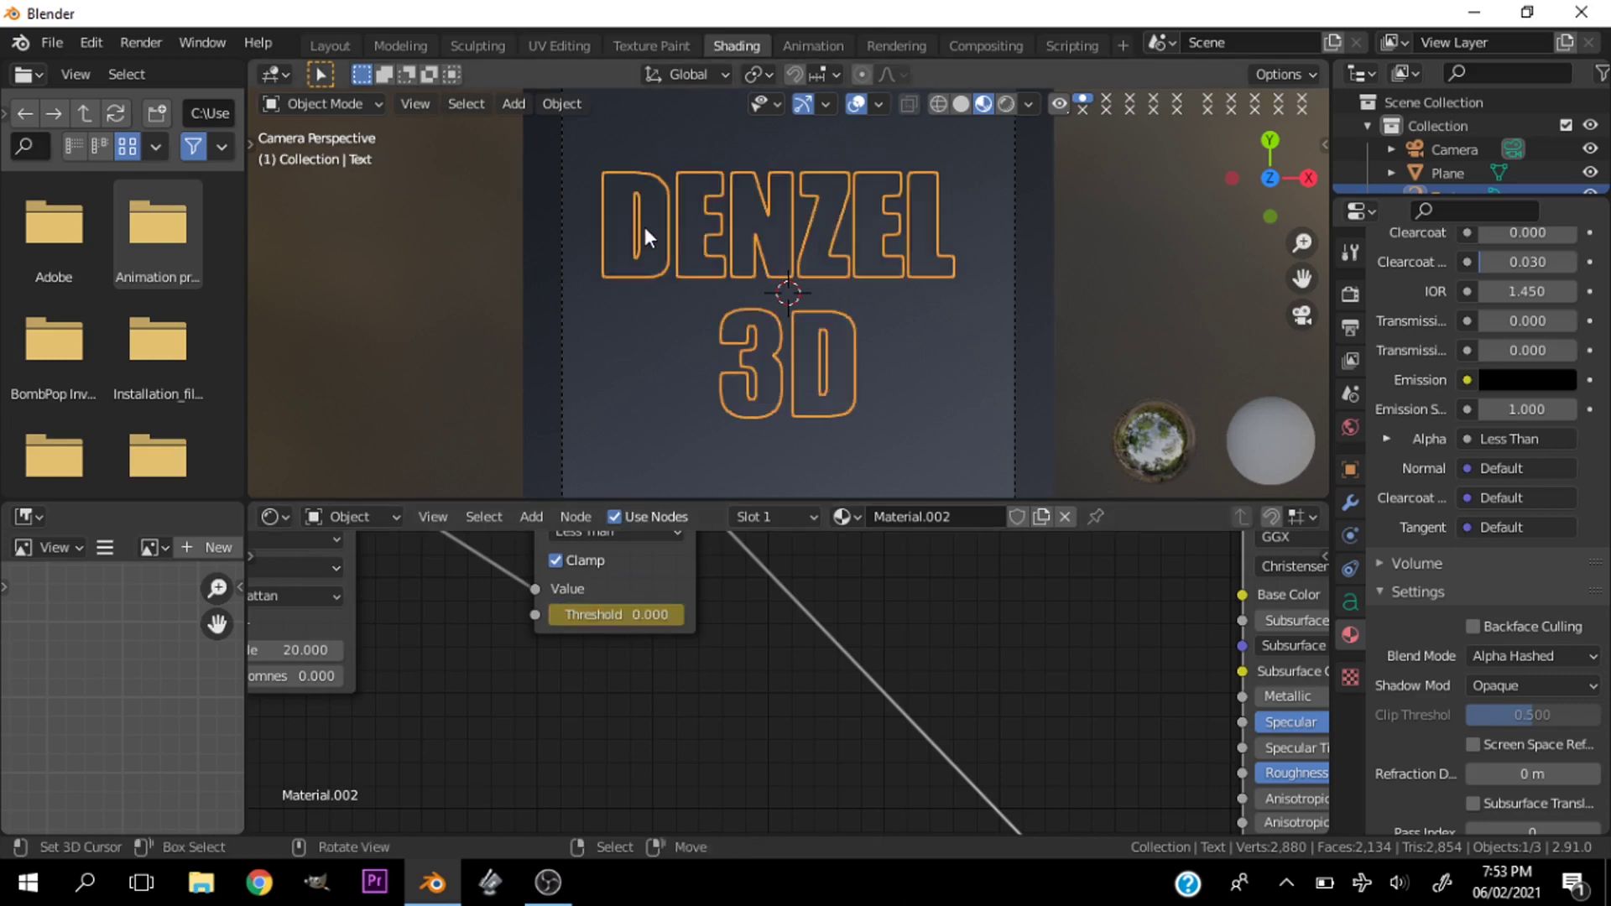
key(space)
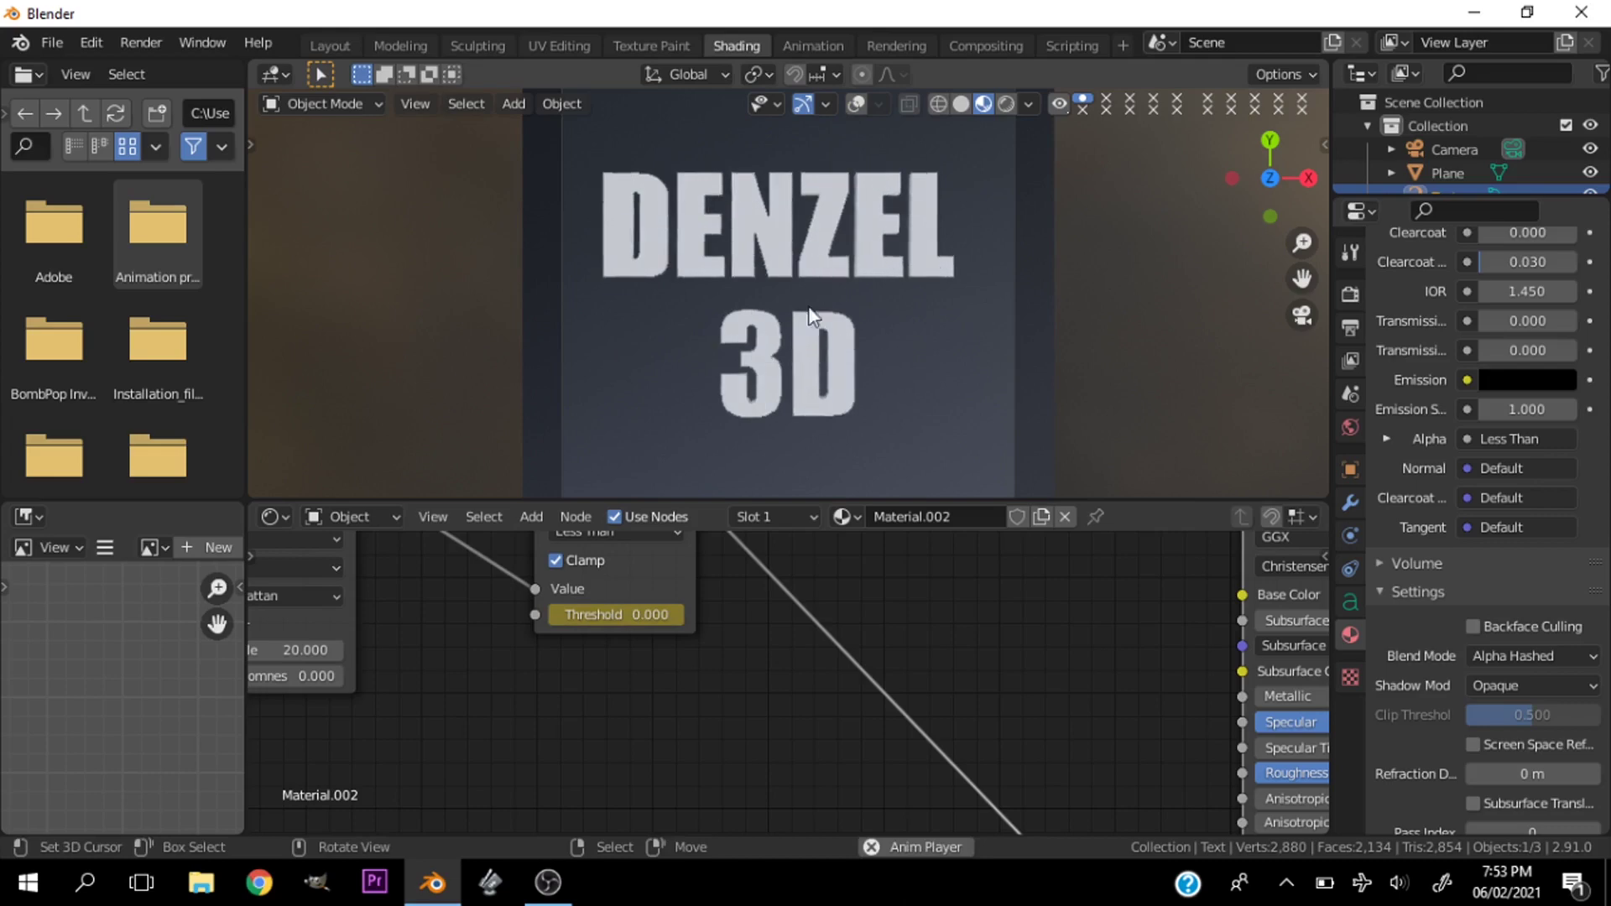
key(space)
Set the text material's Principled BSDF base color to a fully saturated pink with hue 0.928
scroll(646, 631, down, 1)
scroll(930, 683, down, 3)
ctrl+scroll(905, 625, right, 4)
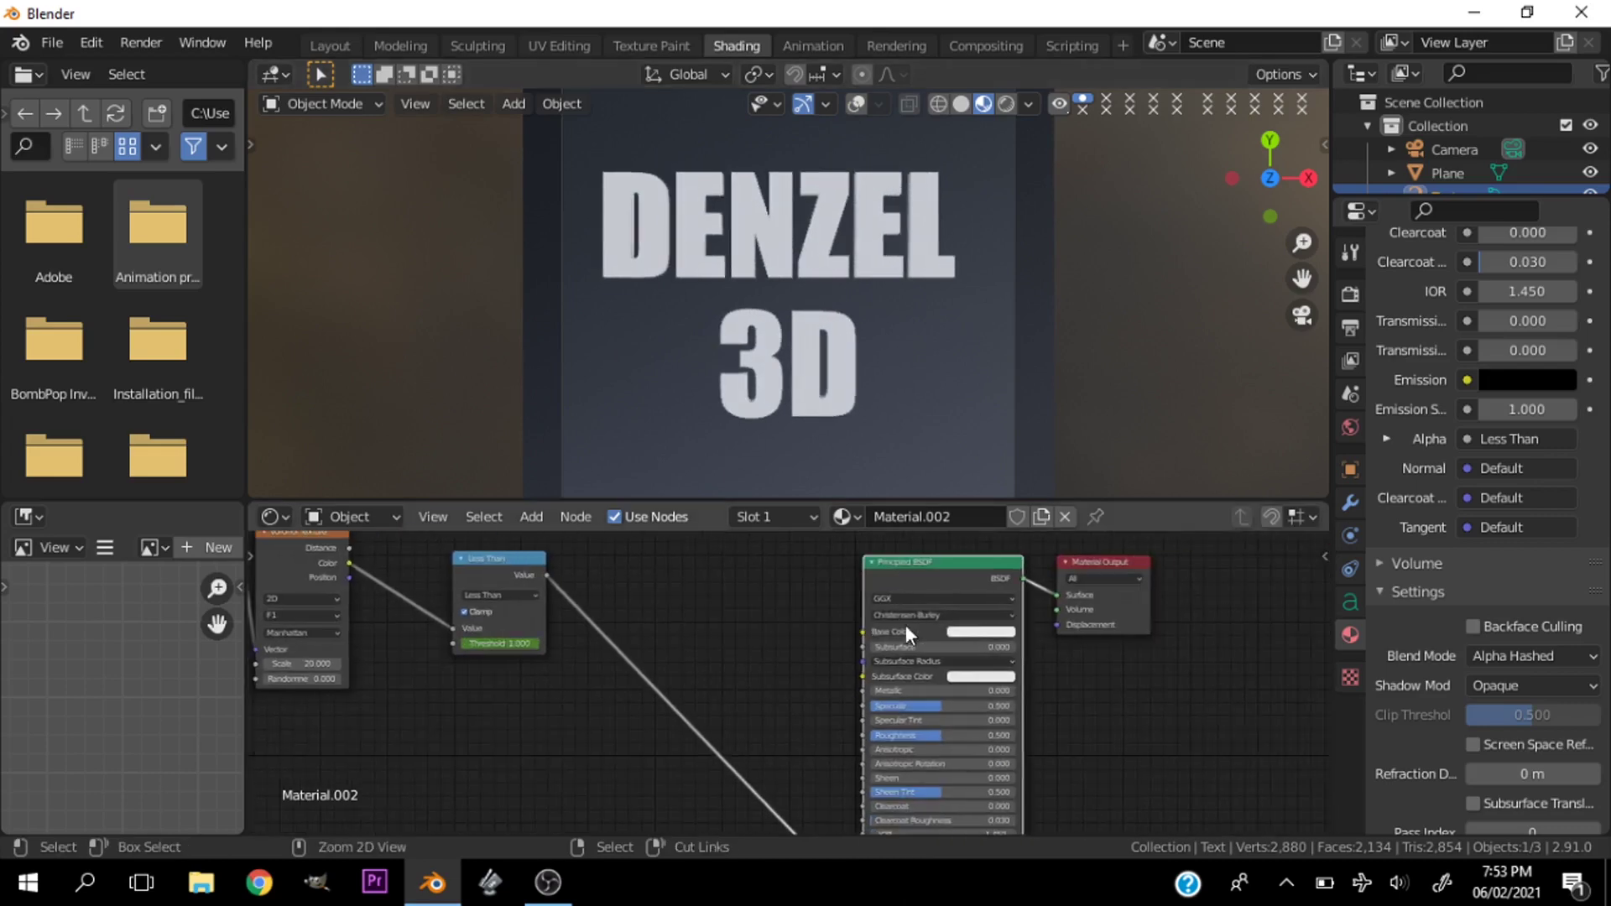
scroll(961, 678, up, 2)
click(1019, 601)
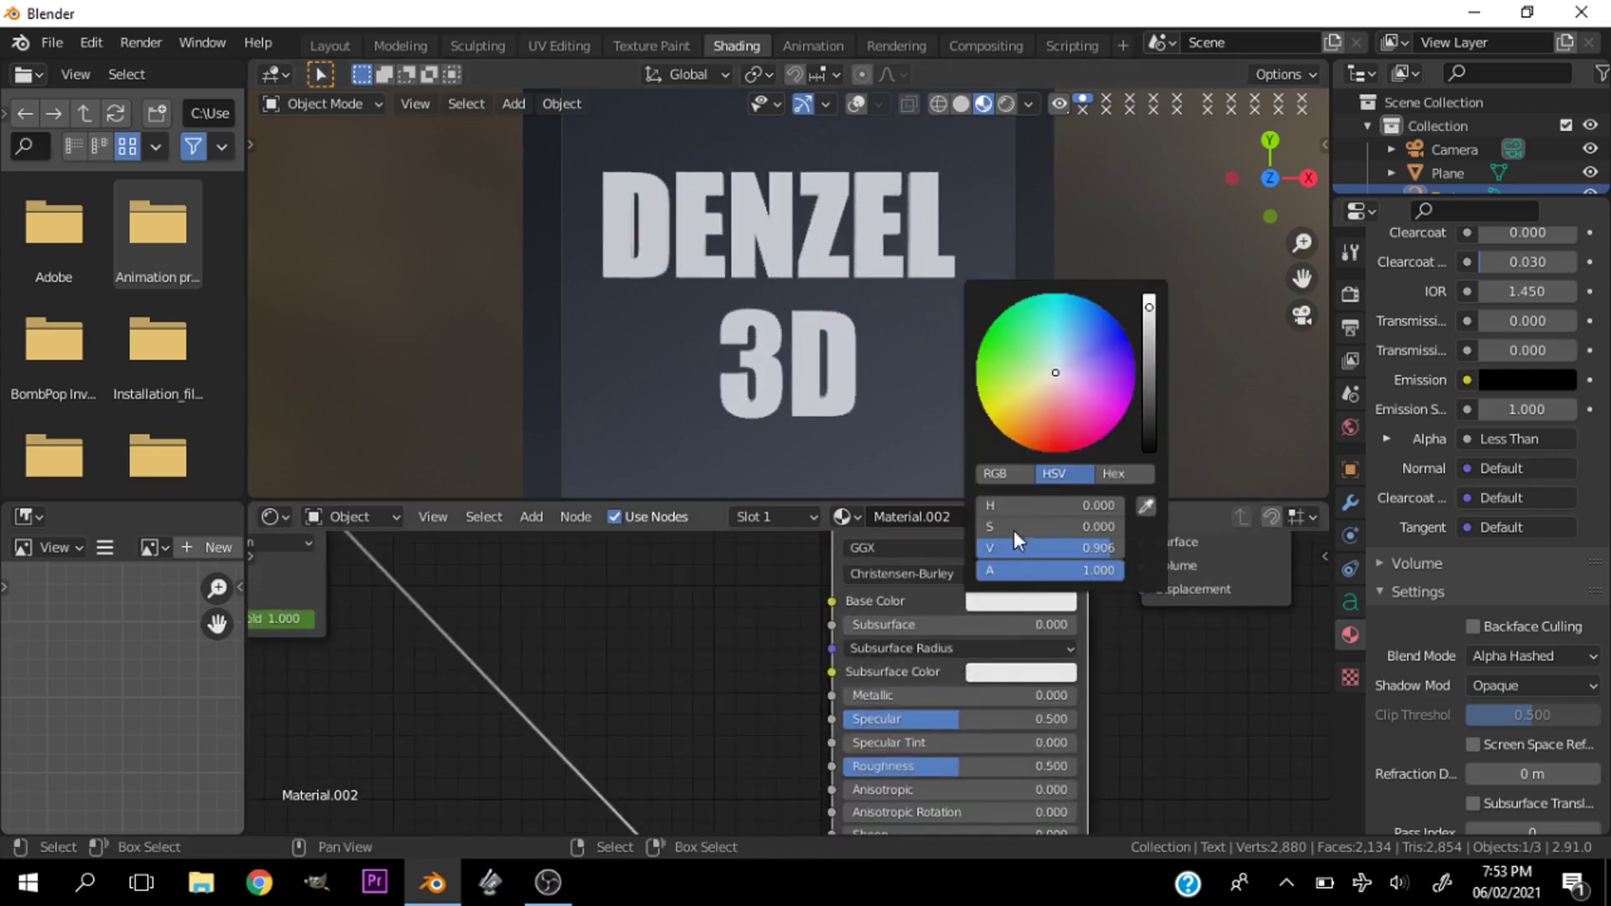
mouse_move(1068, 390)
mouse_down()
mouse_move(1003, 432)
mouse_move(976, 367)
mouse_move(1054, 298)
mouse_move(980, 401)
mouse_move(1105, 436)
mouse_move(1093, 443)
mouse_up()
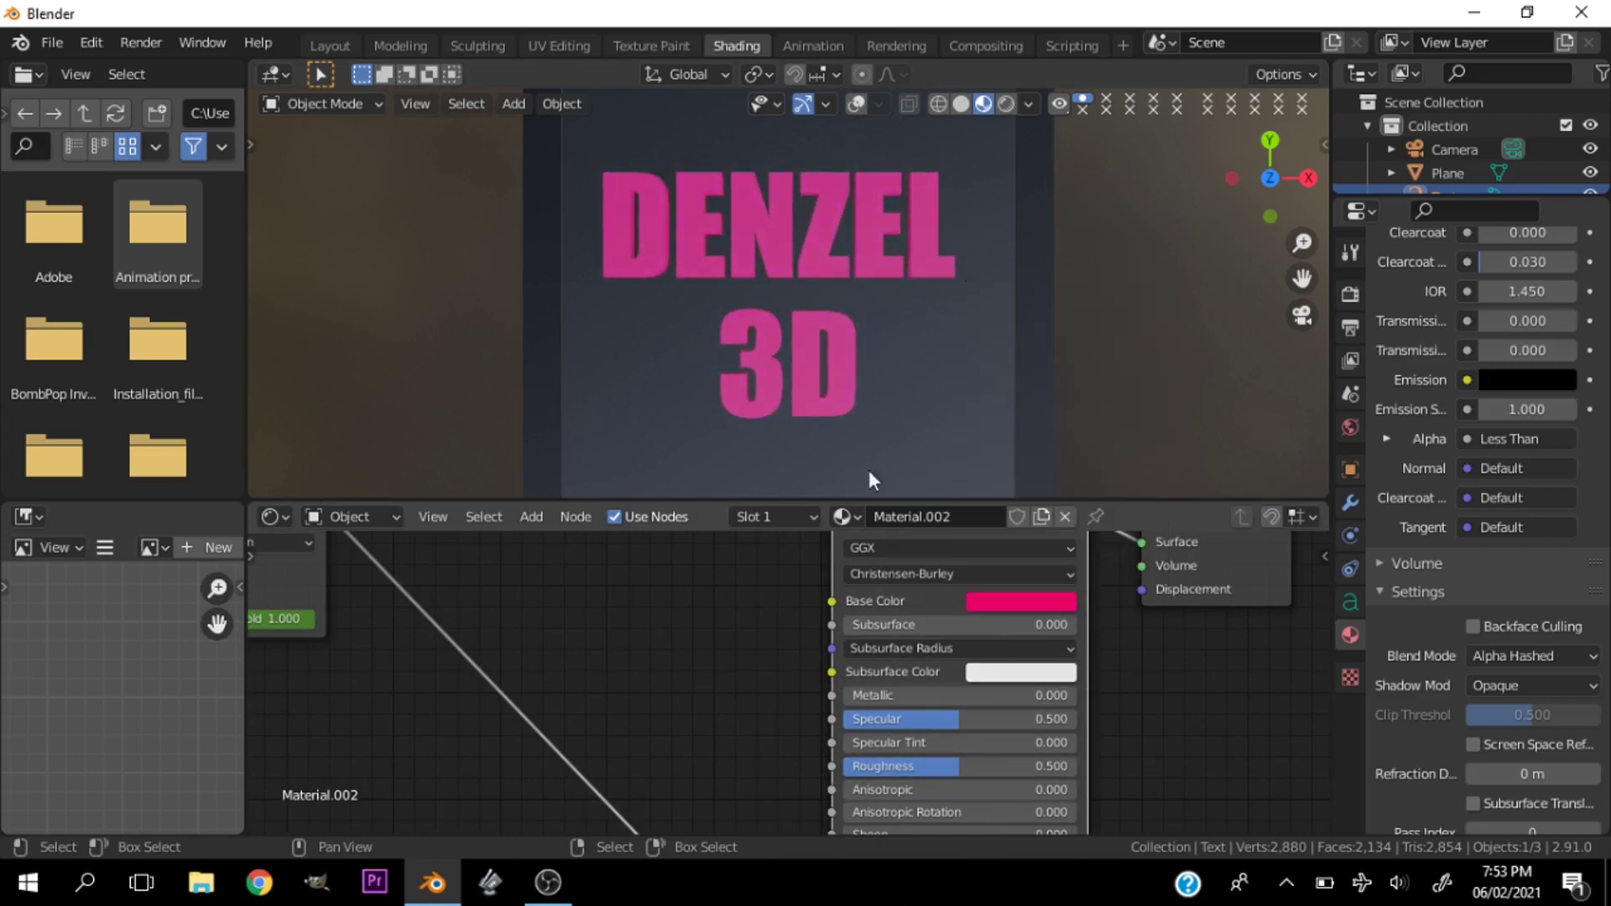
Copy the pink base color to the Emission color at value 1.000, with an Emission Strength of 1.100
scroll(568, 668, down, 2)
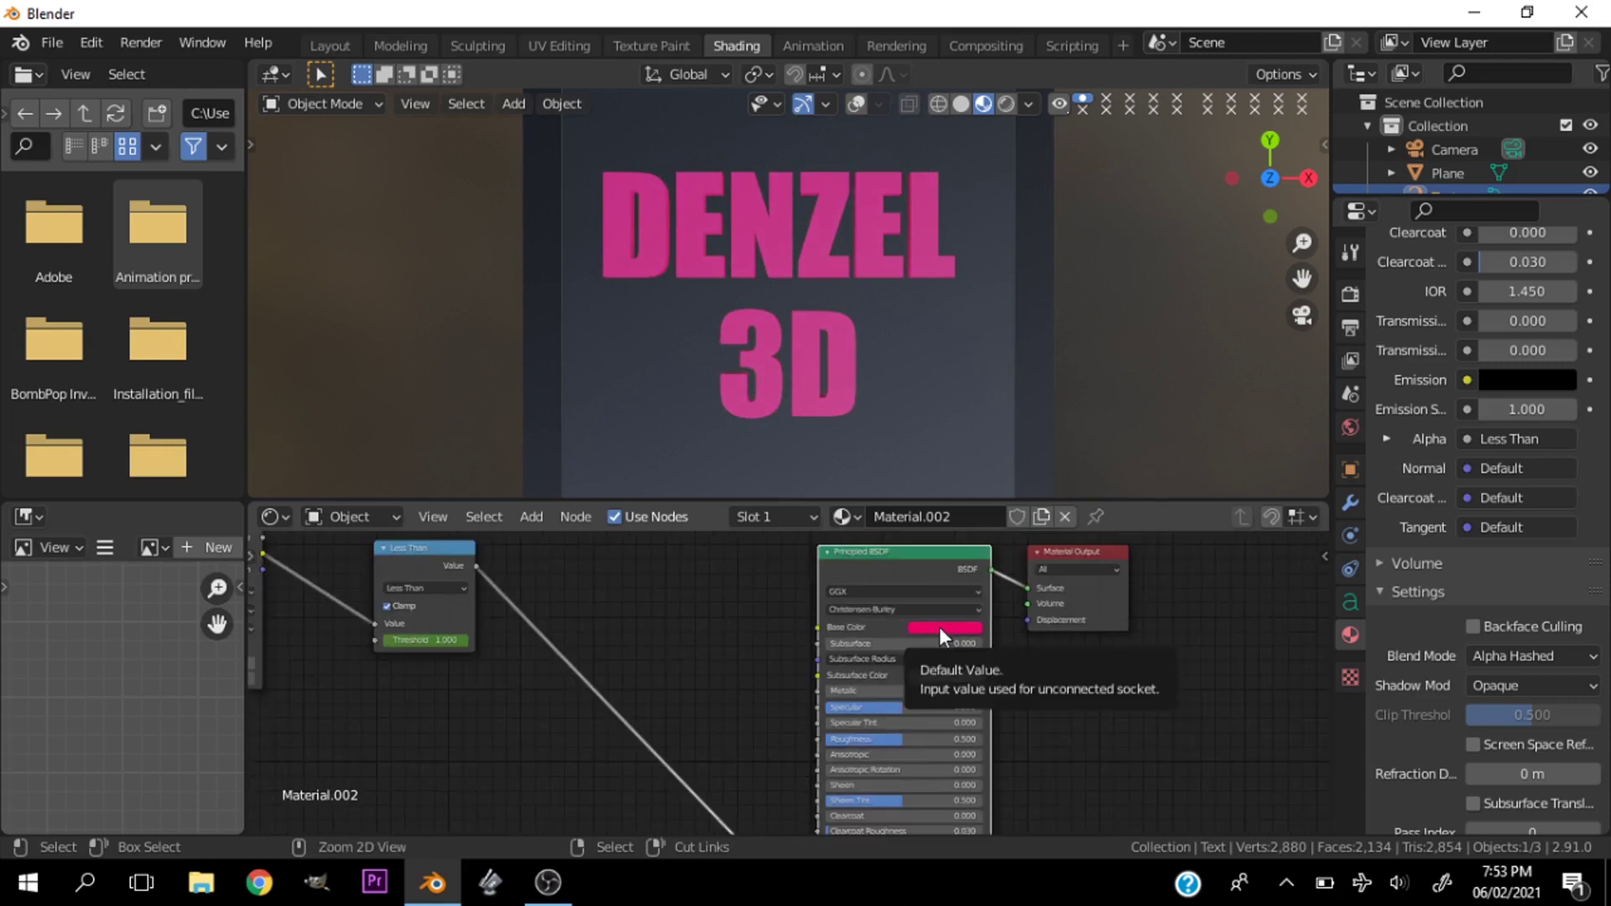
ctrl+scroll(1105, 717, down, 2)
scroll(1054, 698, up, 5)
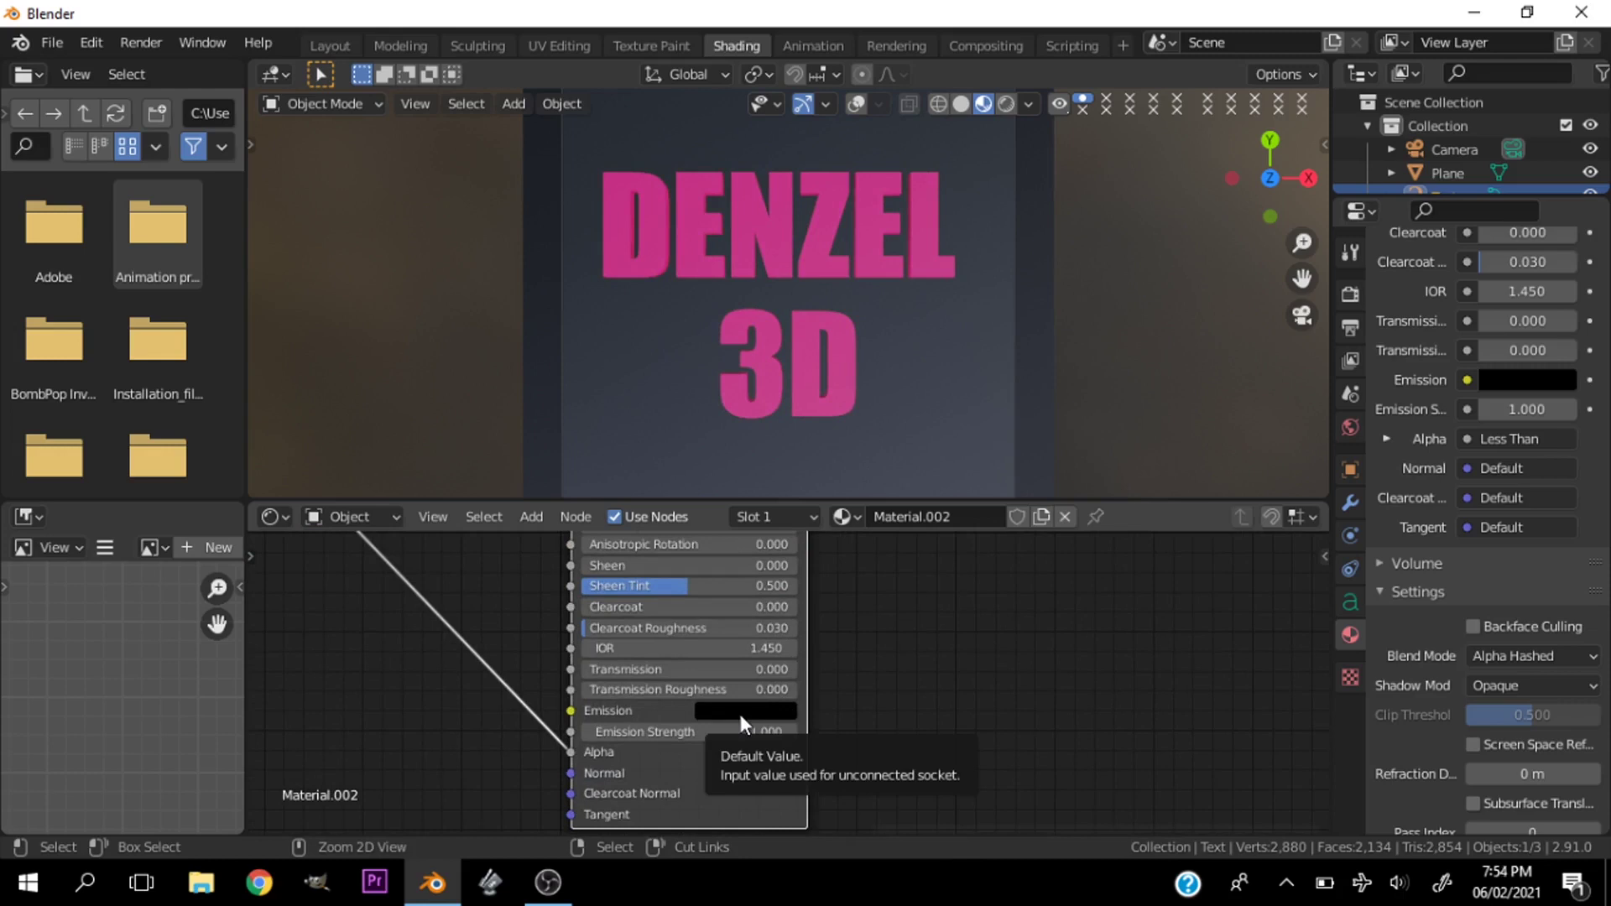
key(ctrl+v)
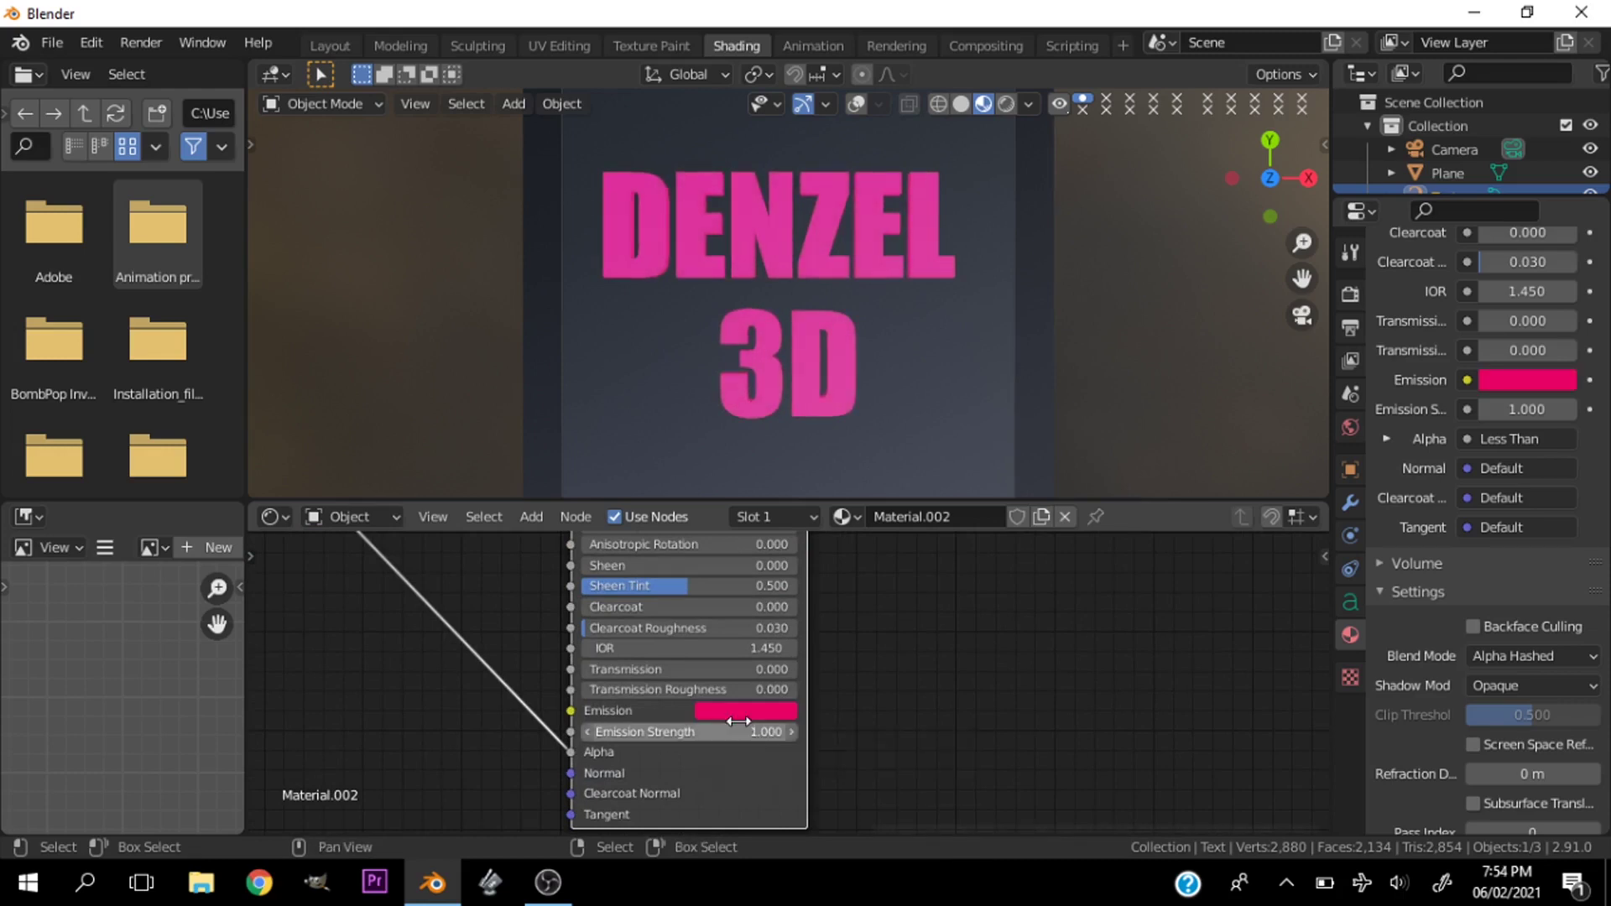
click(783, 709)
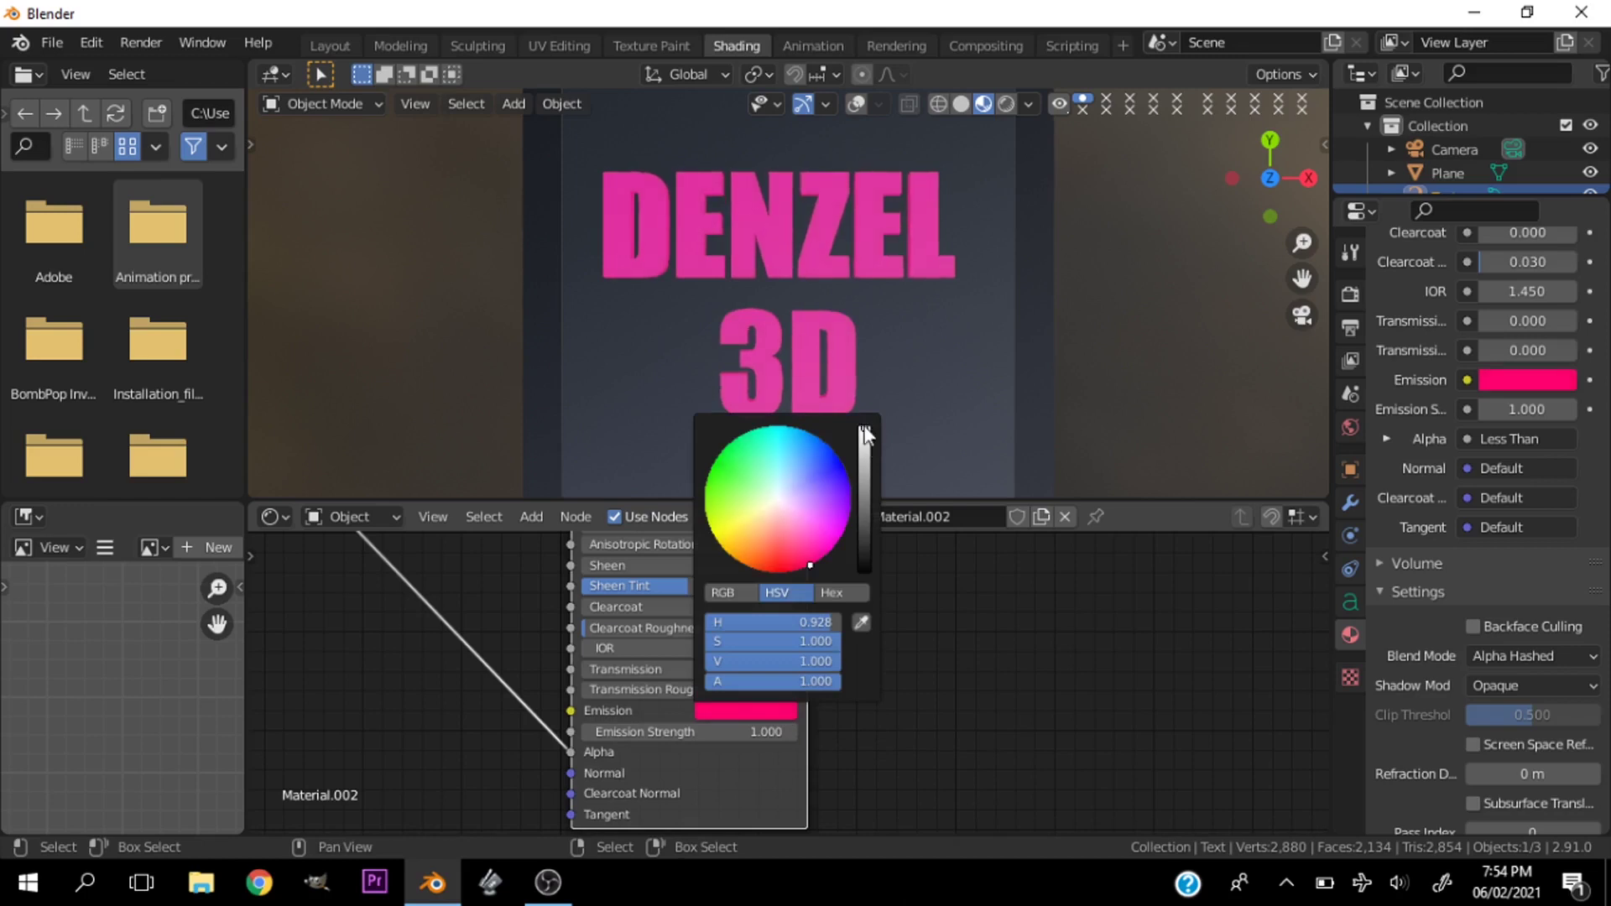
click(790, 732)
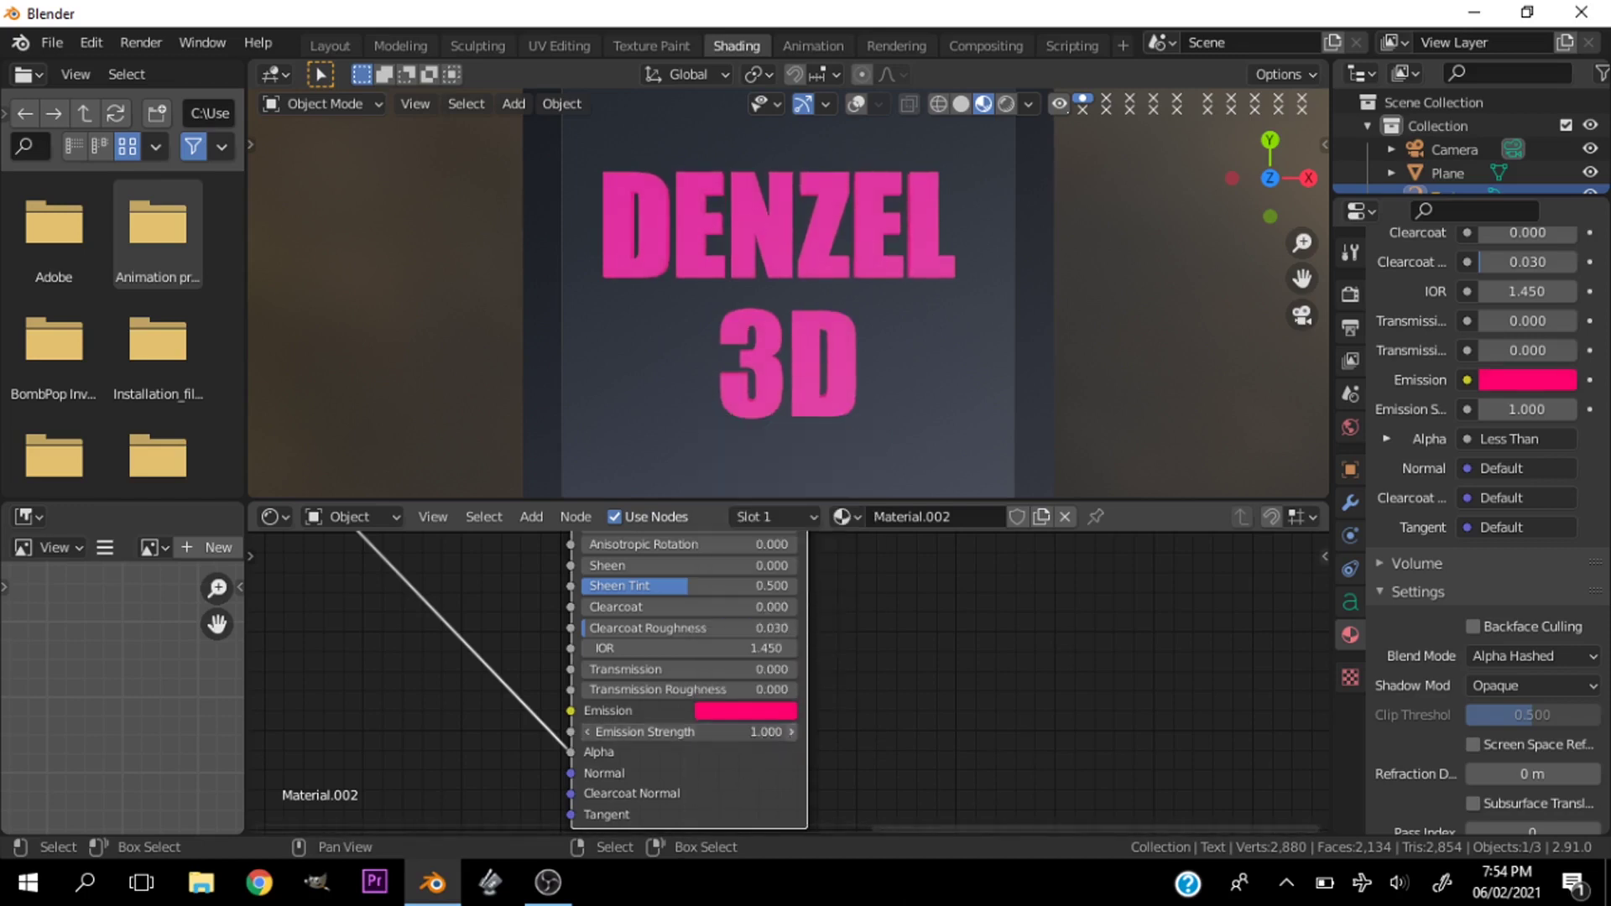
Enable Bloom, Ambient Occlusion and Screen Space Reflections in the Eevee render settings
click(1352, 302)
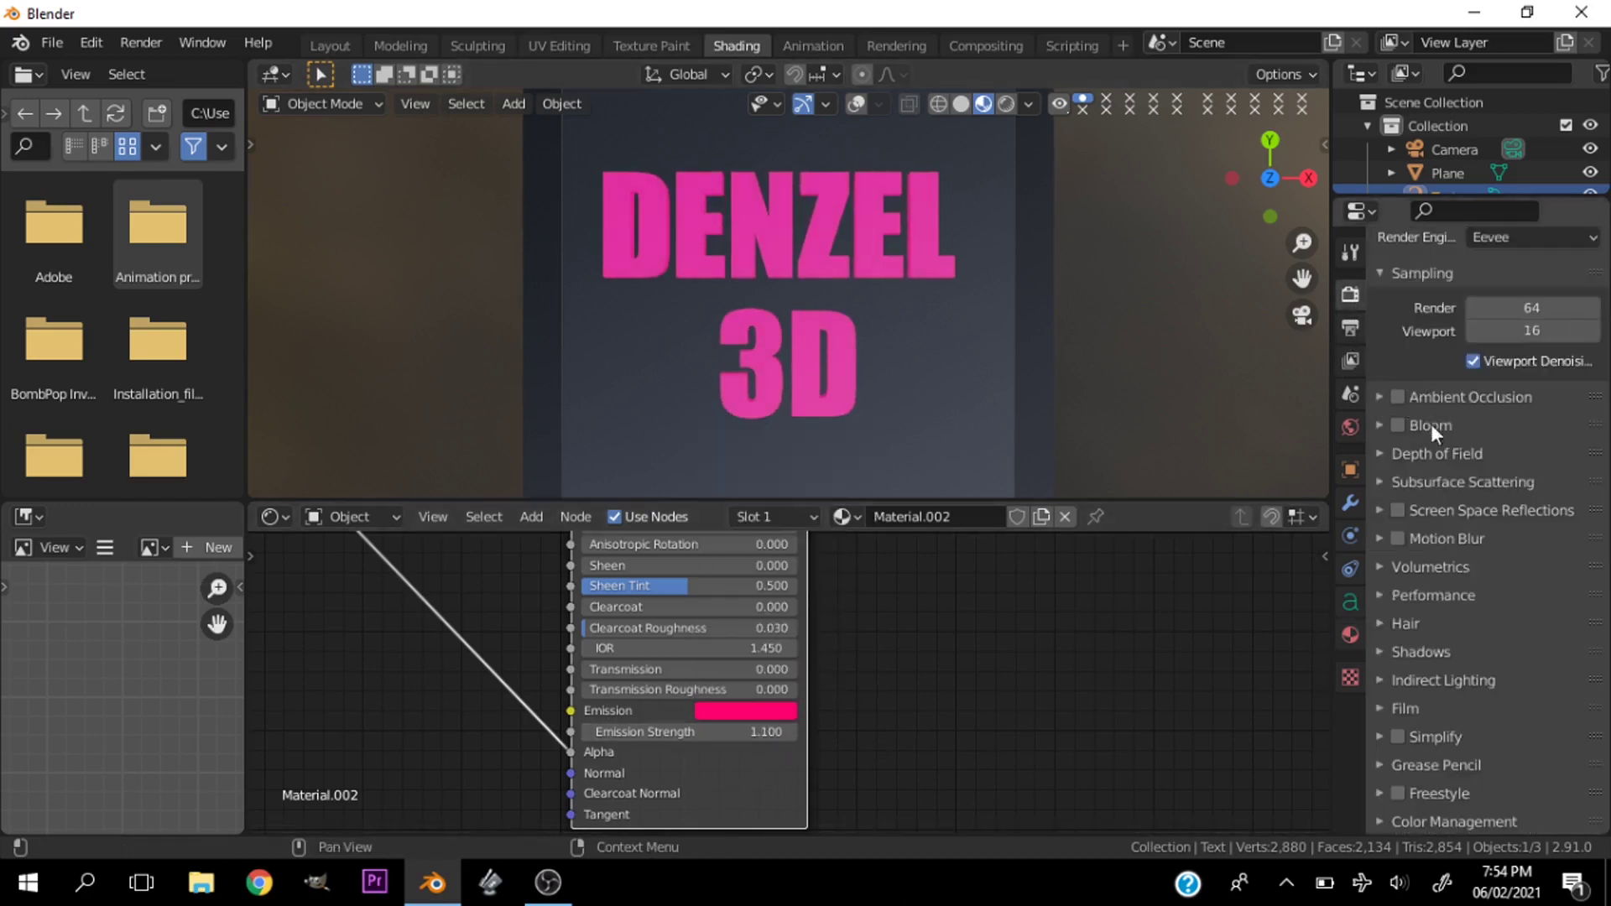
click(1399, 425)
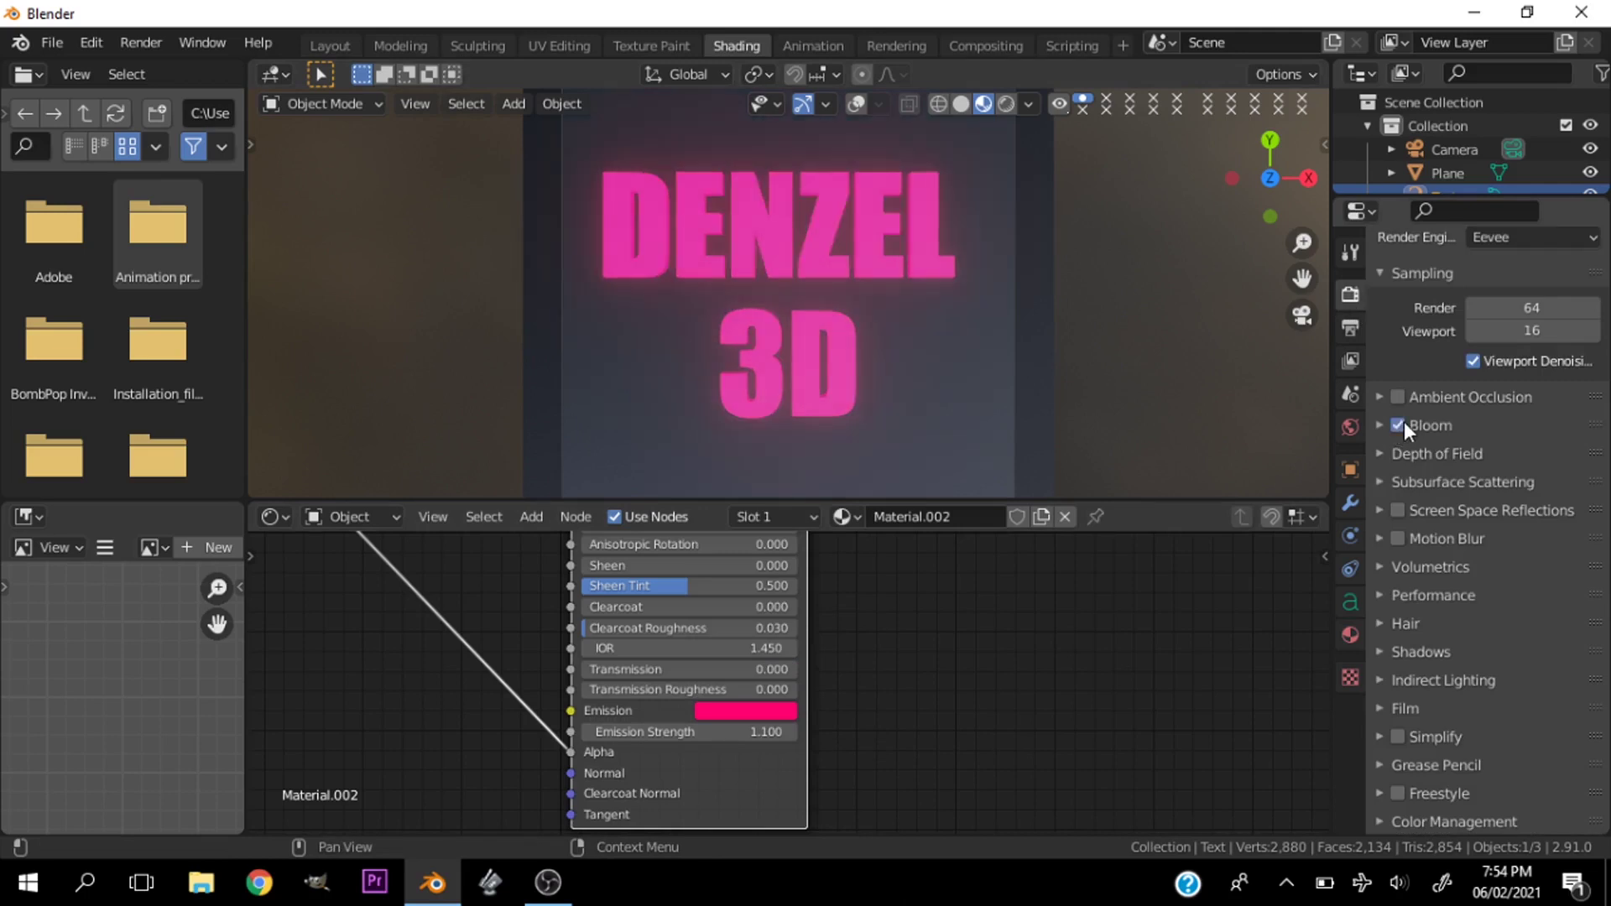
click(1399, 397)
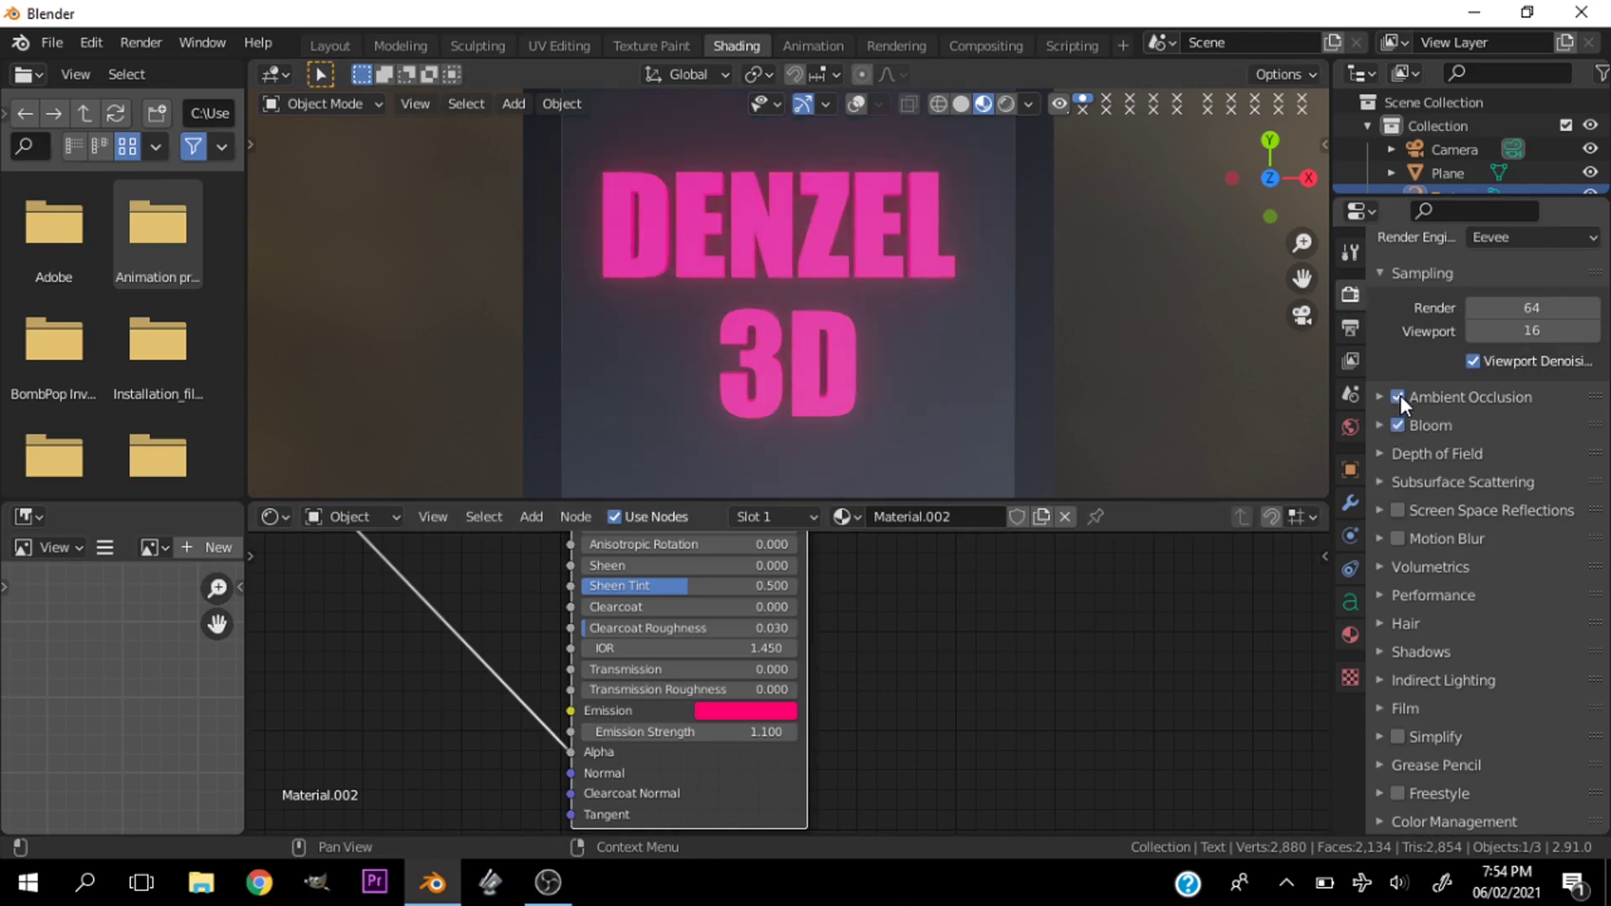
click(1398, 510)
scroll(889, 399, up, 5)
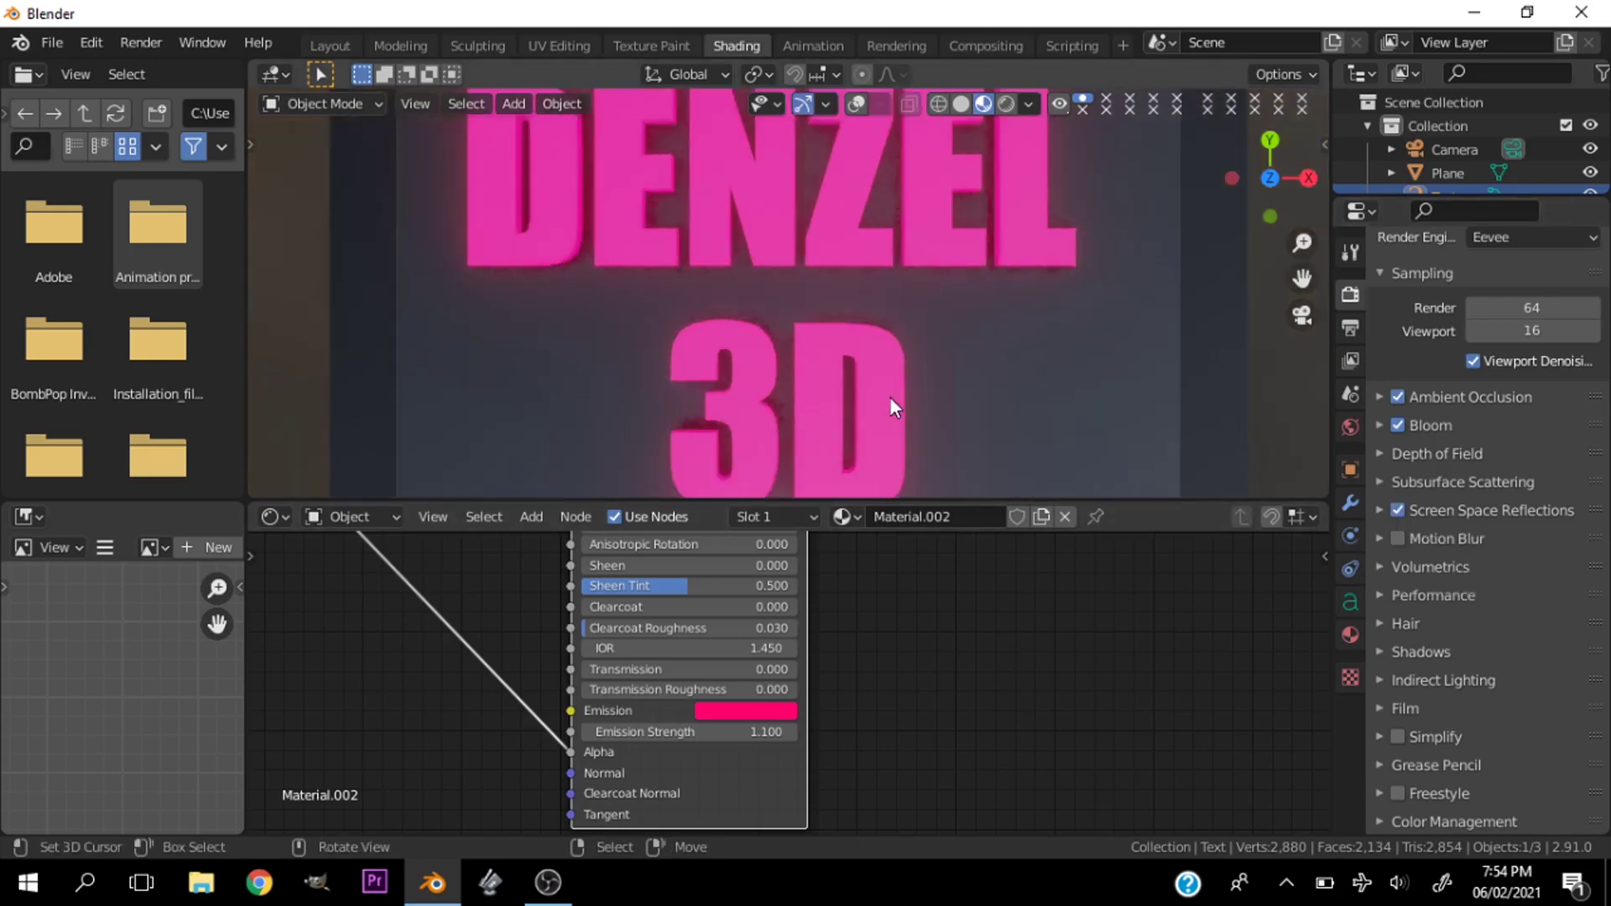
Play back the glowing pink text reveal in the camera view and inspect the bloom around the letters
scroll(890, 400, down, 4)
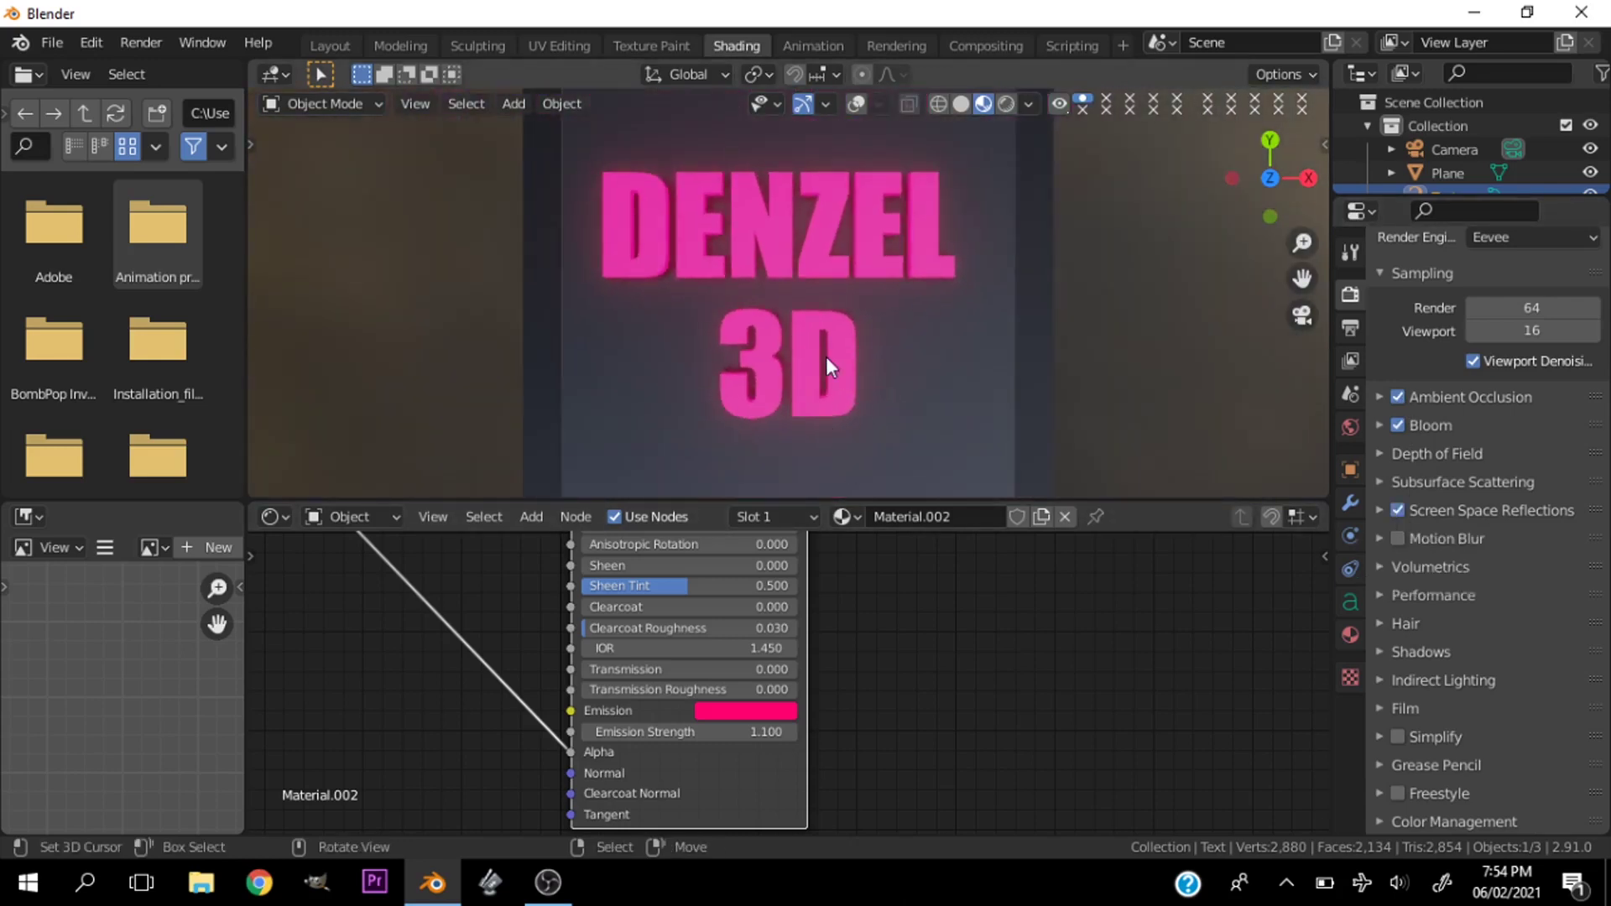
scroll(826, 356, up, 3)
scroll(910, 690, down, 4)
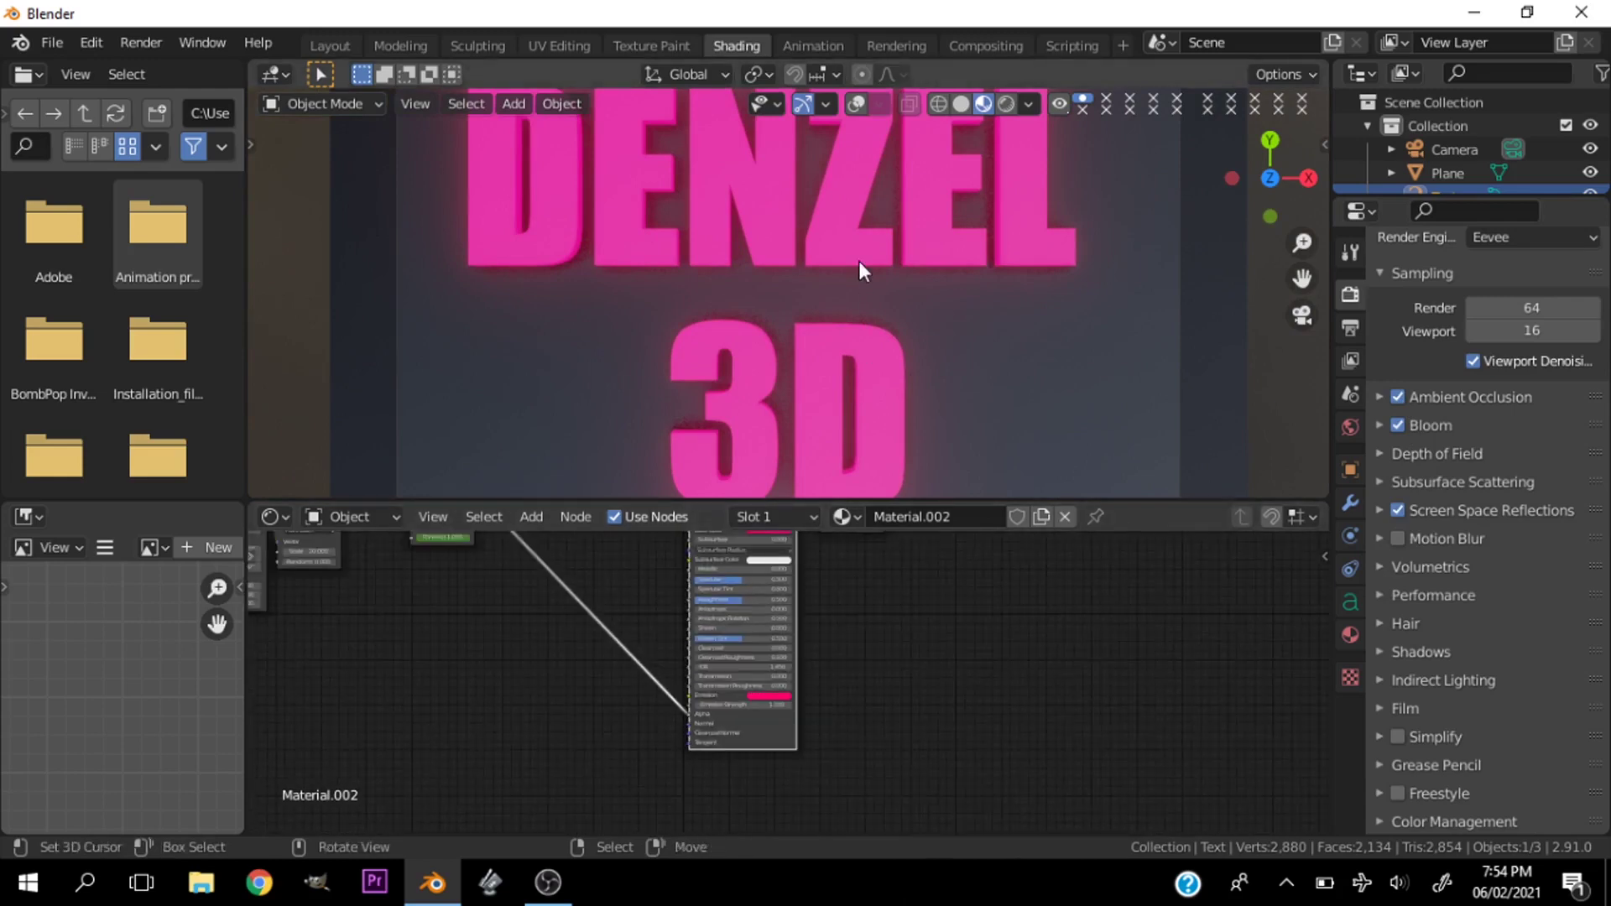
middle_drag(860, 260, 884, 234)
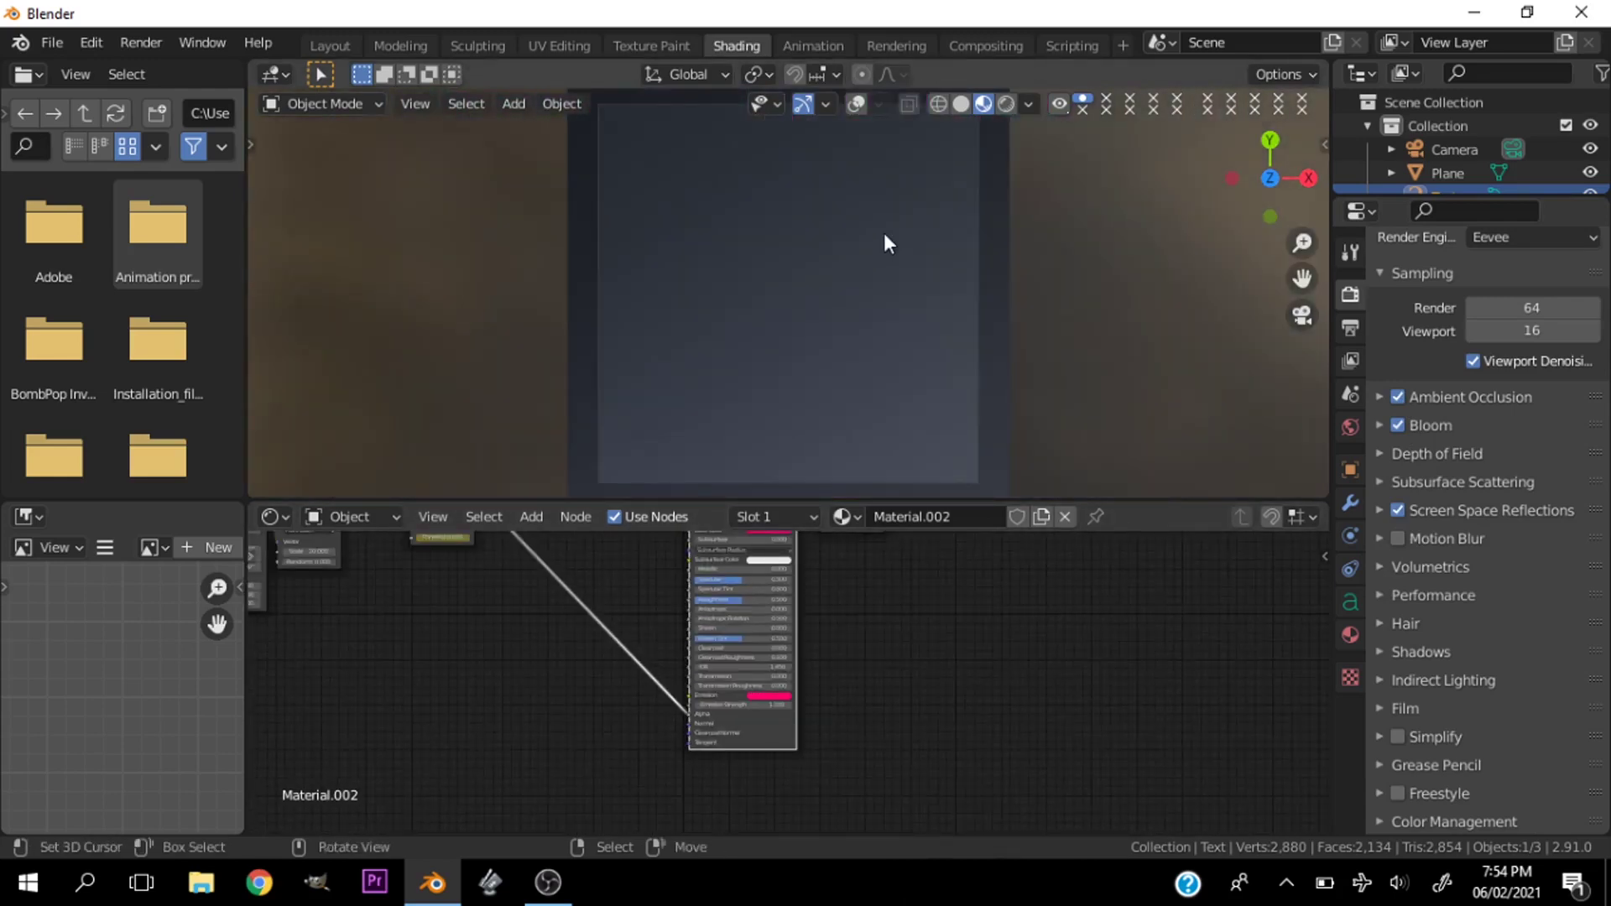
key(space)
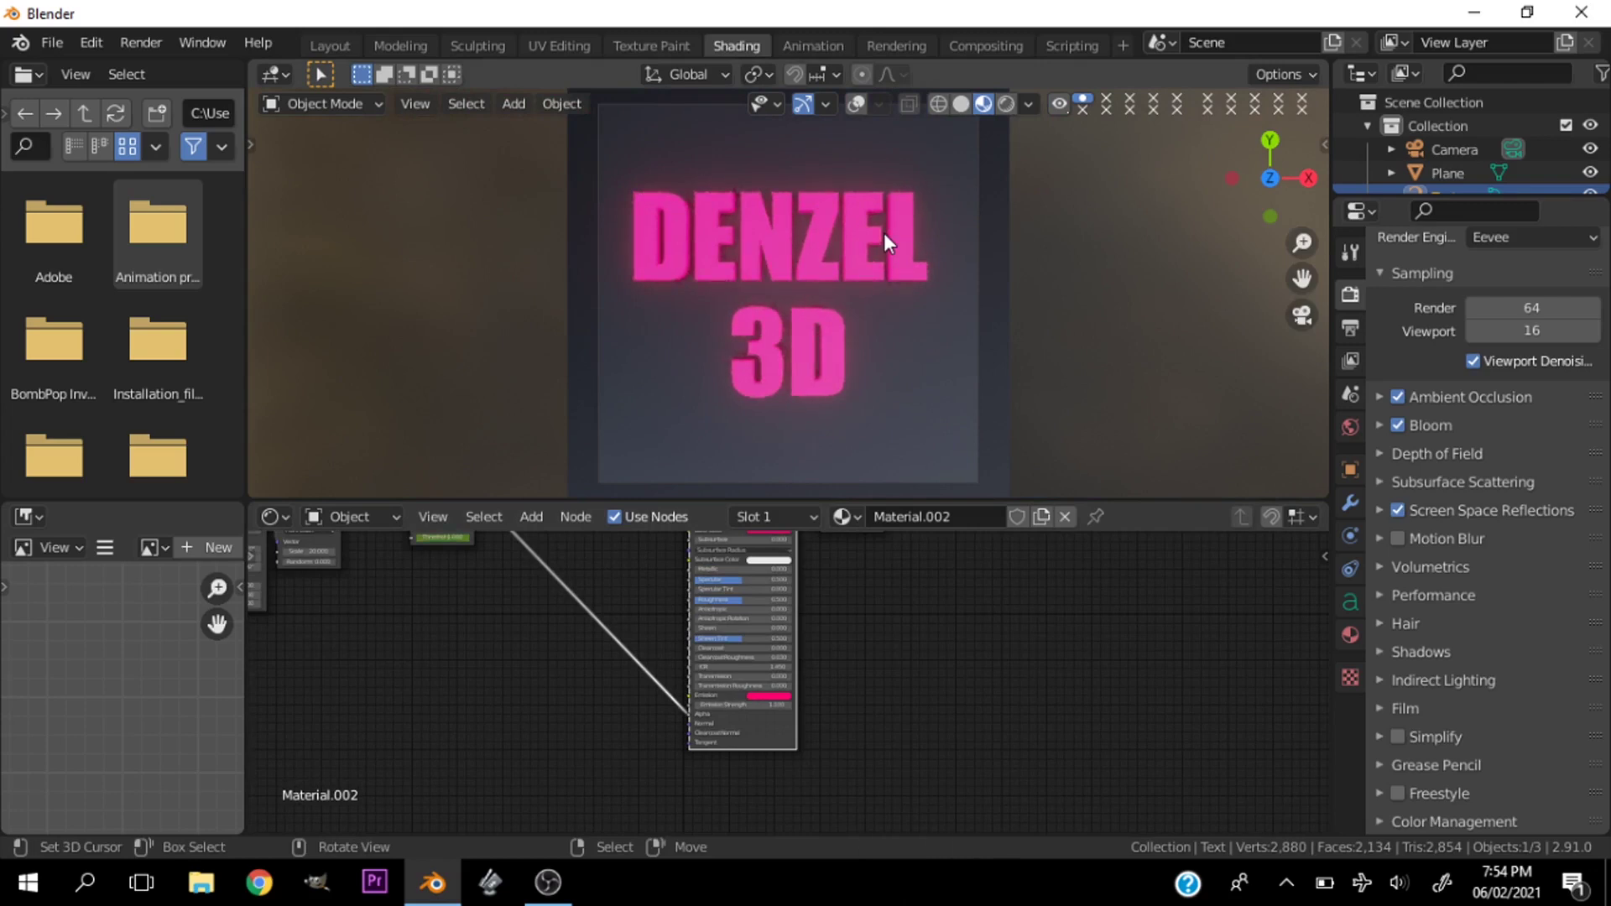
scroll(883, 233, up, 3)
key(space)
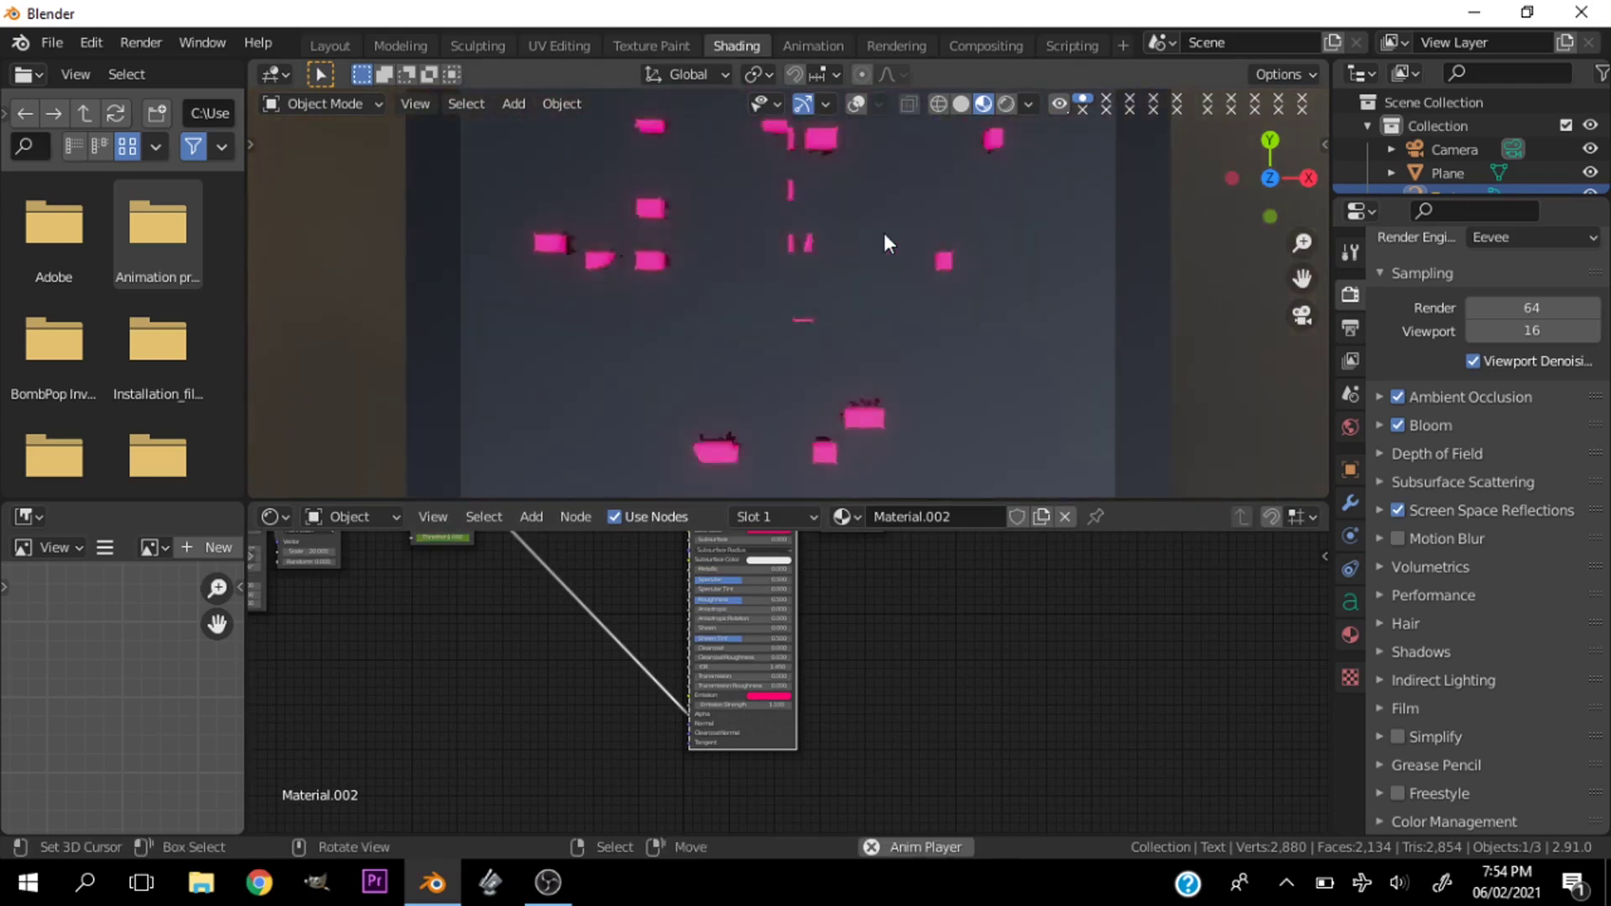
key(space)
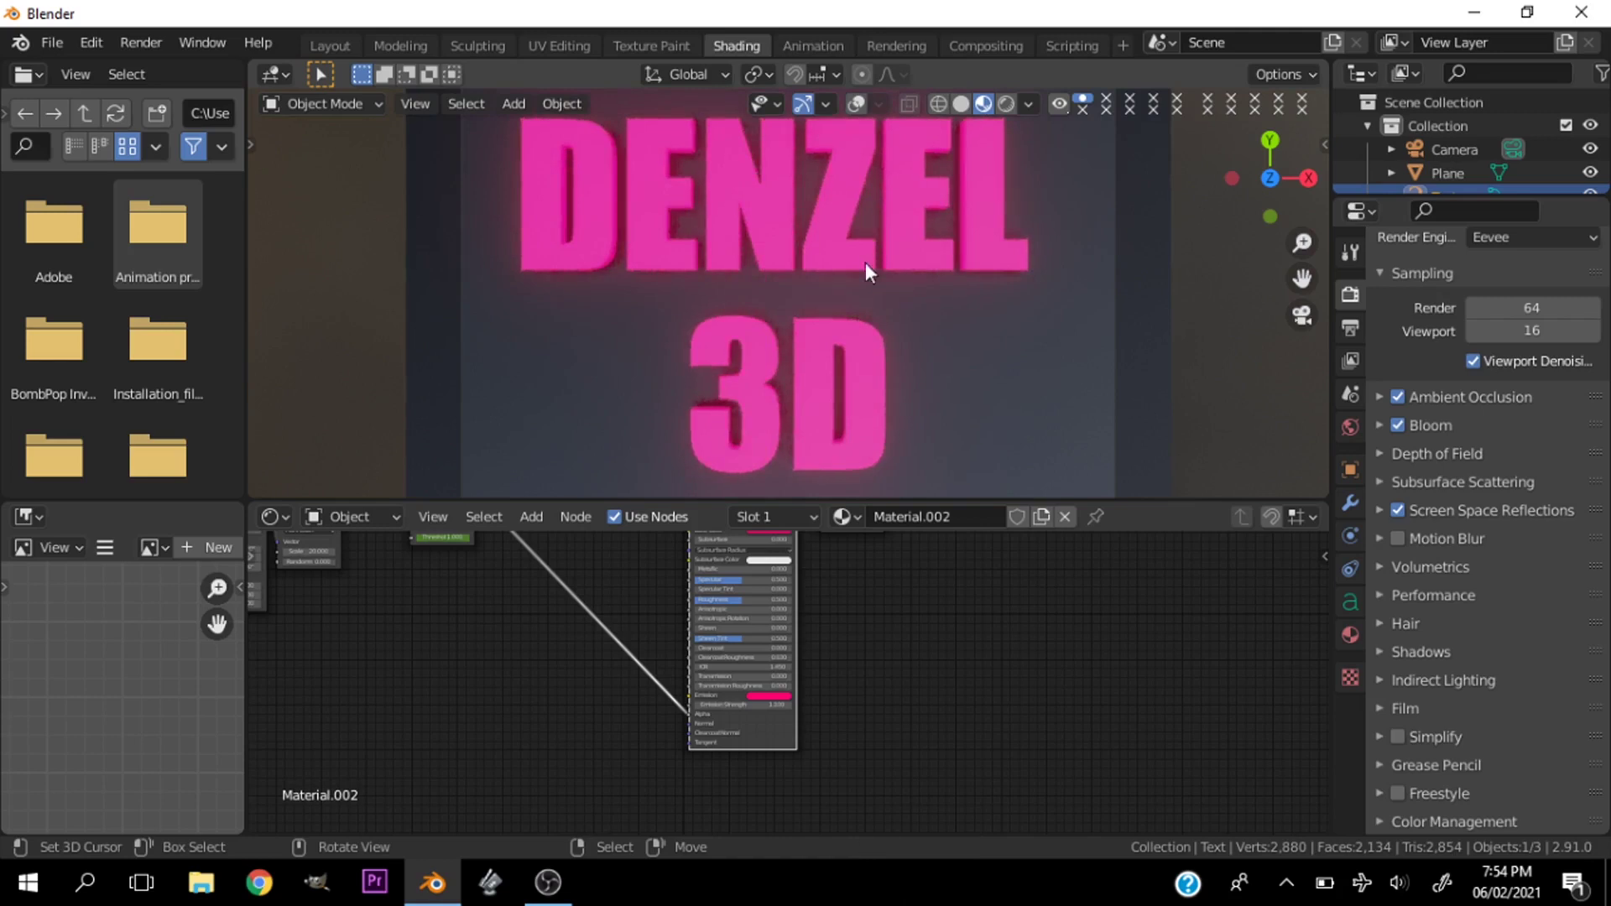
scroll(864, 261, down, 2)
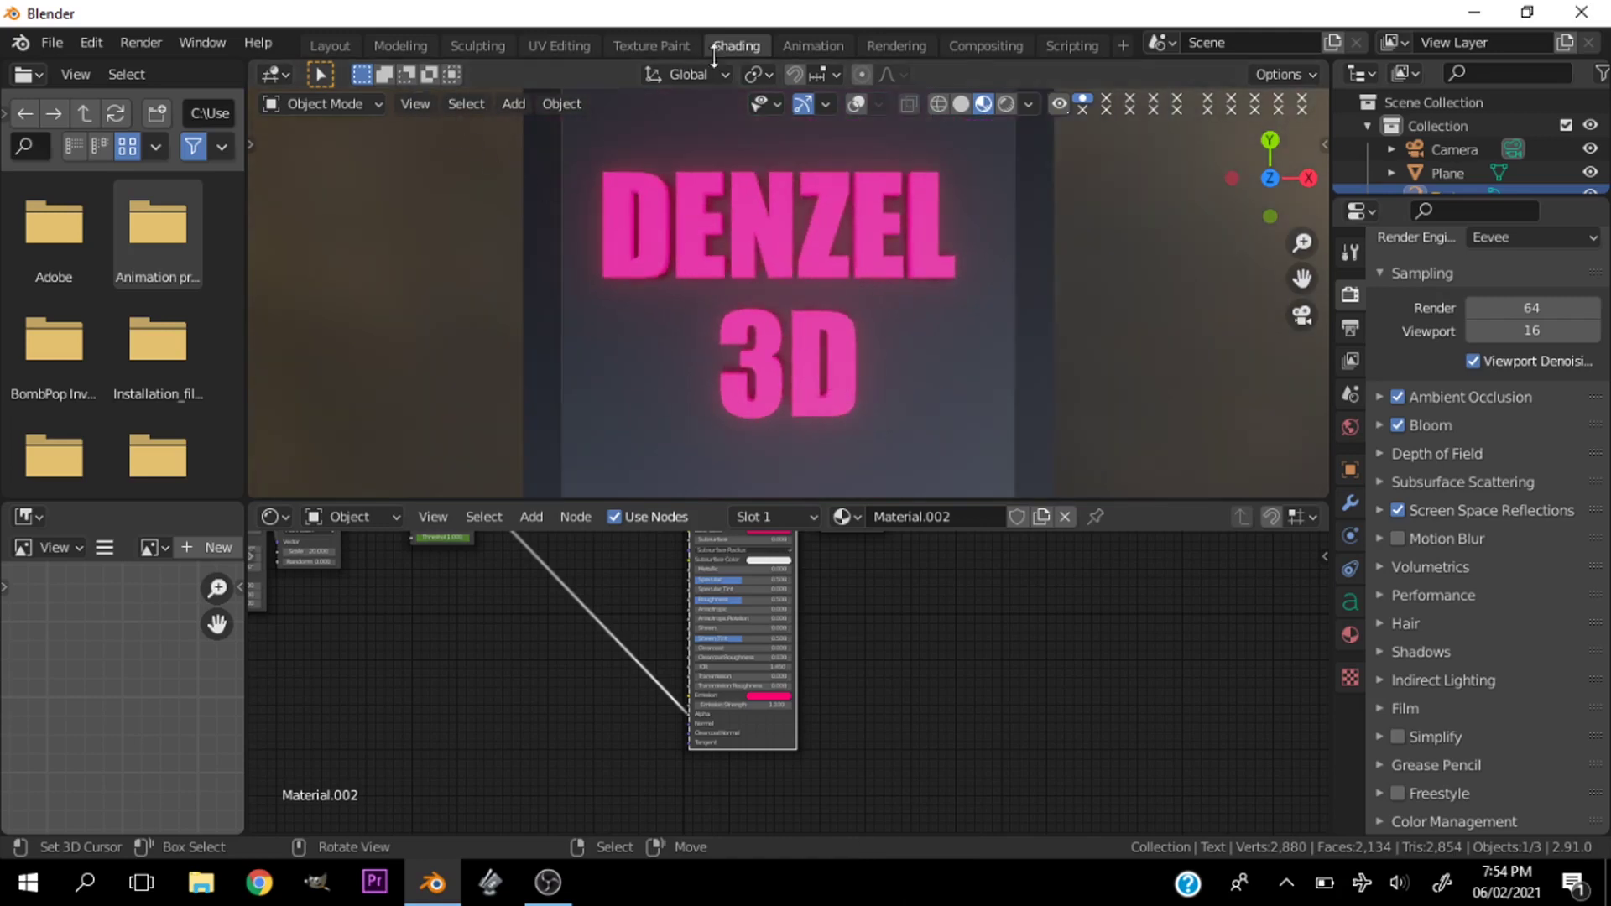
Show the viewport overlays to check the current frame, and set the animation's end frame to 55 in the Animation workspace
click(834, 44)
click(754, 47)
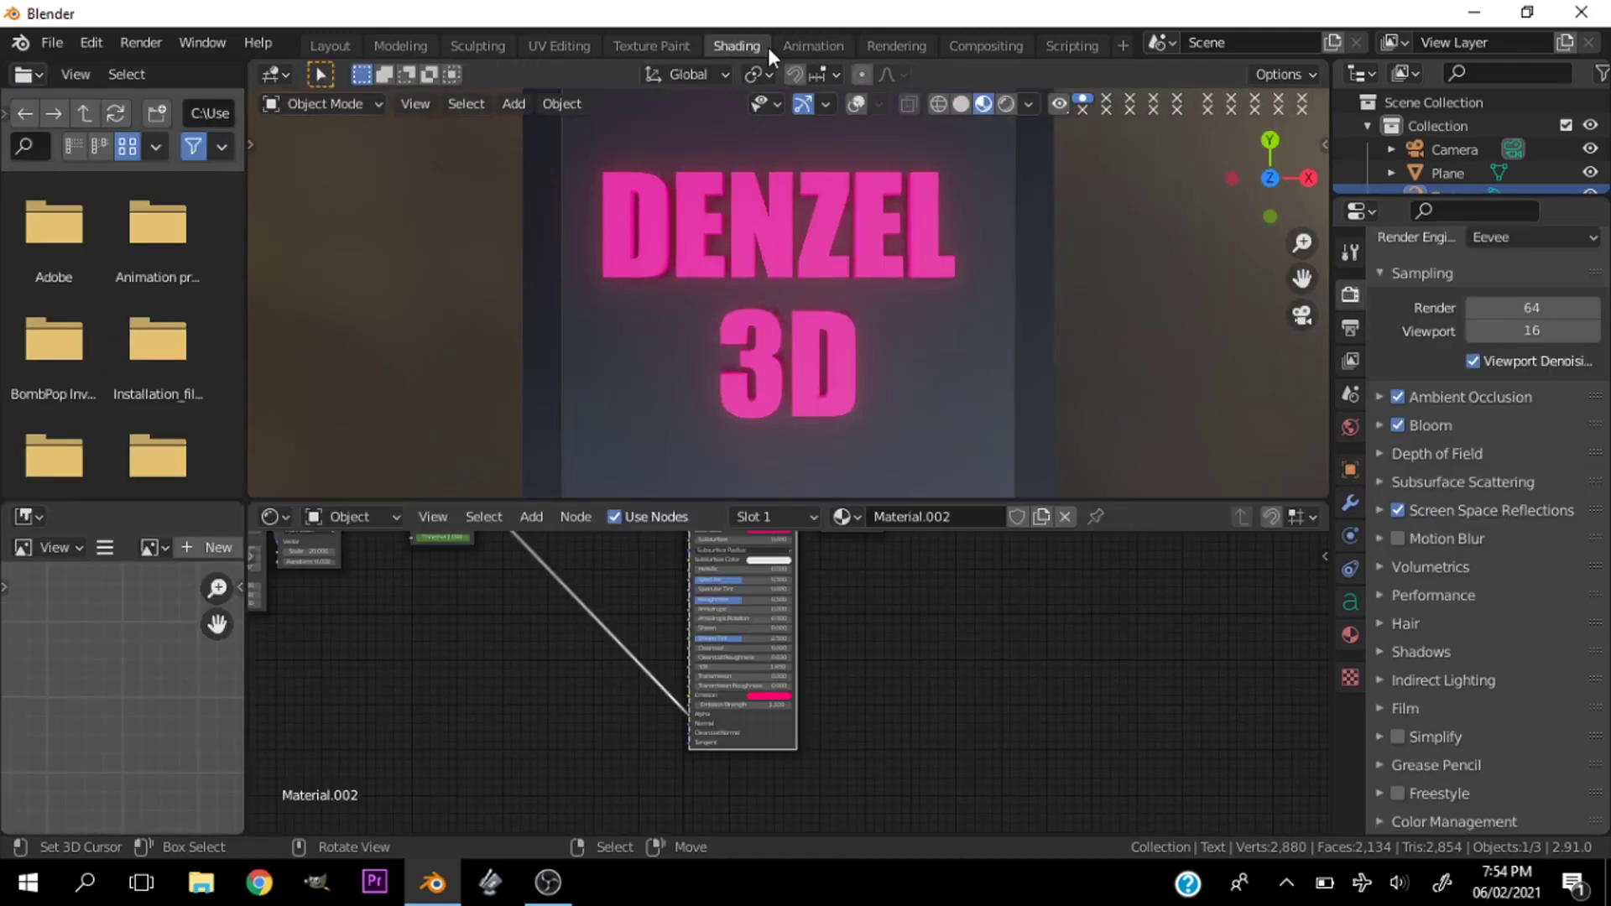
click(856, 103)
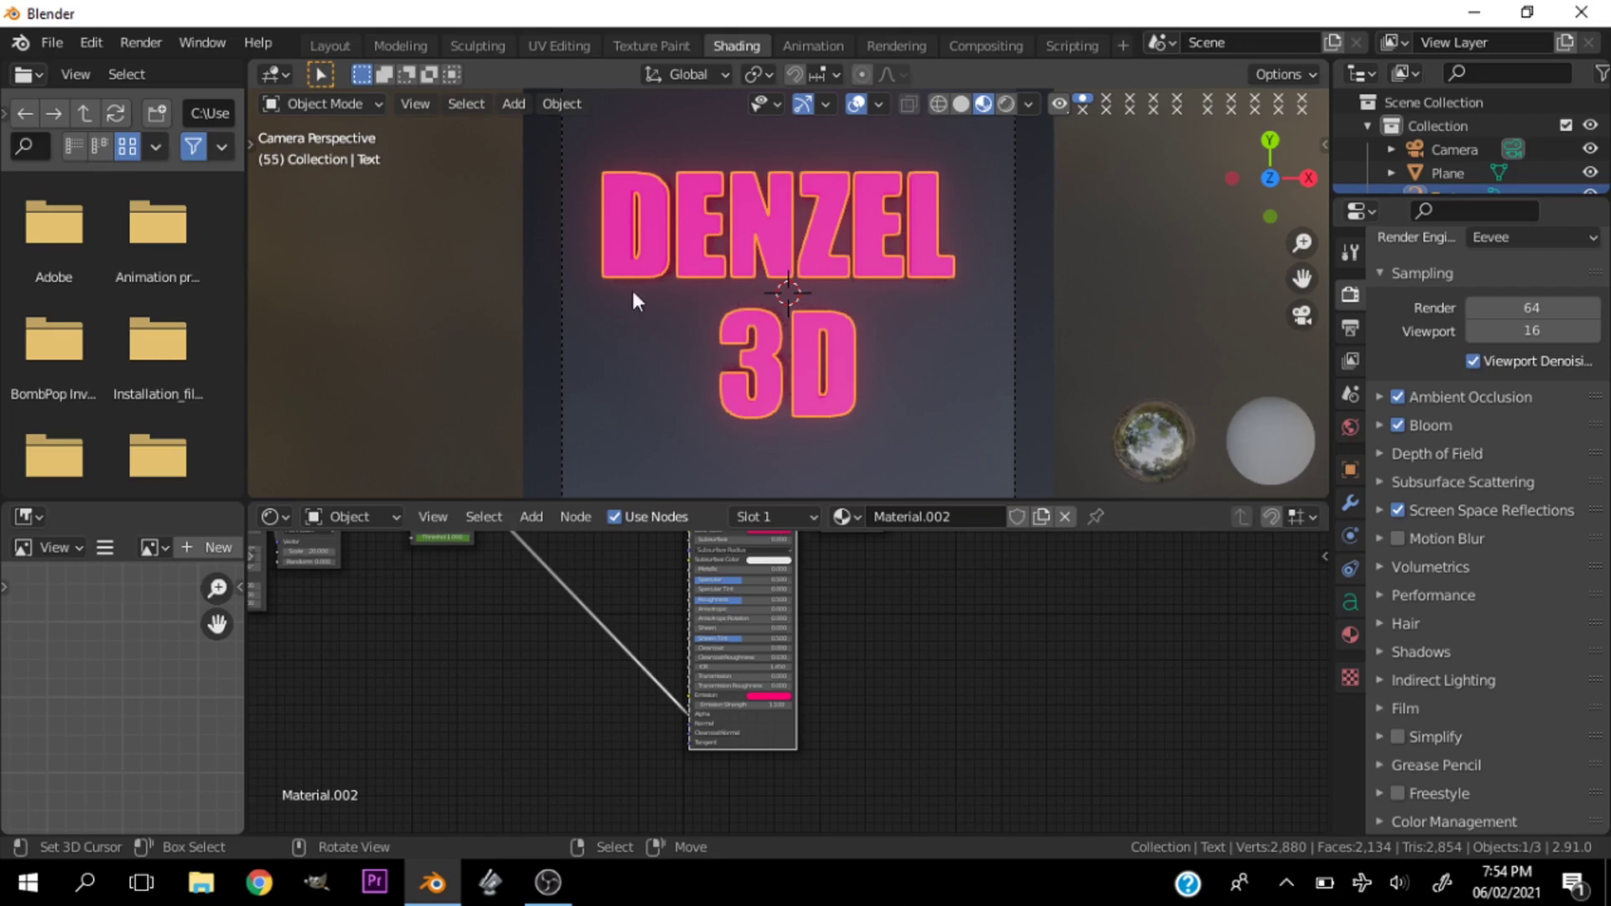
click(797, 48)
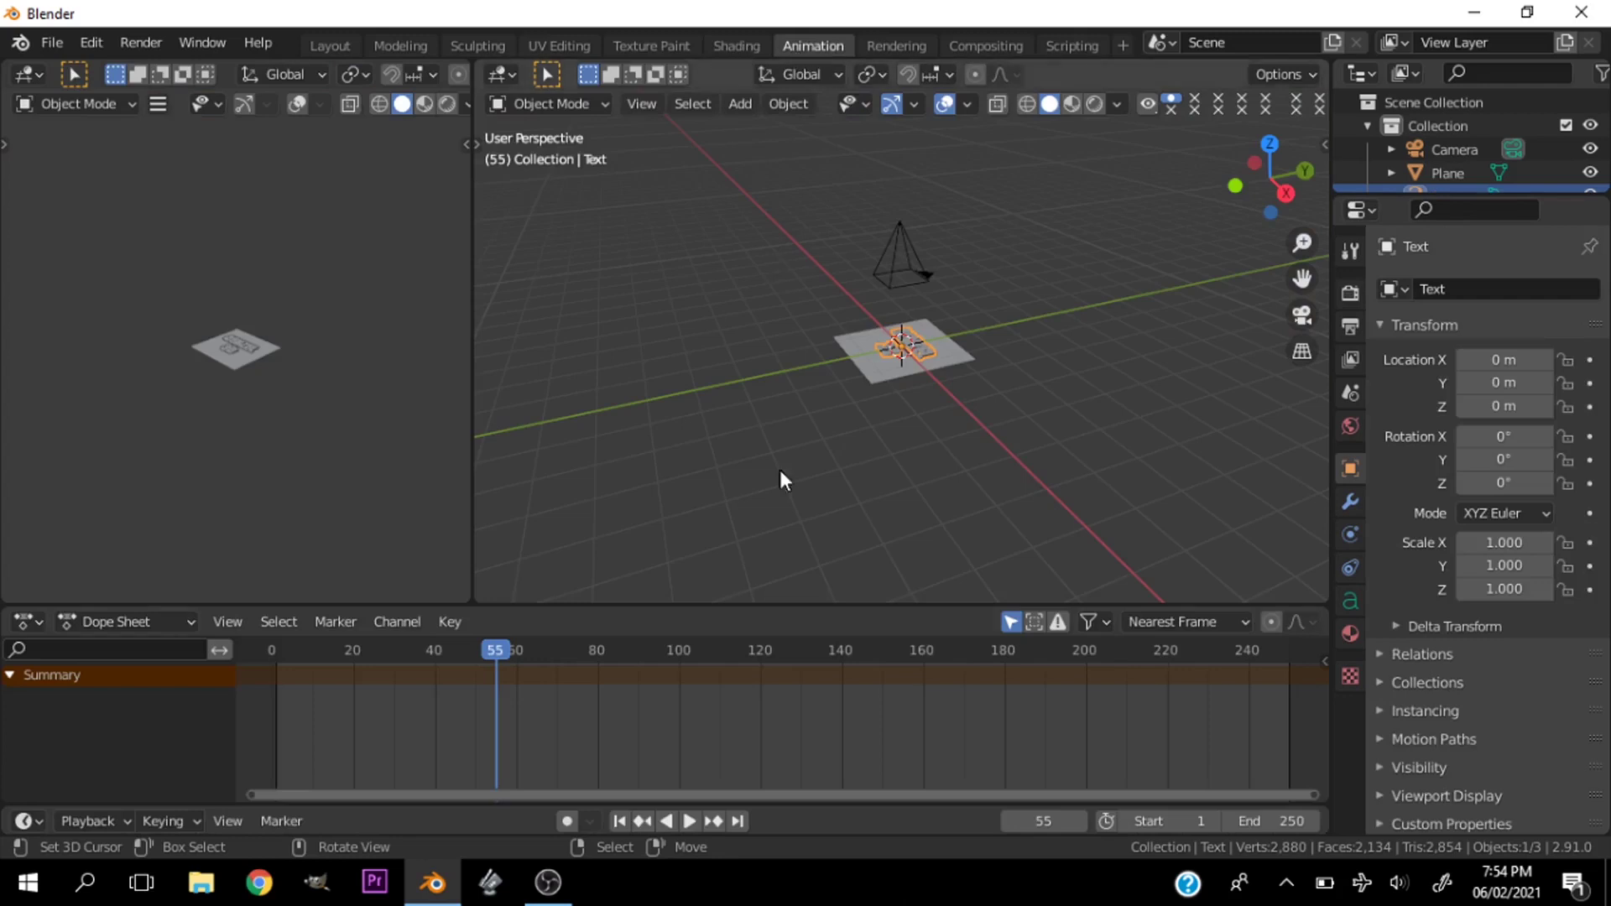
click(1297, 820)
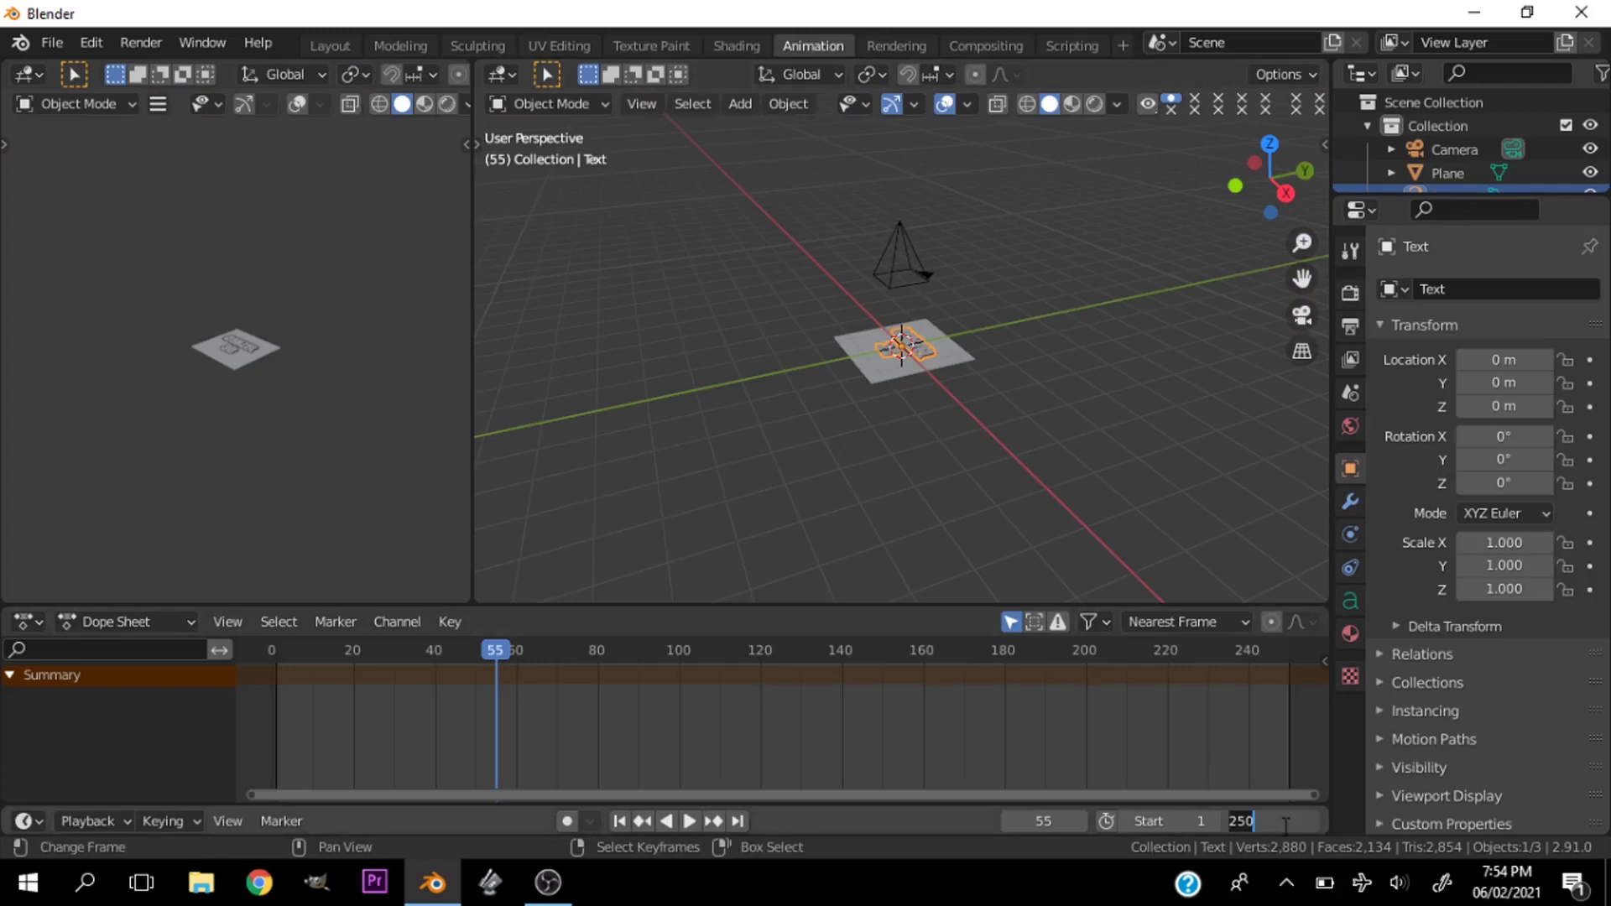
text(55)
key(Return)
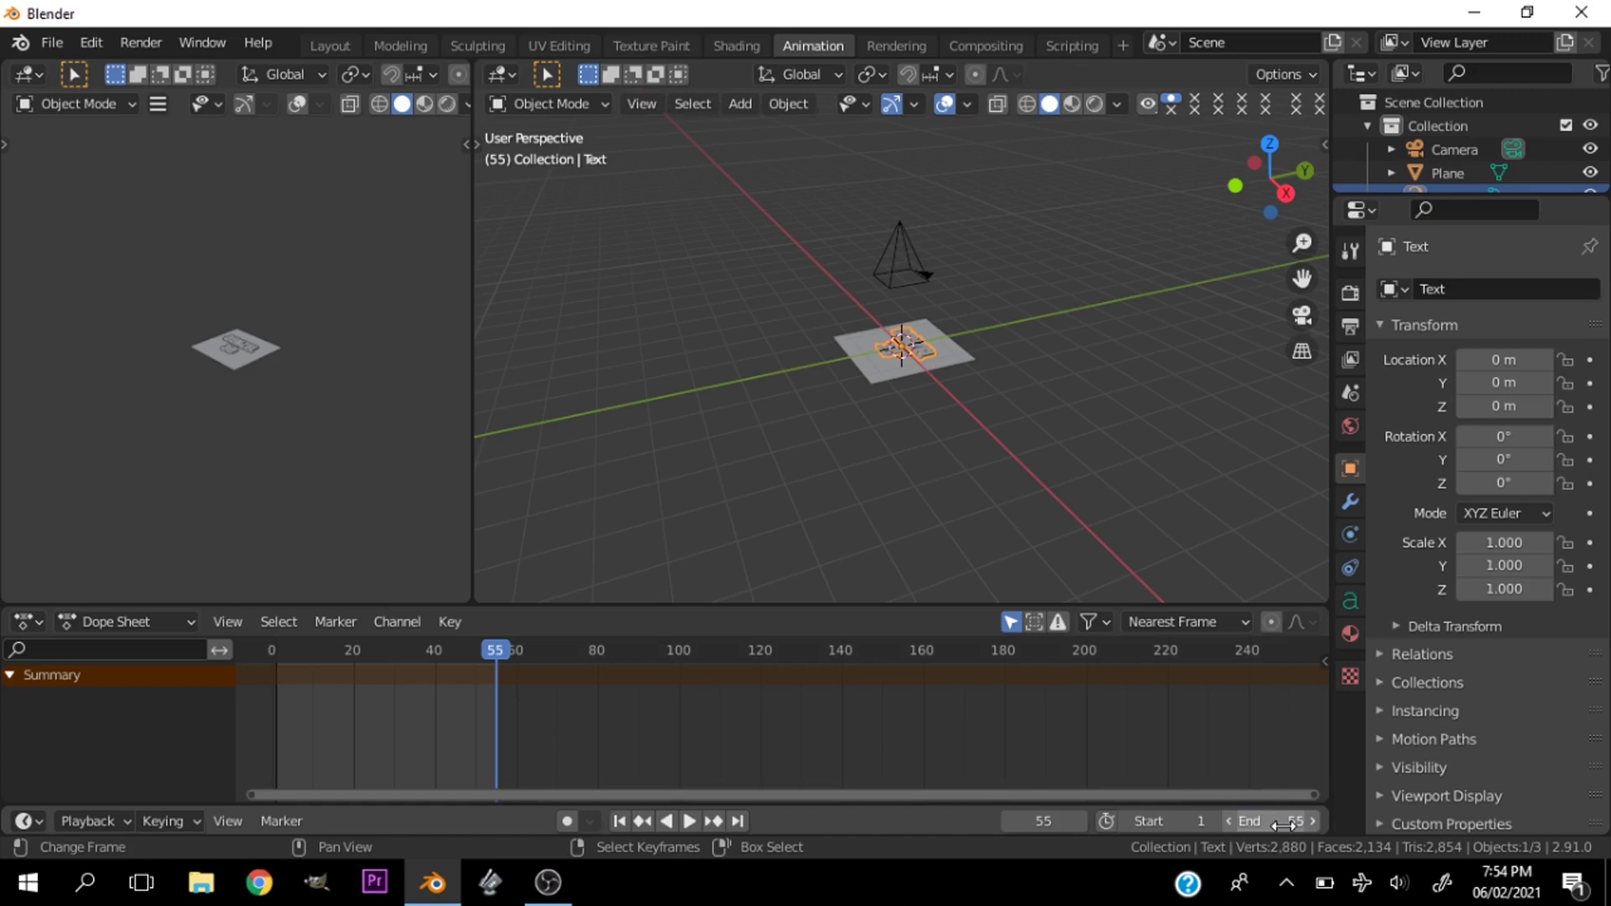
Return to the Shading workspace and play the shortened text reveal through the camera with overlays hidden
click(752, 47)
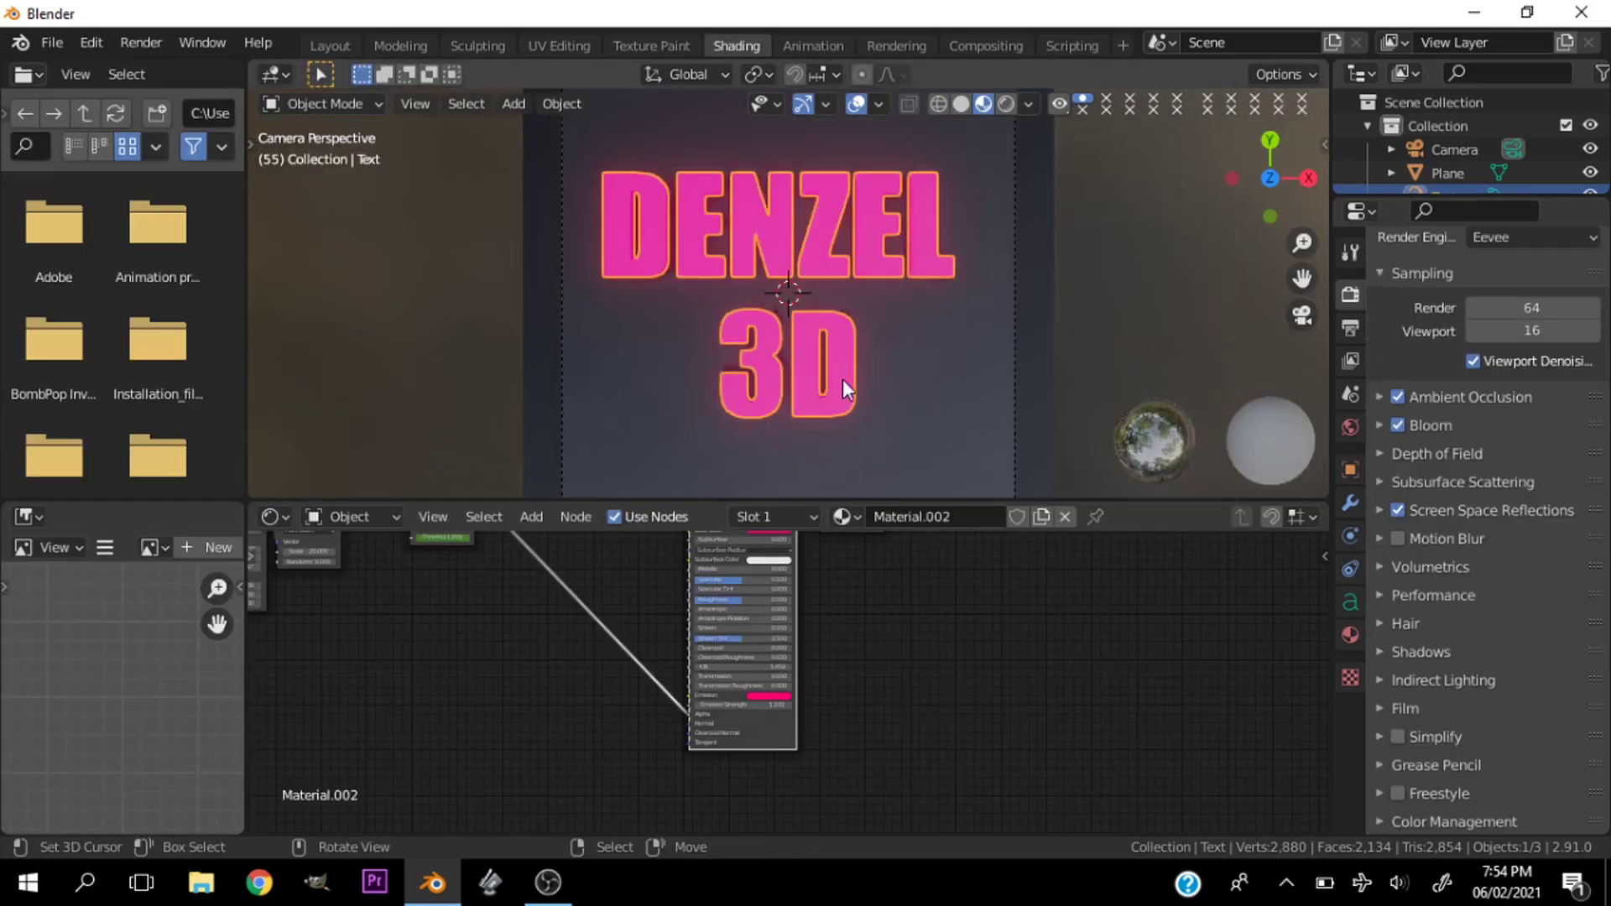
key(space)
click(856, 103)
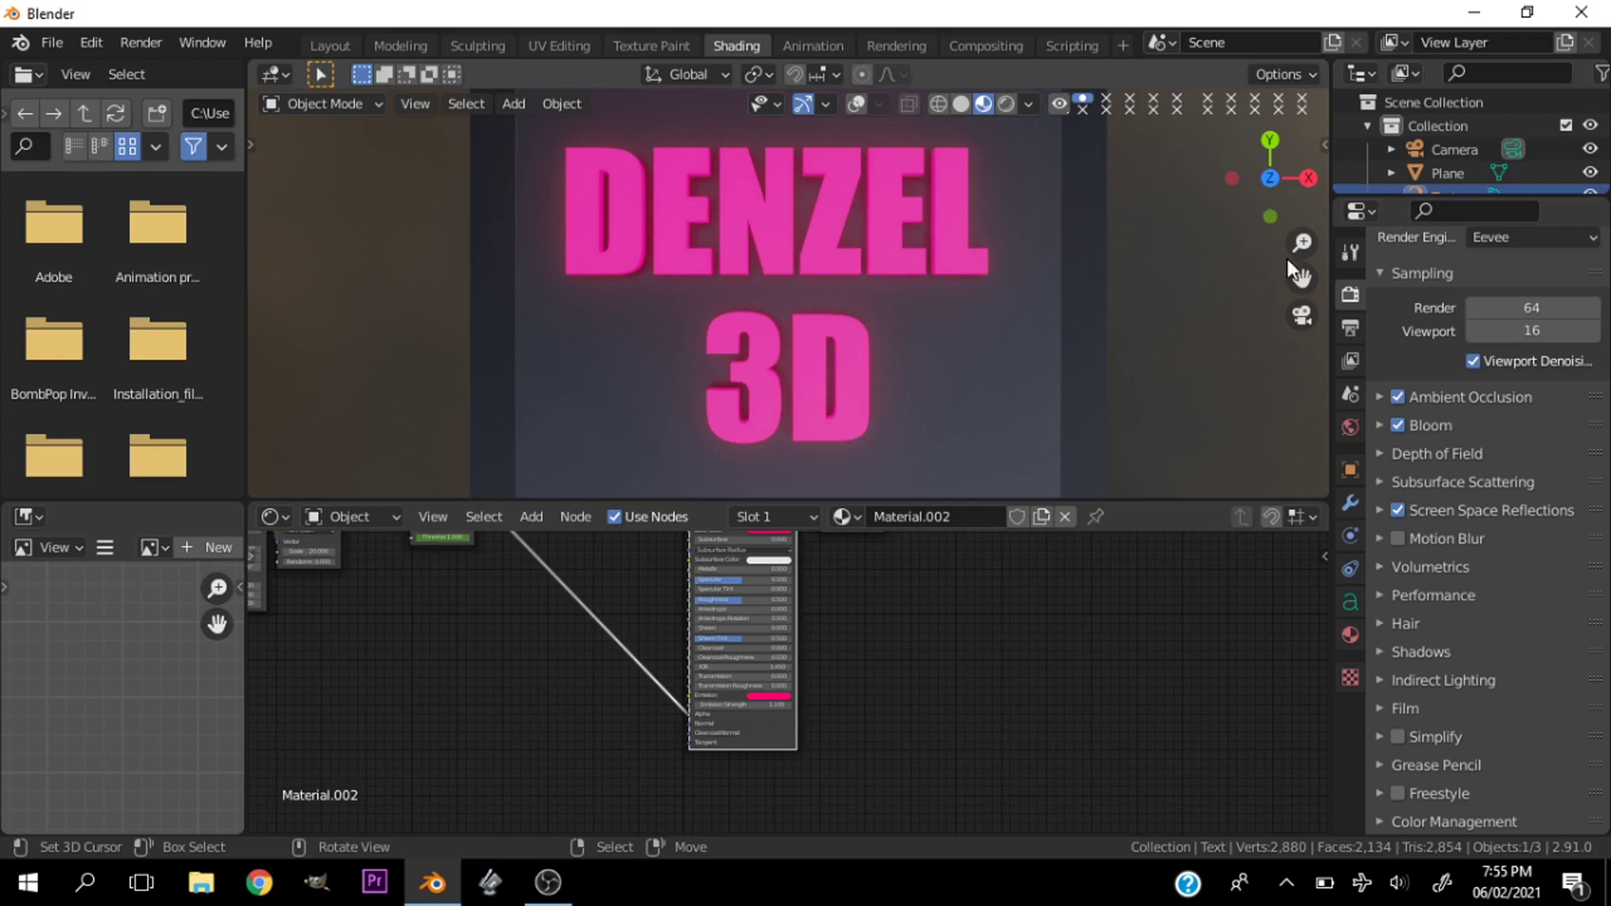
drag(1301, 277, 1297, 287)
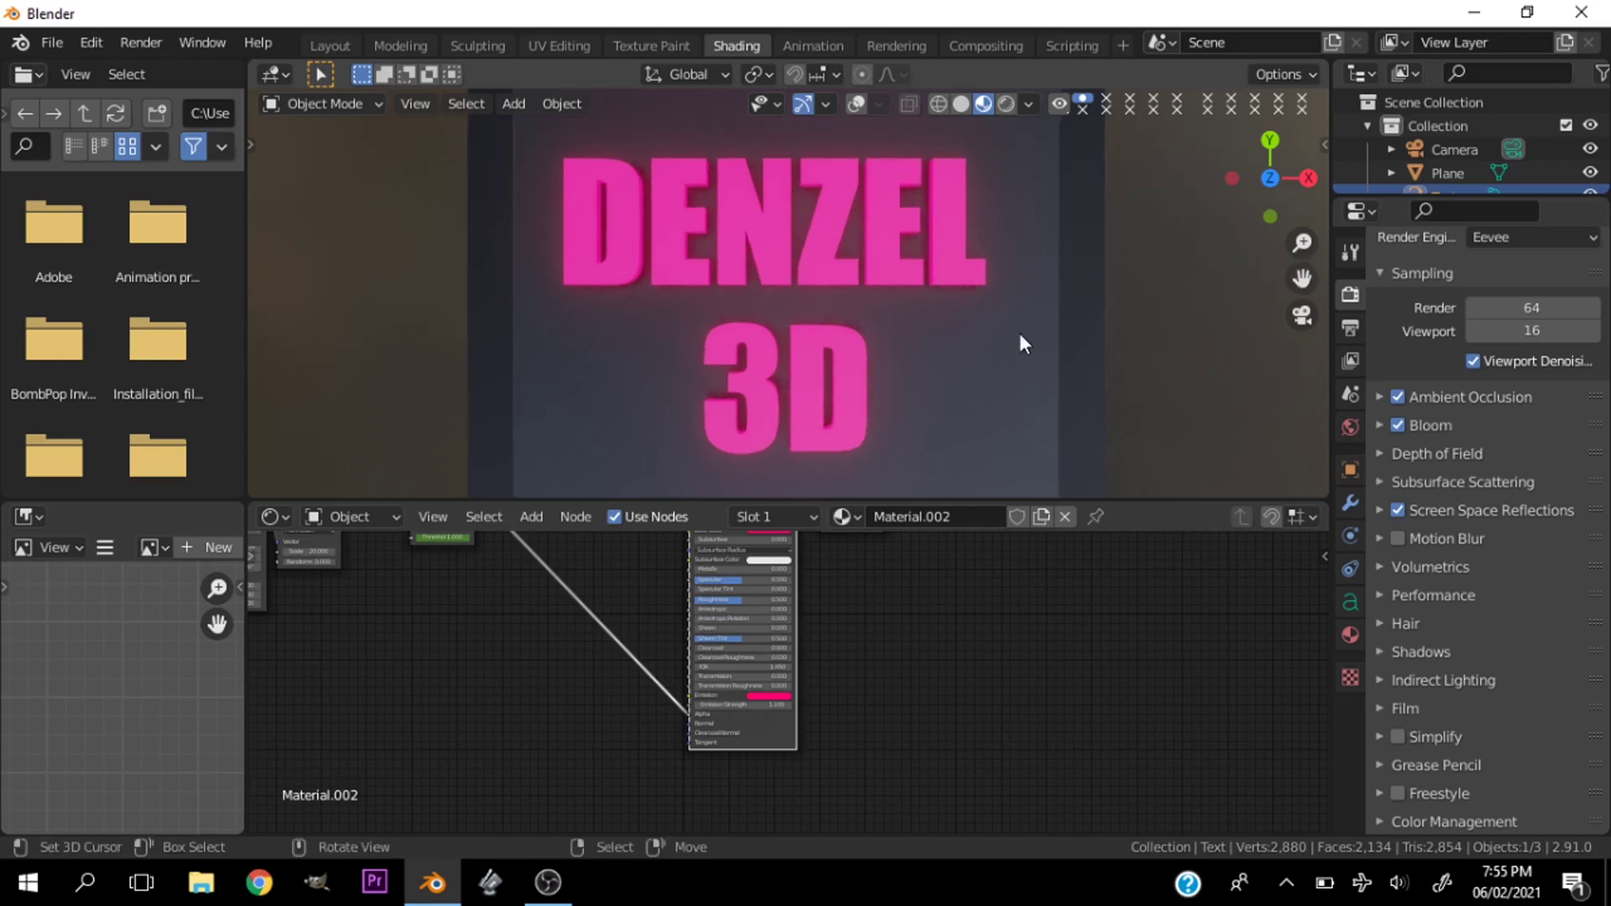